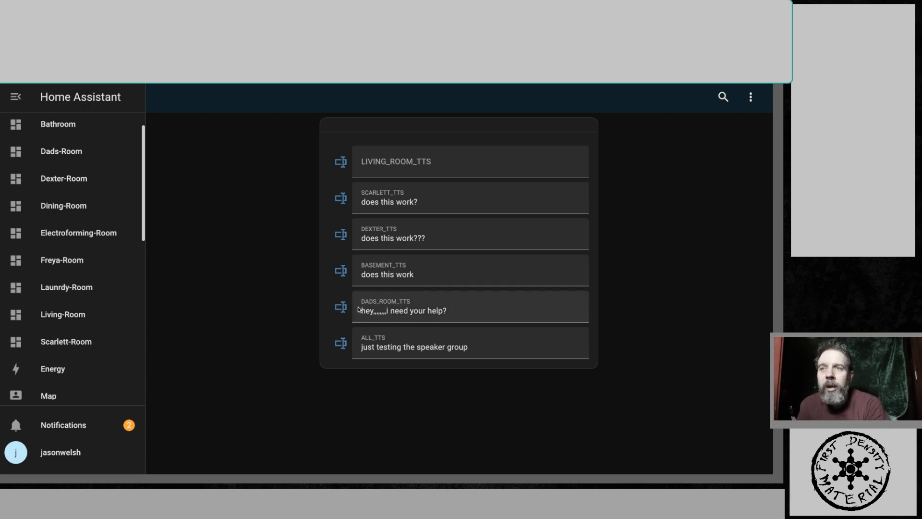
# - Append a question mark to the Dads-room TTS message and send it
pyautogui.click(450, 312)
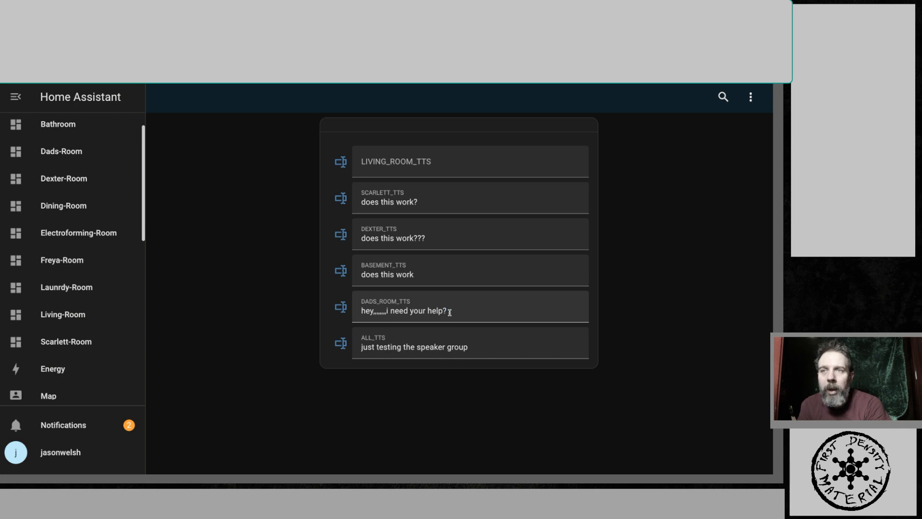
pyautogui.write('?')
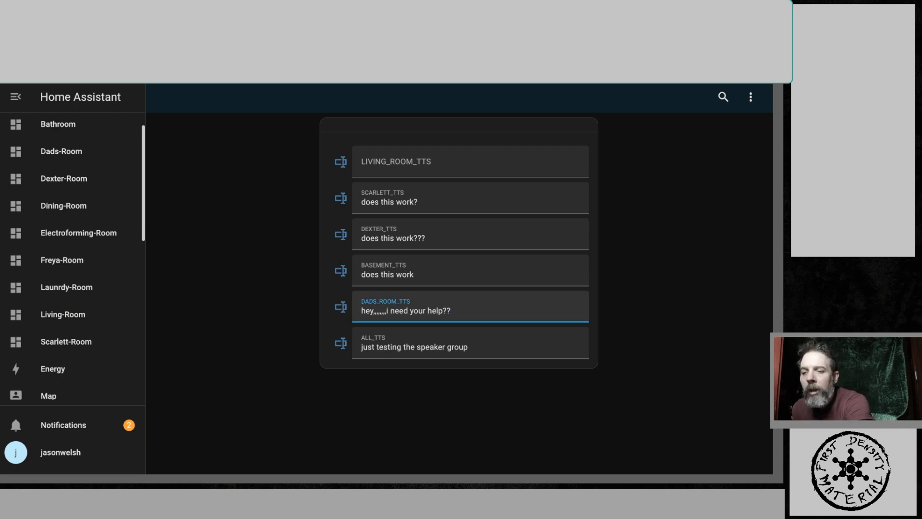
pyautogui.press('Return')
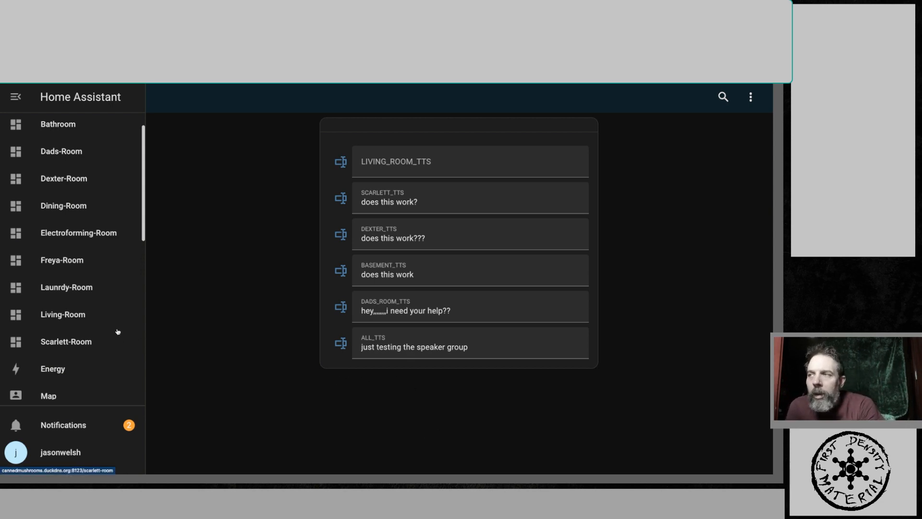
pyautogui.scroll(-8, 114, 335)
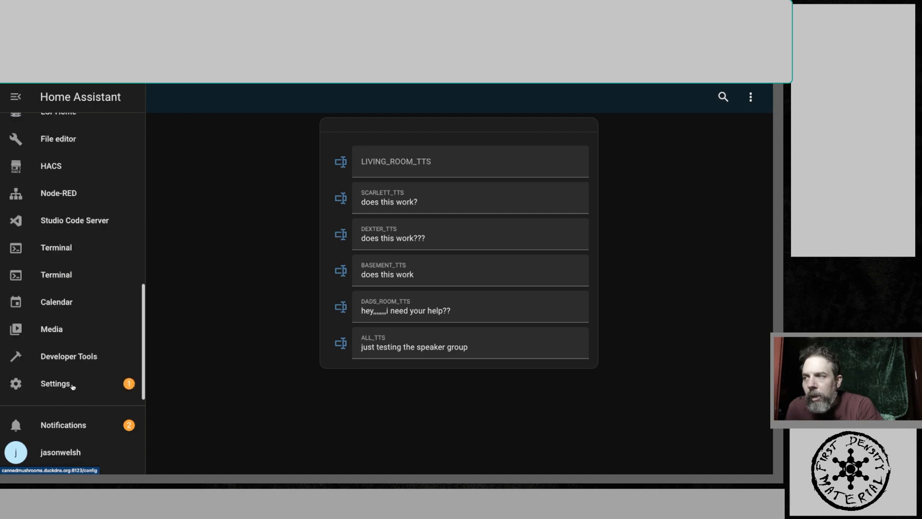
pyautogui.click(72, 384)
pyautogui.scroll(-4, 399, 298)
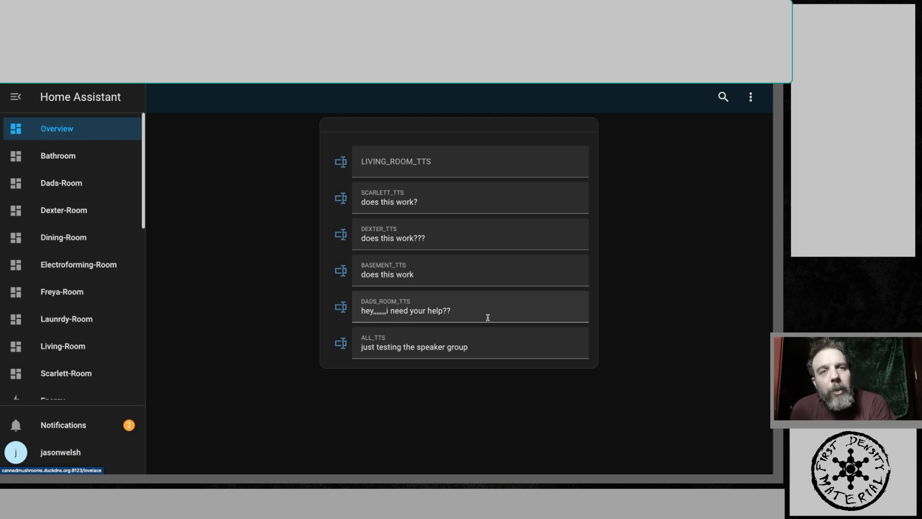
# - Remove the extra question mark from the Dads-room TTS message and send it again
pyautogui.click(487, 317)
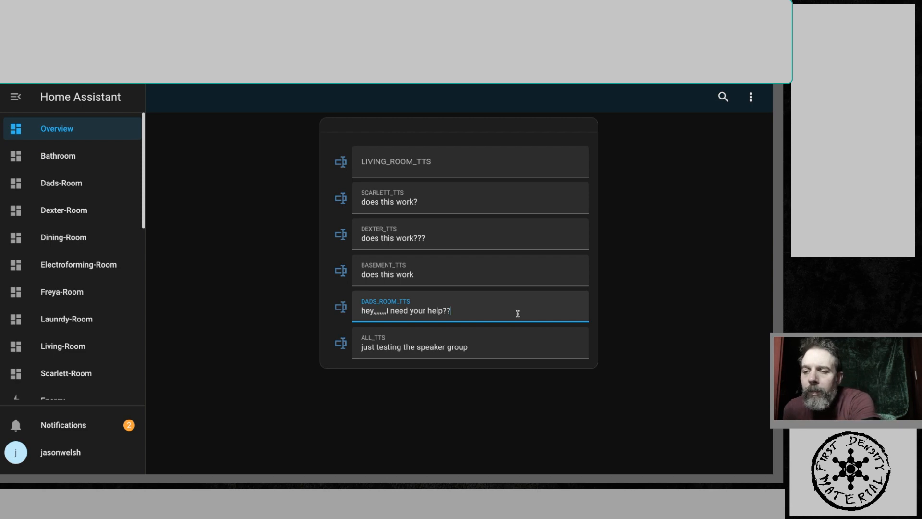
pyautogui.press('BackSpace')
pyautogui.press('Return')
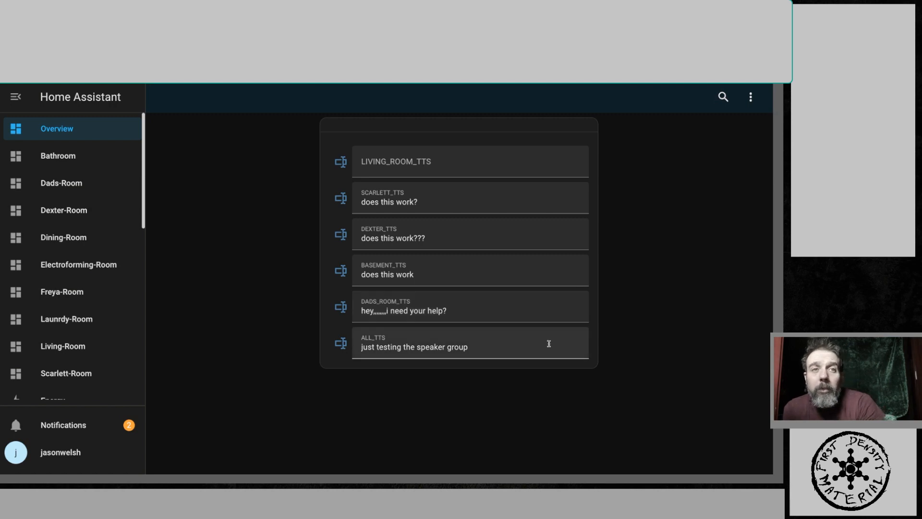
# - Lengthen the pause in the Dads-room message by adding ,,,,,,,,,,, after 'hey' and send it
pyautogui.click(382, 312)
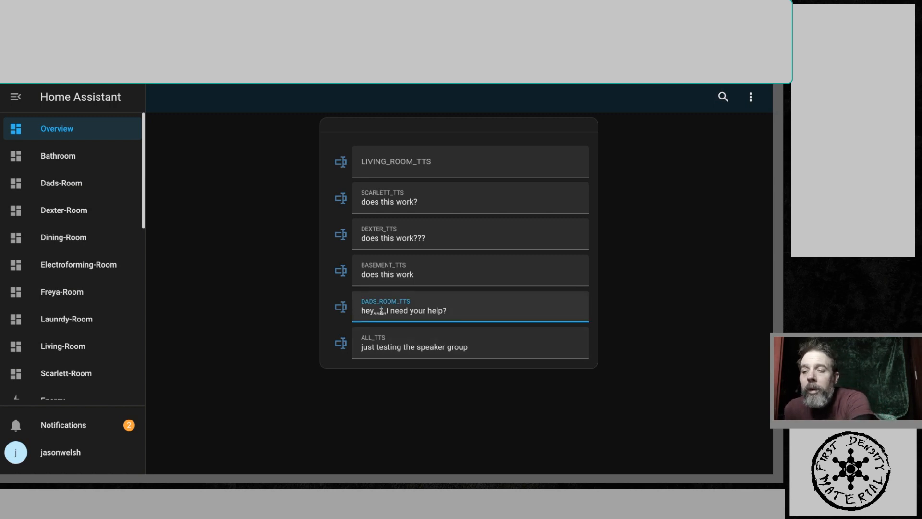
pyautogui.write(',,,,,,,,,,,')
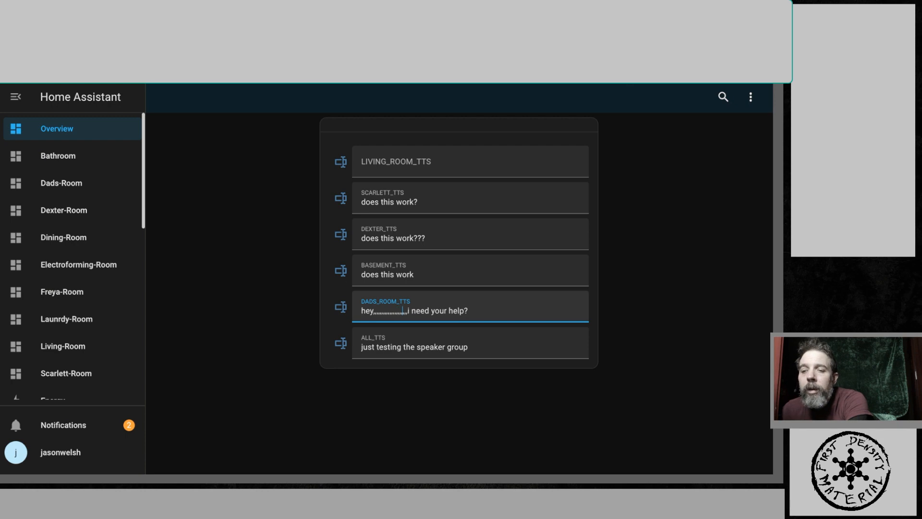
pyautogui.press('Return')
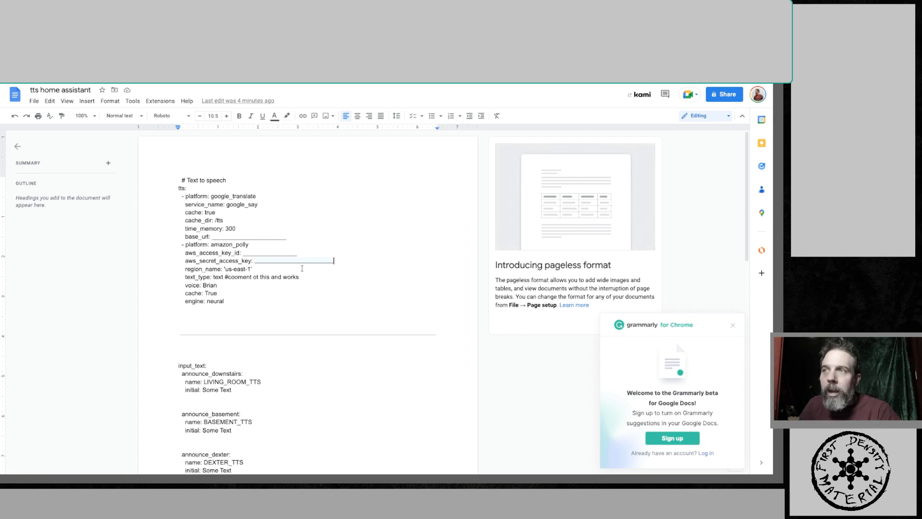
# - Copy the Nabu Casa remote URL from the Home Assistant Cloud settings
pyautogui.click(35, 101)
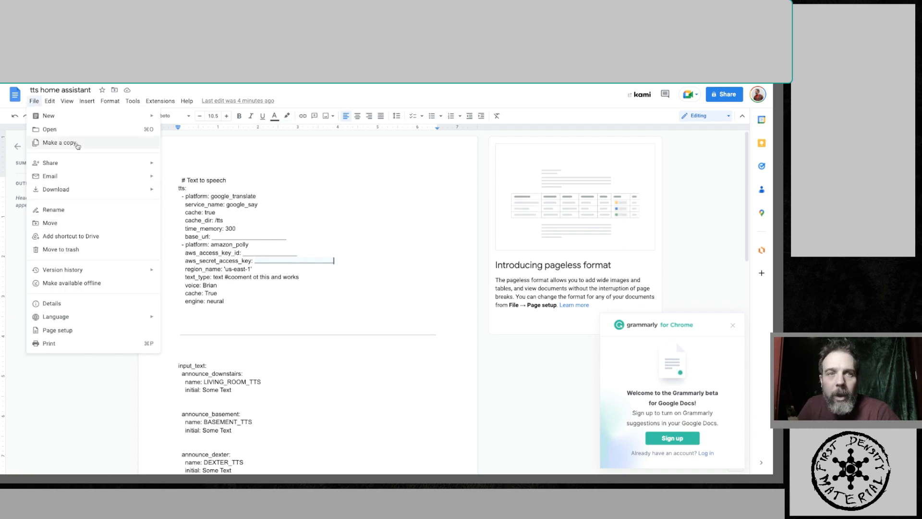
pyautogui.click(333, 321)
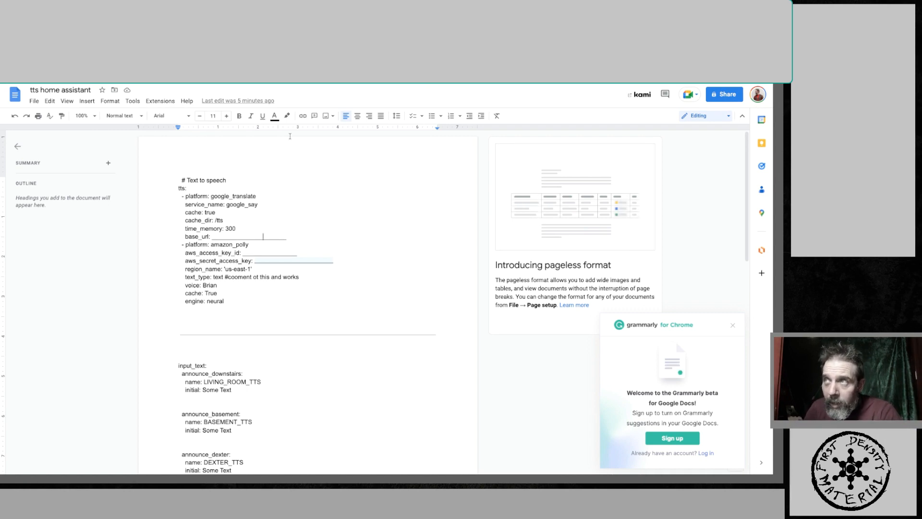
pyautogui.hotkey('ctrl', 'Tab')
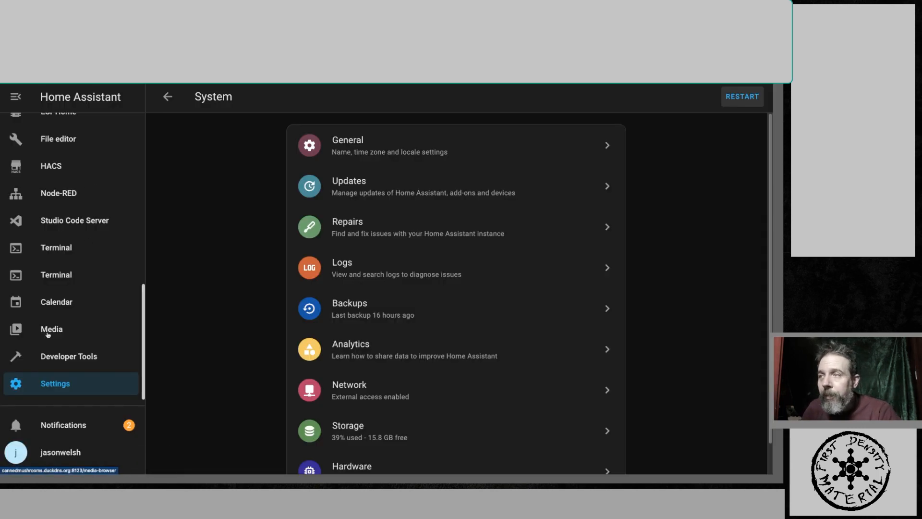
pyautogui.click(79, 387)
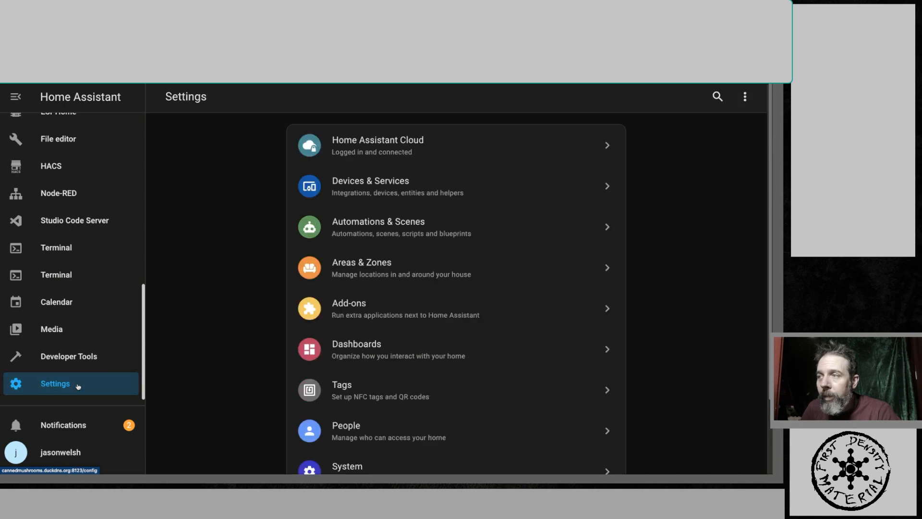
pyautogui.click(403, 148)
pyautogui.scroll(-5, 447, 286)
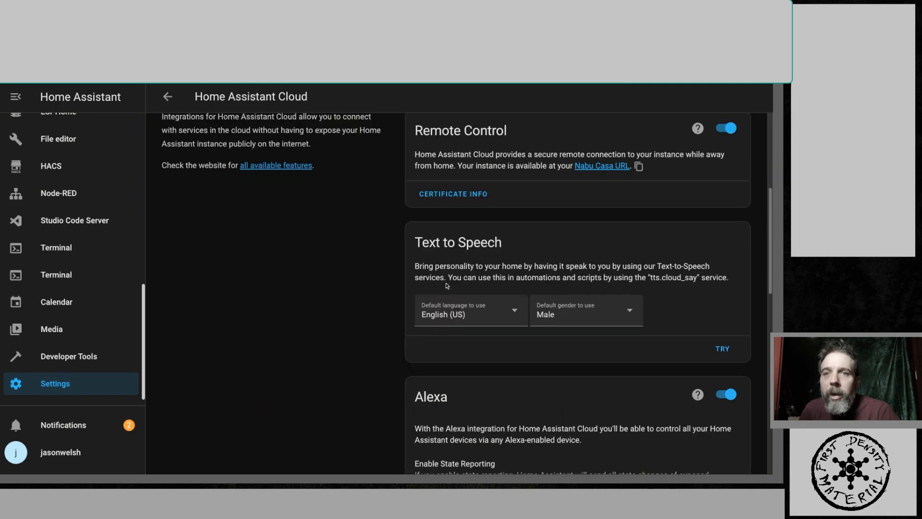
pyautogui.scroll(1, 513, 270)
pyautogui.scroll(1, 600, 255)
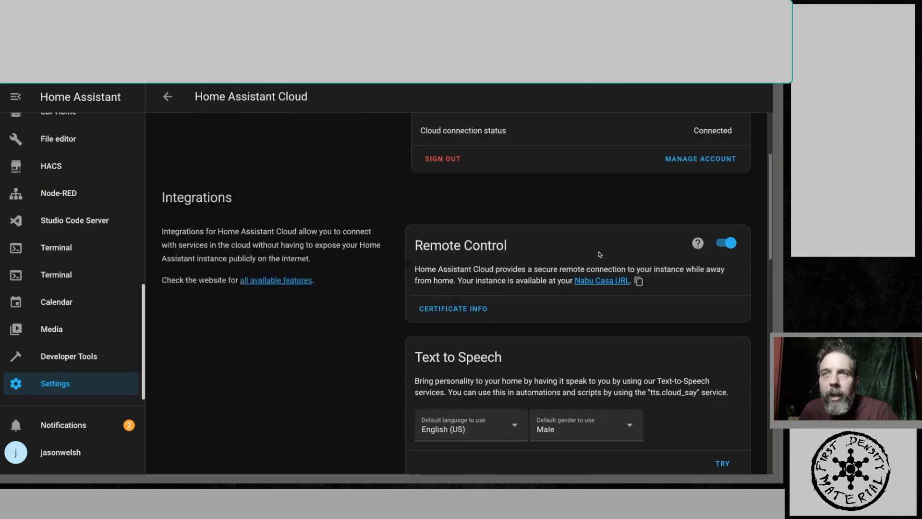
pyautogui.scroll(3, 598, 254)
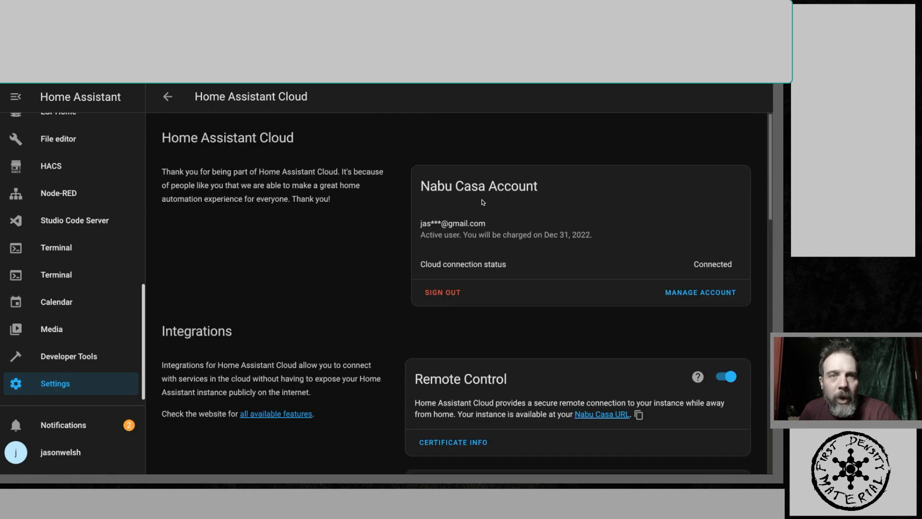
pyautogui.scroll(-2, 479, 205)
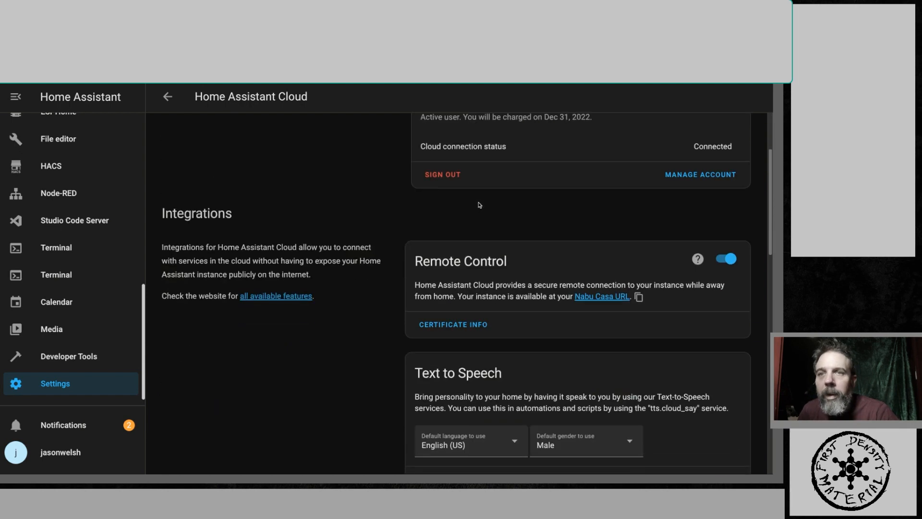
pyautogui.scroll(-1, 480, 205)
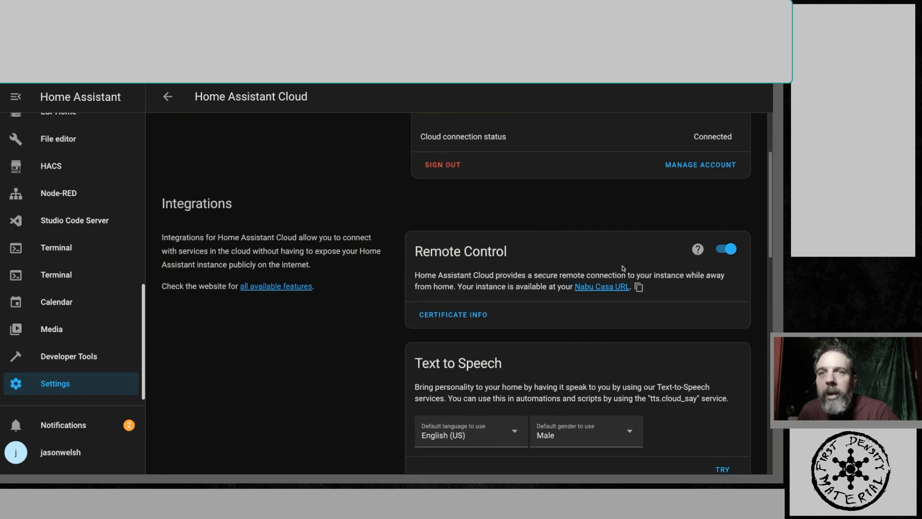
pyautogui.click(639, 288)
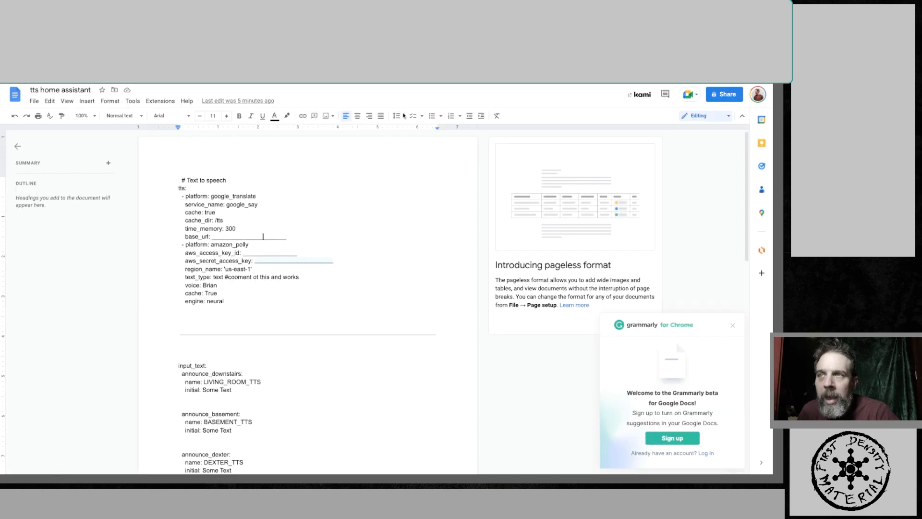
# - Highlight the base_url and aws_access_key_id placeholders in the TTS configuration document
pyautogui.click(273, 236)
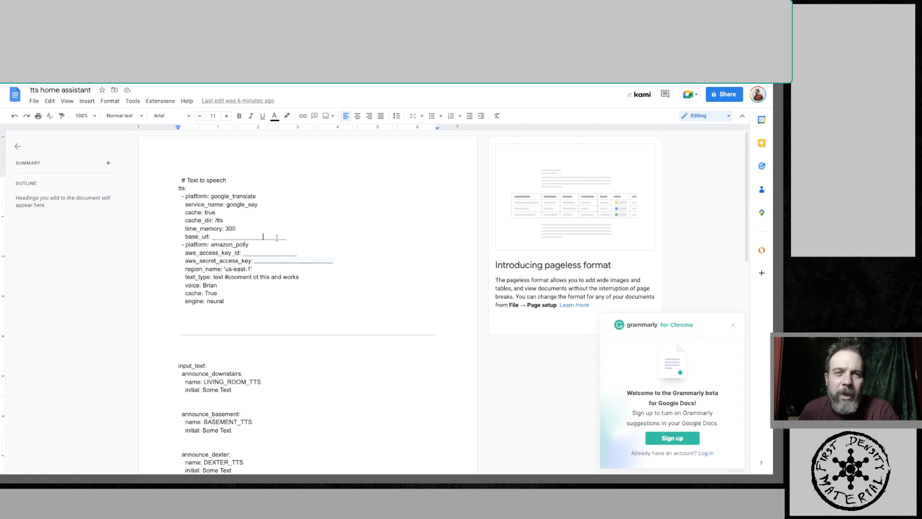
pyautogui.moveTo(211, 237); pyautogui.dragTo(287, 237)
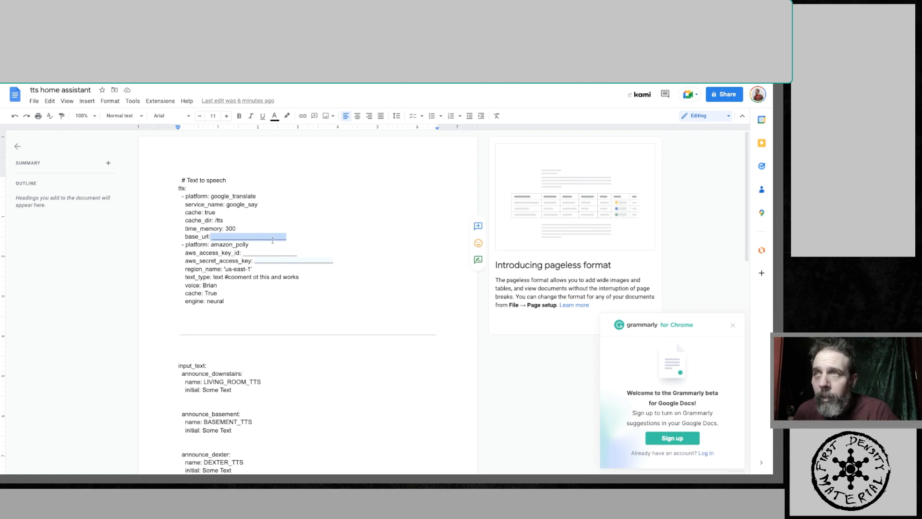
pyautogui.doubleClick(363, 320)
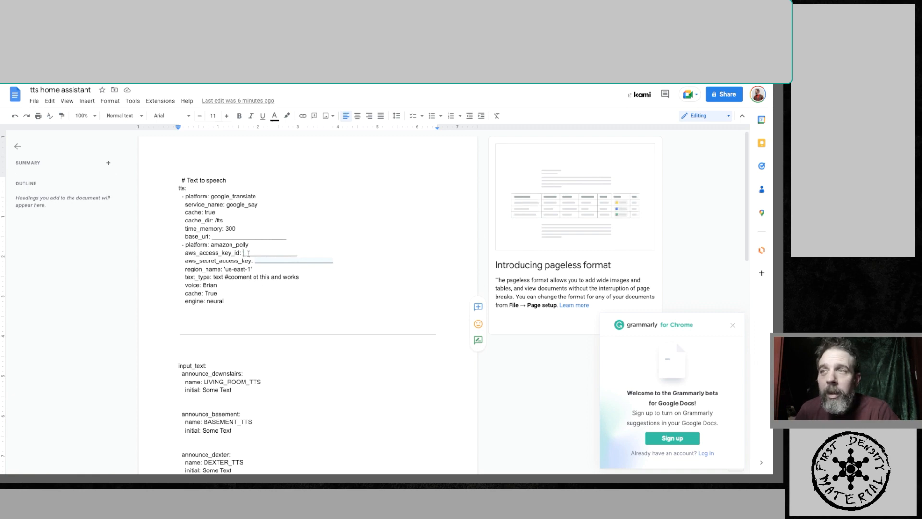
pyautogui.moveTo(244, 254); pyautogui.dragTo(336, 262)
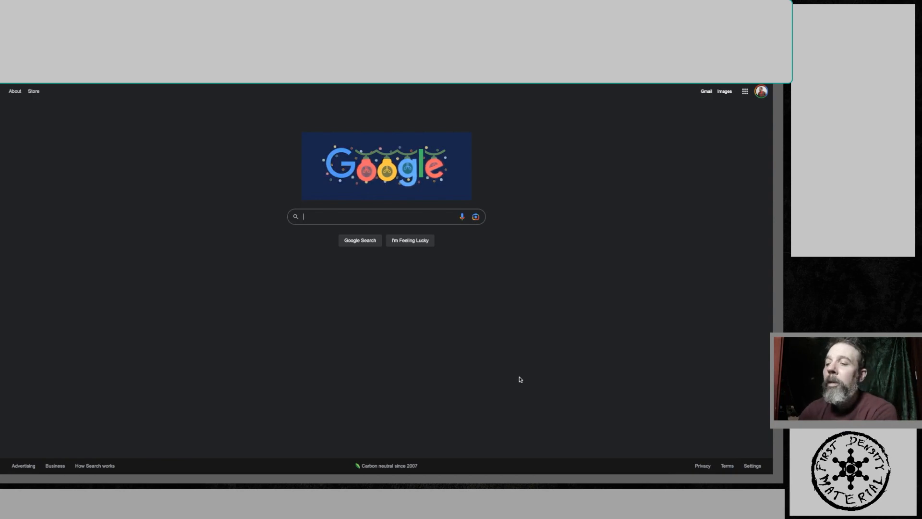
# - Search Google for aws amazon and open the Amazon Web Services site
pyautogui.write('aws')
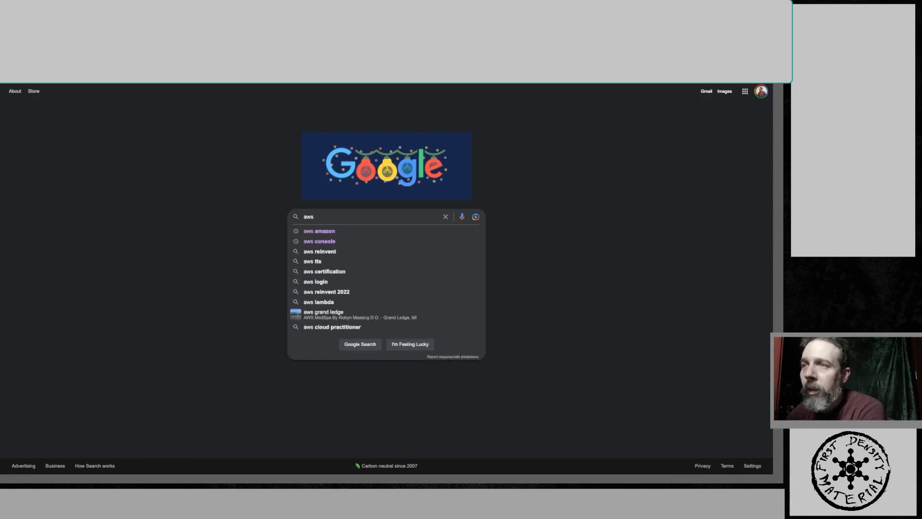
pyautogui.click(331, 230)
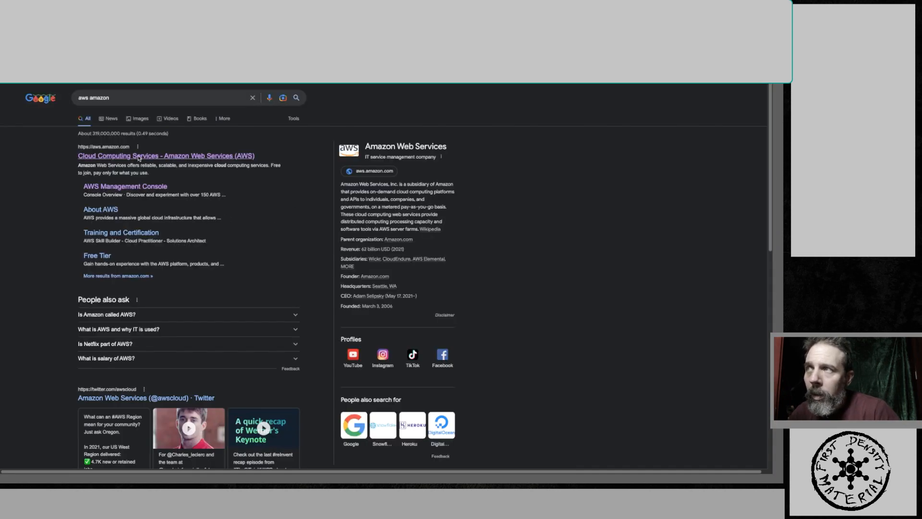
pyautogui.click(139, 157)
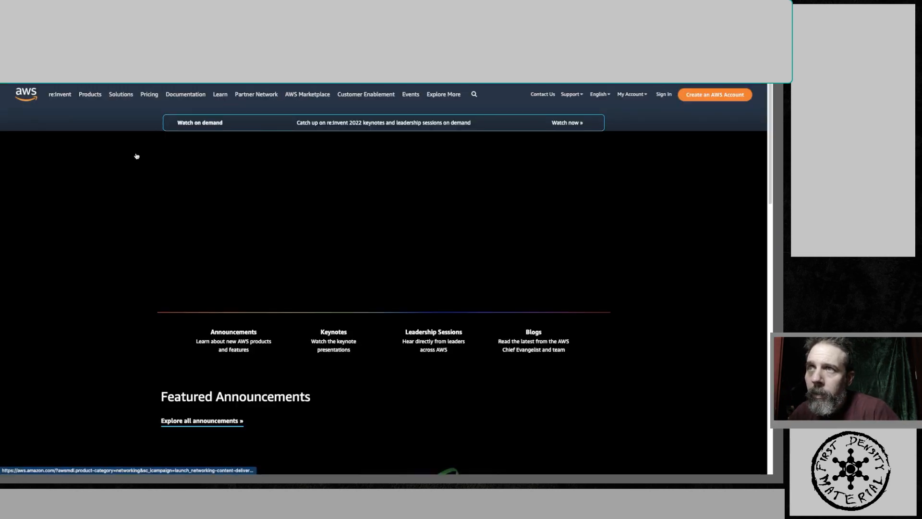
# - Sign in to the AWS Management Console
pyautogui.scroll(-3, 267, 274)
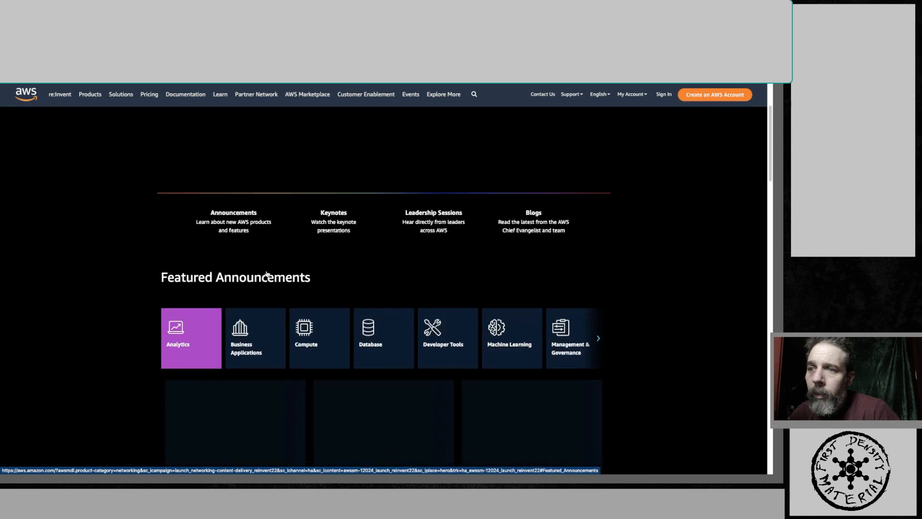
pyautogui.scroll(3, 267, 274)
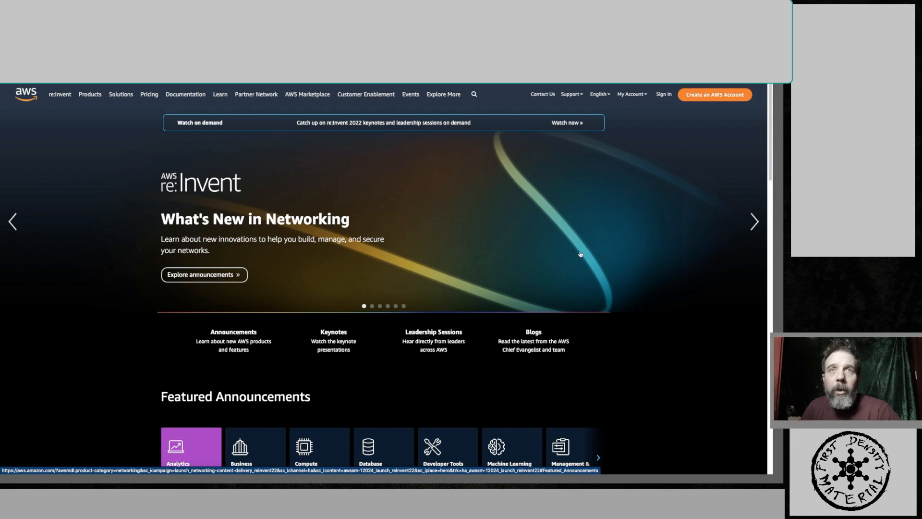
pyautogui.click(663, 95)
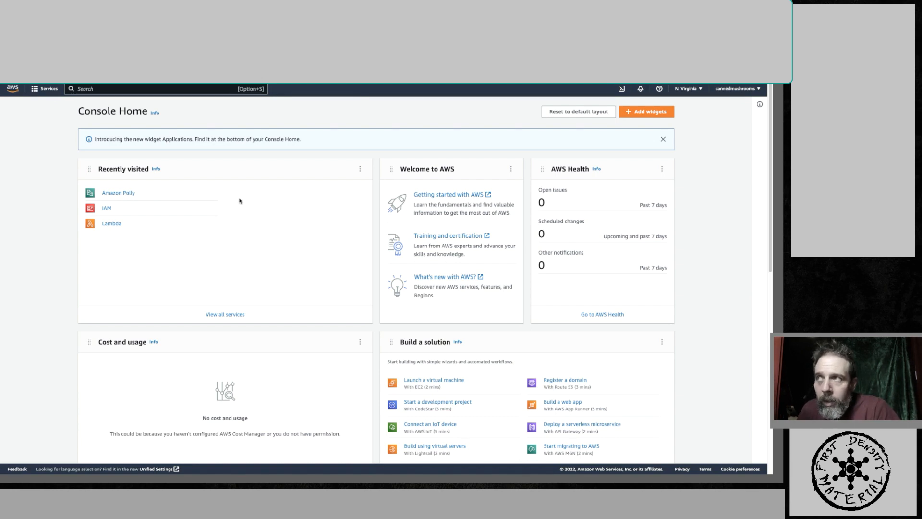
# - Open the IAM service through the console search, go to Users and start adding a new user
pyautogui.click(46, 94)
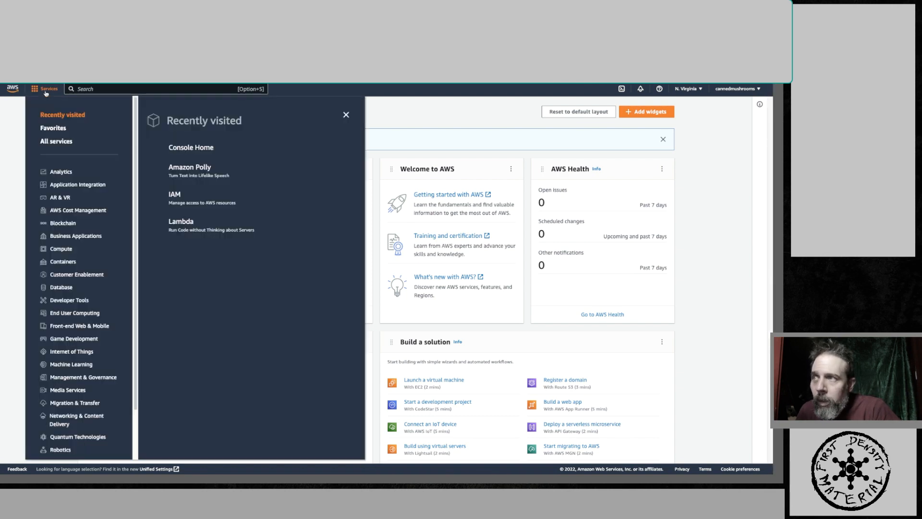
pyautogui.click(129, 89)
pyautogui.write('iam')
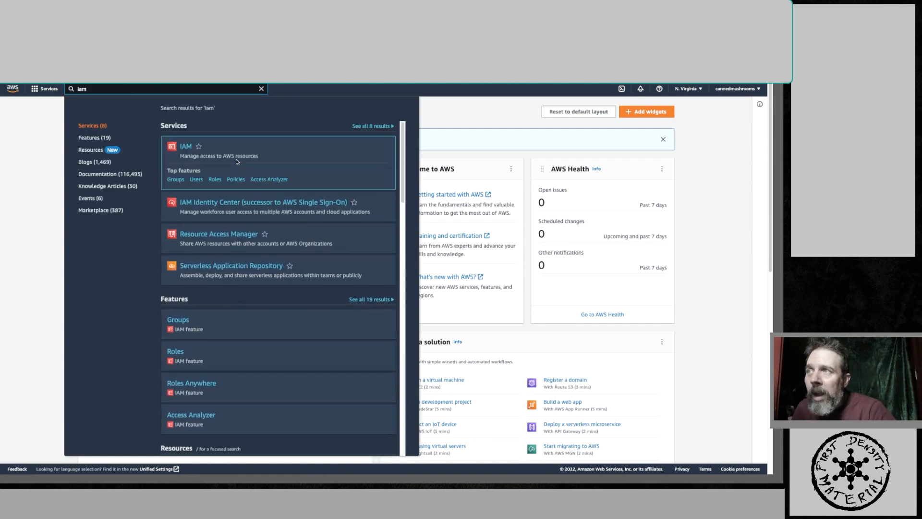
pyautogui.click(189, 148)
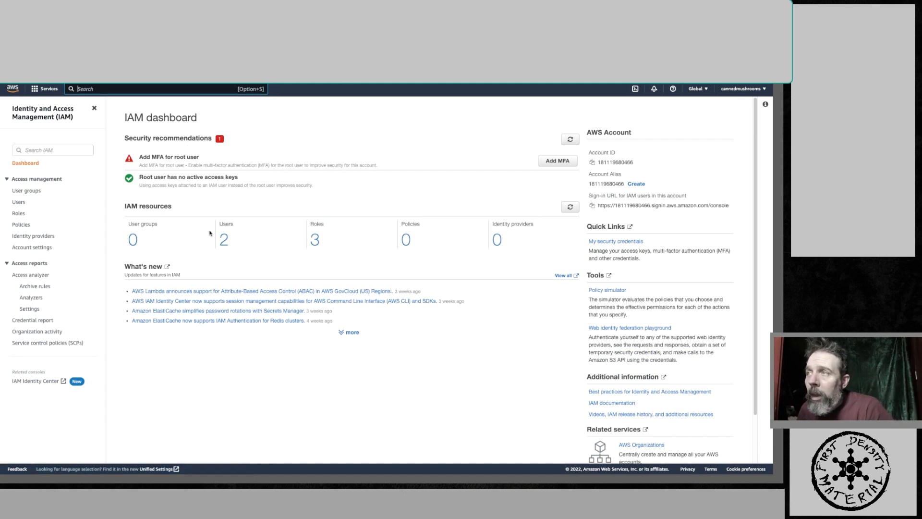
pyautogui.click(19, 203)
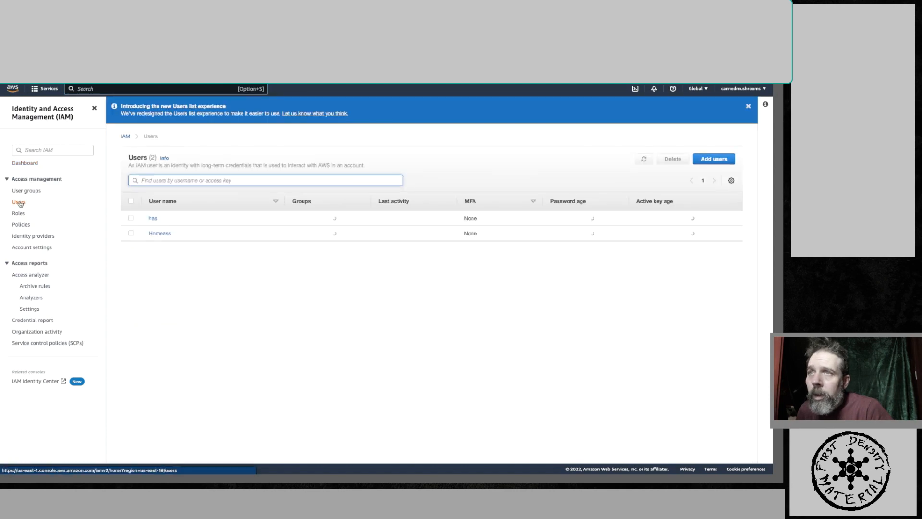
pyautogui.click(715, 159)
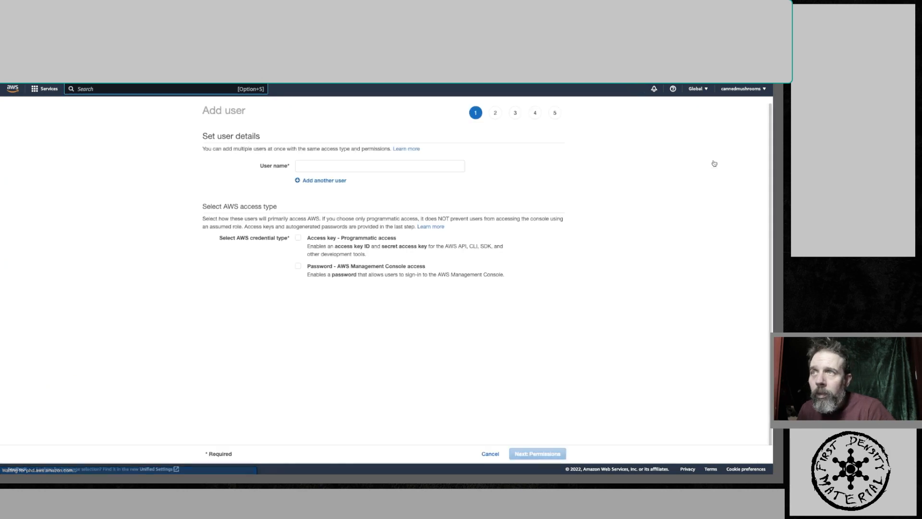
# - Name the new user ttsmanage, enable programmatic access key credentials and continue to permissions
pyautogui.click(378, 164)
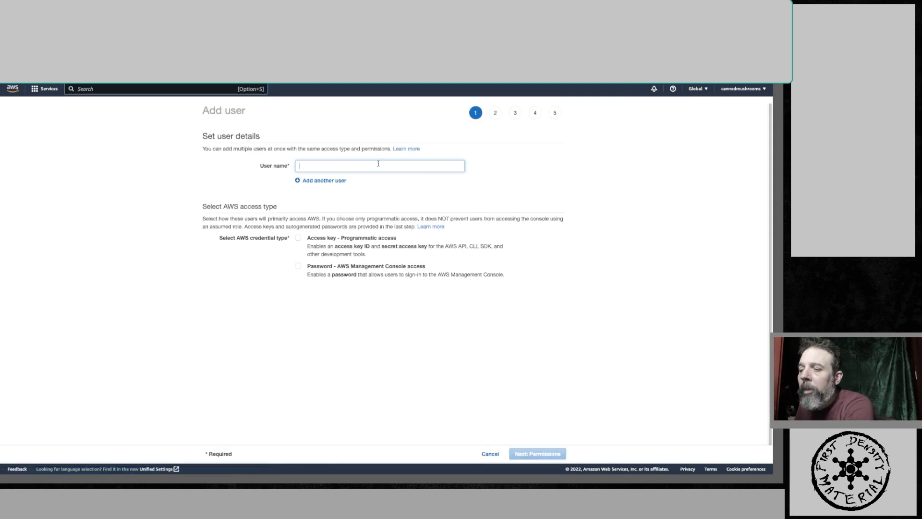
pyautogui.write('tts')
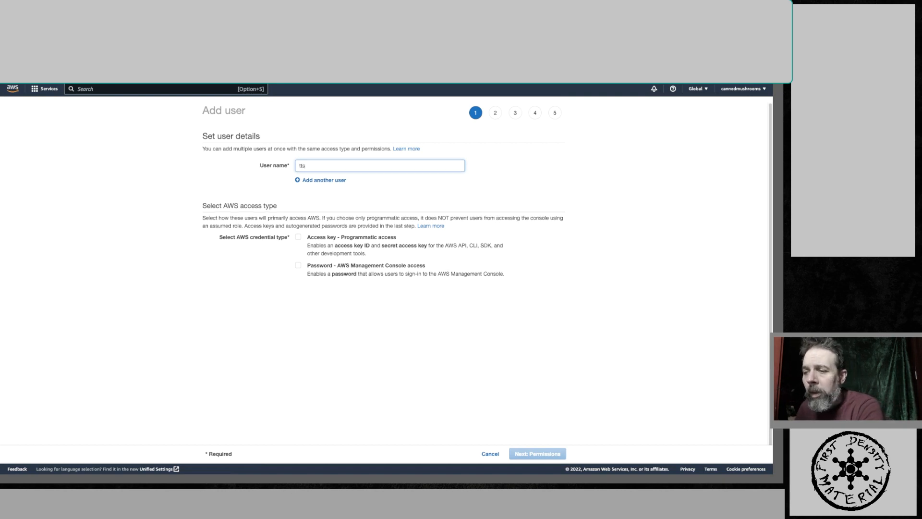
pyautogui.write('manage')
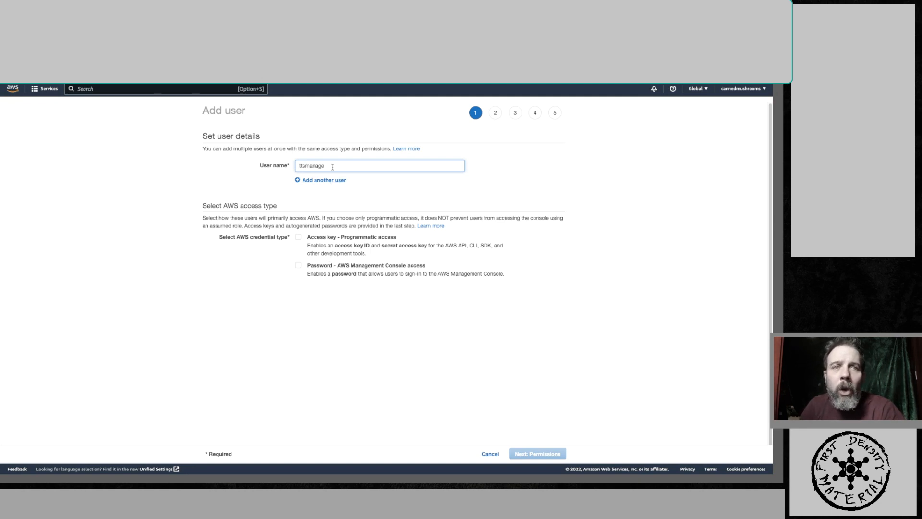
pyautogui.click(302, 238)
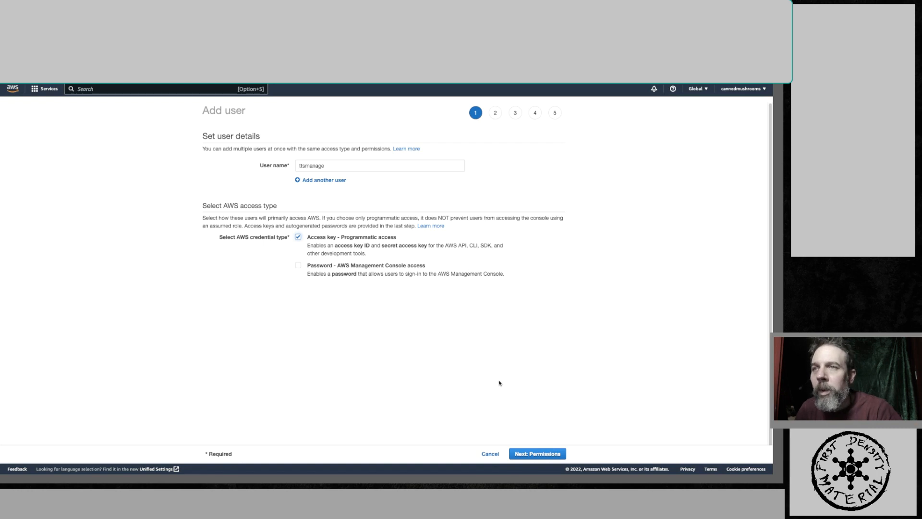
pyautogui.click(532, 455)
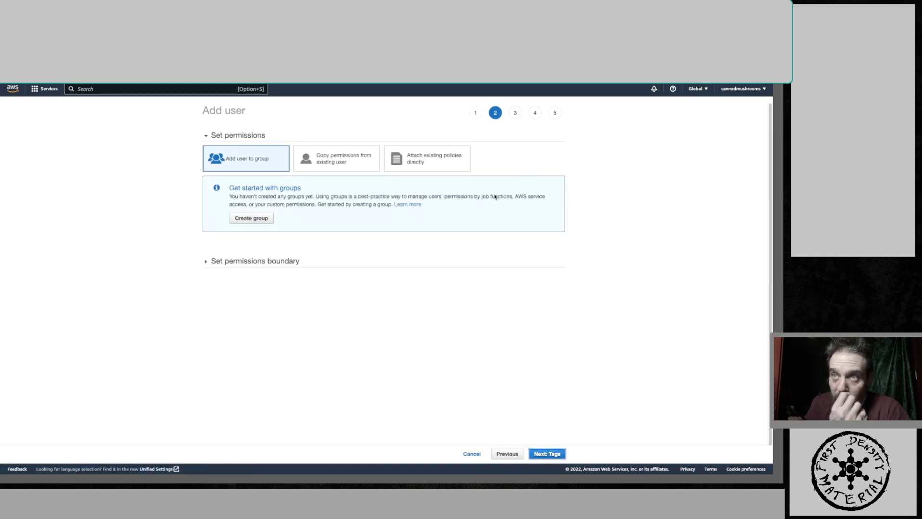
# - Attach the AmazonPollyFullAccess policy directly to the user and create the user
pyautogui.click(427, 165)
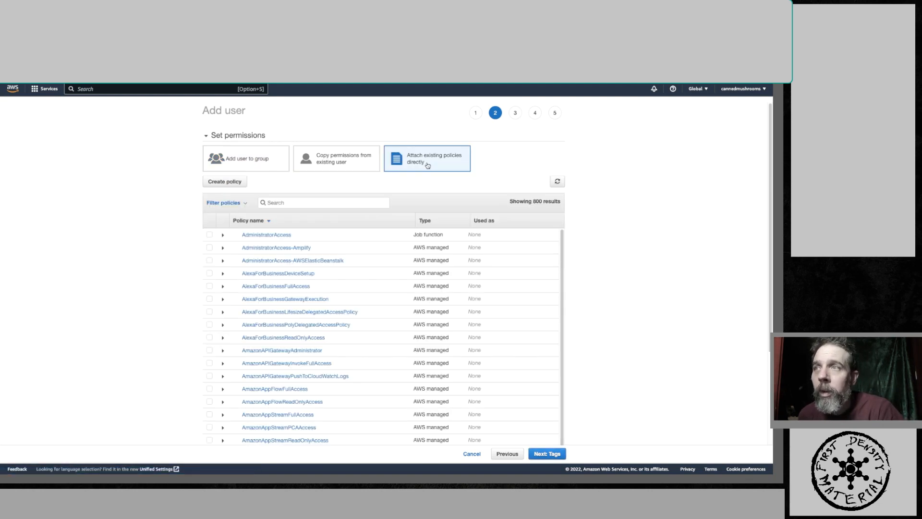
pyautogui.click(314, 203)
pyautogui.write('polly')
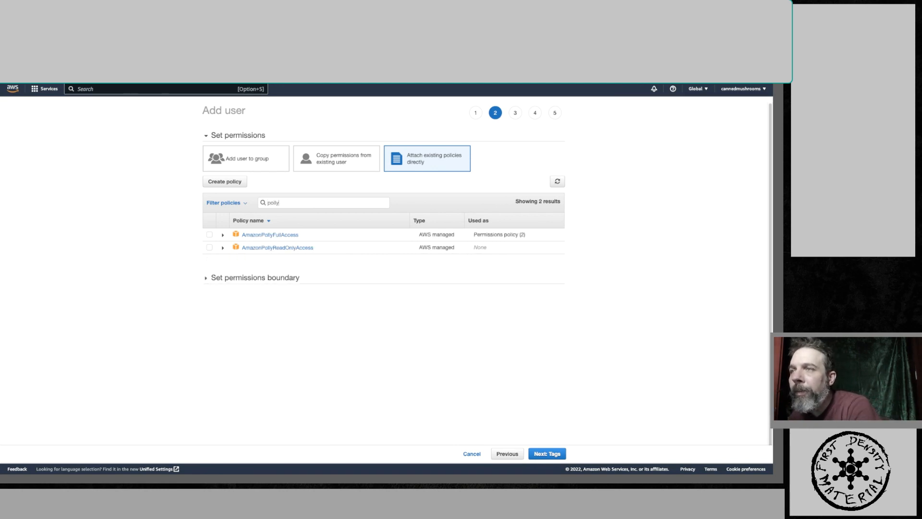
pyautogui.click(210, 234)
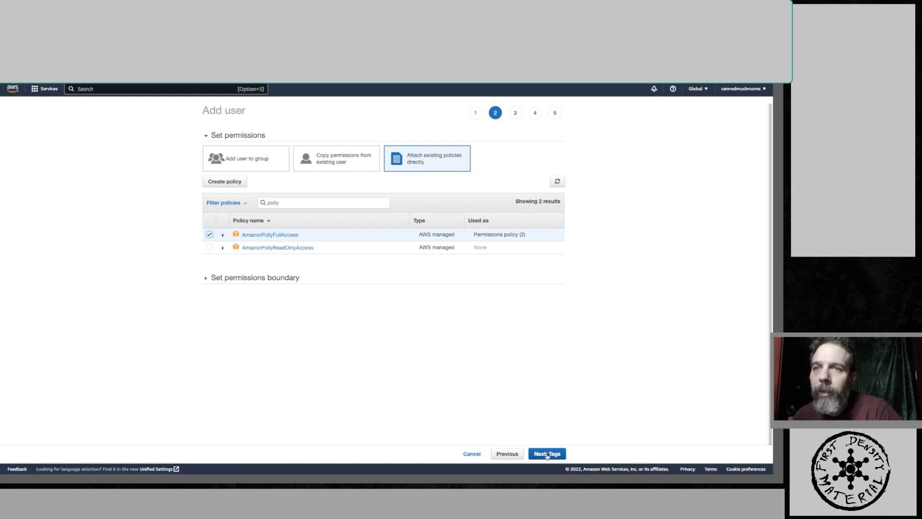
pyautogui.click(547, 454)
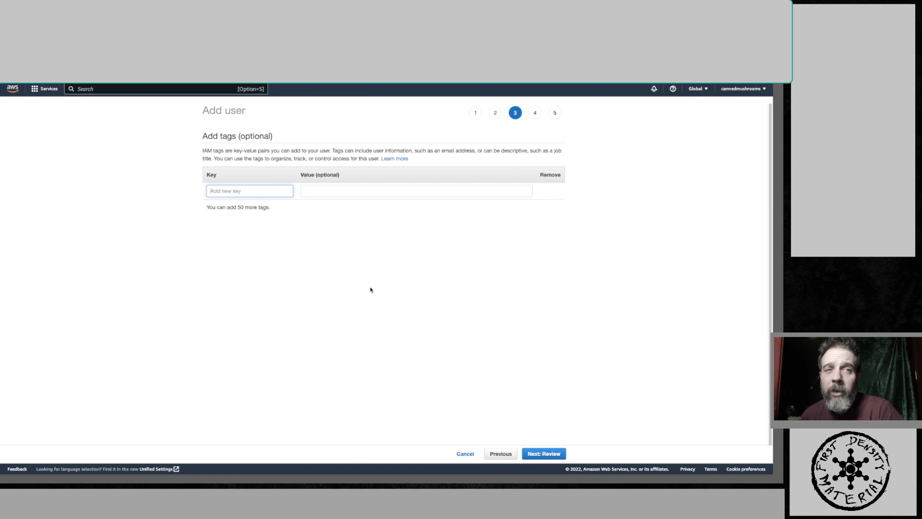
pyautogui.click(554, 455)
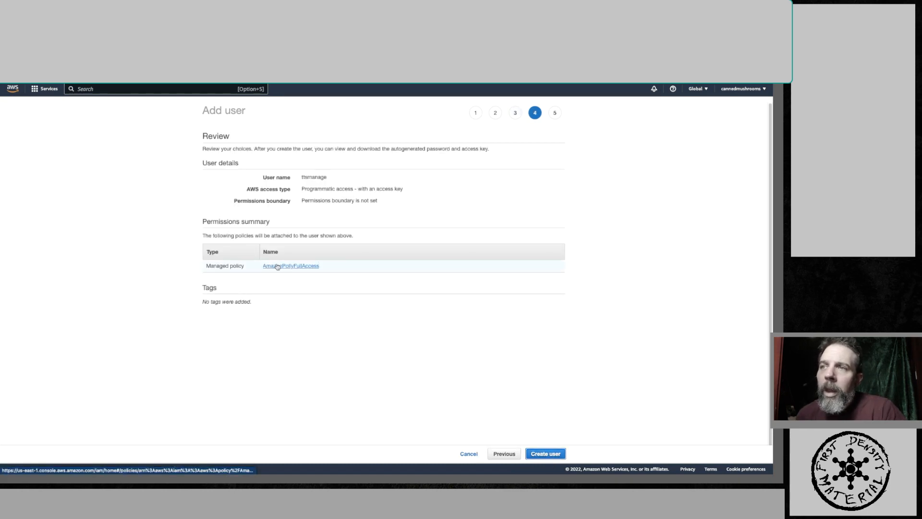
pyautogui.click(546, 453)
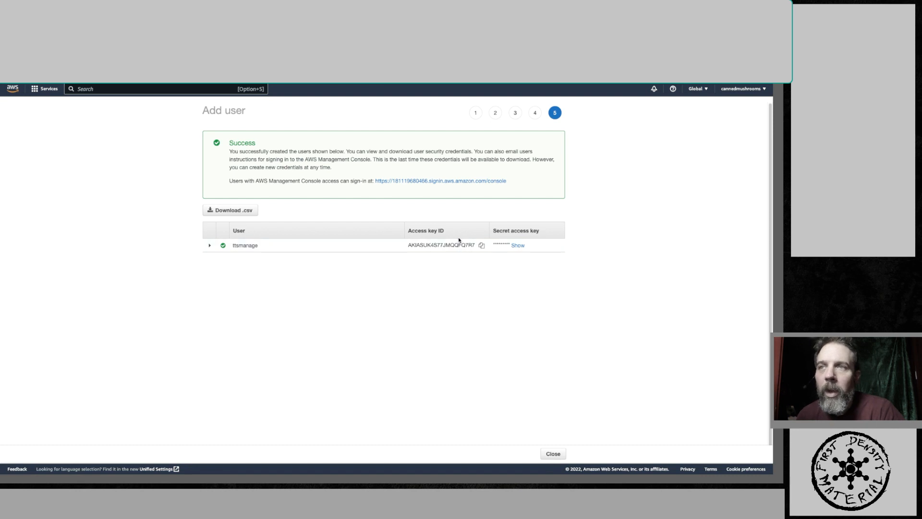
# - Copy the new user's access key ID and paste it over the aws_access_key_id placeholder in the configuration document
pyautogui.click(481, 248)
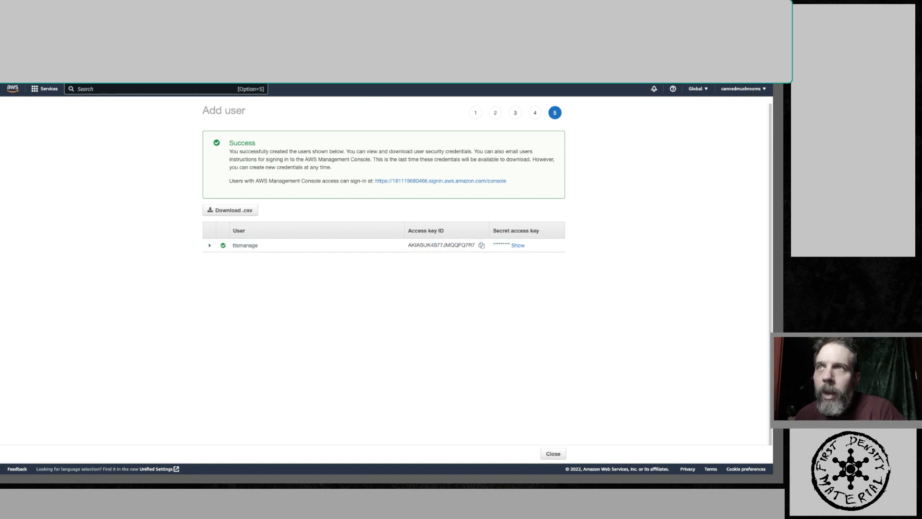
pyautogui.hotkey('ctrl', 'Tab')
pyautogui.click(352, 280)
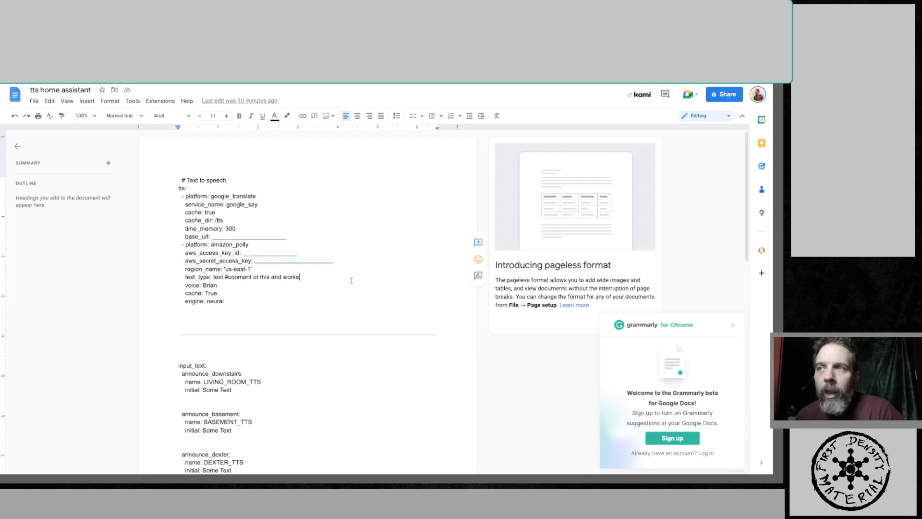
pyautogui.moveTo(299, 253); pyautogui.dragTo(244, 255)
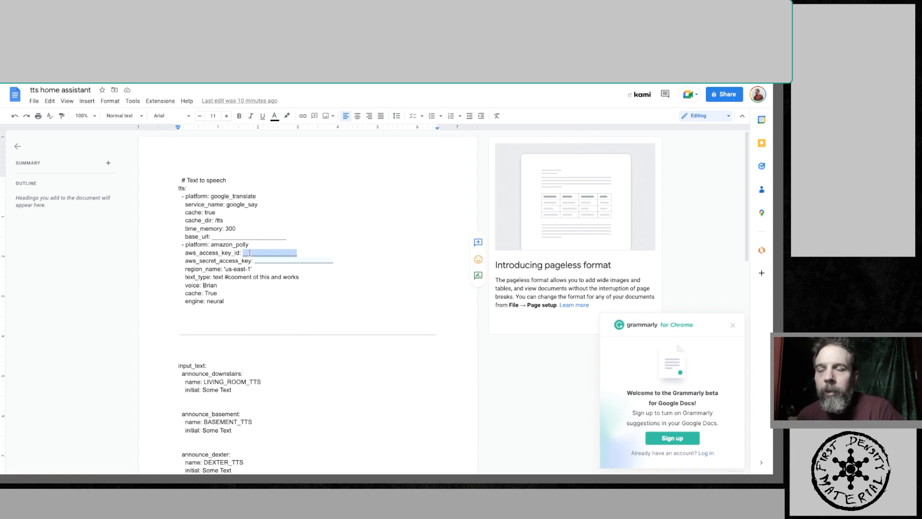
pyautogui.click(34, 101)
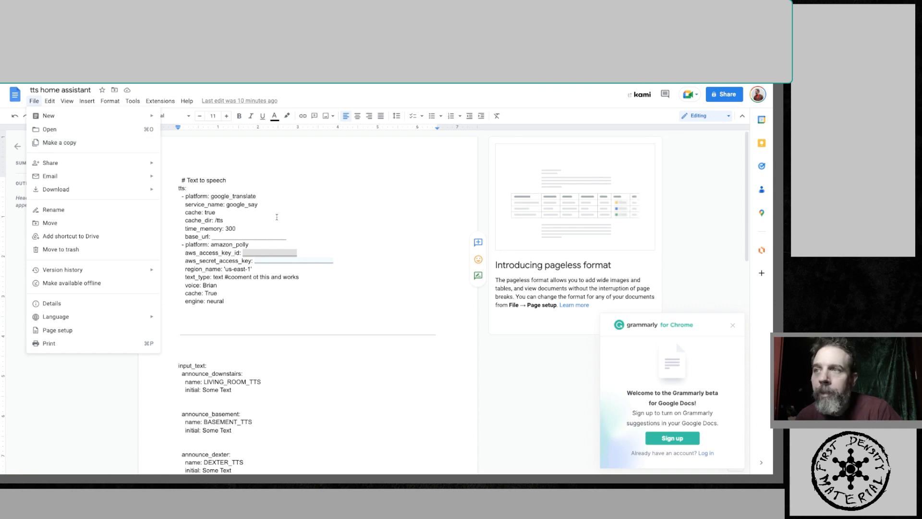
pyautogui.click(303, 257)
pyautogui.keyDown('shift'); pyautogui.click(244, 253); pyautogui.keyUp('shift')
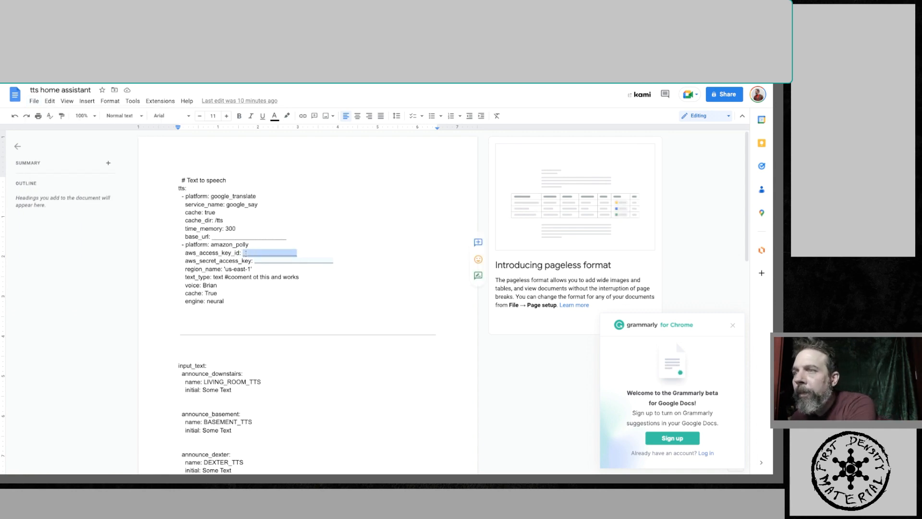
pyautogui.hotkey('ctrl', 'v')
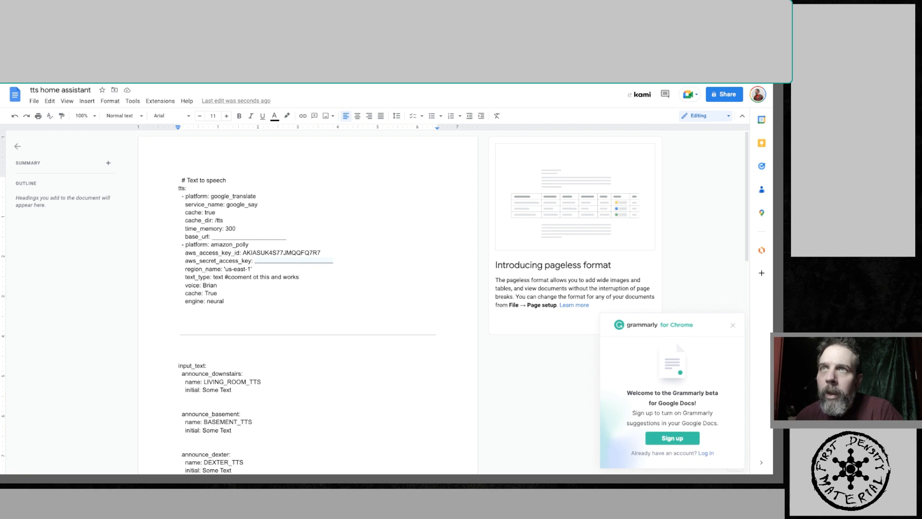
# - Reveal and copy the secret access key and paste it over the aws_secret_access_key placeholder in the document
pyautogui.hotkey('ctrl', 'Tab')
pyautogui.doubleClick(517, 247)
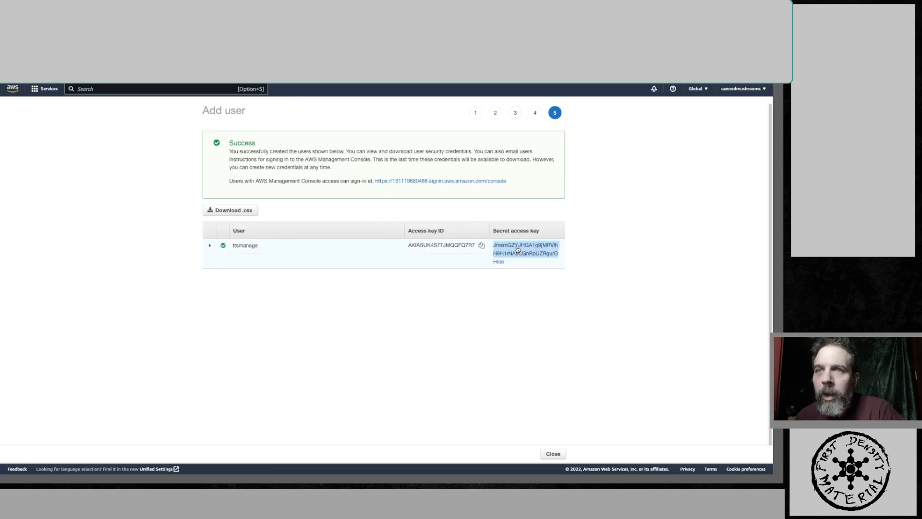
pyautogui.rightClick(517, 246)
pyautogui.click(525, 263)
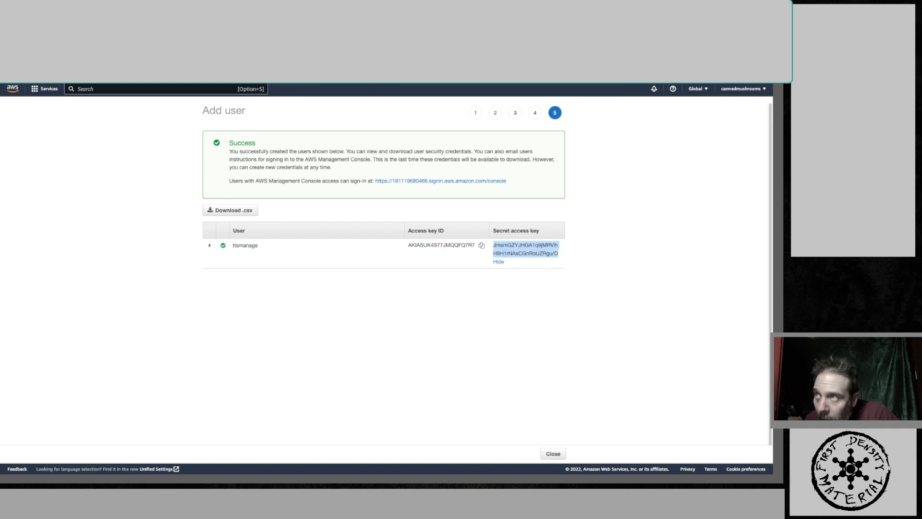
pyautogui.hotkey('ctrl', 'Tab')
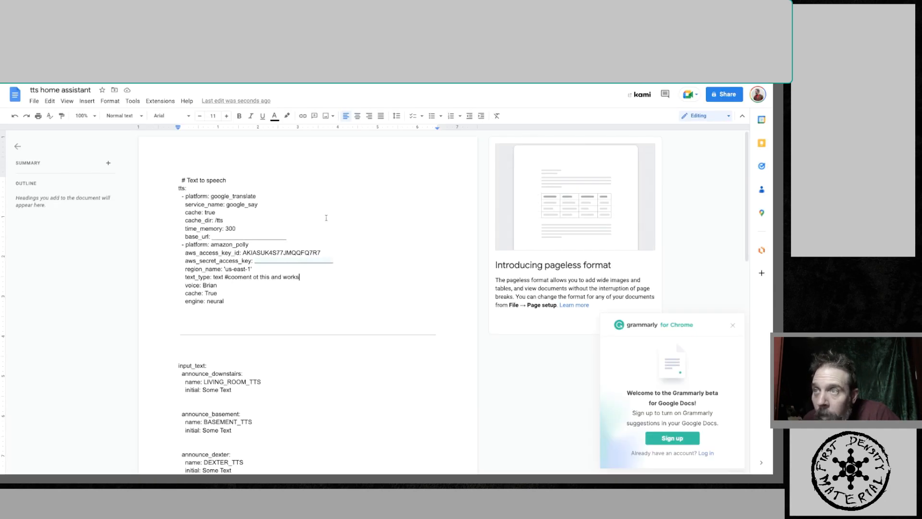
pyautogui.moveTo(333, 261); pyautogui.dragTo(254, 264)
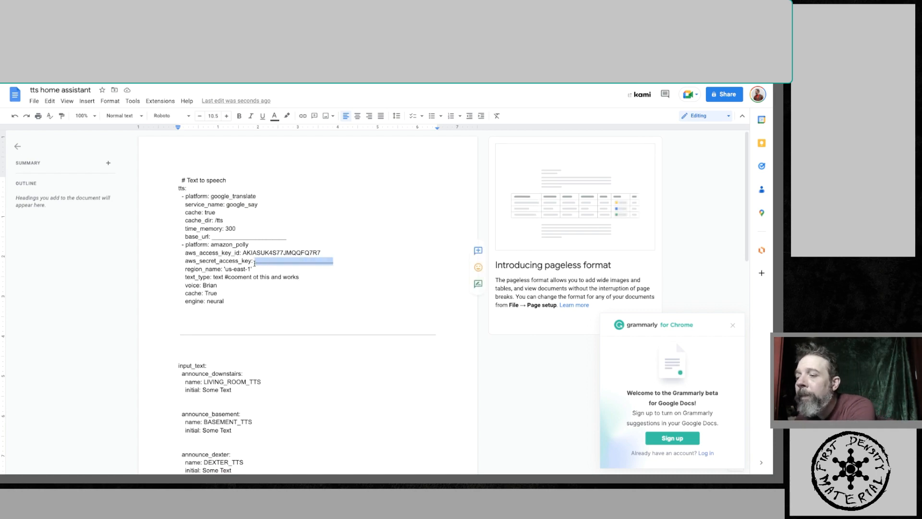
pyautogui.hotkey('ctrl', 'v')
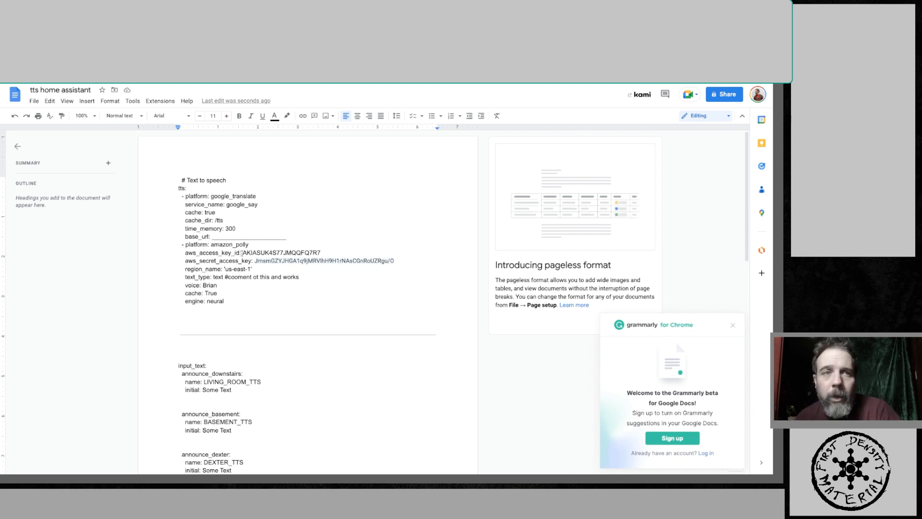
# - Highlight the base_url placeholder and the voice value in the Amazon Polly configuration
pyautogui.click(305, 347)
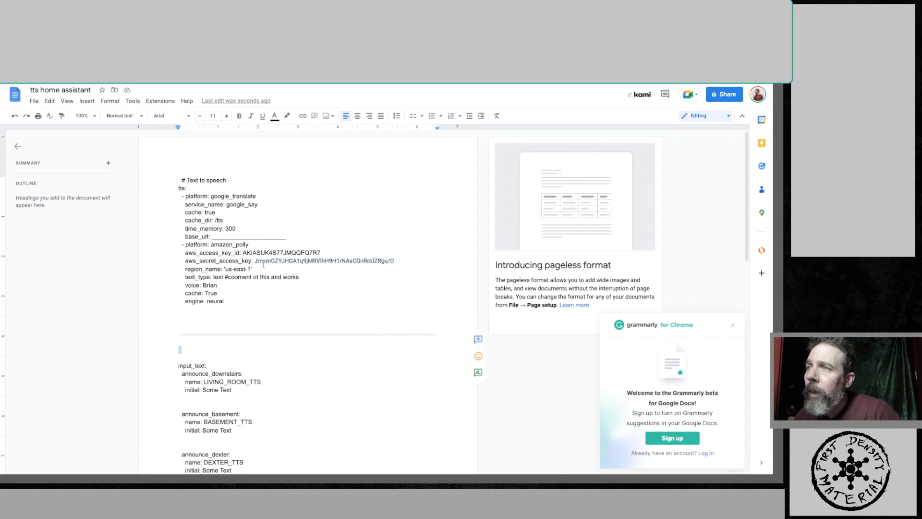
pyautogui.click(281, 236)
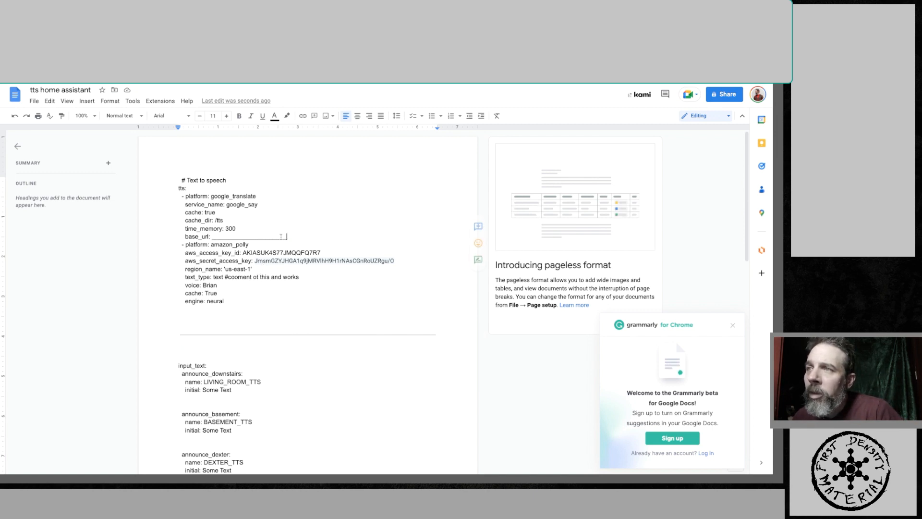
pyautogui.moveTo(281, 236); pyautogui.dragTo(213, 238)
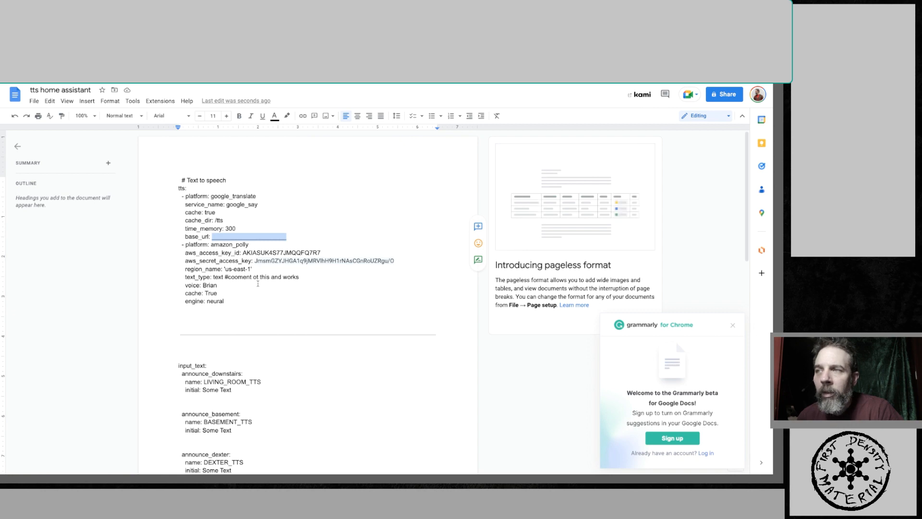
pyautogui.moveTo(220, 287); pyautogui.dragTo(203, 285)
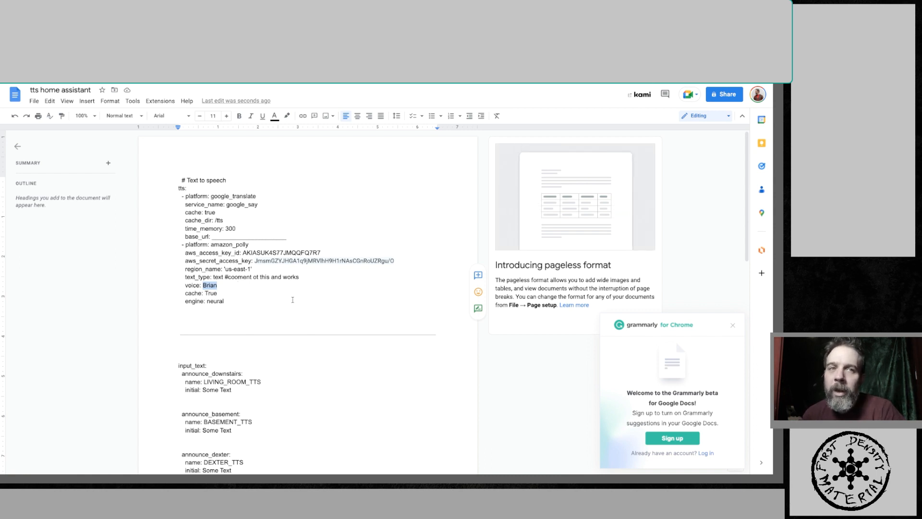
pyautogui.click(253, 303)
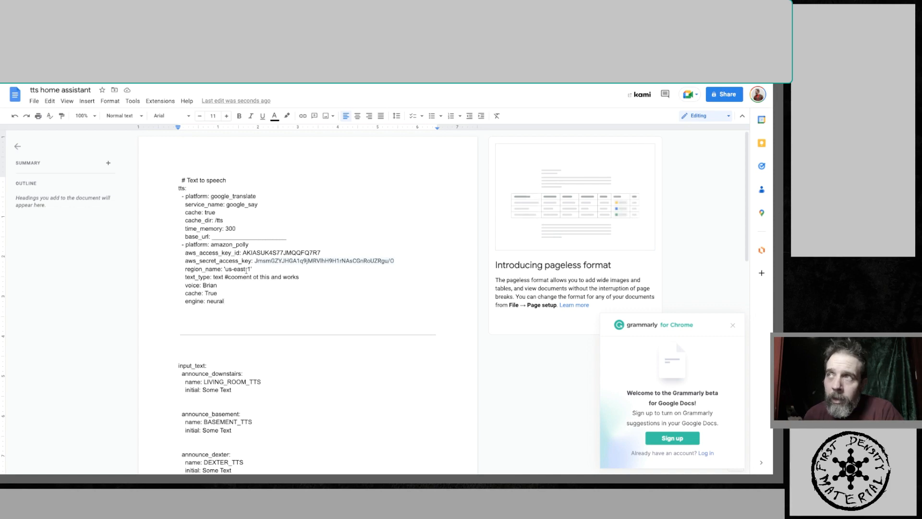
# - Open the Amazon Polly service through the console search
pyautogui.hotkey('ctrl', 'Tab')
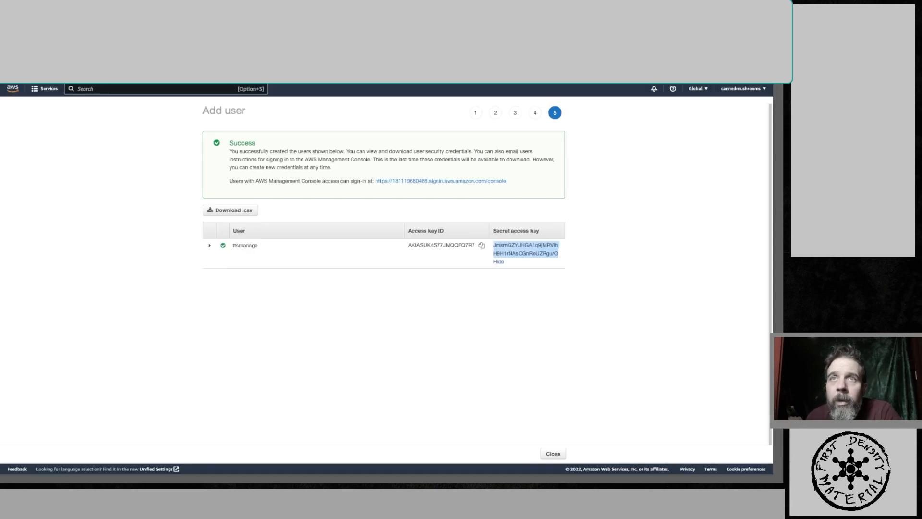
pyautogui.click(44, 89)
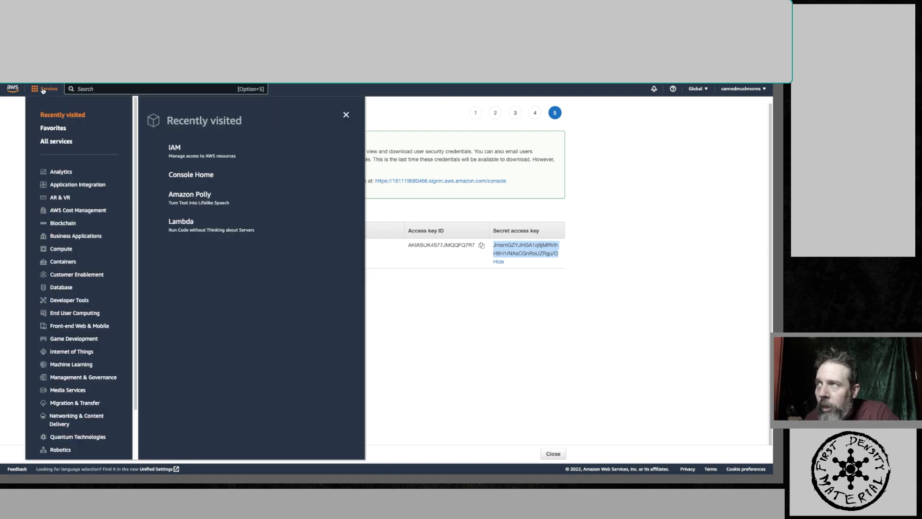
pyautogui.click(91, 91)
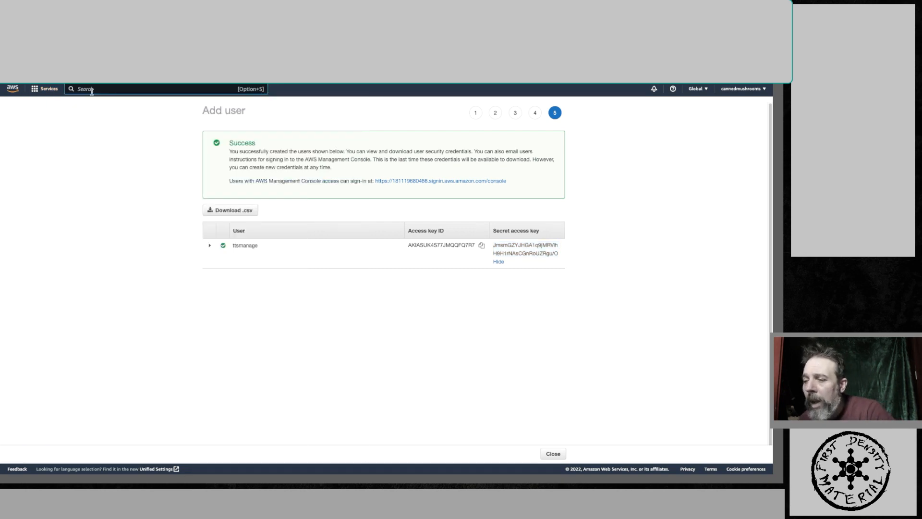
pyautogui.write('polly')
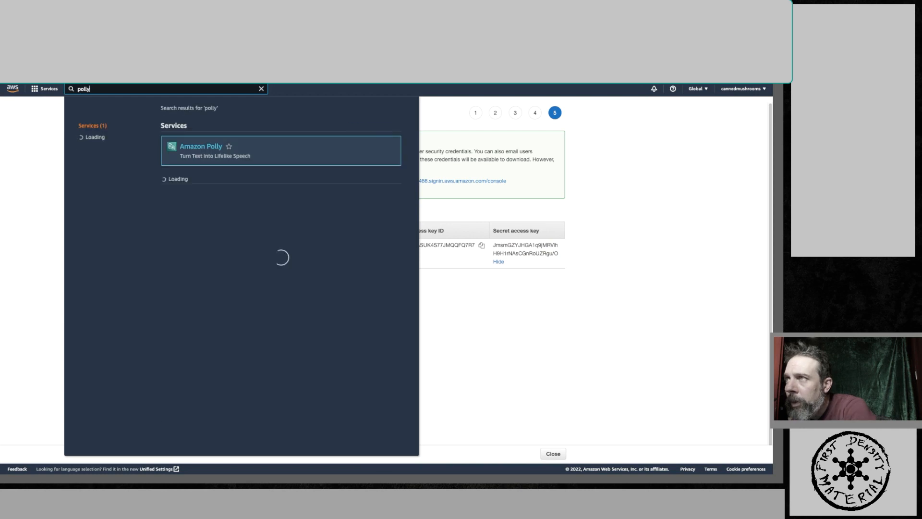
pyautogui.click(180, 149)
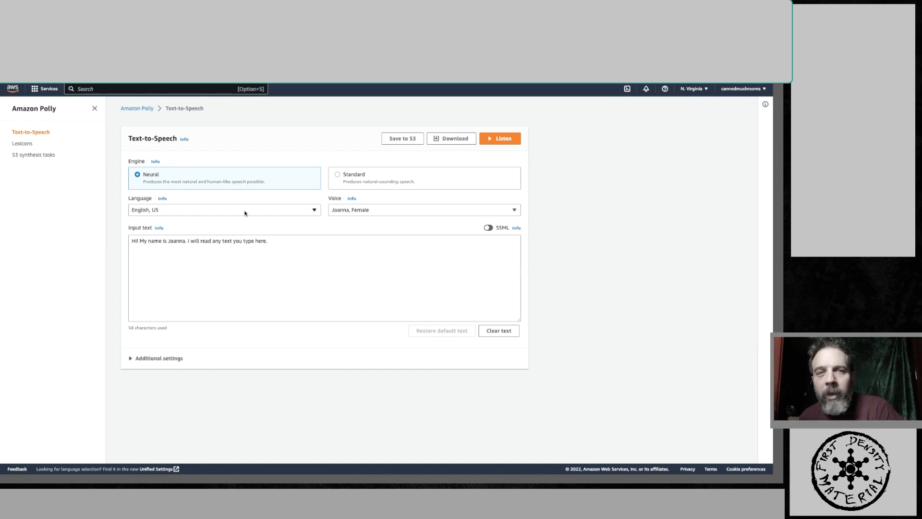
# - Switch the Text-to-Speech engine to Standard and back to Neural, and turn on SSML input
pyautogui.click(337, 175)
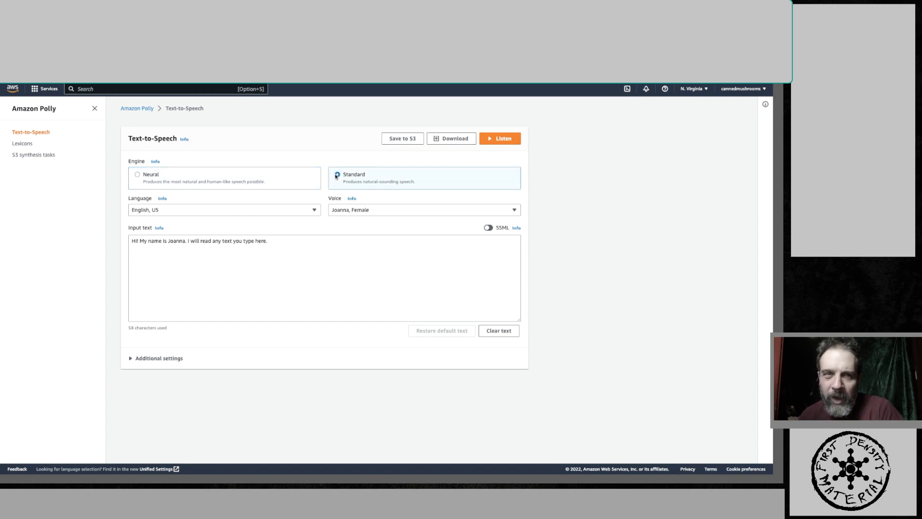
pyautogui.click(139, 176)
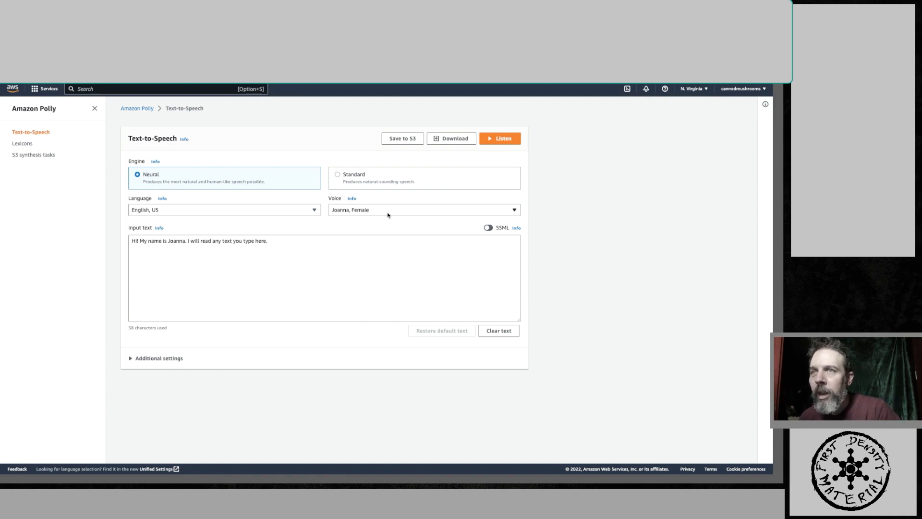
pyautogui.click(488, 227)
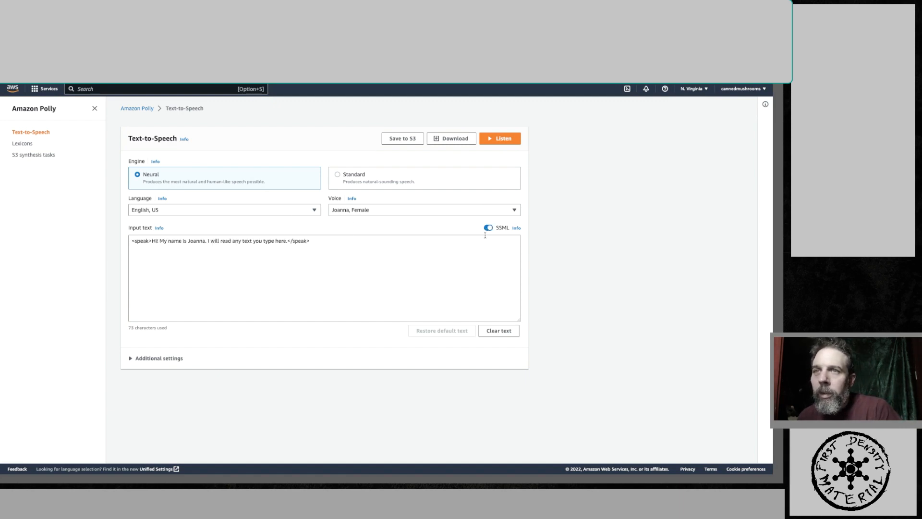
# - Open the SSML info panel and follow its link to the Generating speech with SSML documentation
pyautogui.click(516, 228)
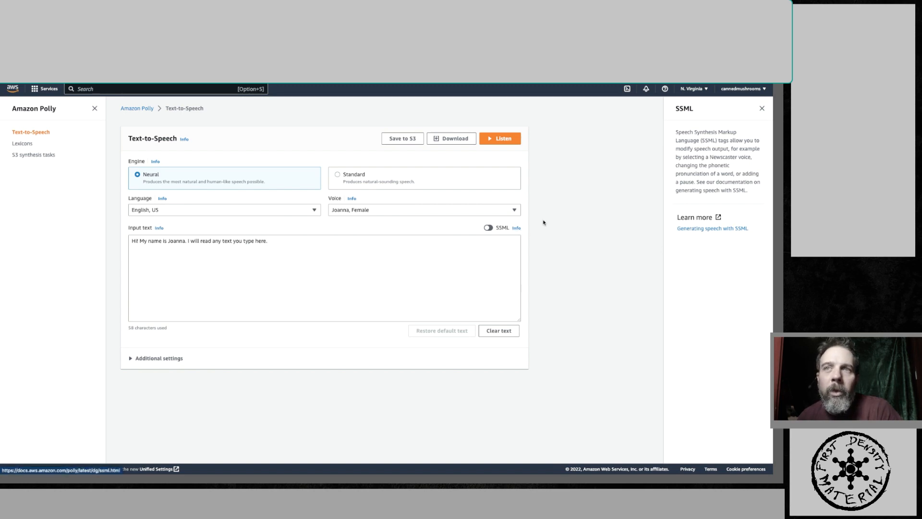
pyautogui.click(489, 229)
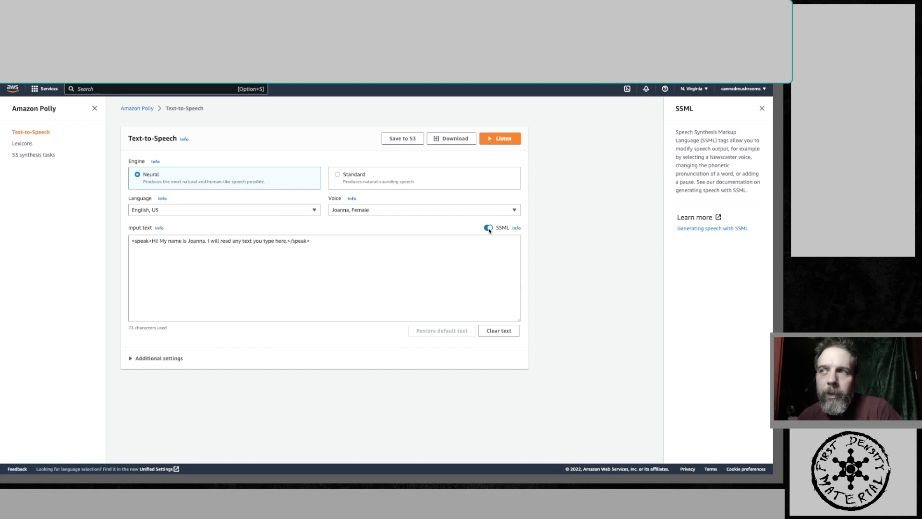
pyautogui.click(689, 230)
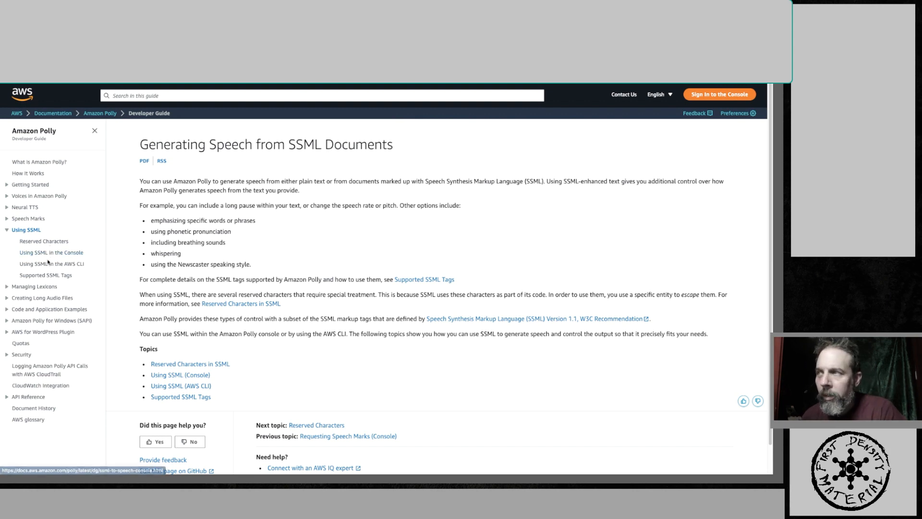
# - Browse the Polly developer guide to the Neural Voices page and review the table of available voices
pyautogui.click(7, 220)
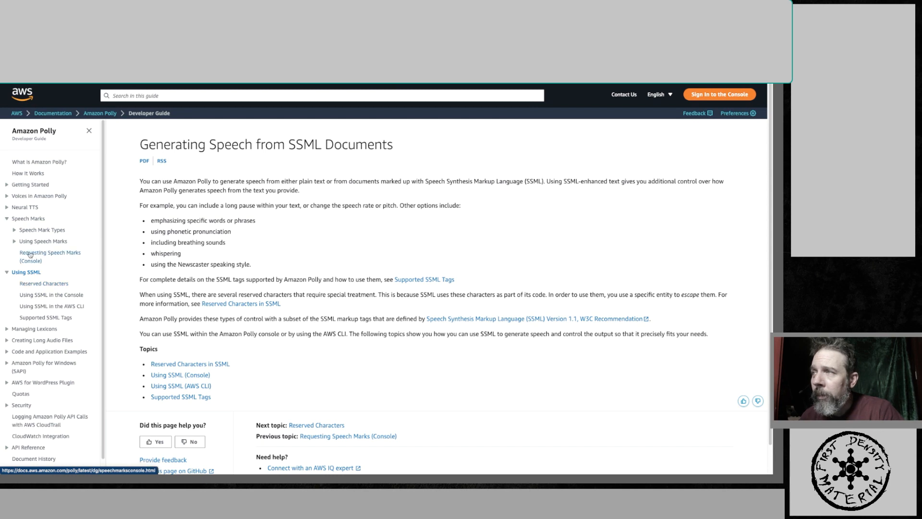
pyautogui.click(25, 230)
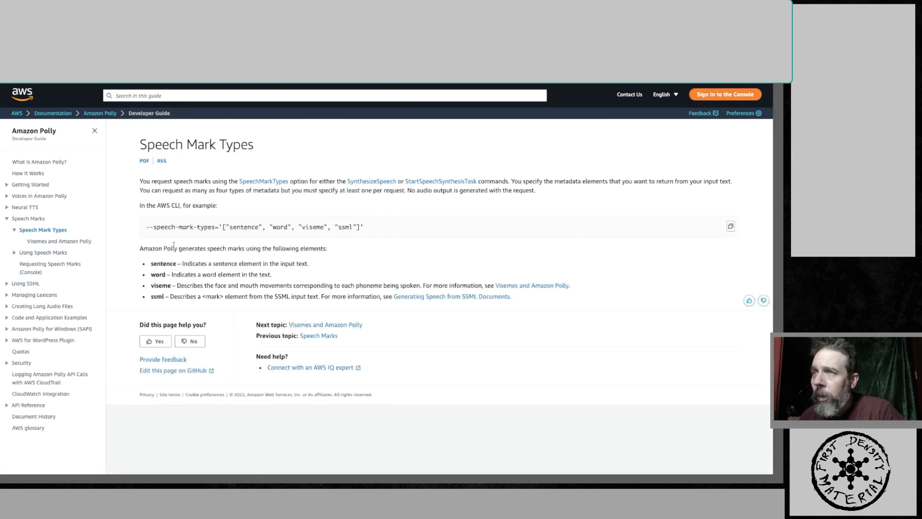
pyautogui.moveTo(150, 228); pyautogui.dragTo(169, 232)
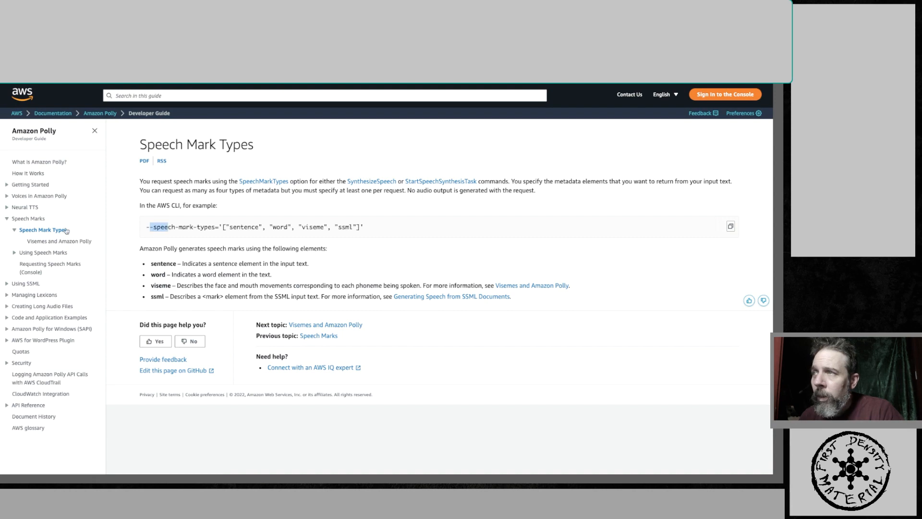
pyautogui.click(24, 208)
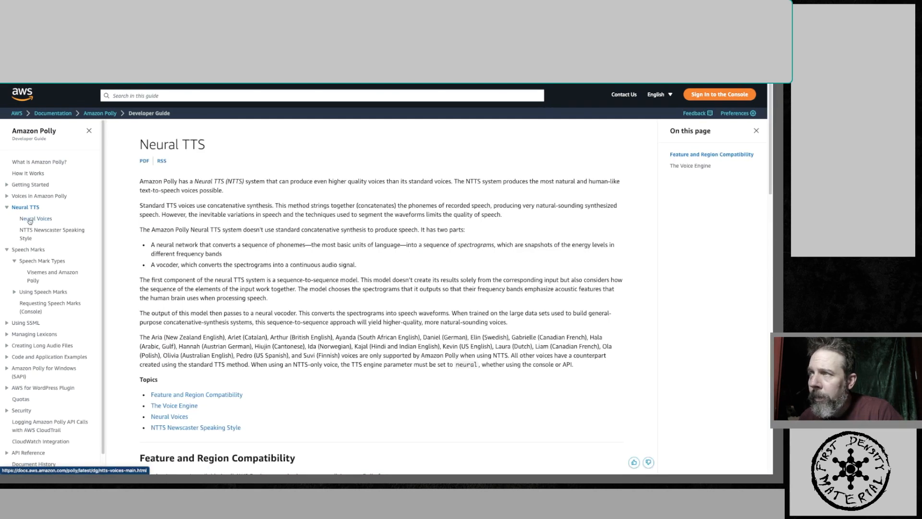
pyautogui.click(27, 219)
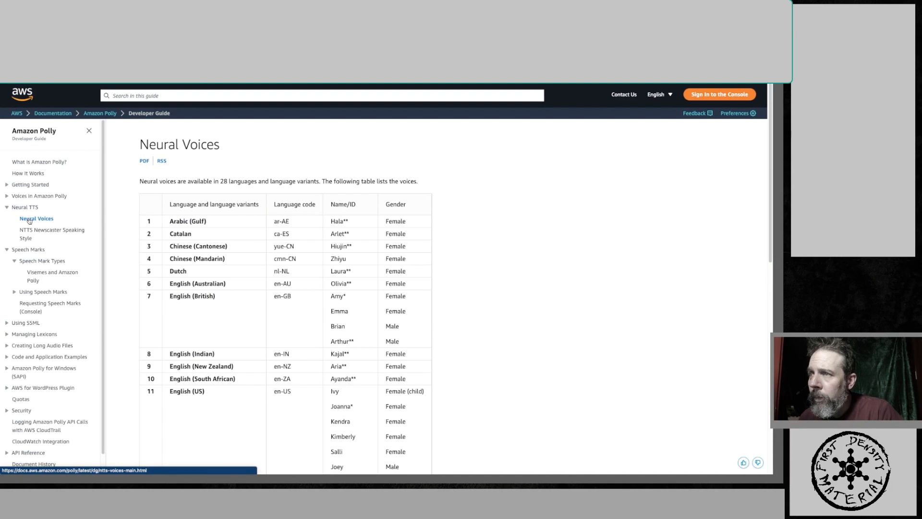
pyautogui.scroll(-6, 199, 258)
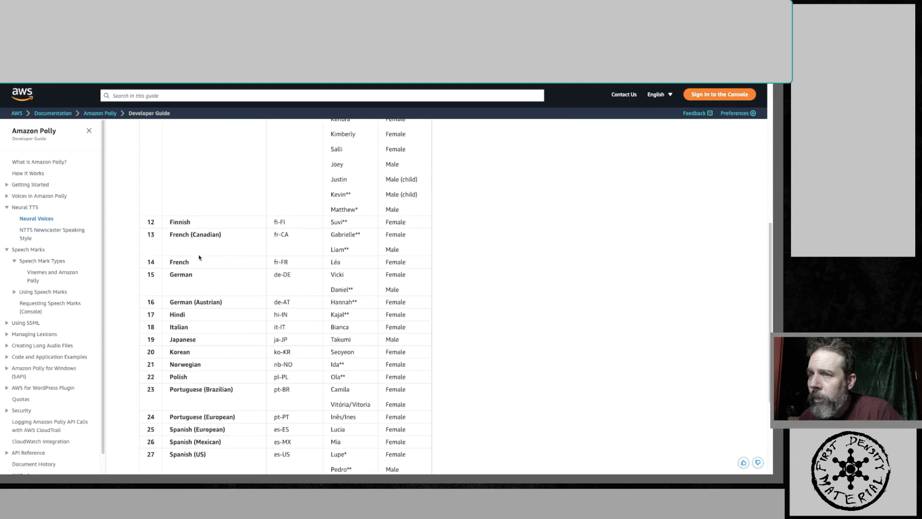
pyautogui.scroll(-3, 199, 258)
pyautogui.scroll(5, 199, 255)
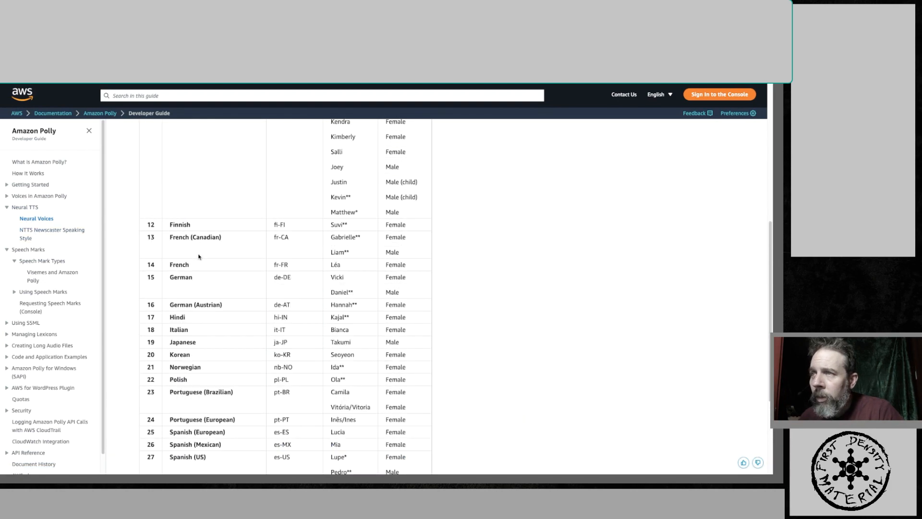
pyautogui.scroll(3, 199, 263)
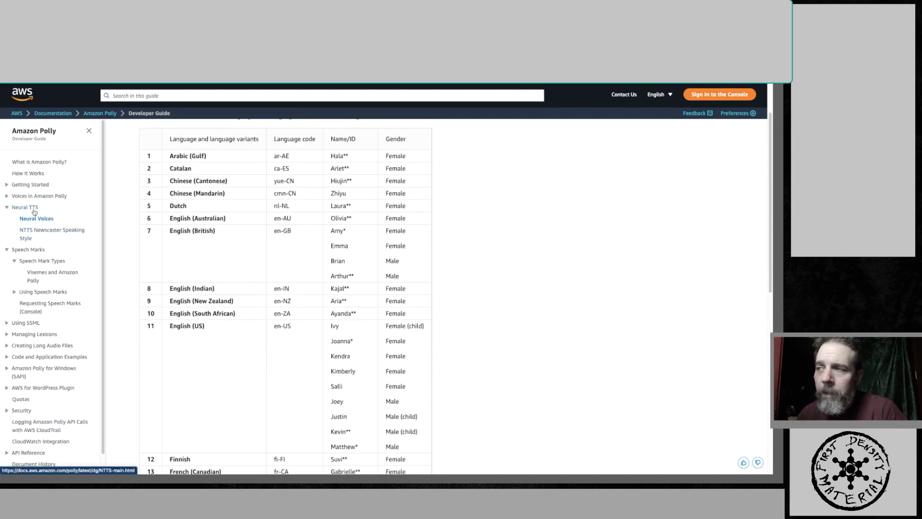
# - Open and read the NTTS Newscaster Speaking Style documentation page
pyautogui.click(26, 238)
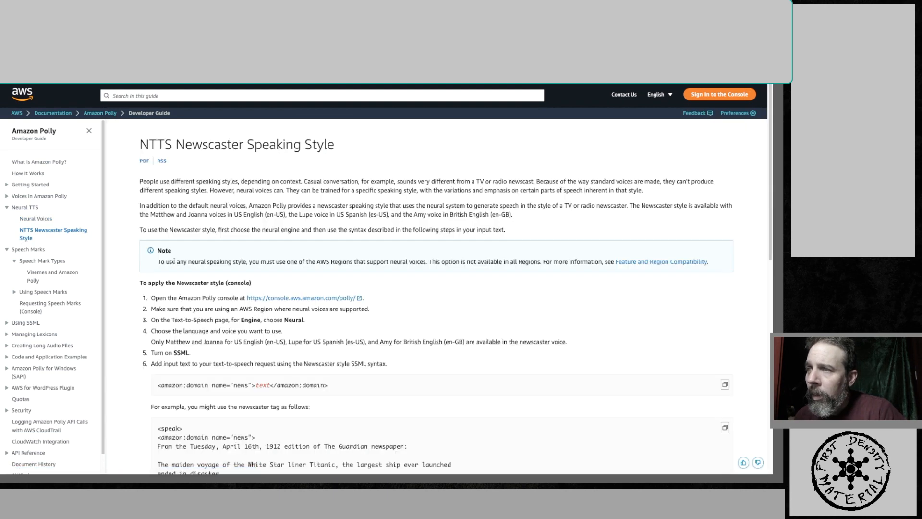
pyautogui.scroll(-3, 247, 272)
pyautogui.scroll(-1, 254, 274)
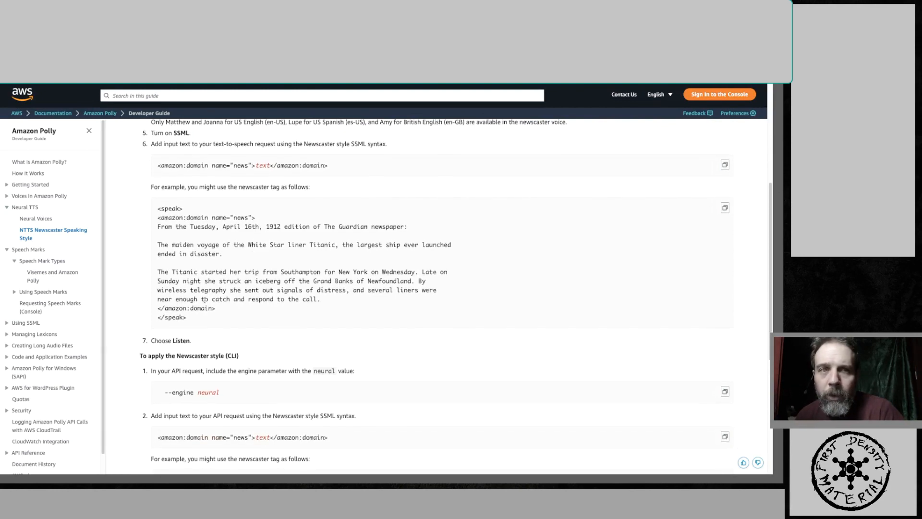
pyautogui.scroll(-5, 204, 299)
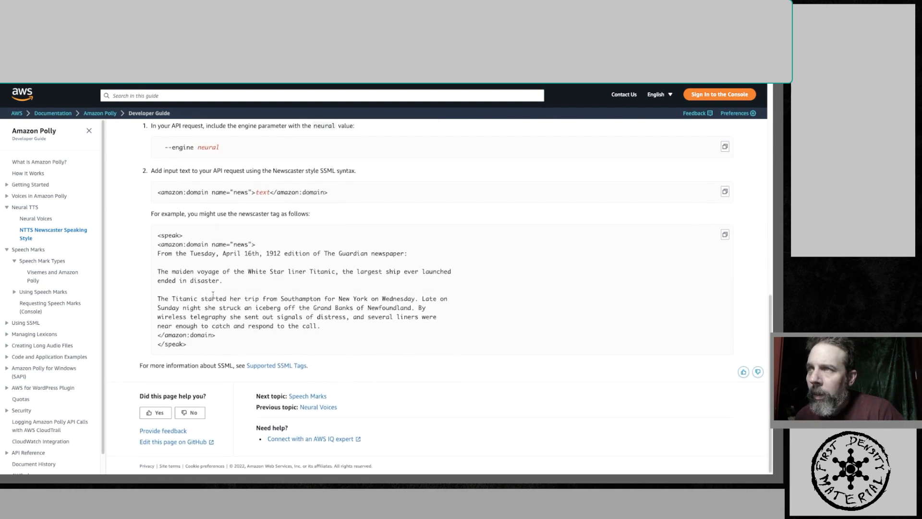
pyautogui.scroll(4, 212, 295)
pyautogui.scroll(4, 213, 297)
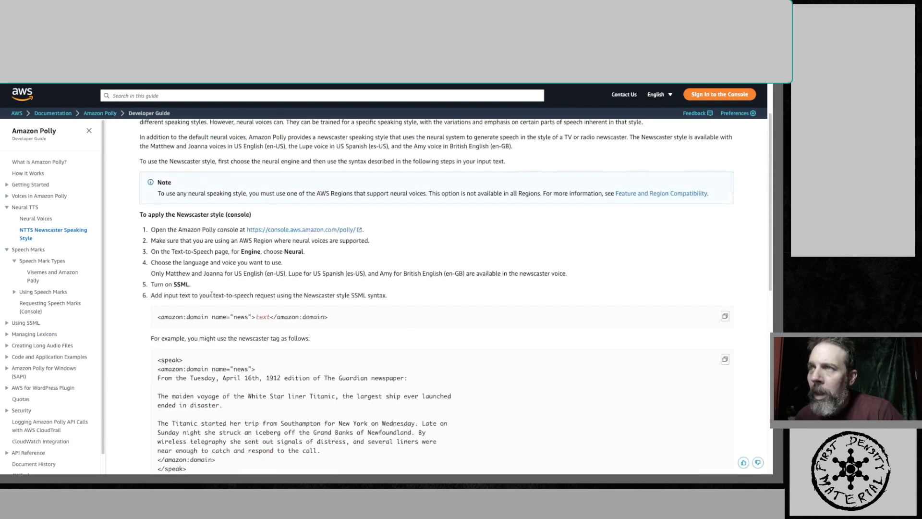
# - Glance at the configuration document, then go back through history to the Polly Text-to-Speech console
pyautogui.hotkey('ctrl', 'Tab')
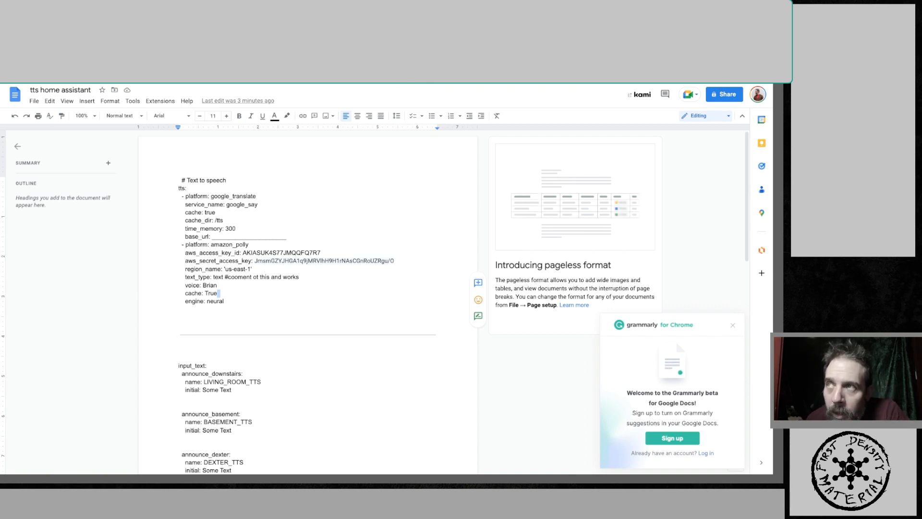
pyautogui.hotkey('ctrl', 'Tab')
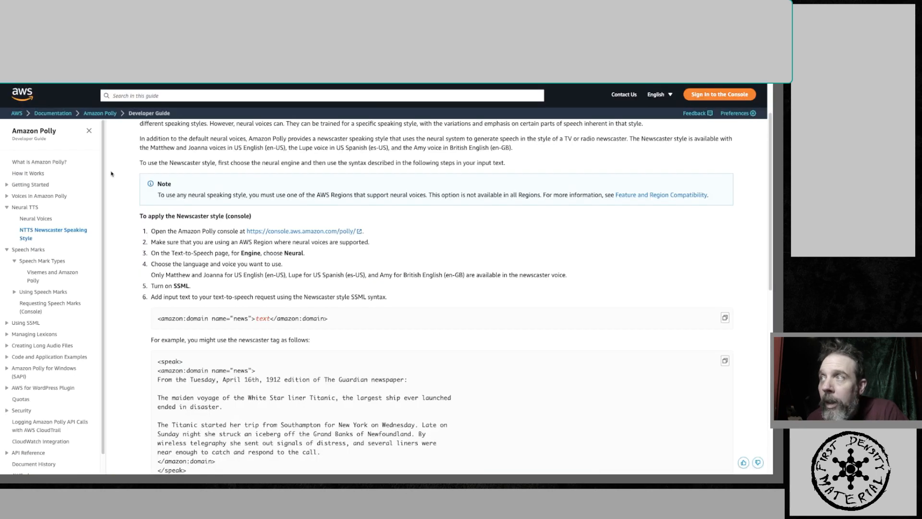
pyautogui.hotkey('alt', 'Left')
pyautogui.hotkey('alt', 'Left')
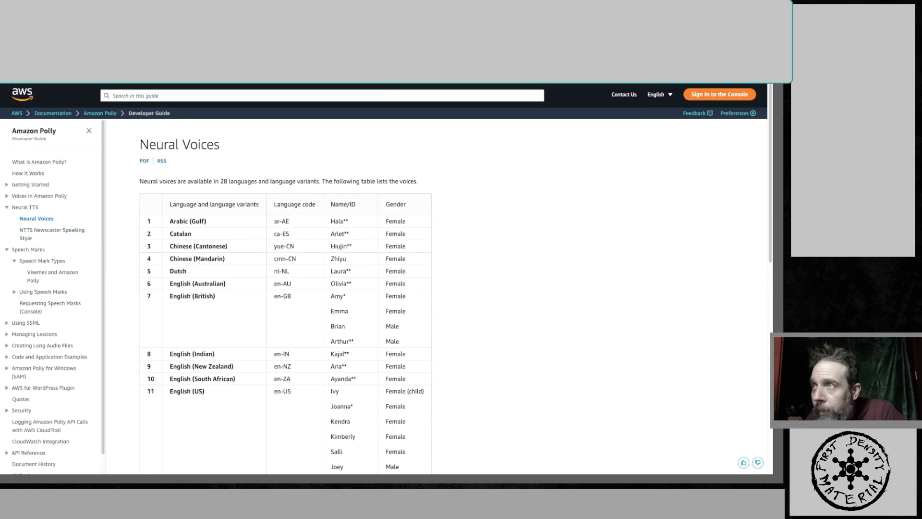
pyautogui.hotkey('alt', 'Left')
pyautogui.hotkey('alt', 'Left')
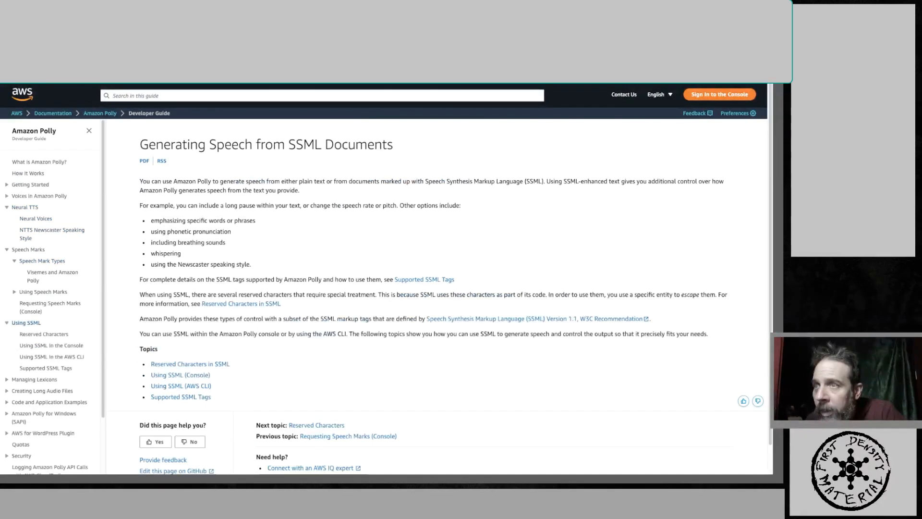
pyautogui.hotkey('alt', 'Left')
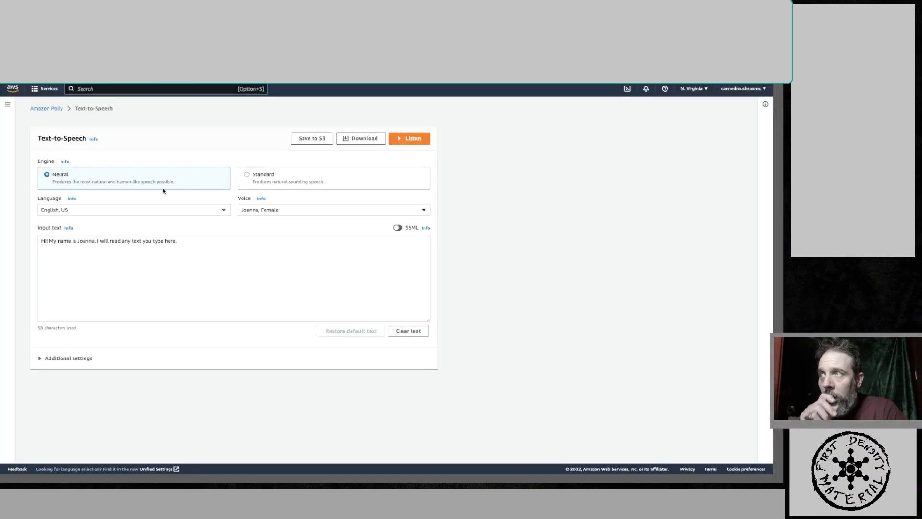
# - Look through the voice list and reselect English, US as the language
pyautogui.click(273, 213)
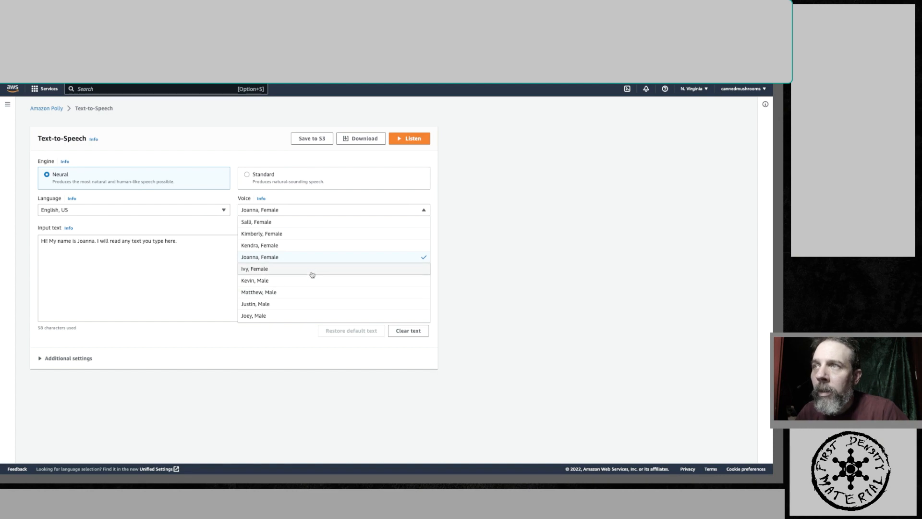
pyautogui.click(222, 214)
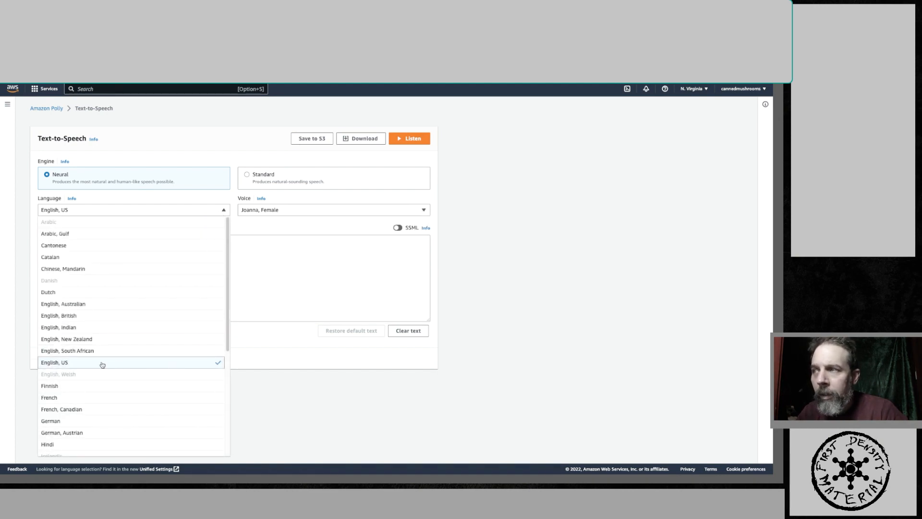
pyautogui.click(77, 364)
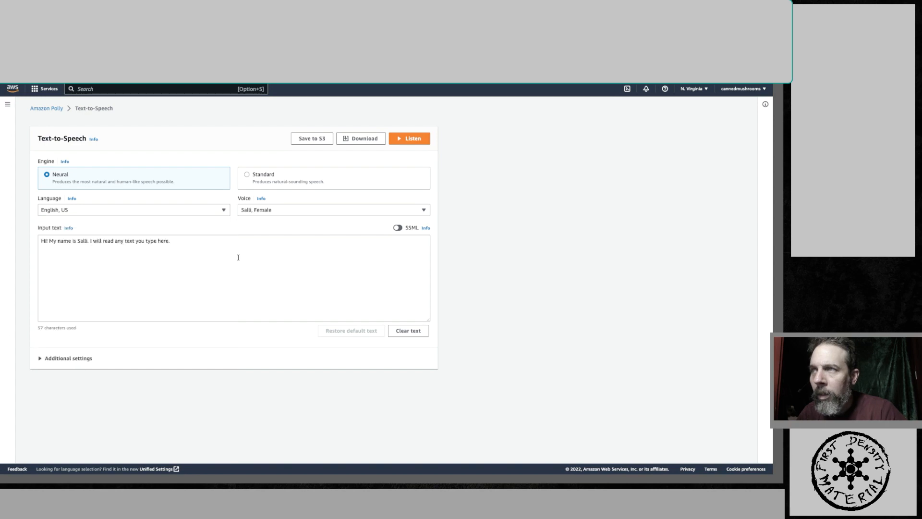
# - Highlight the Brian voice value in the configuration document and return to the Polly console
pyautogui.click(275, 212)
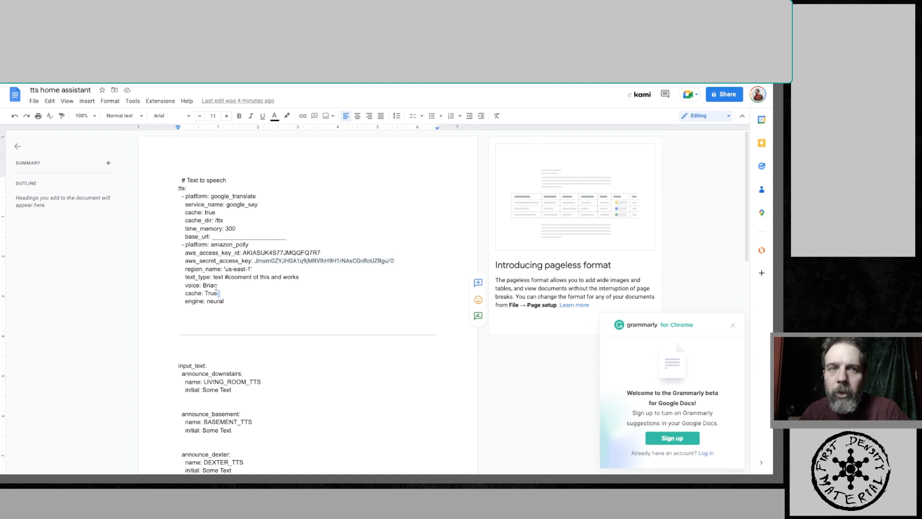
pyautogui.moveTo(202, 286); pyautogui.dragTo(216, 287)
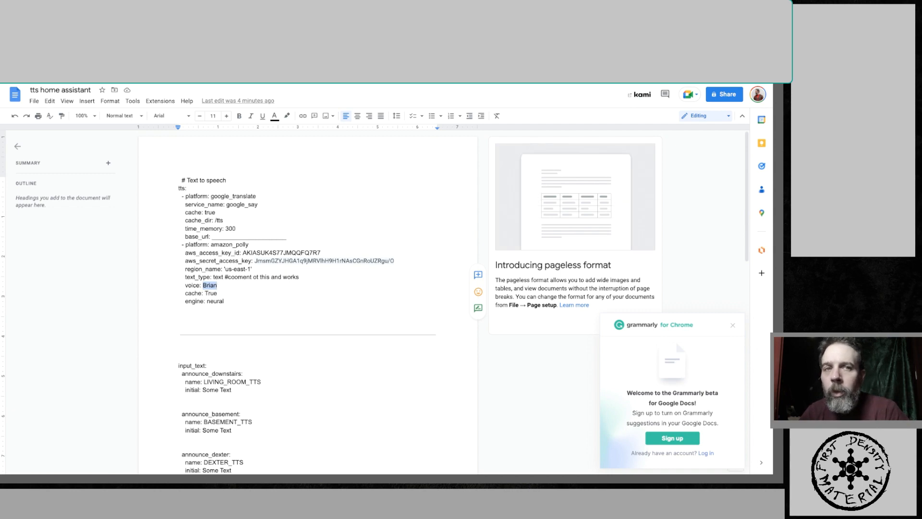
pyautogui.hotkey('ctrl', 'Tab')
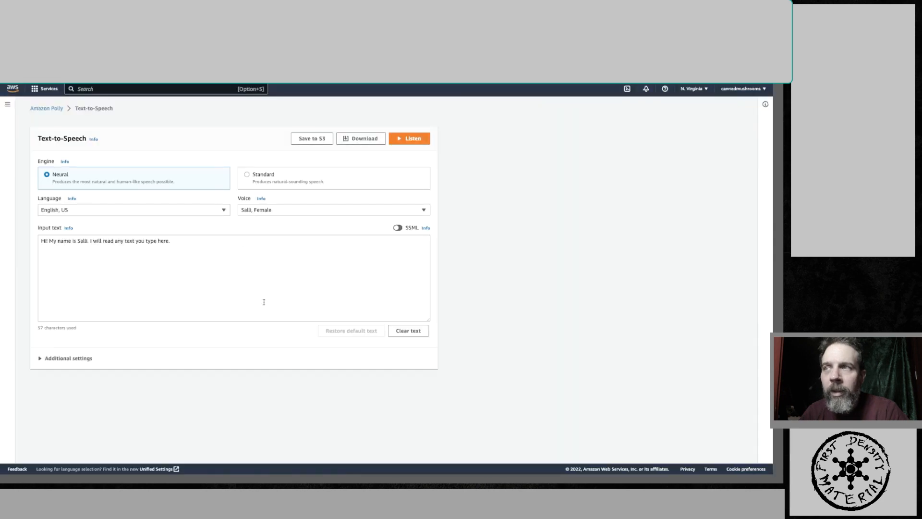
# - Select the Joey, Male voice and play its sample with Listen
pyautogui.click(421, 211)
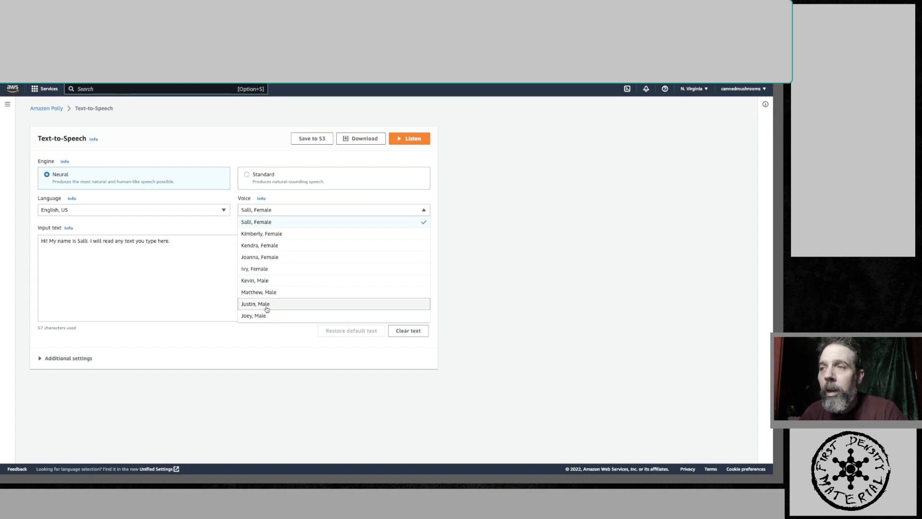
pyautogui.click(241, 314)
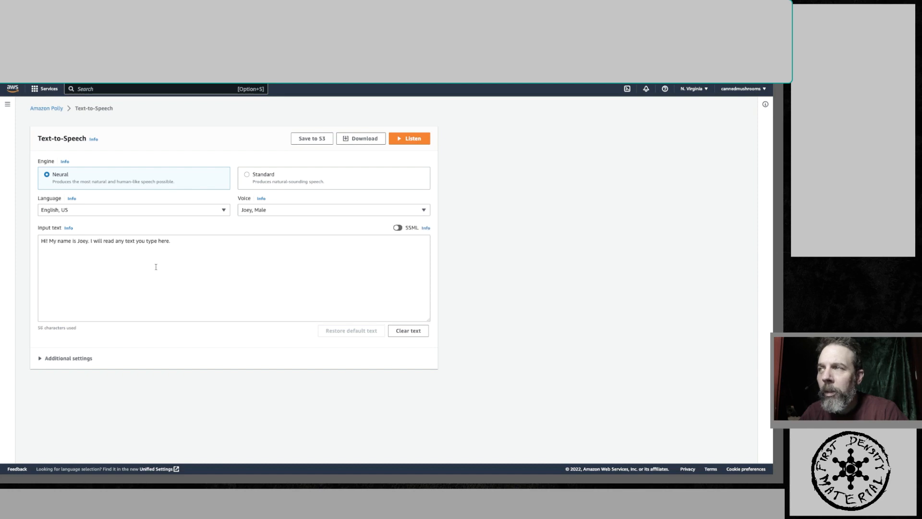
pyautogui.click(410, 141)
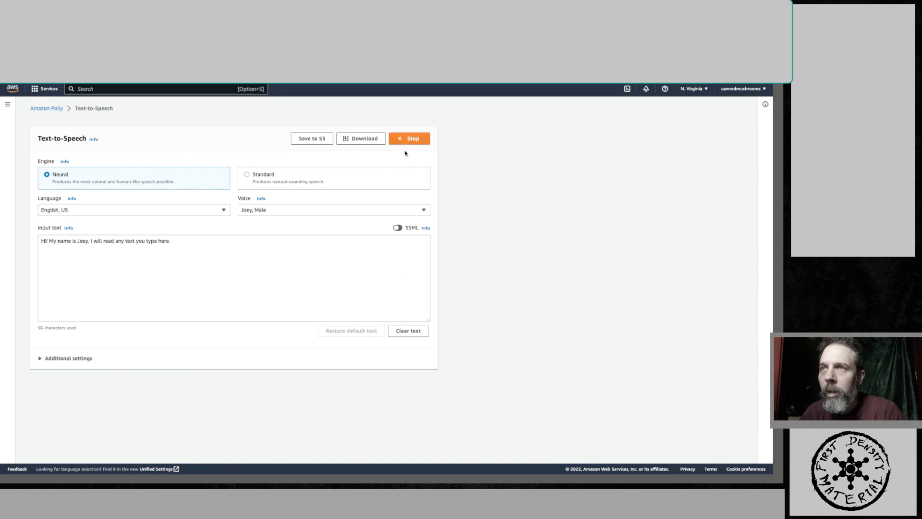
# - Select the Kevin, Male voice and play its sample with Listen
pyautogui.click(383, 210)
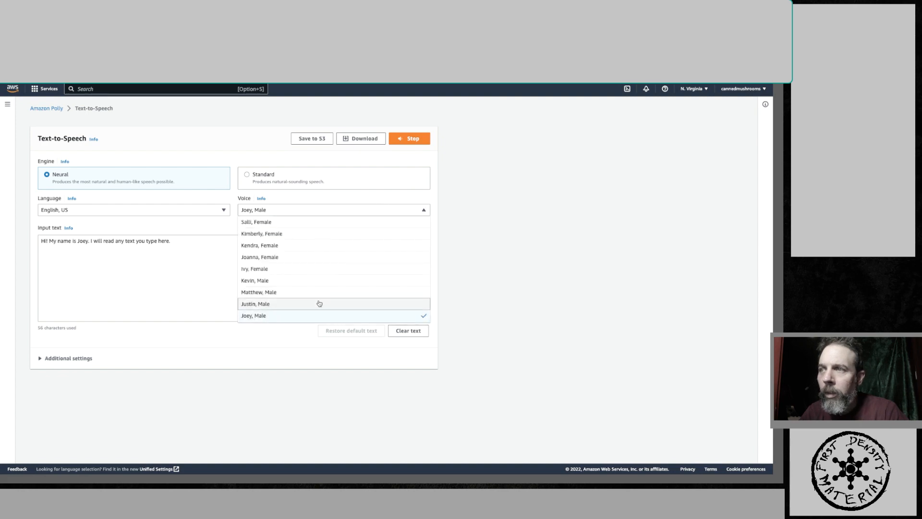
pyautogui.click(320, 281)
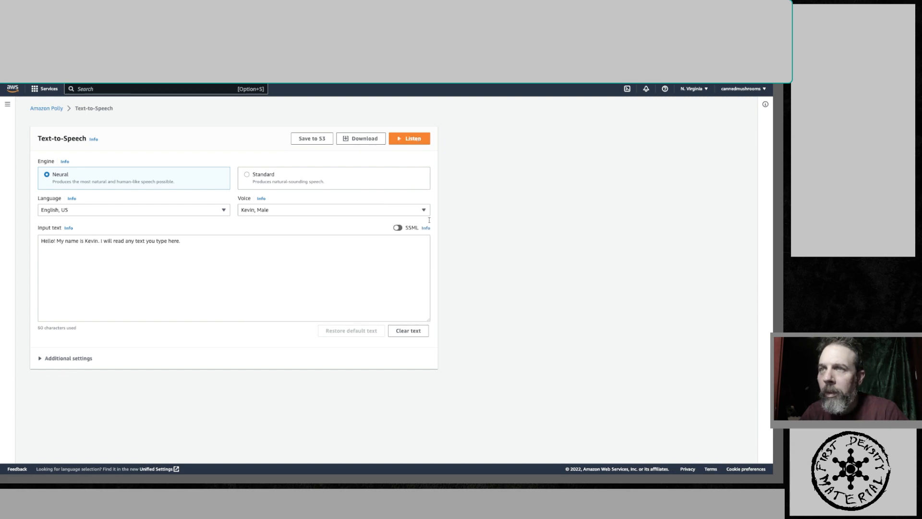
pyautogui.click(411, 139)
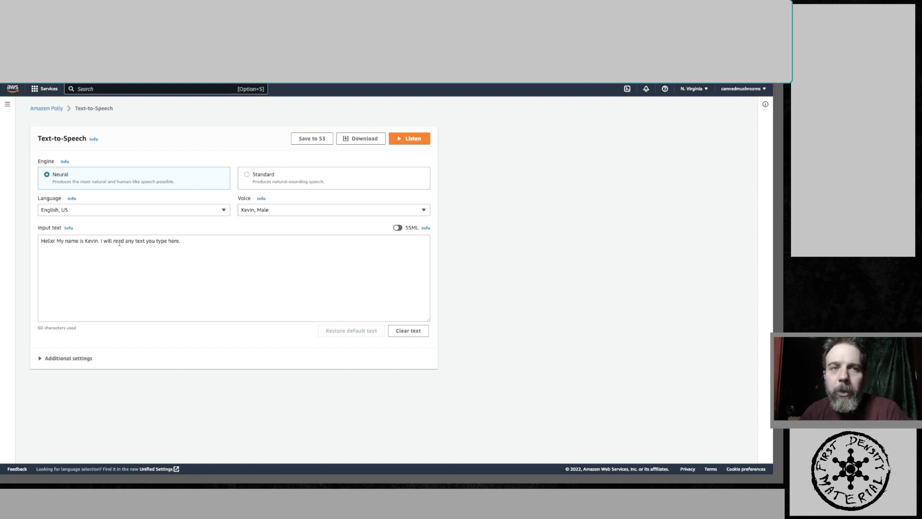
# - Turn on SSML input and expand the Additional settings section
pyautogui.click(397, 228)
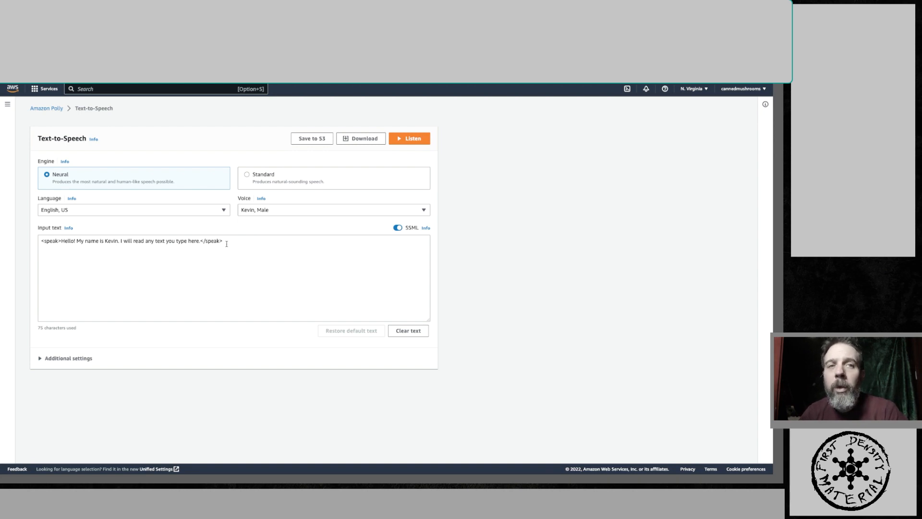
pyautogui.click(120, 241)
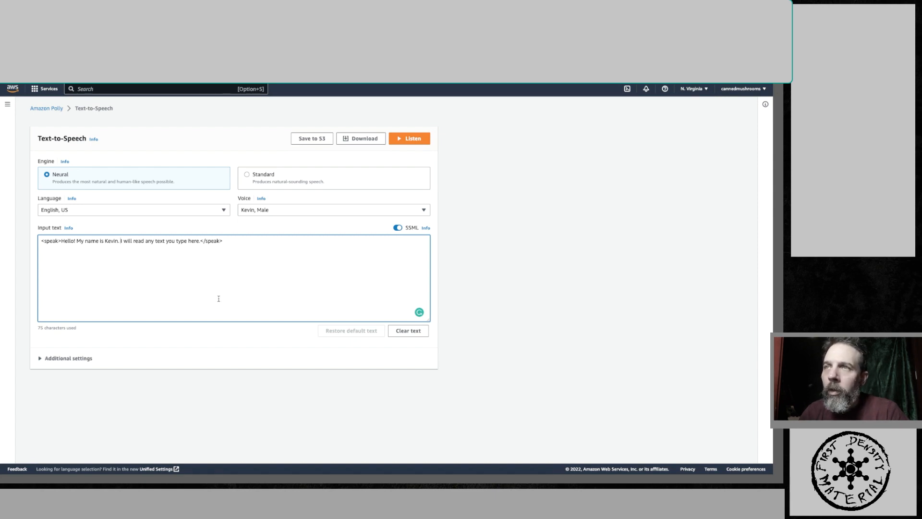
pyautogui.click(41, 358)
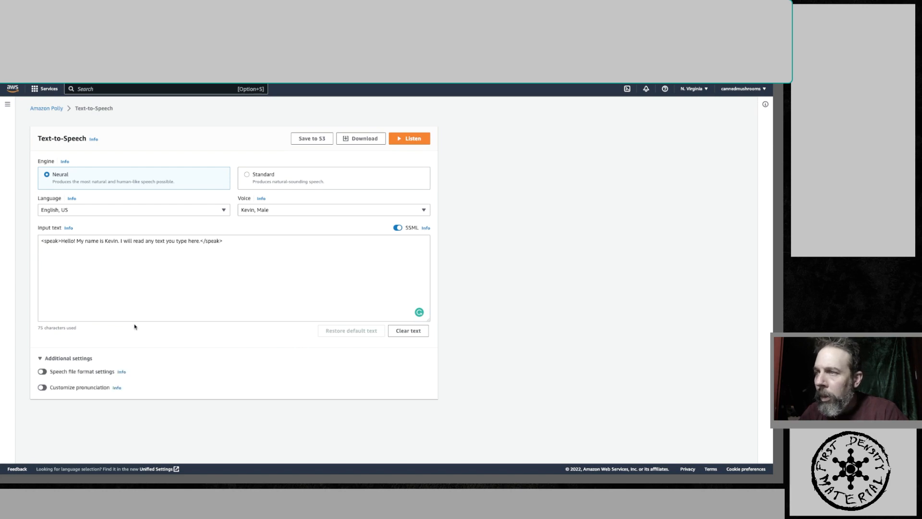
# - Return to the Amazon Polly overview and open the Amazon Polly Pricing page
pyautogui.click(55, 110)
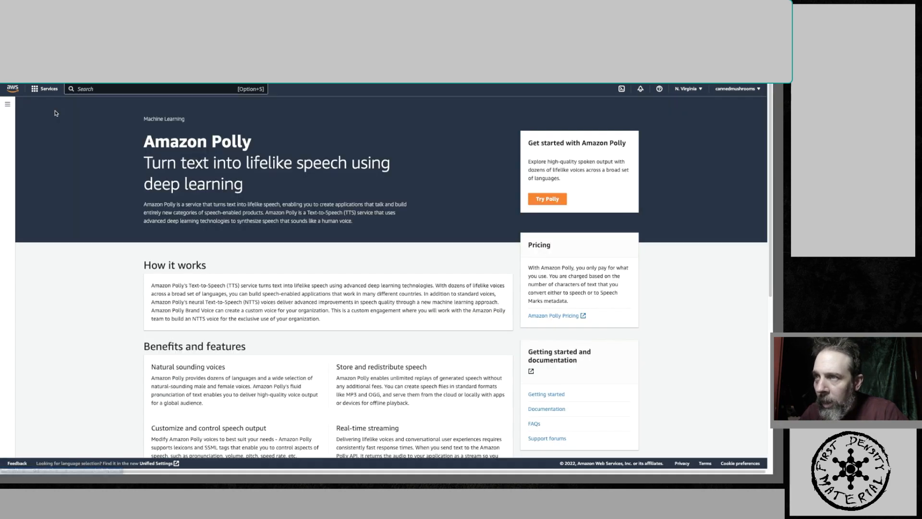
pyautogui.scroll(-2, 268, 302)
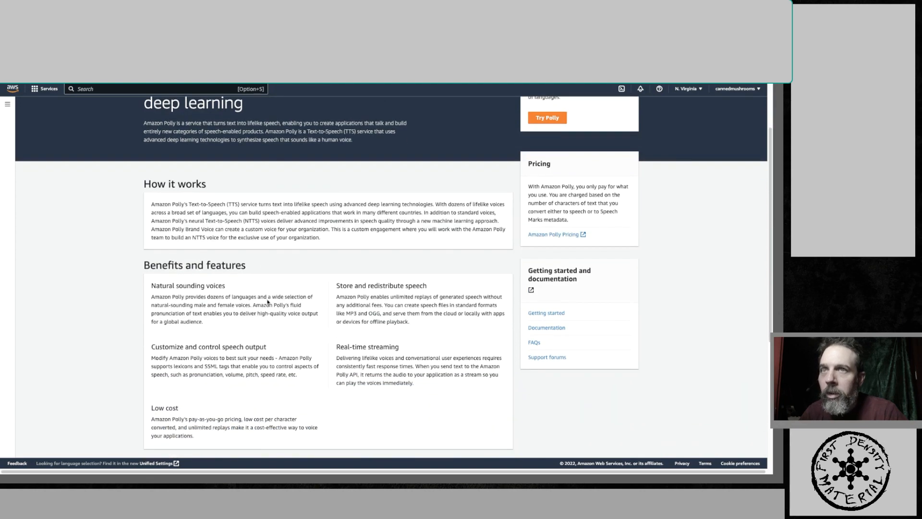
pyautogui.click(556, 238)
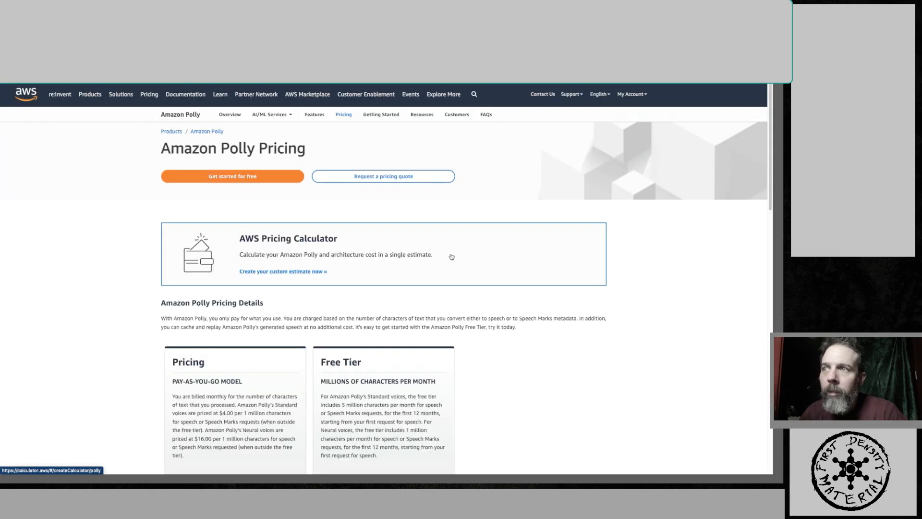
# - Highlight the Standard $4.00 and Neural $16.00 per-million-character prices, then open the Polly pricing calculator estimate
pyautogui.scroll(-2, 339, 309)
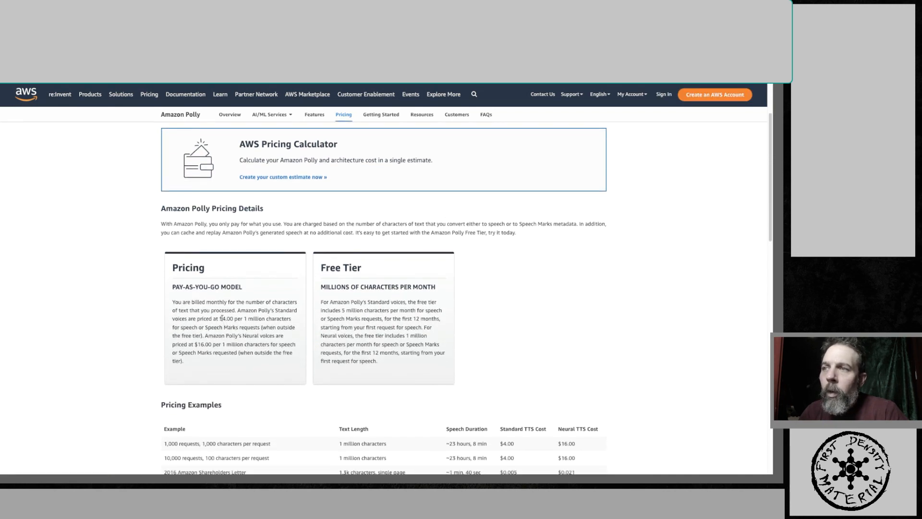
pyautogui.moveTo(222, 318); pyautogui.dragTo(244, 319)
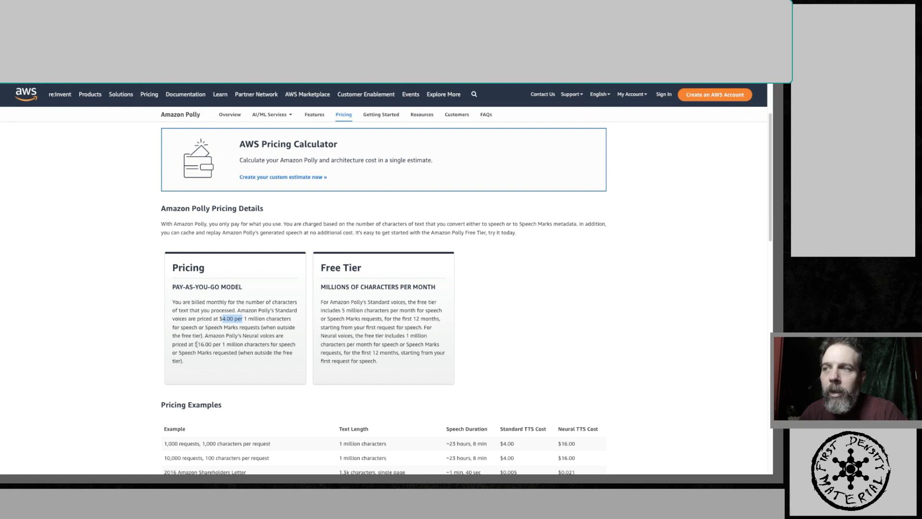
pyautogui.moveTo(197, 343)
pyautogui.mouseDown()
pyautogui.moveTo(221, 353)
pyautogui.moveTo(213, 344)
pyautogui.mouseUp()
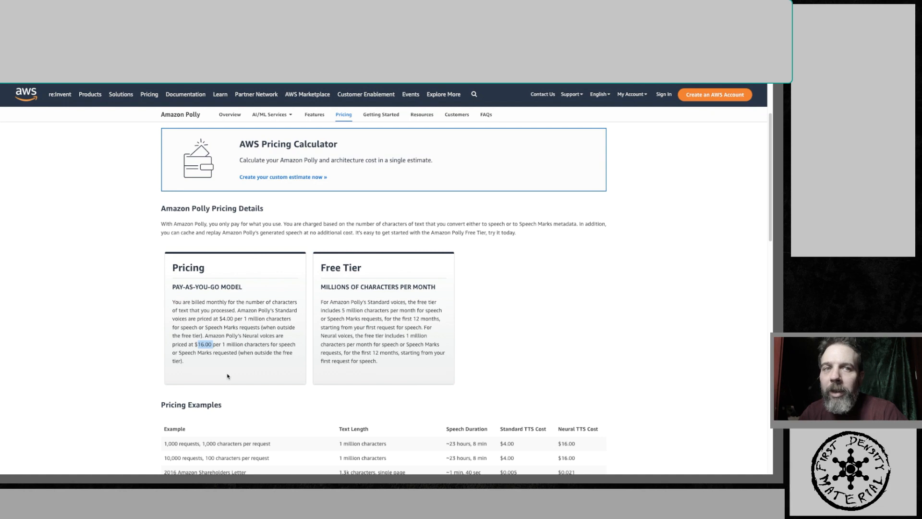
pyautogui.scroll(-1, 209, 342)
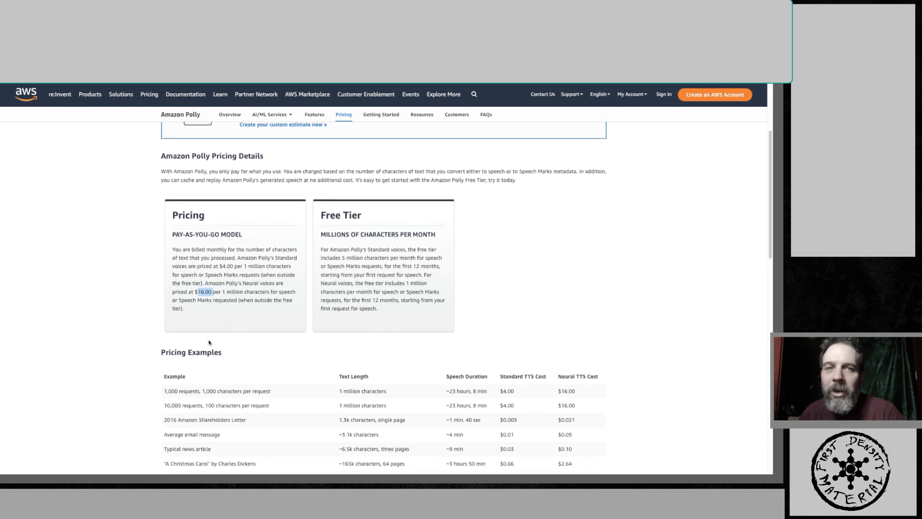
pyautogui.scroll(-1, 209, 343)
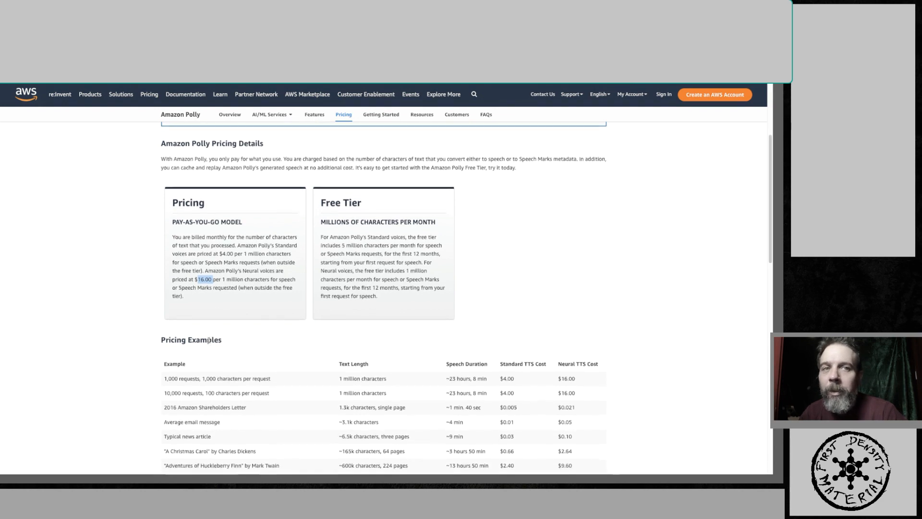
pyautogui.scroll(3, 209, 341)
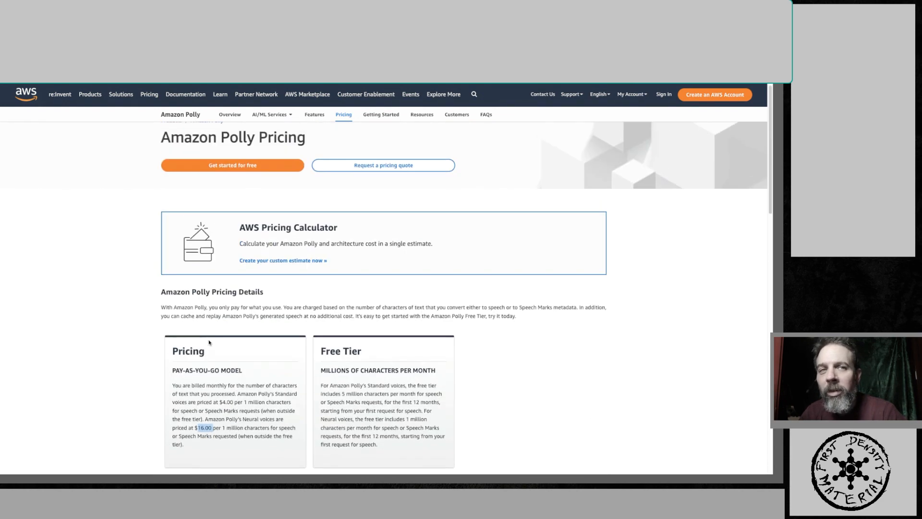
pyautogui.scroll(1, 209, 343)
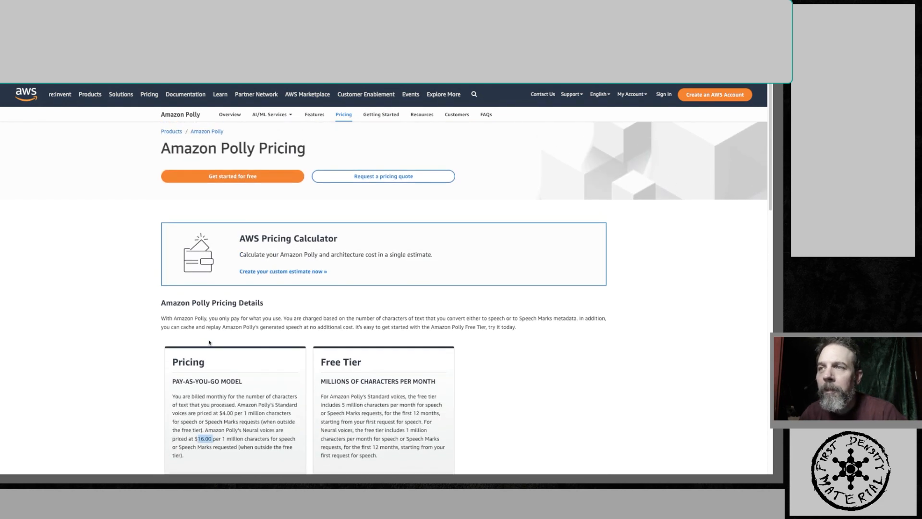
pyautogui.click(285, 272)
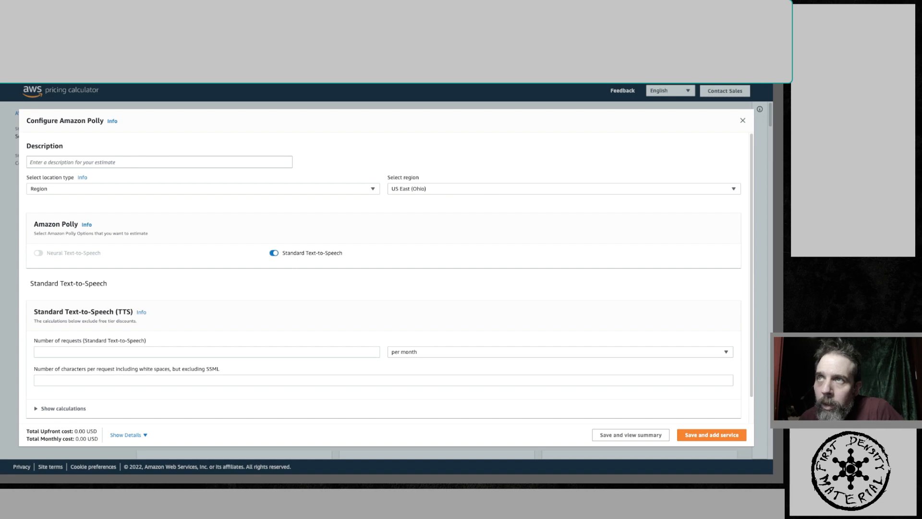
# - Switch to Home Assistant and open configuration.yaml in the File editor
pyautogui.hotkey('ctrl', 'shift', 'Tab')
pyautogui.scroll(-1, 387, 187)
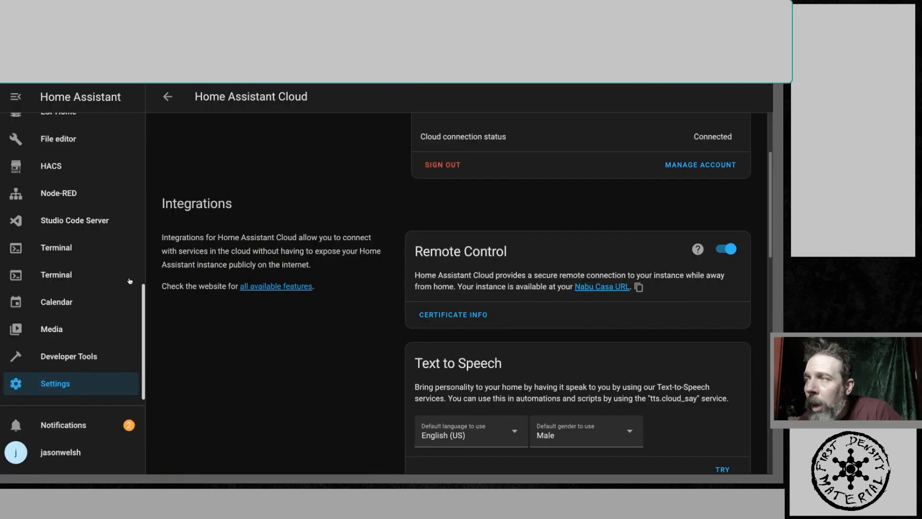
pyautogui.scroll(3, 95, 279)
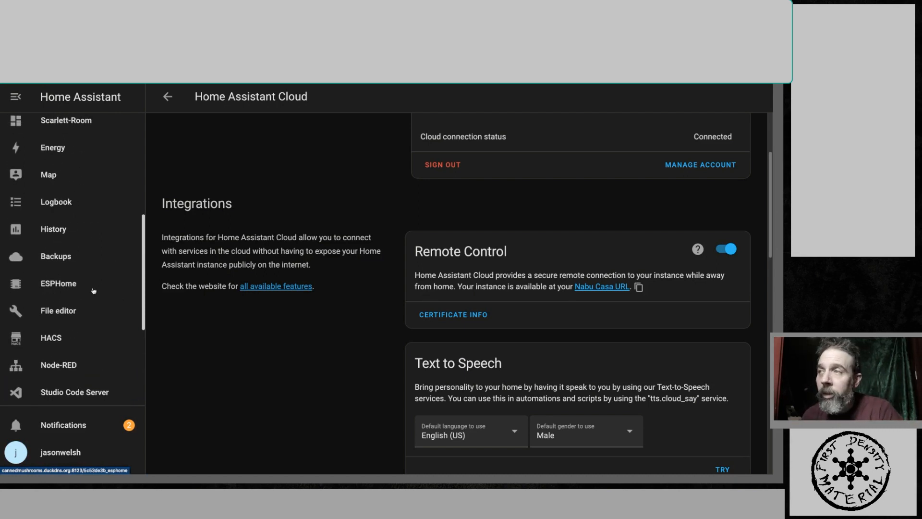
pyautogui.click(72, 309)
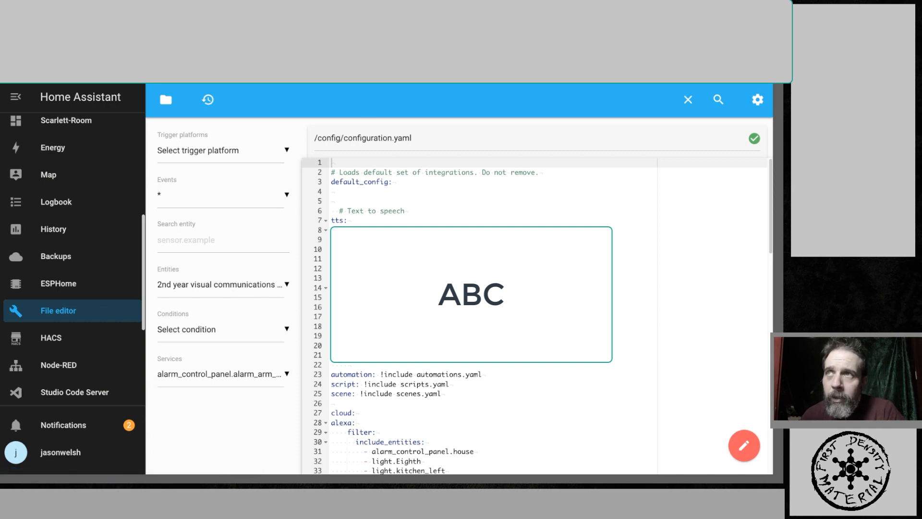
# - Select the TTS configuration block in the document and compare it with configuration.yaml before returning to the Polly console
pyautogui.hotkey('ctrl', 'Tab')
pyautogui.moveTo(178, 179); pyautogui.dragTo(274, 304)
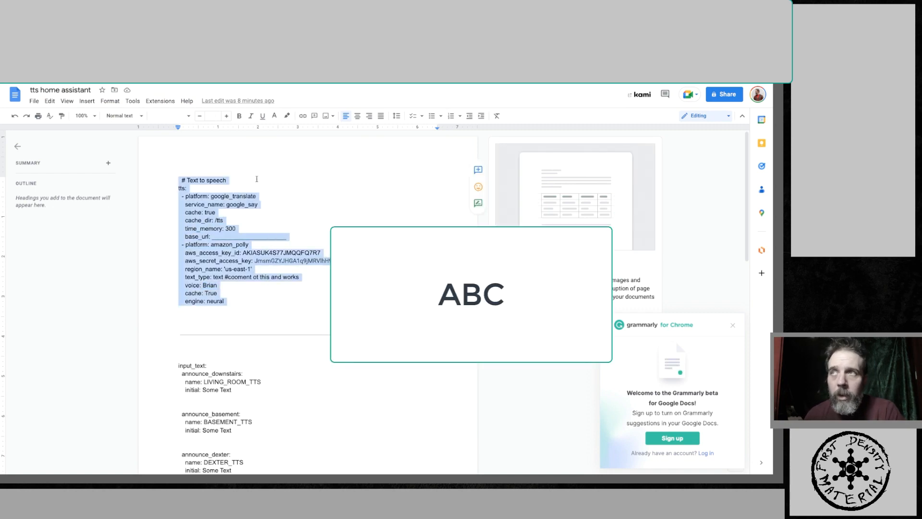
pyautogui.hotkey('ctrl', 'shift', 'Tab')
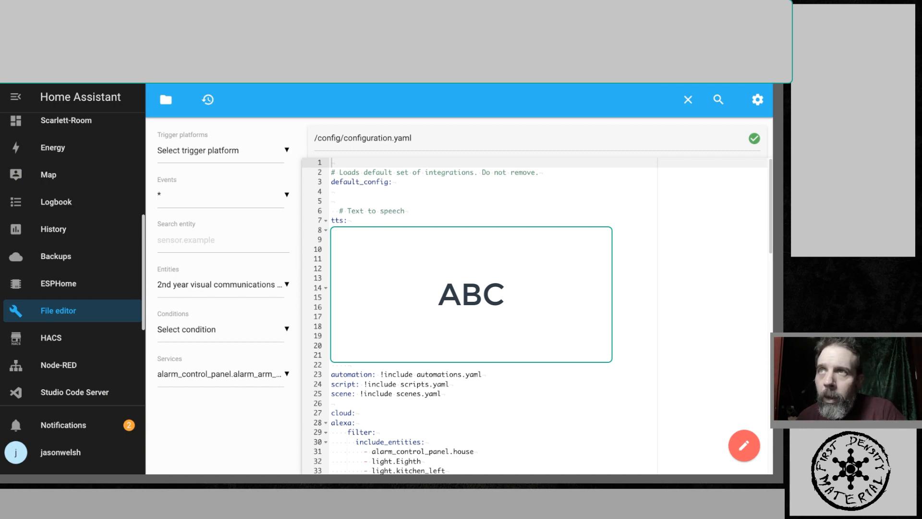
pyautogui.hotkey('ctrl', 'Tab')
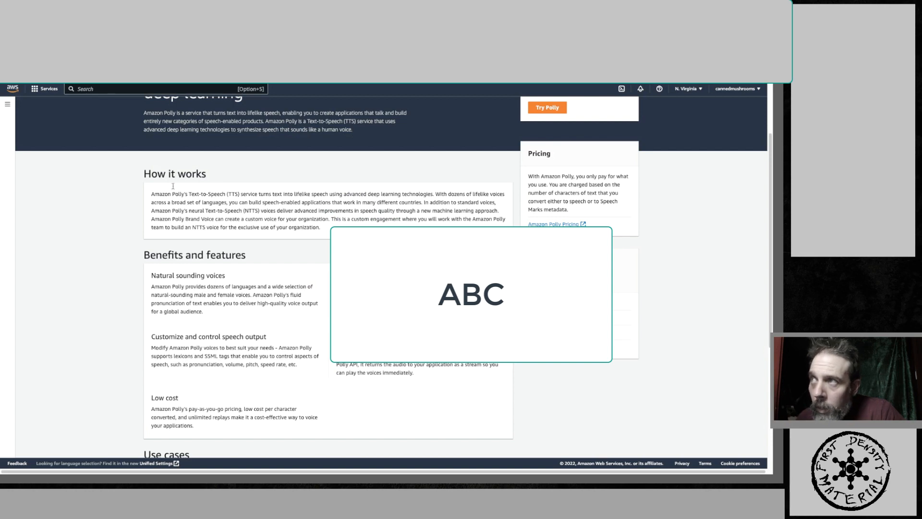
# - Search the AWS services for IAM and open the IAM Users list
pyautogui.click(39, 90)
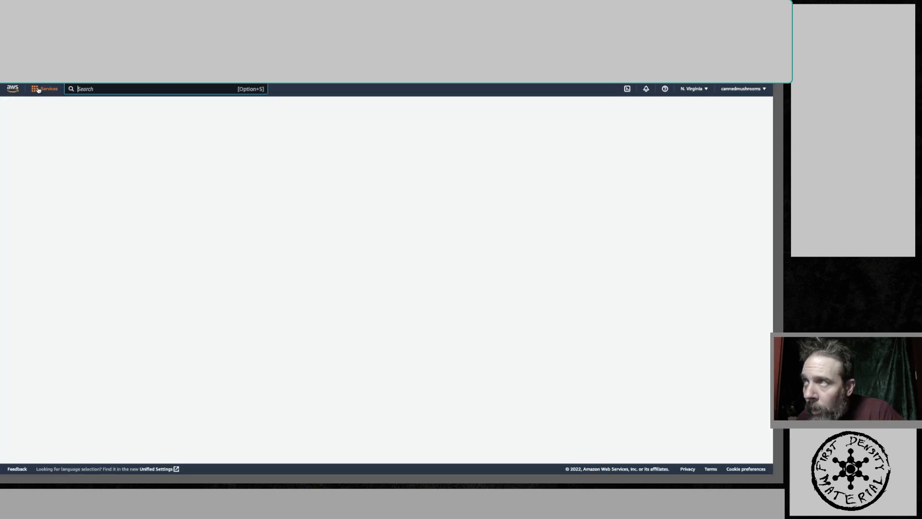
pyautogui.click(96, 89)
pyautogui.write('i')
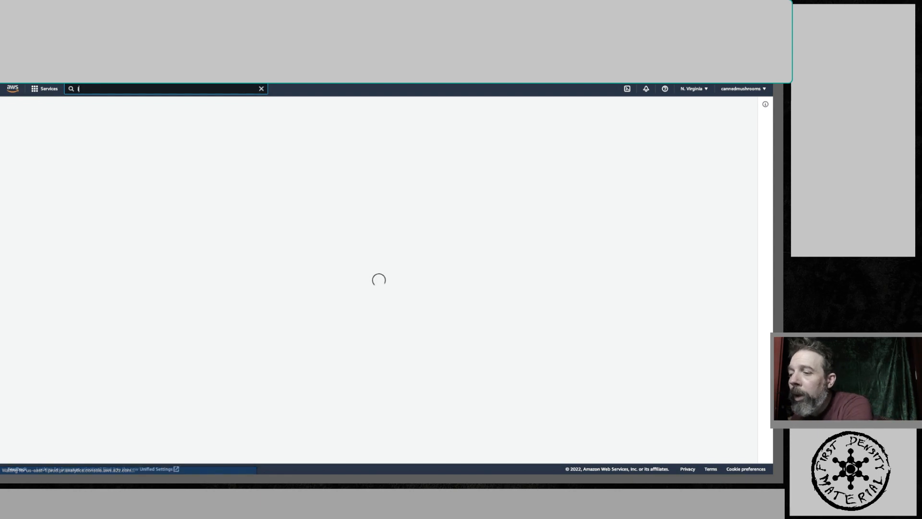
pyautogui.write('am')
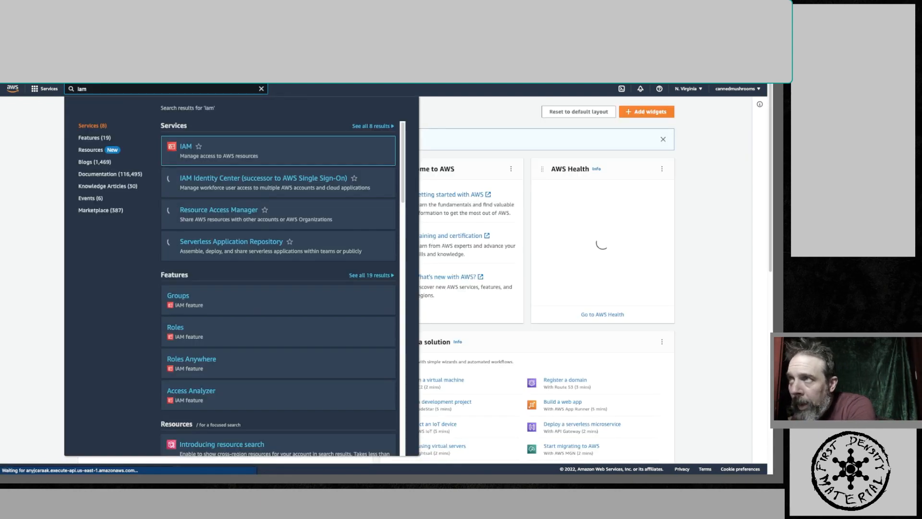
pyautogui.click(183, 147)
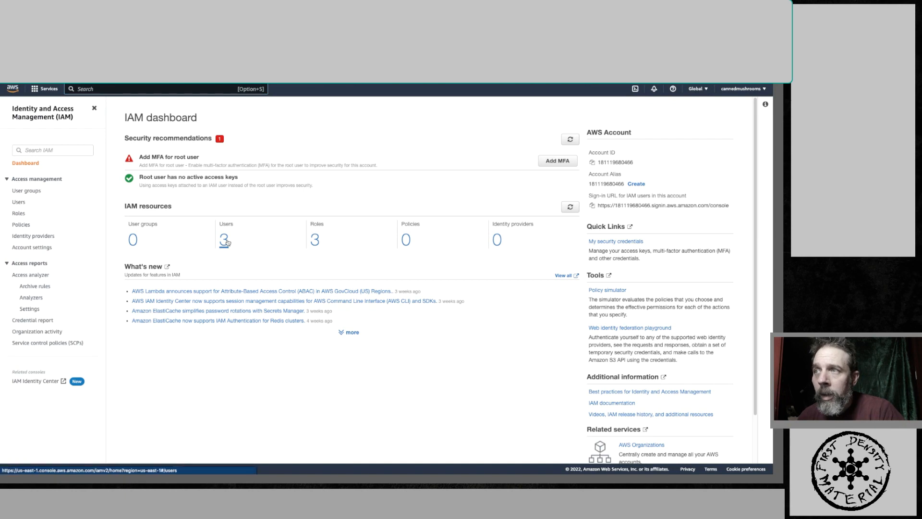
pyautogui.click(226, 242)
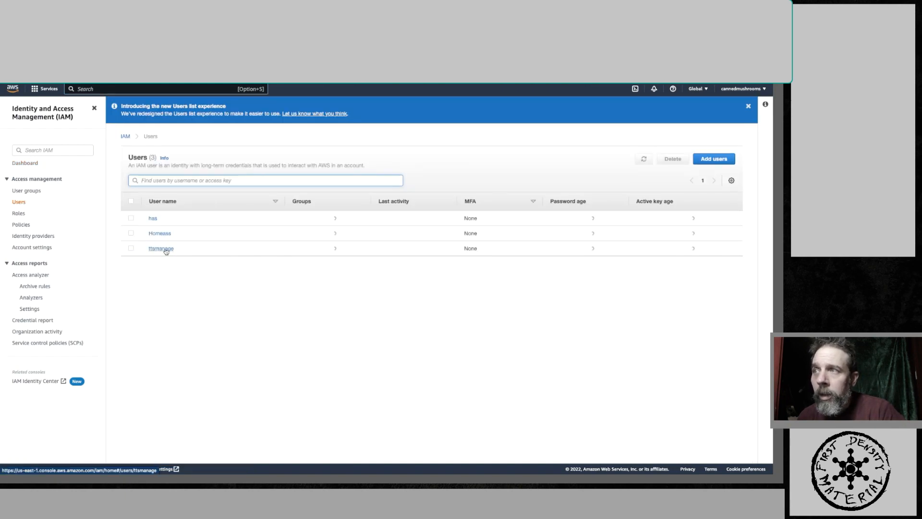
# - Delete the ttsmanage IAM user, entering its user name to confirm the deletion
pyautogui.click(132, 248)
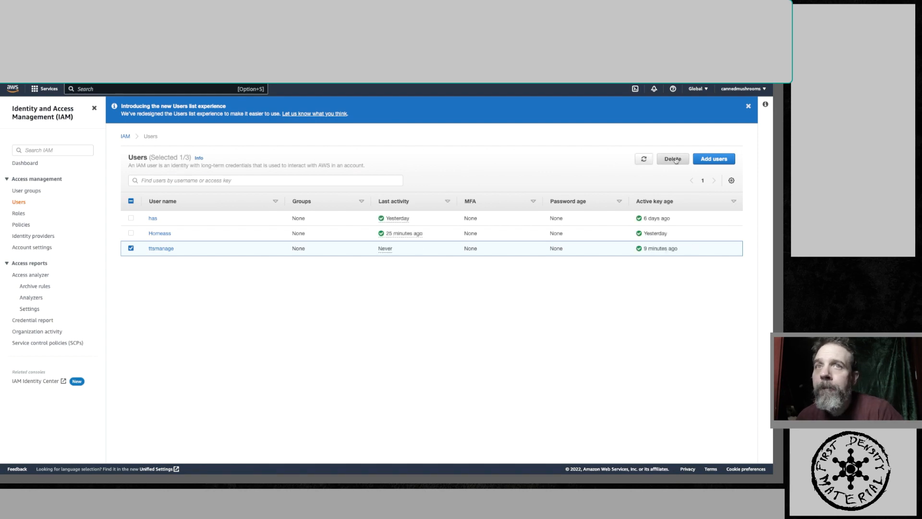
pyautogui.click(674, 159)
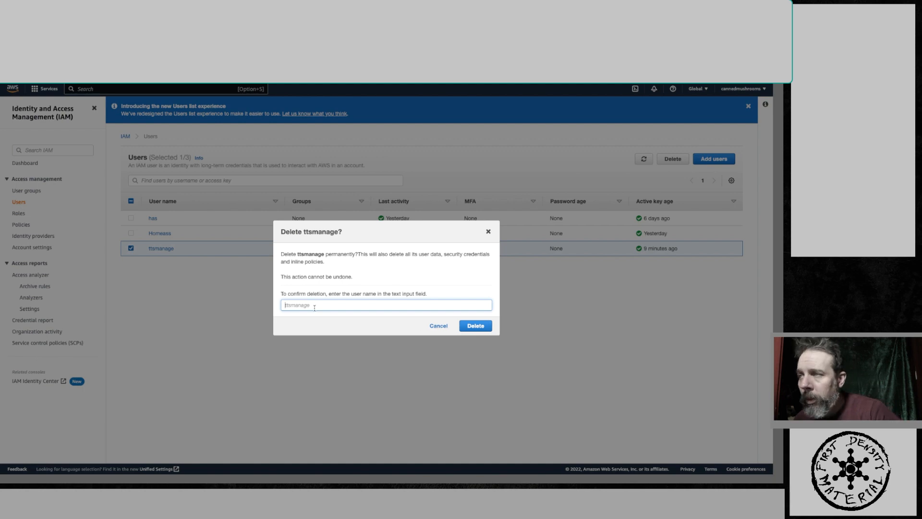
pyautogui.write('ttsm')
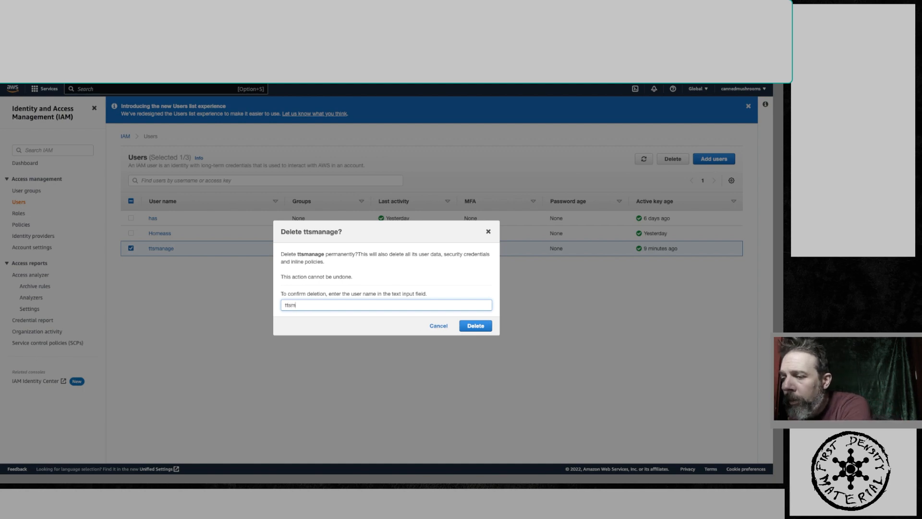
pyautogui.write('anage')
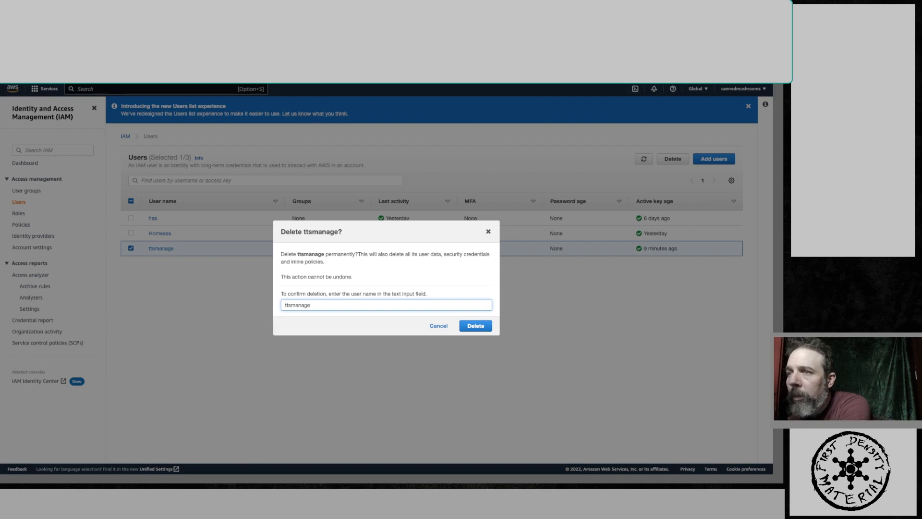
pyautogui.click(476, 326)
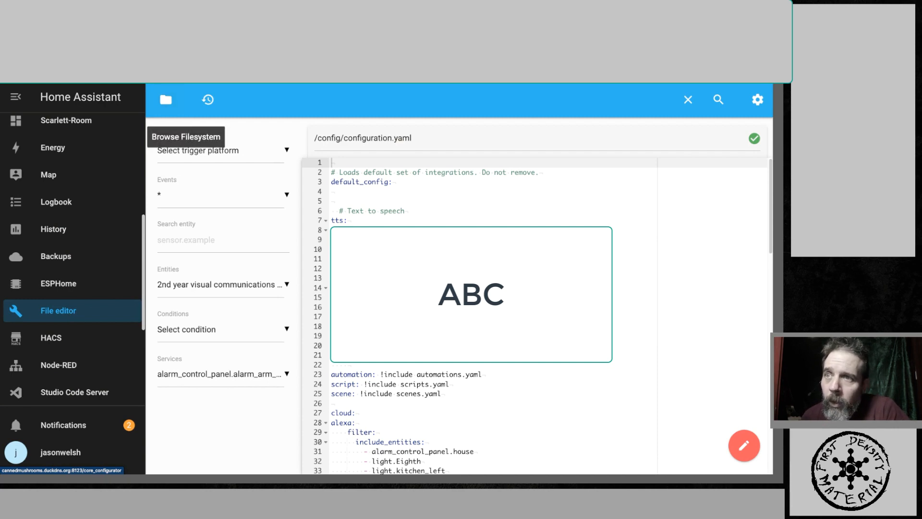
# - Browse the config folder files in the File editor's filesystem panel
pyautogui.click(165, 99)
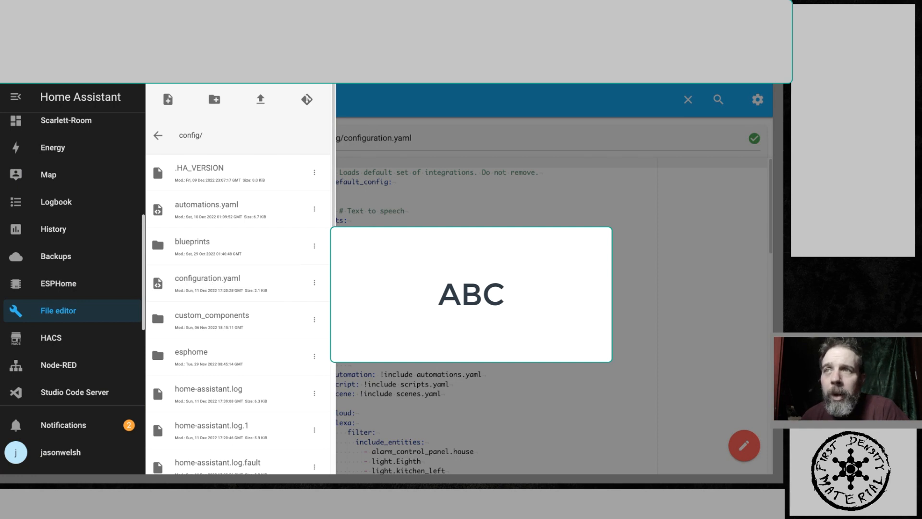
pyautogui.click(376, 137)
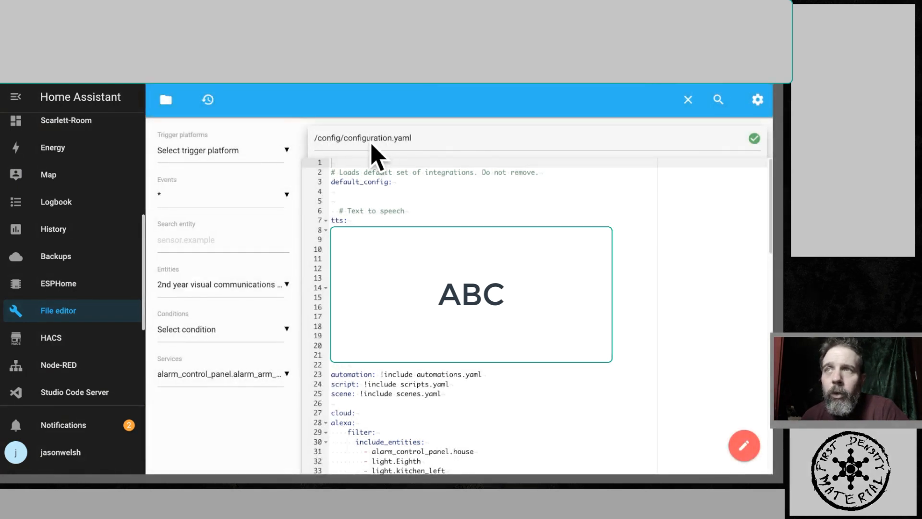
pyautogui.click(166, 99)
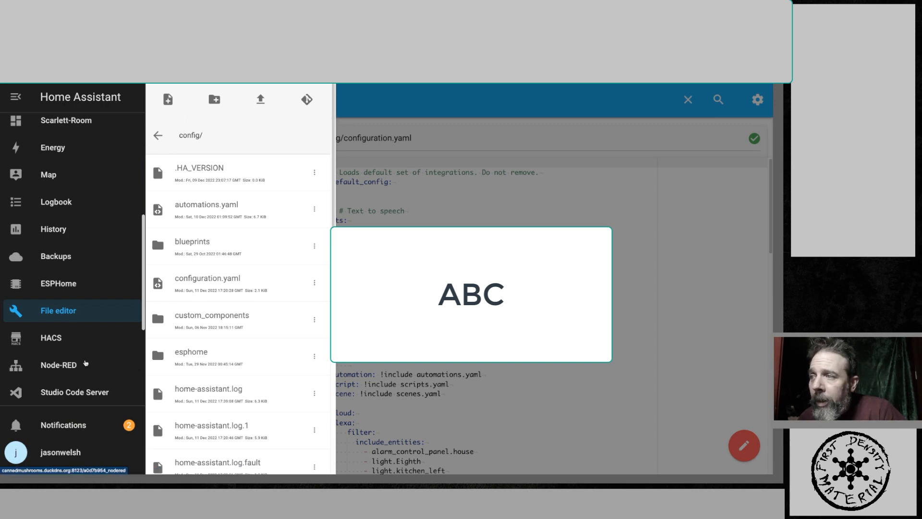
# - Open the System page under Home Assistant Settings
pyautogui.scroll(-4, 85, 363)
pyautogui.click(56, 387)
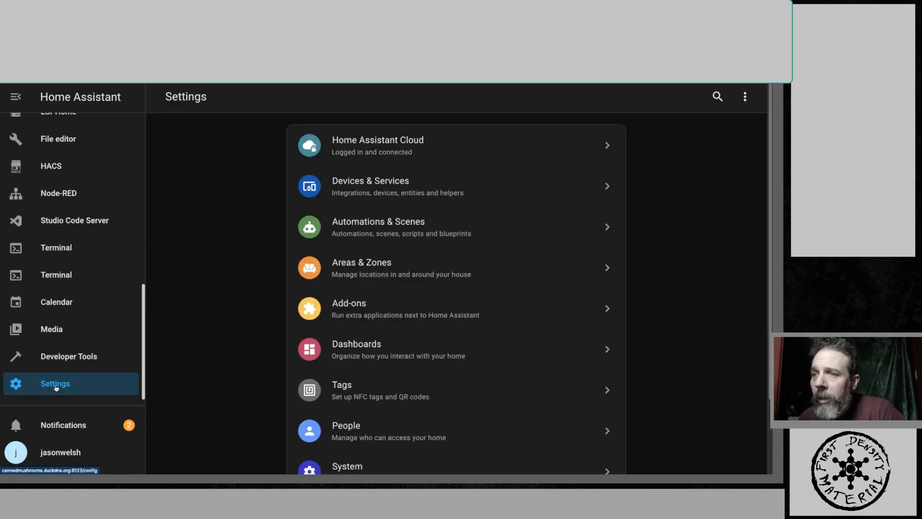
pyautogui.scroll(-2, 336, 409)
pyautogui.click(346, 376)
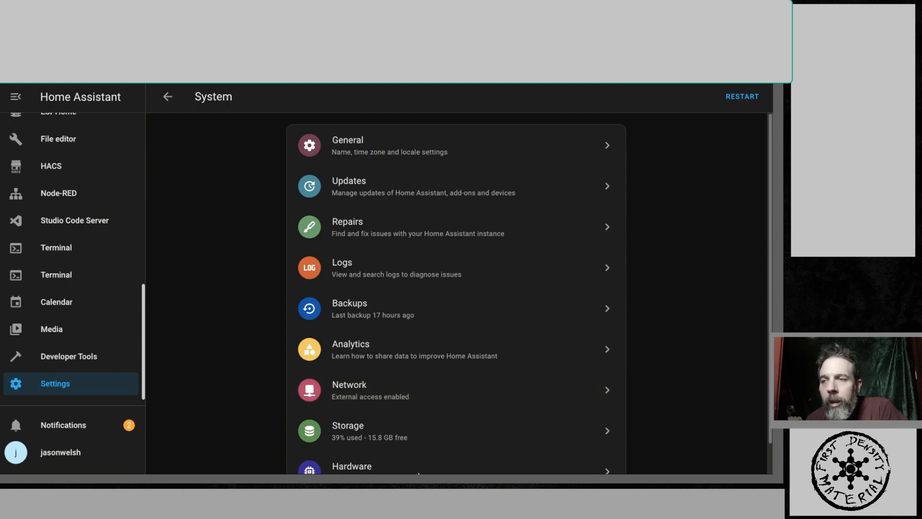
# - Switch to the configuration document and scroll to the input_text section
pyautogui.hotkey('ctrl', 'Tab')
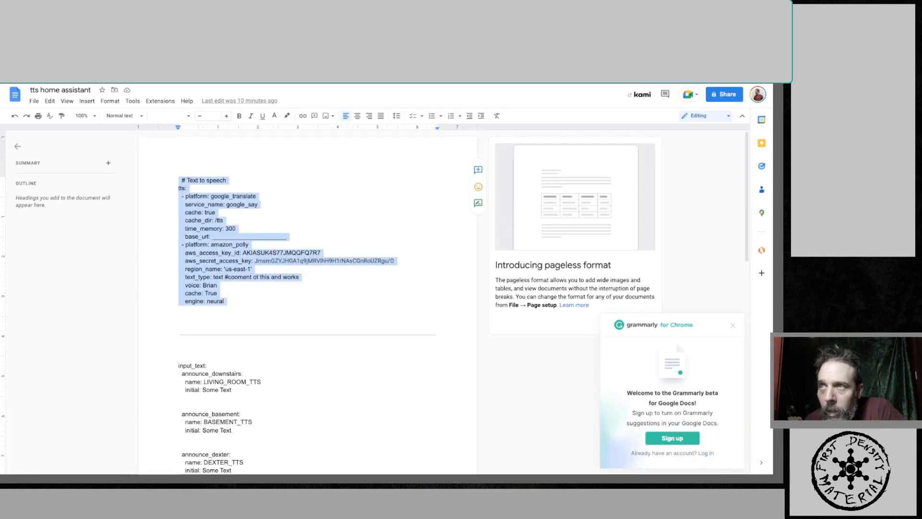
pyautogui.scroll(-3, 274, 297)
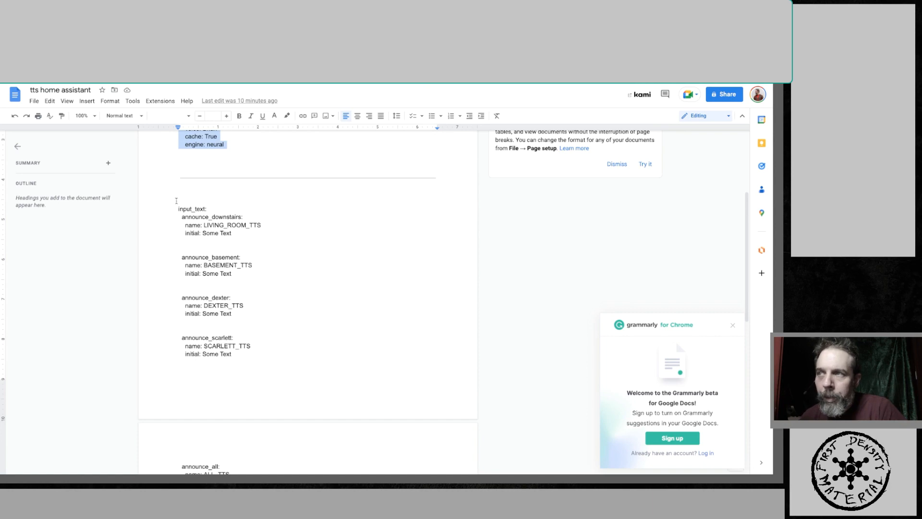
pyautogui.click(179, 258)
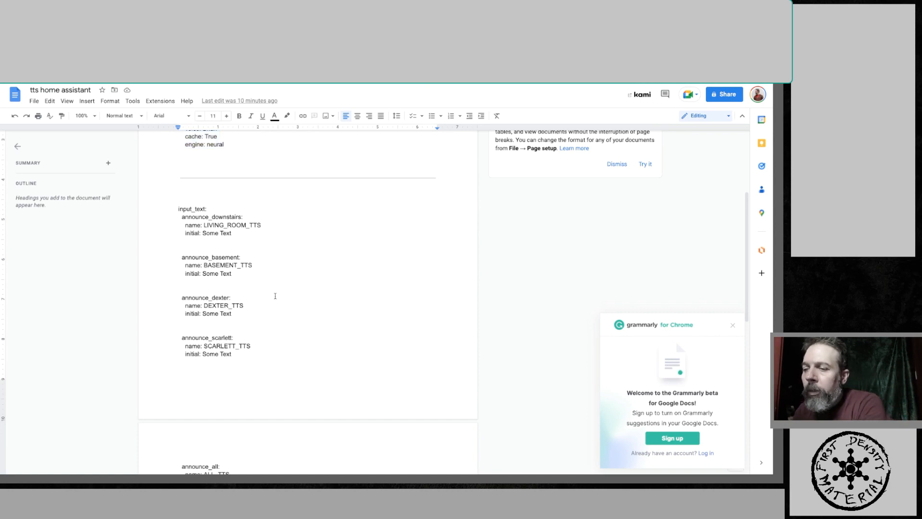
# - Enlarge the page and review the input_text section of the configuration document, including the announce_all entry
pyautogui.hotkey('ctrl', '+')
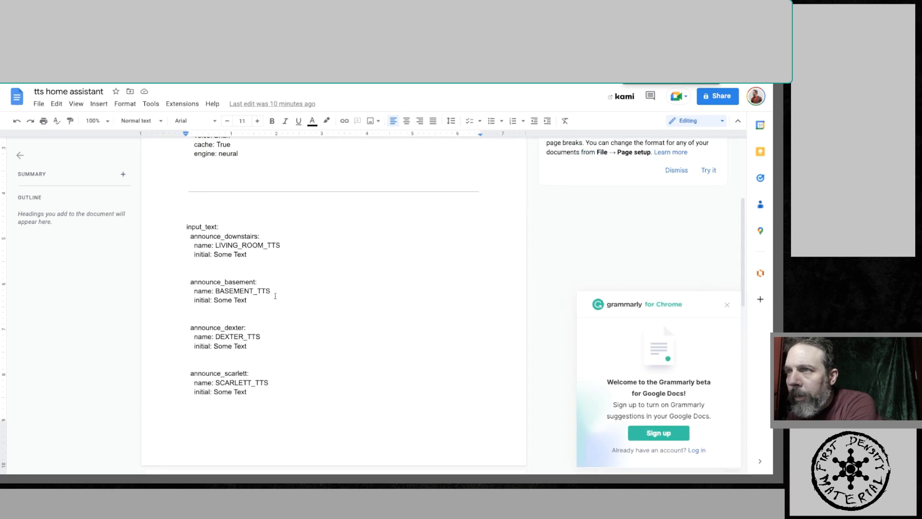
pyautogui.hotkey('ctrl', '+')
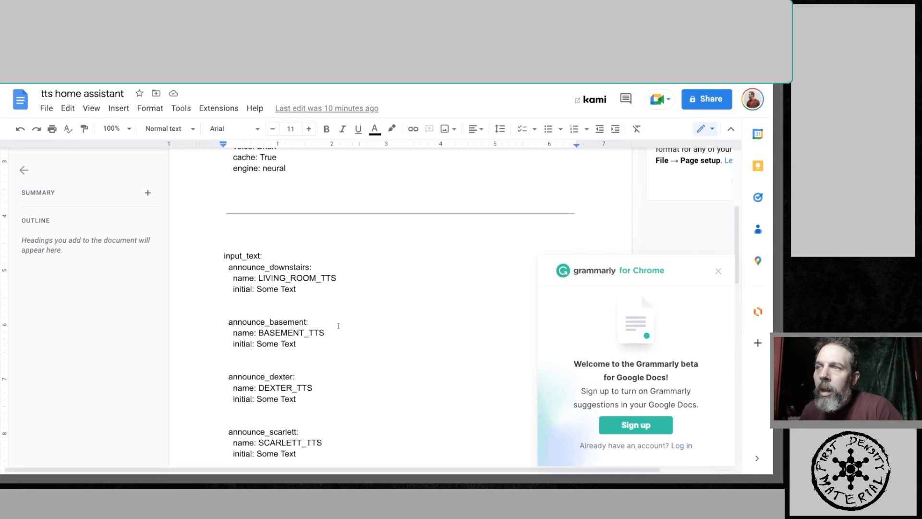
pyautogui.click(338, 326)
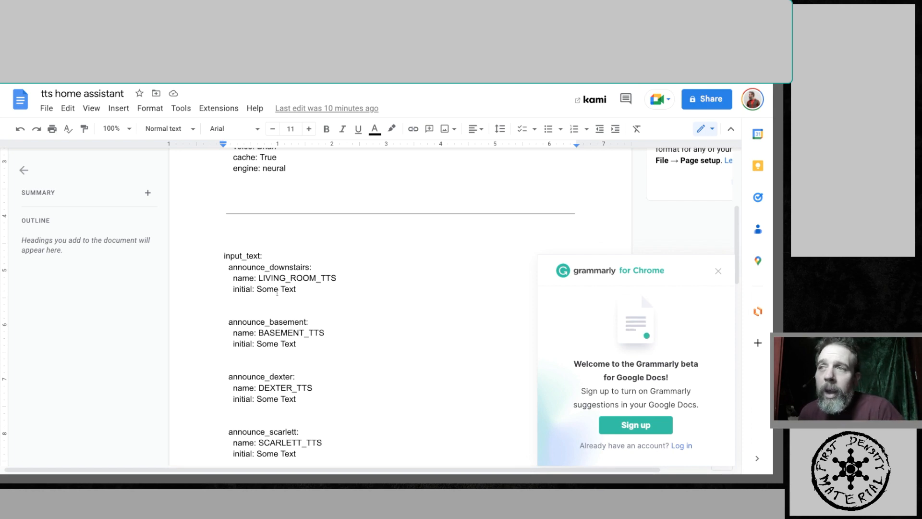
pyautogui.scroll(-3, 283, 272)
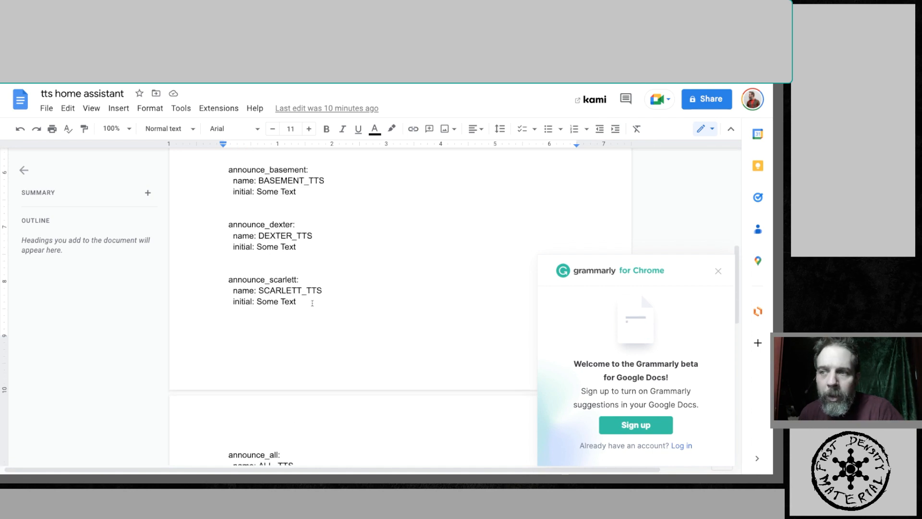
pyautogui.scroll(-2, 273, 354)
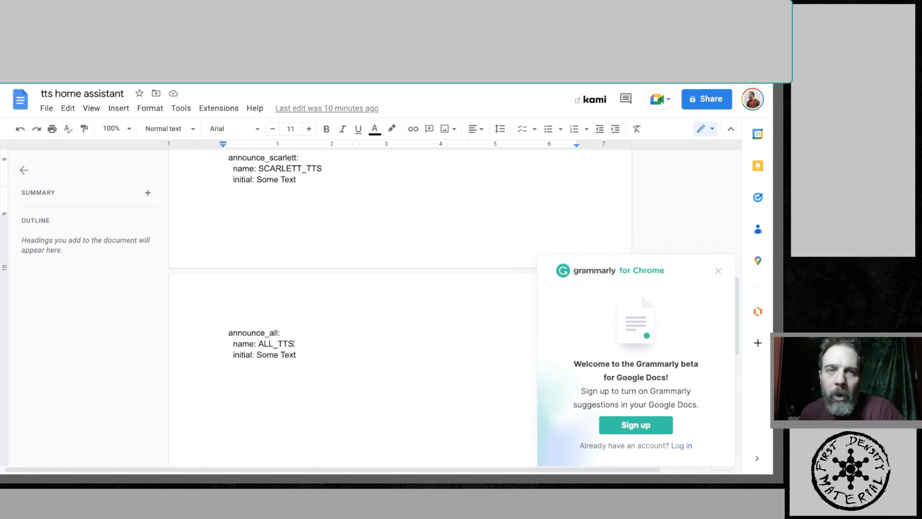
pyautogui.scroll(4, 294, 343)
pyautogui.scroll(1, 291, 346)
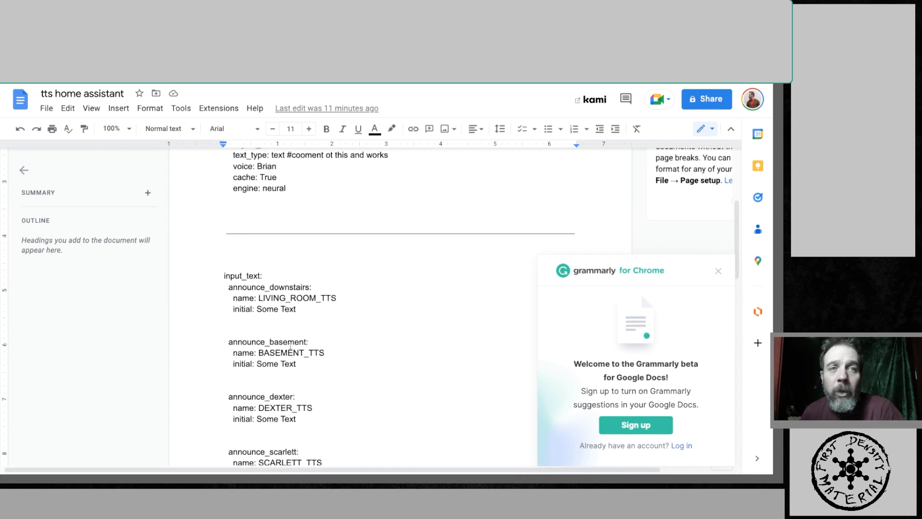
pyautogui.scroll(-1, 291, 346)
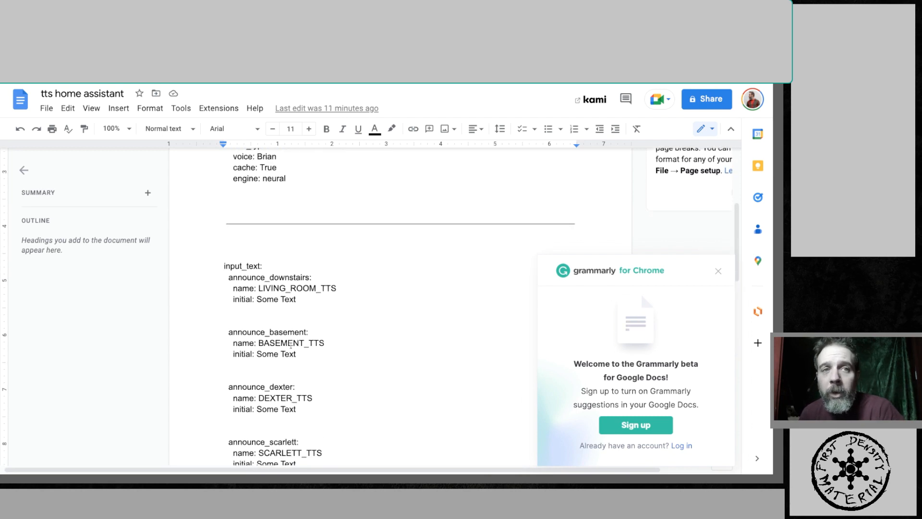
pyautogui.scroll(-3, 291, 345)
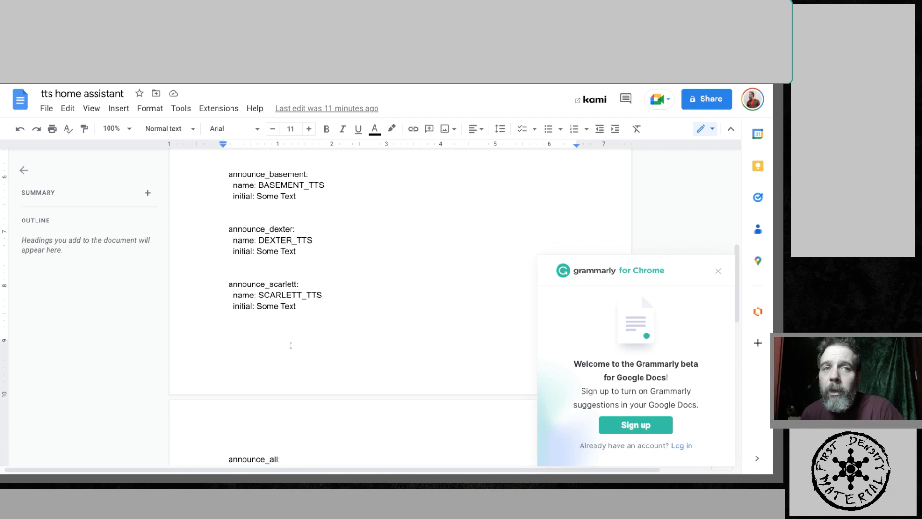
pyautogui.scroll(-3, 290, 345)
pyautogui.scroll(-1, 291, 346)
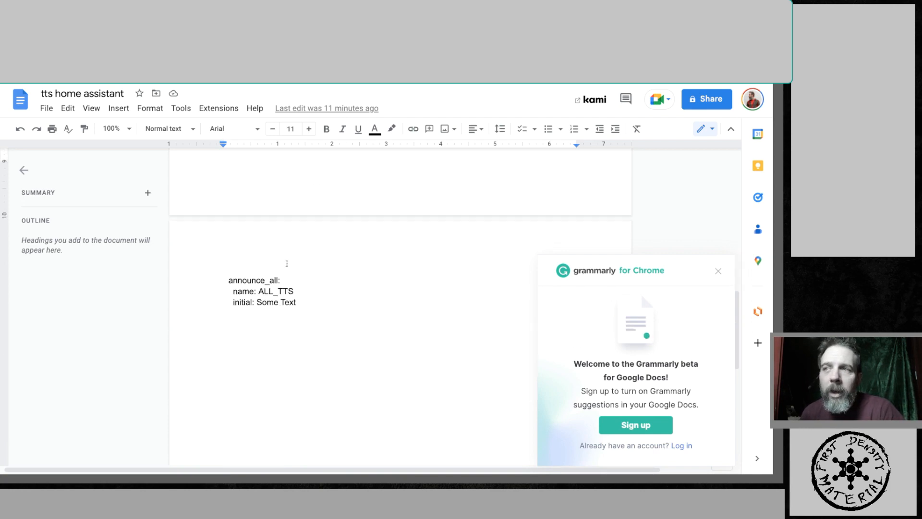
pyautogui.scroll(-3, 272, 287)
pyautogui.scroll(10, 273, 297)
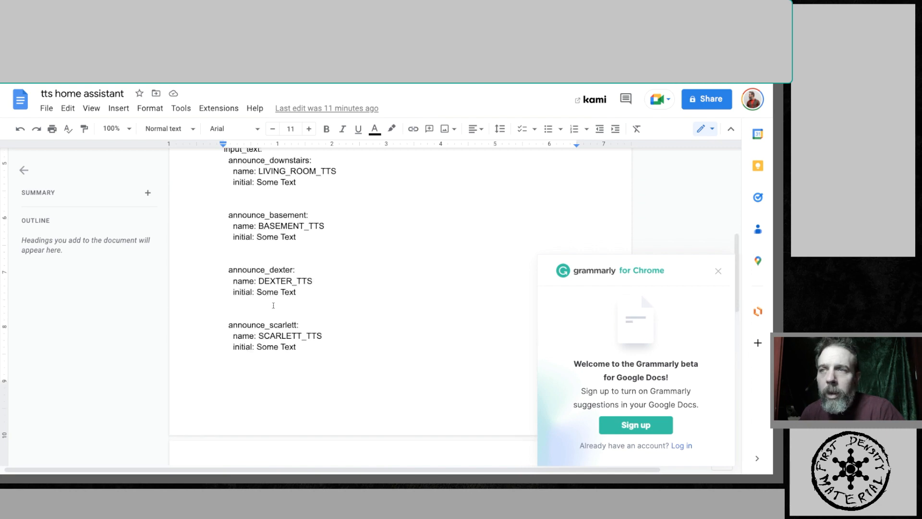
pyautogui.scroll(-2, 274, 306)
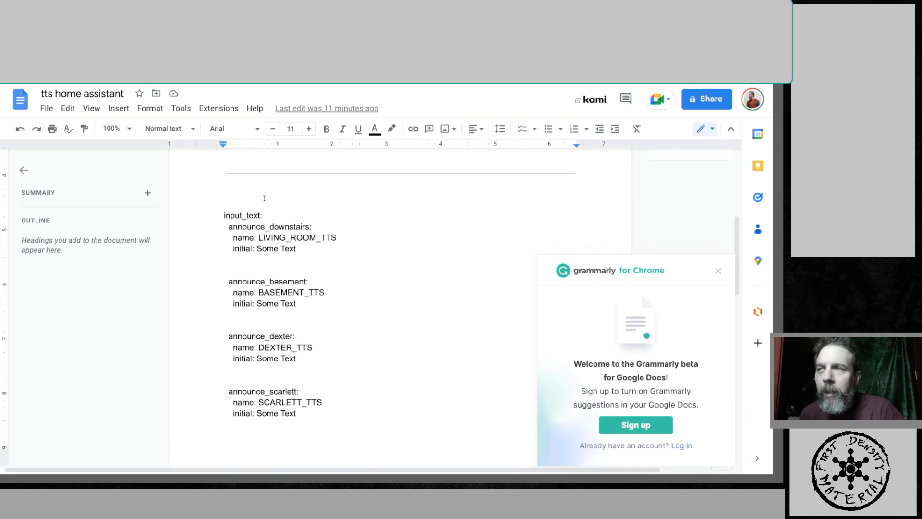
pyautogui.click(226, 261)
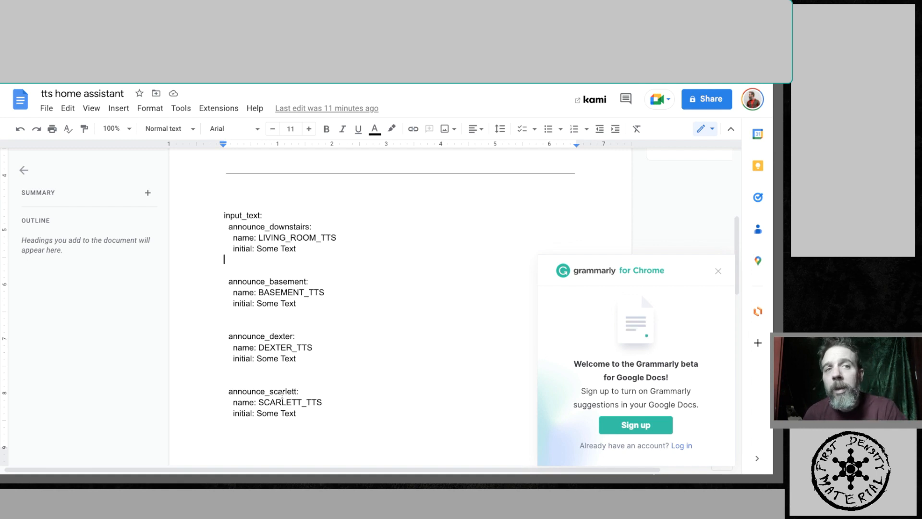
pyautogui.scroll(5, 340, 410)
pyautogui.scroll(-7, 288, 399)
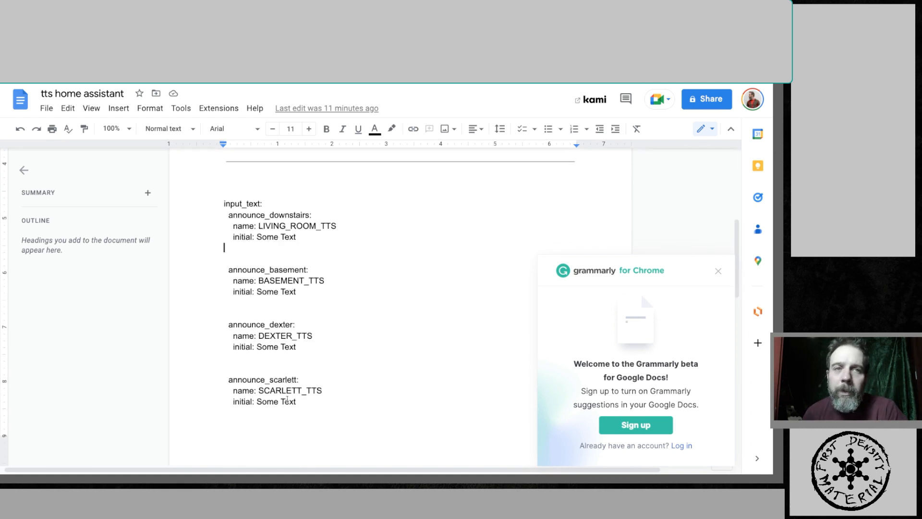
pyautogui.scroll(3, 287, 398)
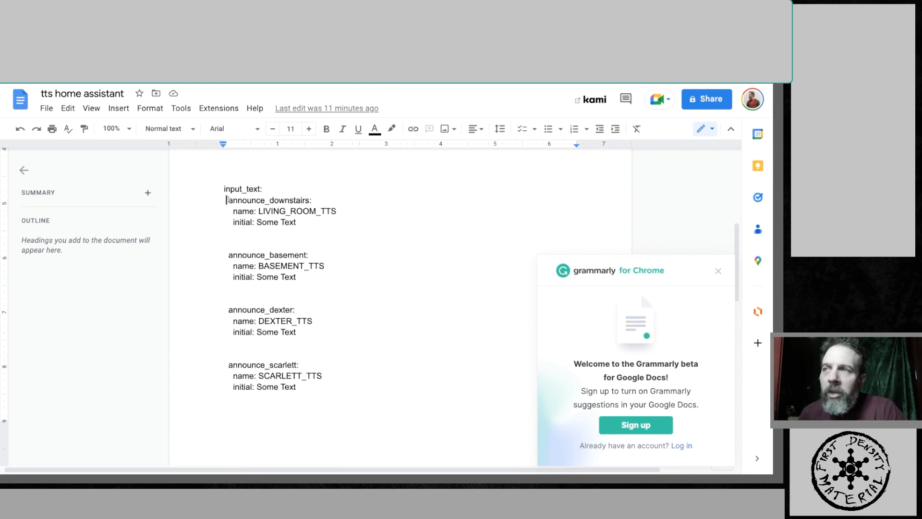
# - Highlight the entity keys, name values and initial text of the input_text entries, then select the whole input_text block
pyautogui.moveTo(227, 200); pyautogui.dragTo(270, 200)
pyautogui.click(306, 199)
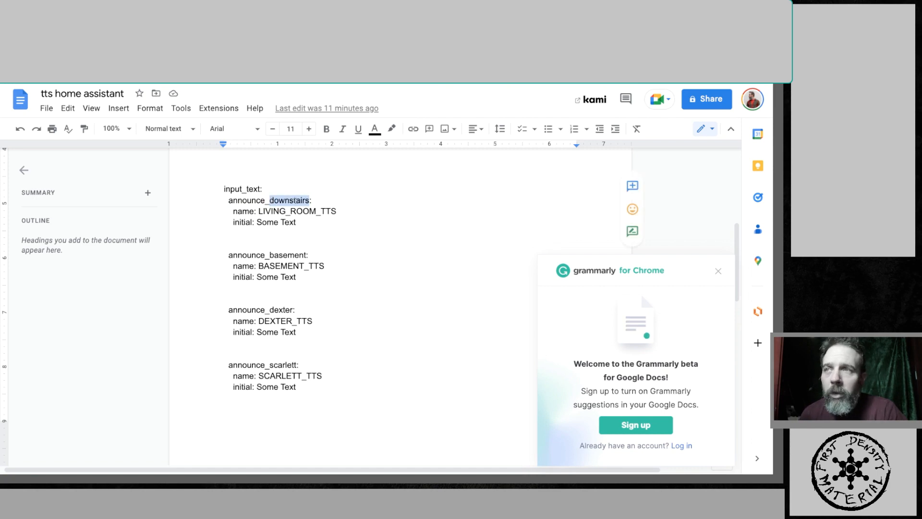
pyautogui.click(286, 211)
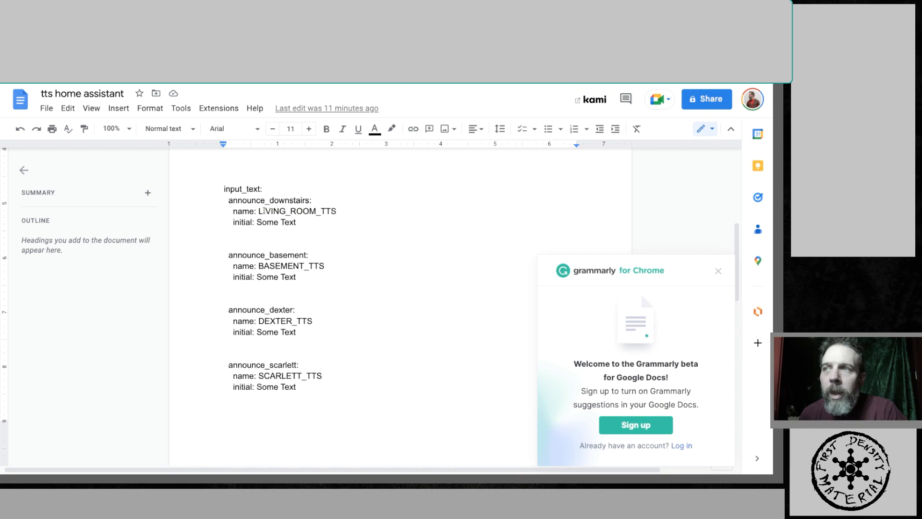
pyautogui.moveTo(260, 211); pyautogui.dragTo(343, 210)
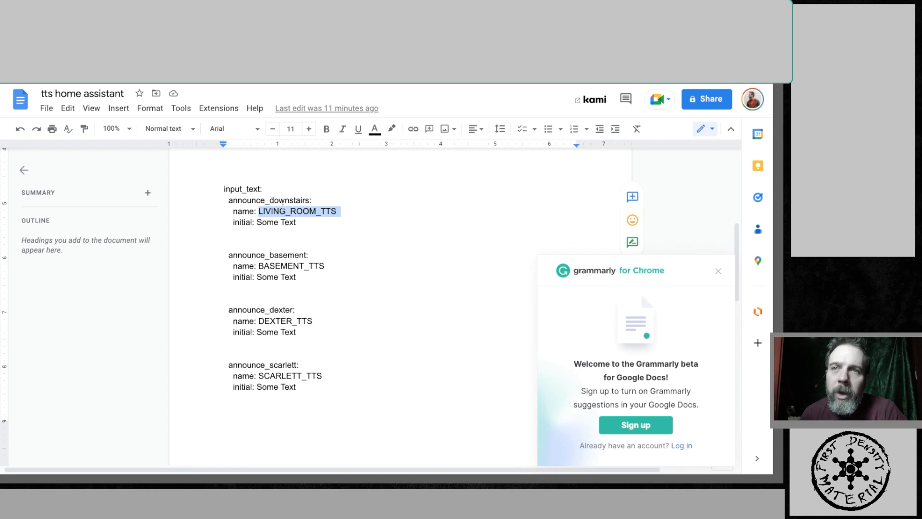
pyautogui.click(286, 211)
pyautogui.moveTo(310, 201); pyautogui.dragTo(268, 201)
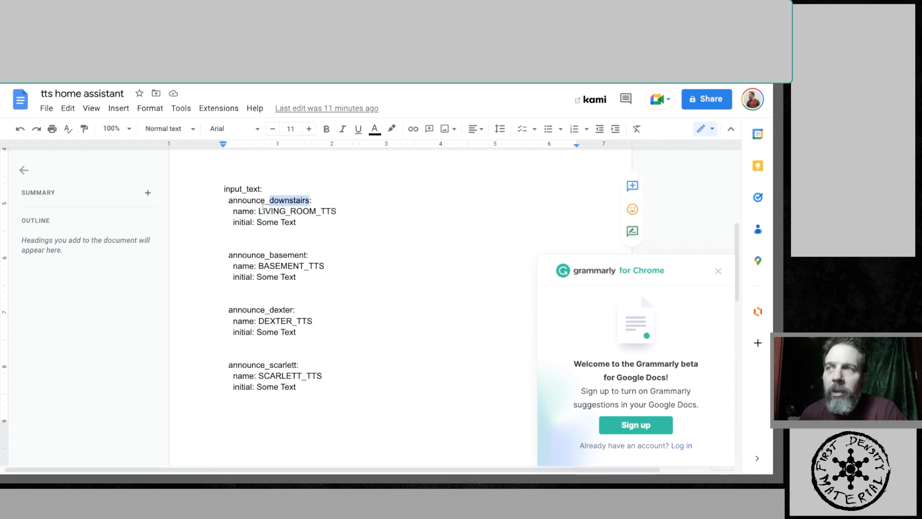
pyautogui.click(259, 211)
pyautogui.moveTo(259, 211); pyautogui.dragTo(337, 212)
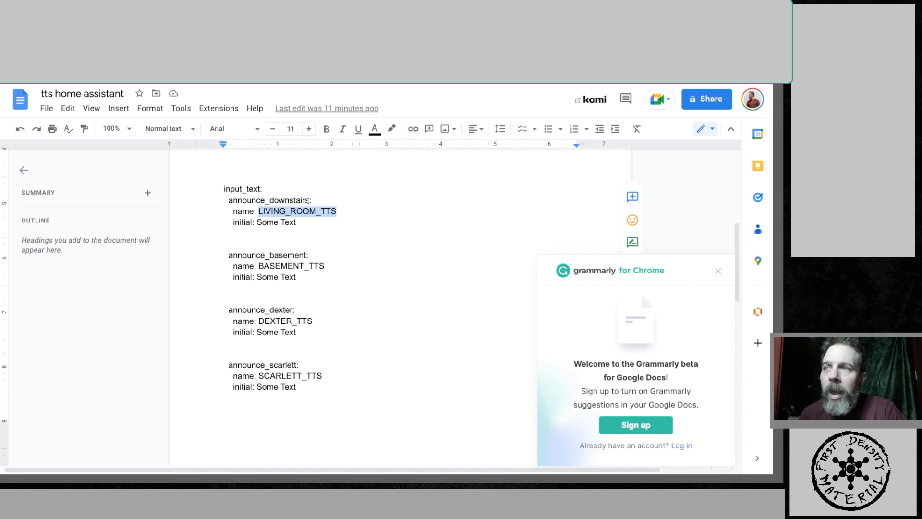
pyautogui.moveTo(309, 200); pyautogui.dragTo(227, 200)
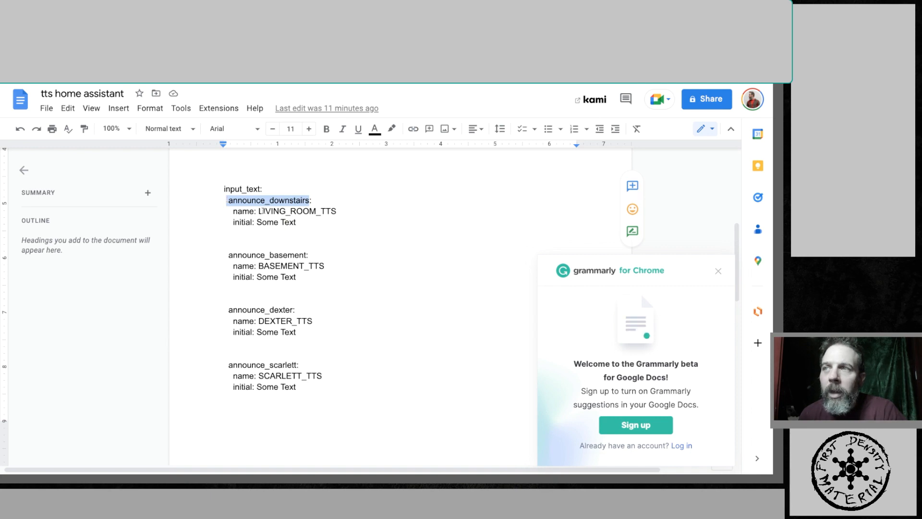
pyautogui.click(259, 212)
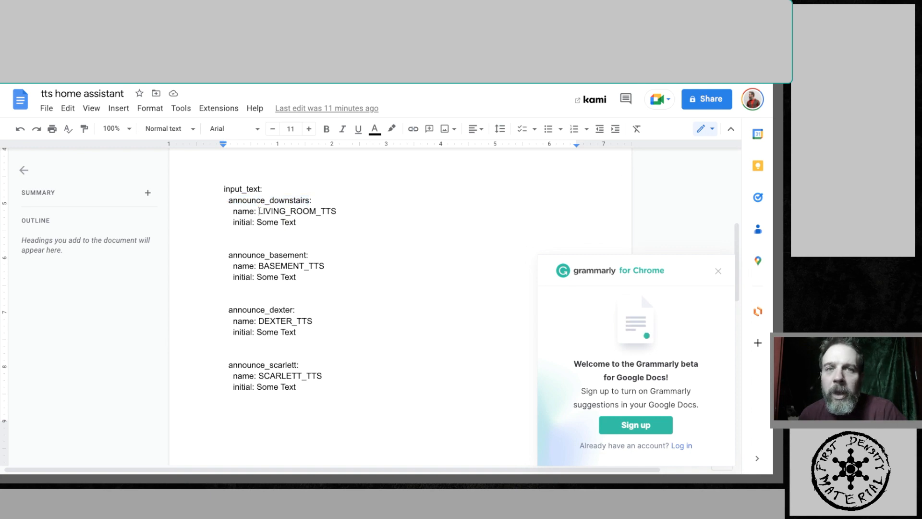
pyautogui.moveTo(259, 211); pyautogui.dragTo(337, 211)
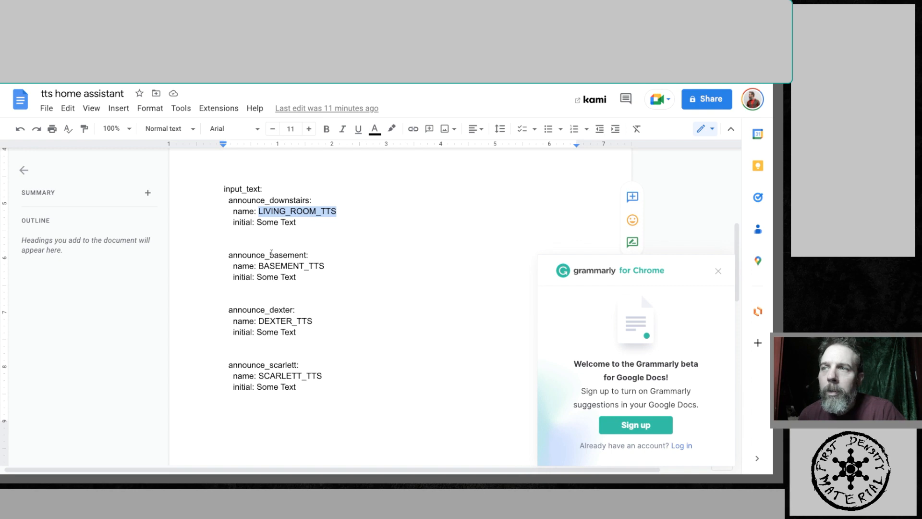
pyautogui.moveTo(270, 255); pyautogui.dragTo(326, 264)
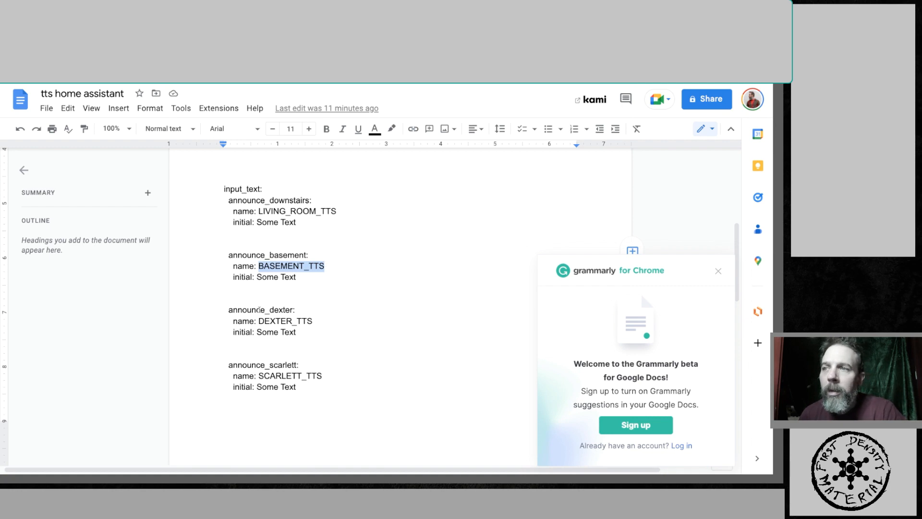
pyautogui.moveTo(260, 321)
pyautogui.mouseDown()
pyautogui.moveTo(307, 321)
pyautogui.moveTo(259, 332)
pyautogui.mouseUp()
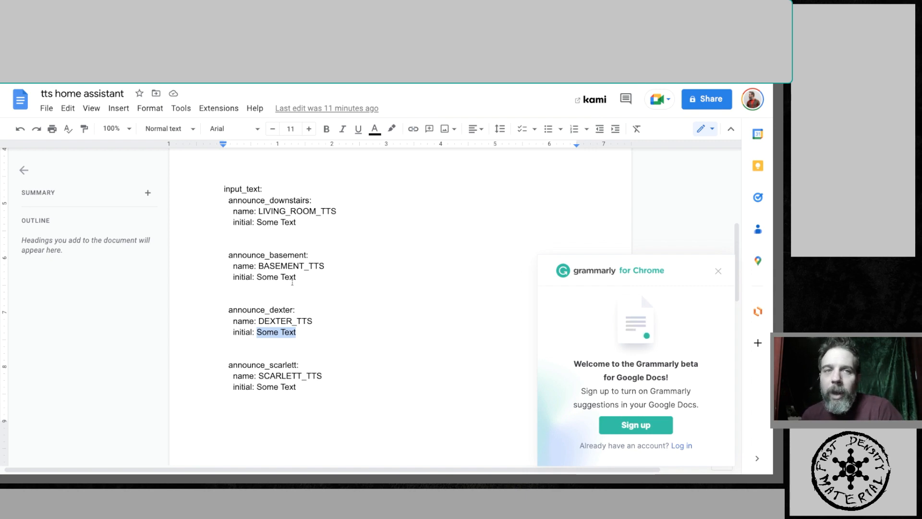
pyautogui.moveTo(301, 279); pyautogui.dragTo(257, 277)
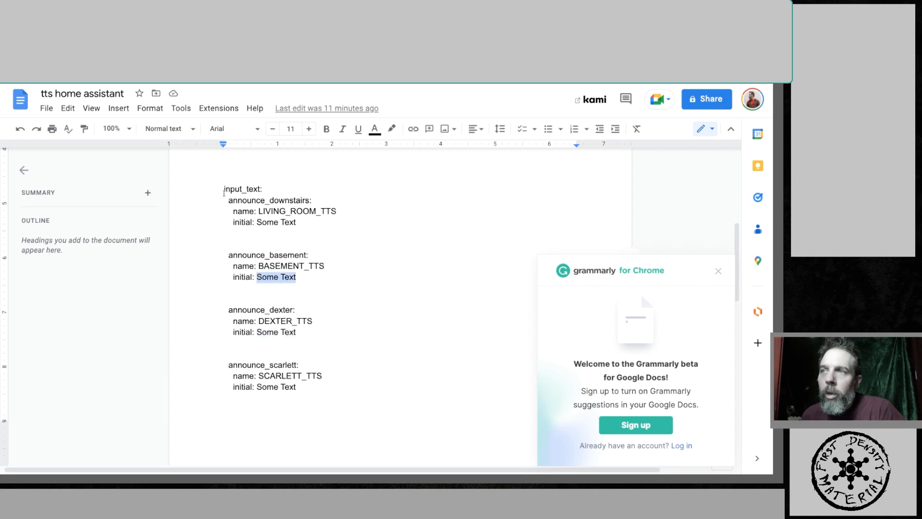
pyautogui.moveTo(224, 188); pyautogui.dragTo(338, 391)
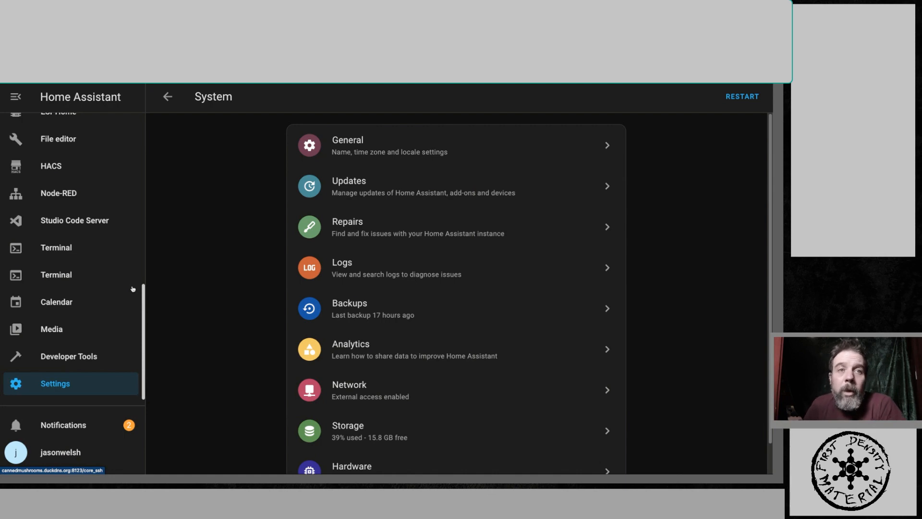
# - Open the Helpers list under Home Assistant's Devices & Services settings
pyautogui.scroll(3, 137, 291)
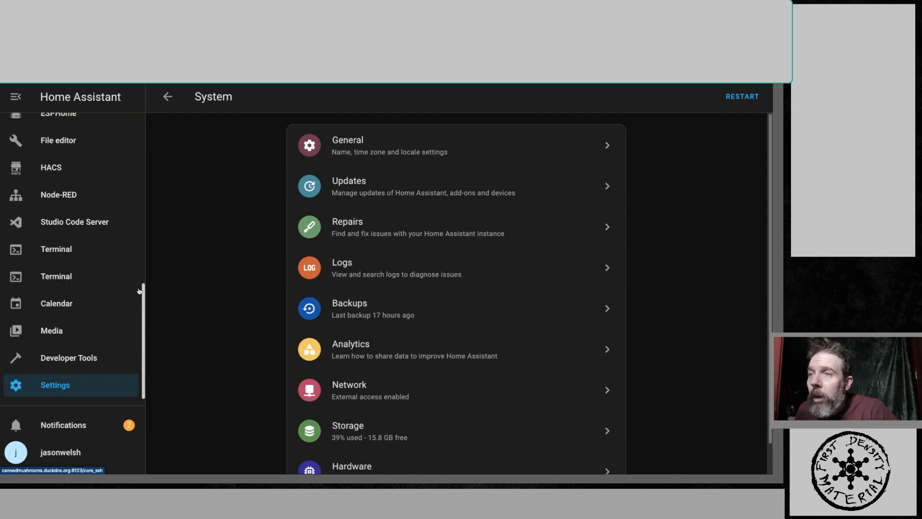
pyautogui.scroll(5, 138, 292)
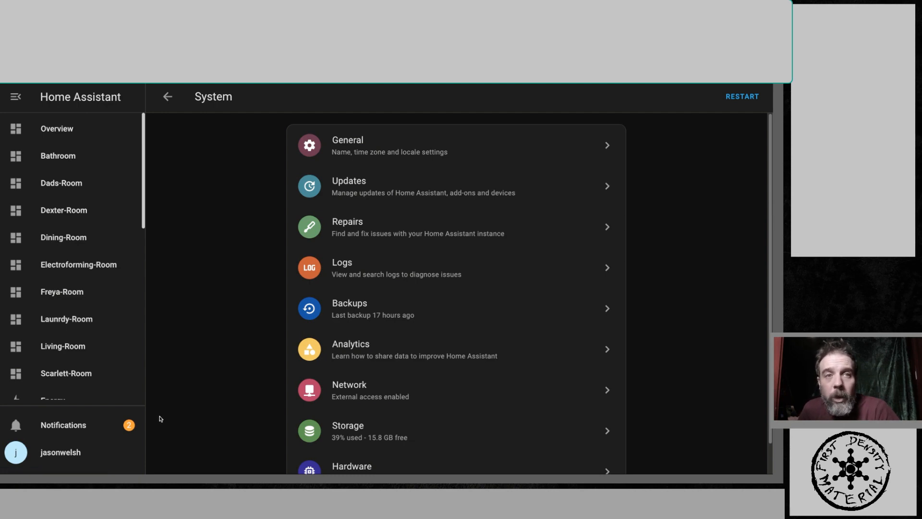
pyautogui.scroll(-8, 99, 365)
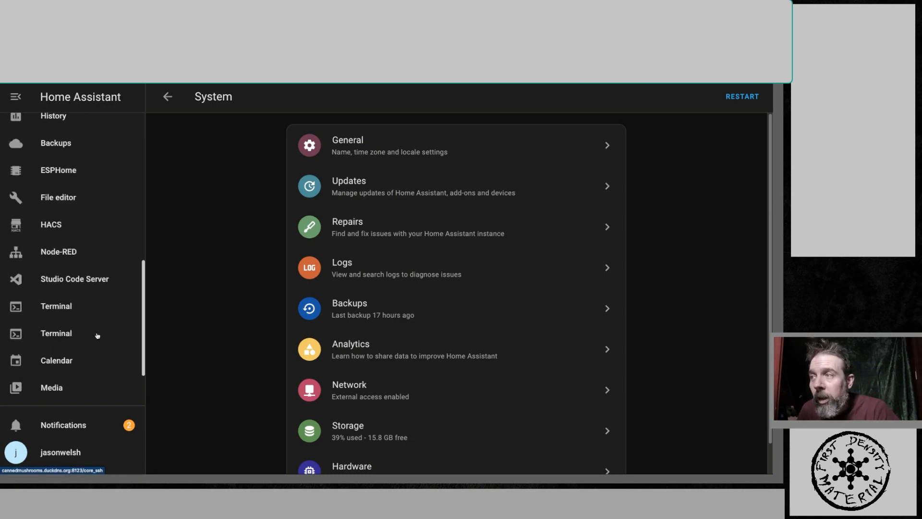
pyautogui.click(68, 377)
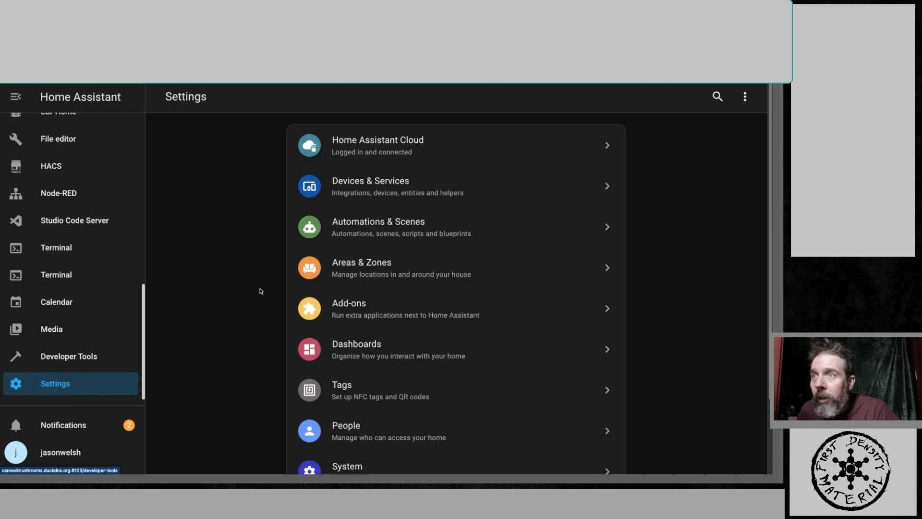
pyautogui.click(372, 192)
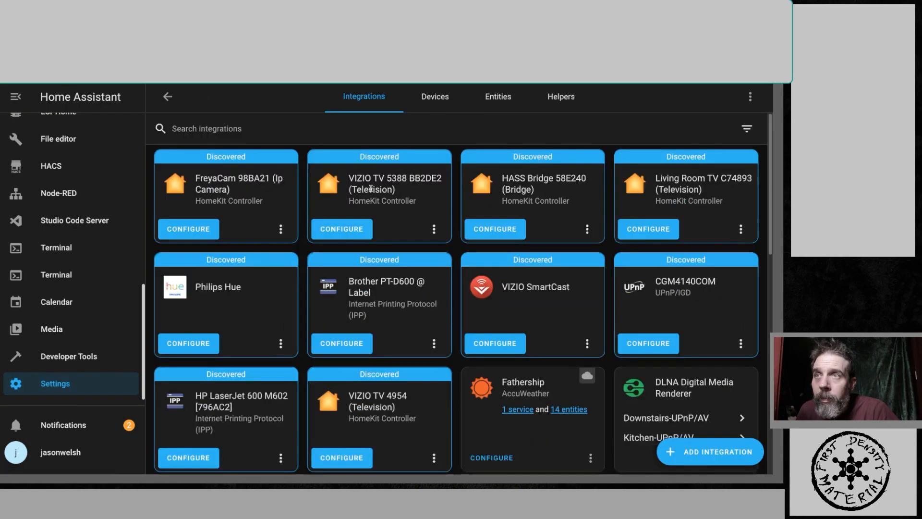
pyautogui.click(554, 101)
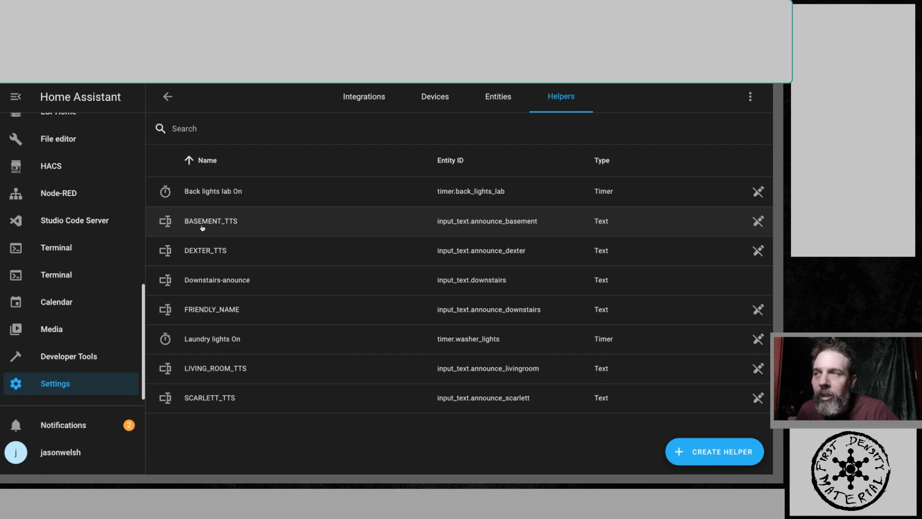
# - Inspect the settings of the SCARLETT_TTS and LIVING_ROOM_TTS text helpers, closing each dialog in between
pyautogui.click(202, 402)
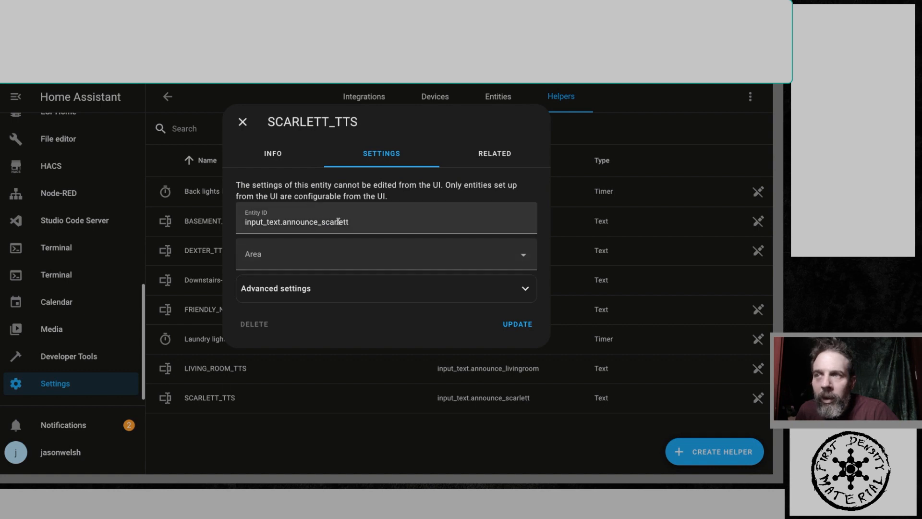
pyautogui.click(242, 121)
pyautogui.click(209, 371)
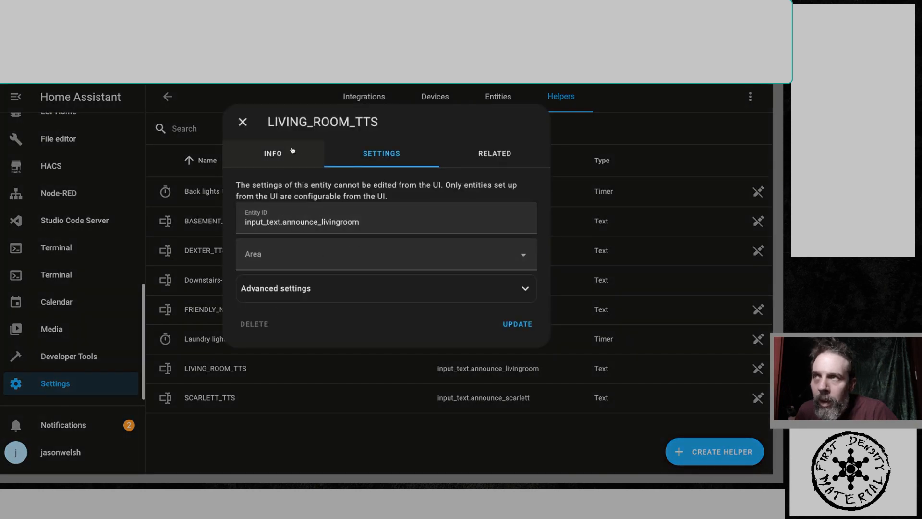
pyautogui.click(243, 122)
pyautogui.click(214, 397)
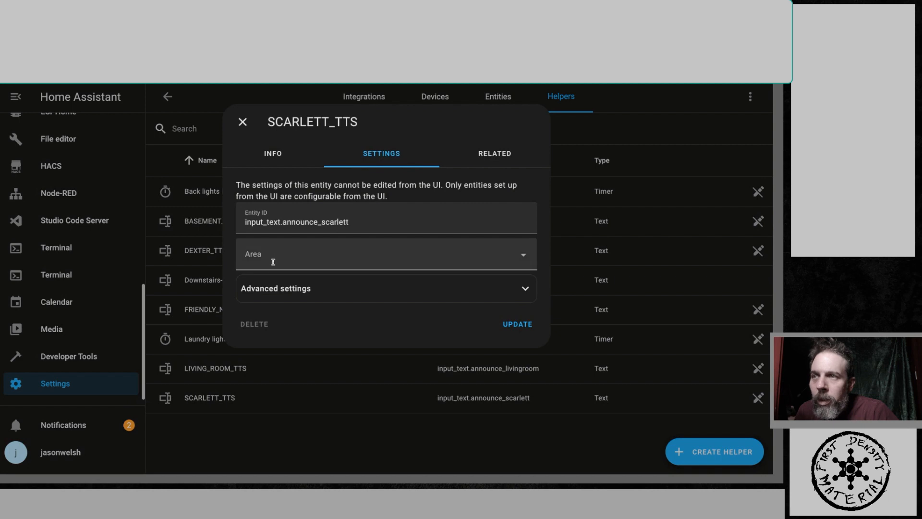
pyautogui.click(362, 257)
pyautogui.scroll(-5, 341, 324)
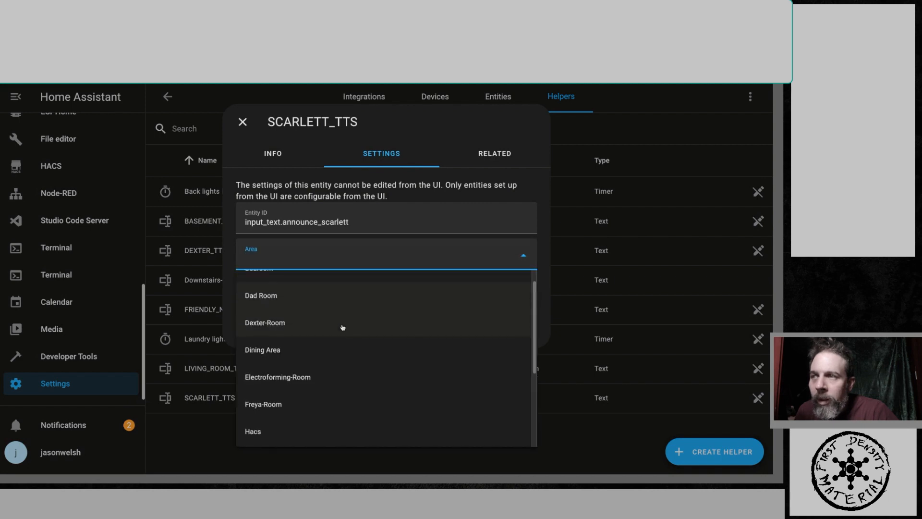
pyautogui.click(314, 347)
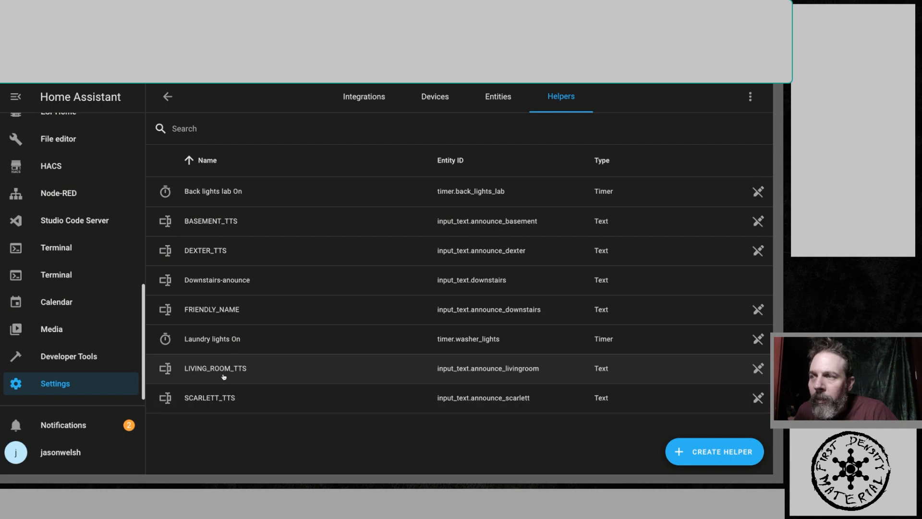
# - Assign the LIVING_ROOM_TTS helper to the Living Room area and update it
pyautogui.click(224, 376)
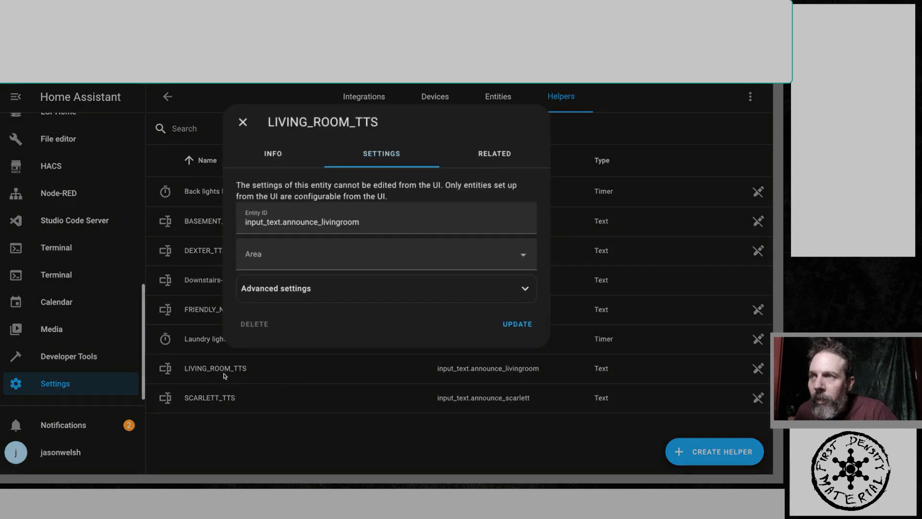
pyautogui.click(374, 264)
pyautogui.scroll(-3, 347, 337)
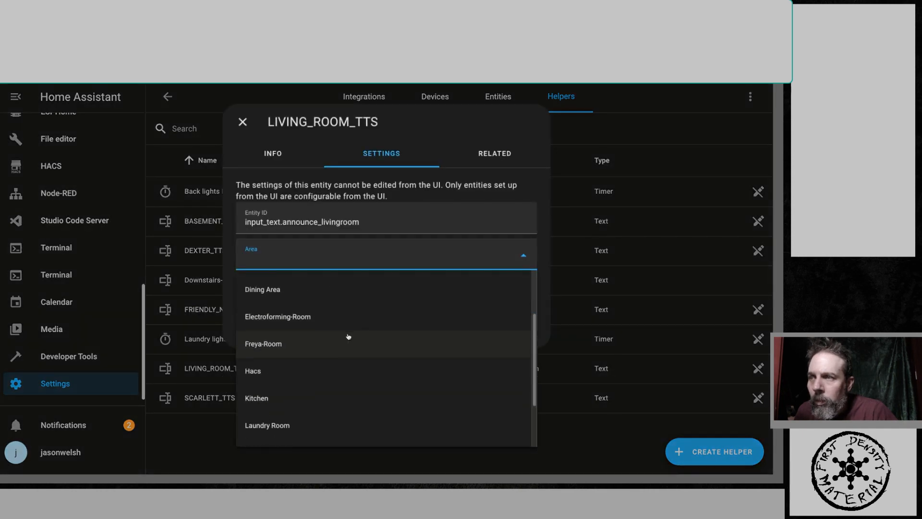
pyautogui.scroll(2, 348, 337)
pyautogui.scroll(-3, 350, 335)
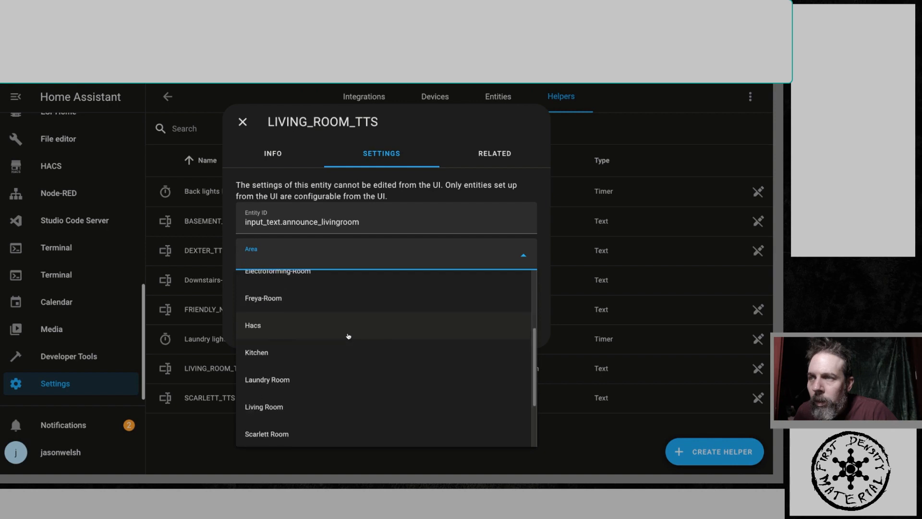
pyautogui.click(325, 383)
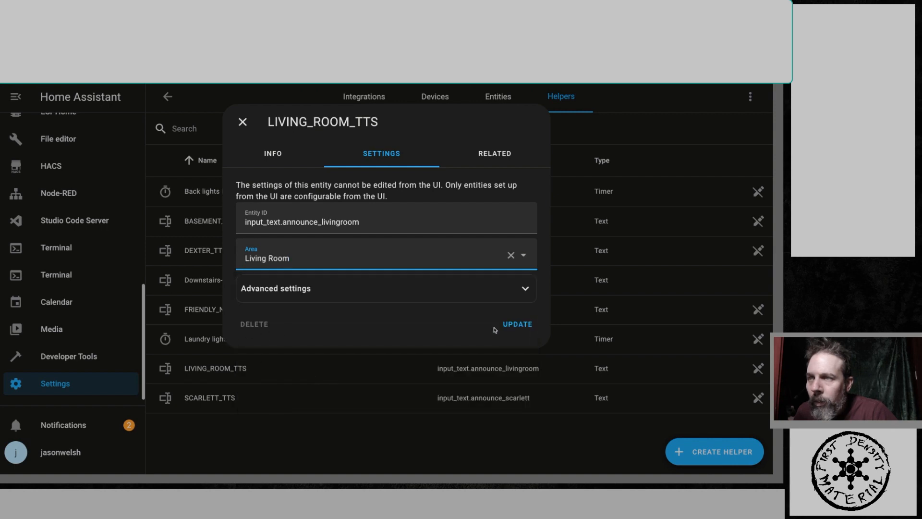
pyautogui.click(509, 321)
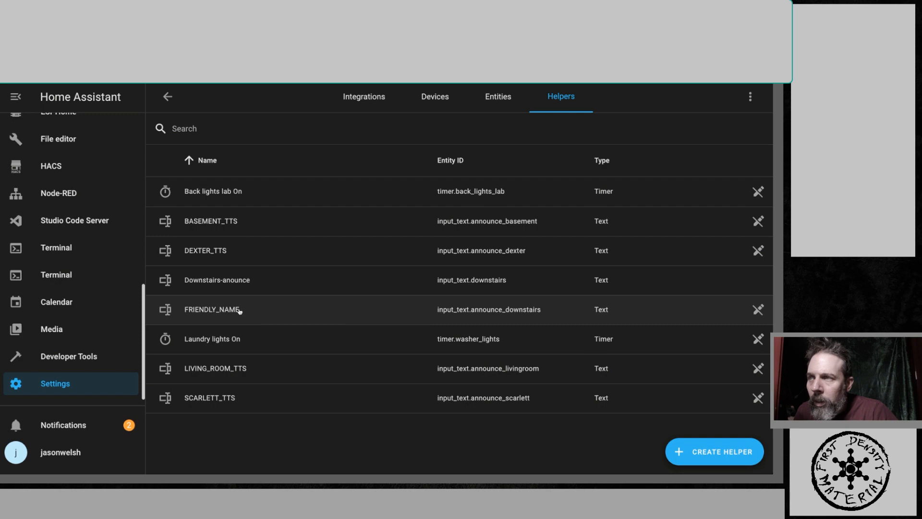
# - Assign the DEXTER_TTS helper to the Dexter-Room area and update it
pyautogui.click(225, 250)
pyautogui.click(294, 257)
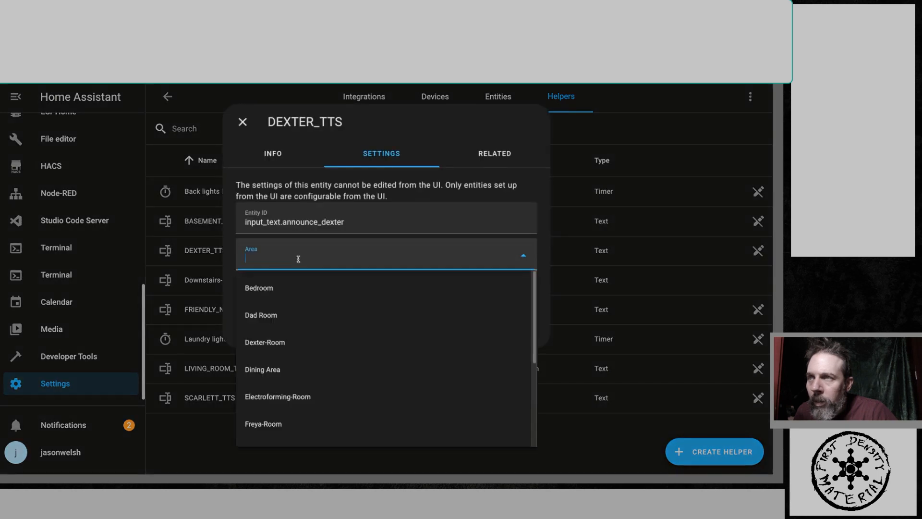
pyautogui.click(269, 342)
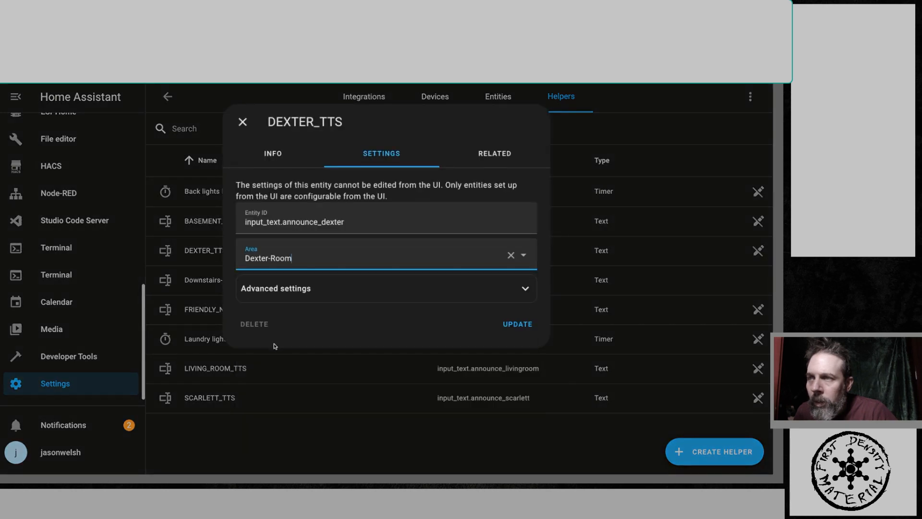
pyautogui.click(513, 325)
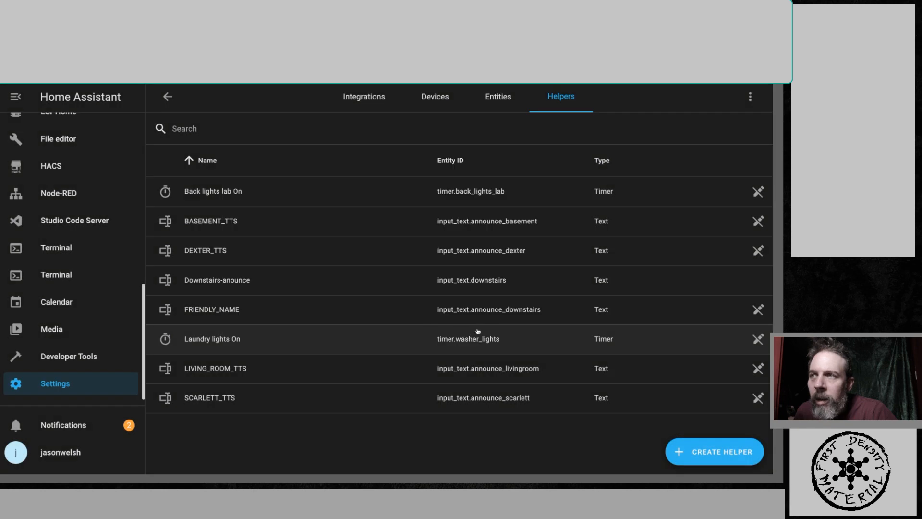
# - Assign the BASEMENT_TTS helper to the Electroforming-Room area and update it
pyautogui.click(213, 221)
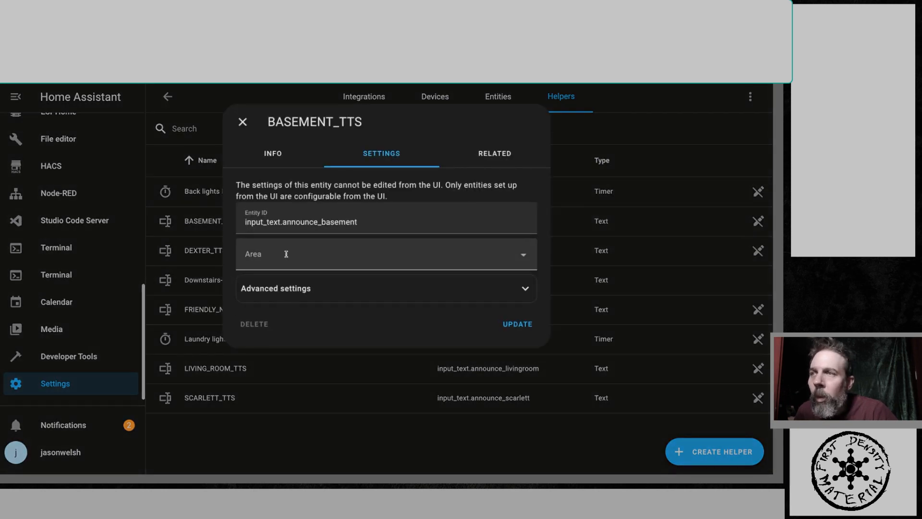
pyautogui.click(287, 254)
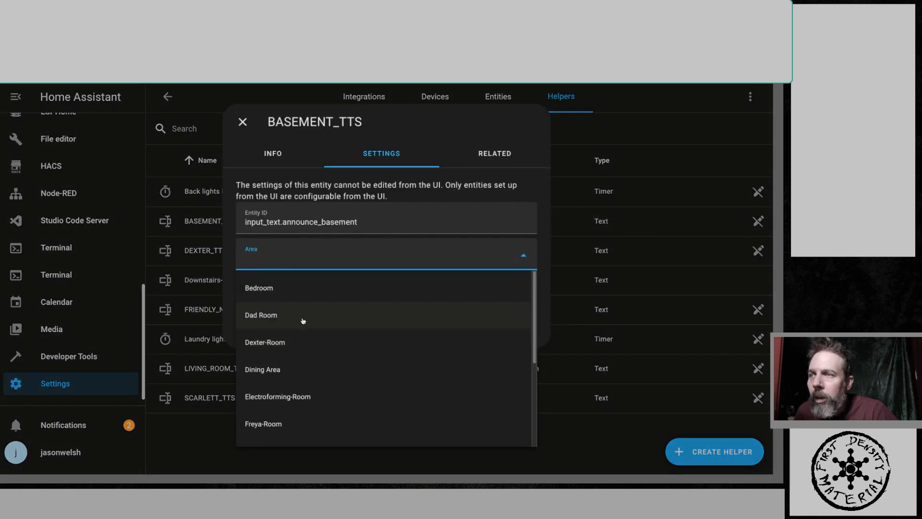
pyautogui.scroll(-5, 297, 314)
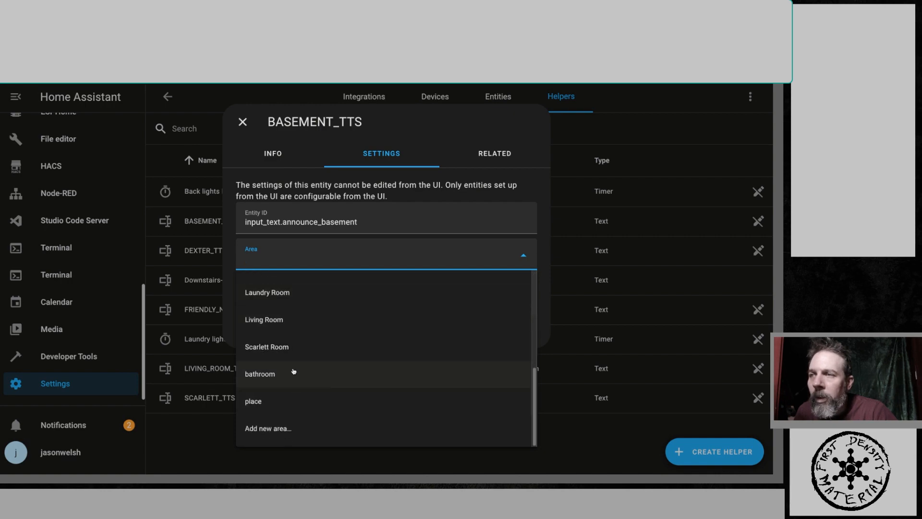
pyautogui.scroll(5, 293, 370)
pyautogui.scroll(-2, 306, 351)
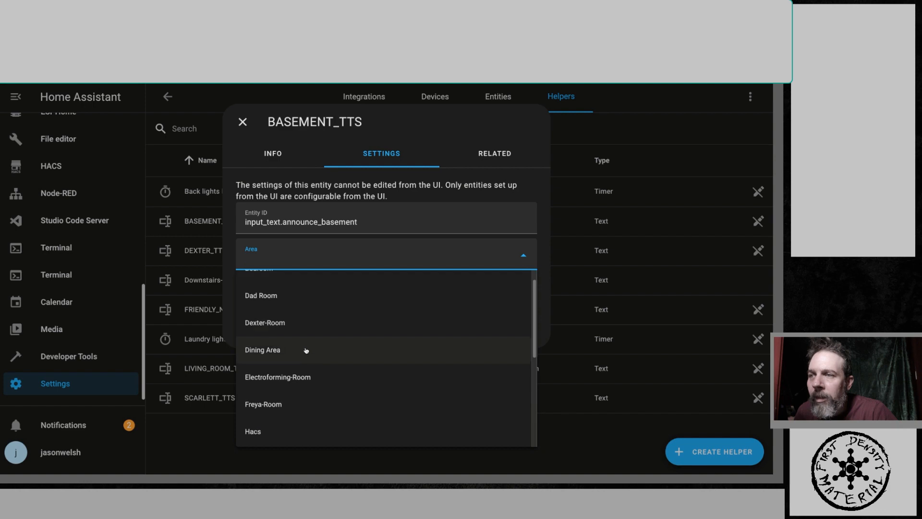
pyautogui.scroll(-4, 323, 360)
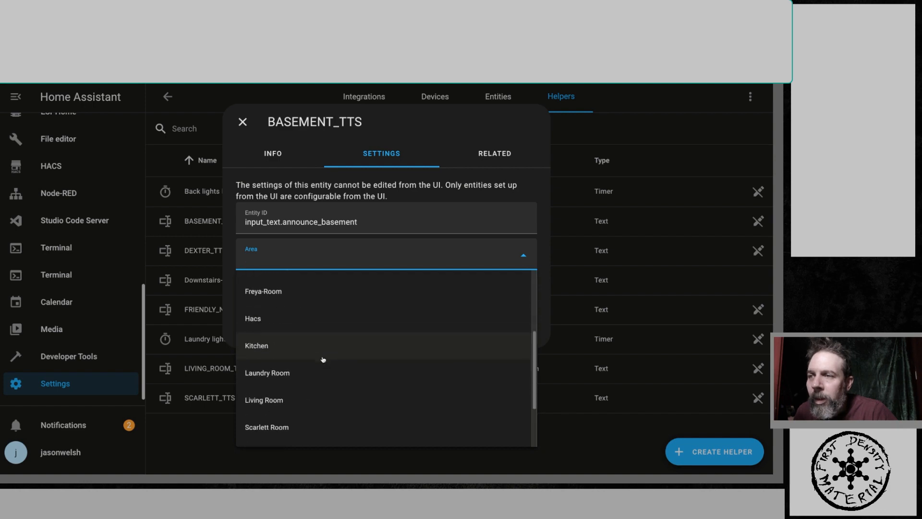
pyautogui.scroll(-2, 323, 360)
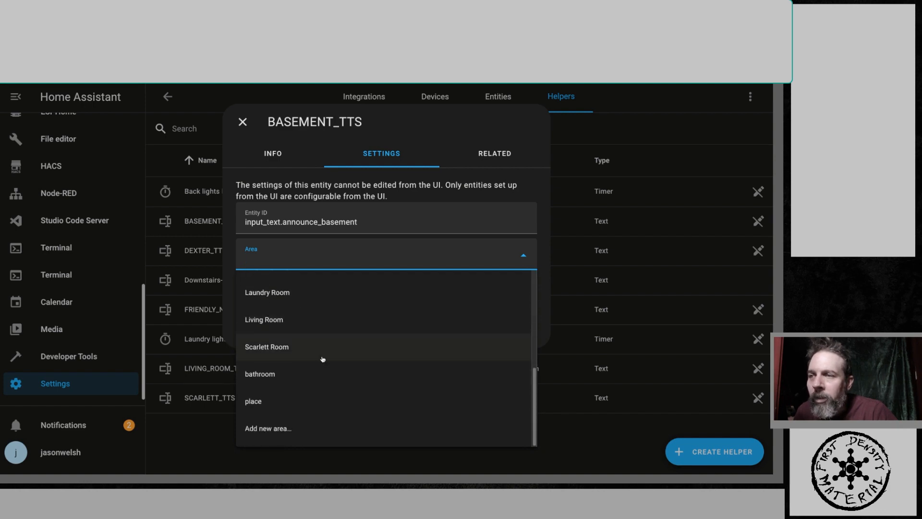
pyautogui.scroll(5, 322, 360)
pyautogui.scroll(-5, 321, 360)
pyautogui.scroll(5, 321, 359)
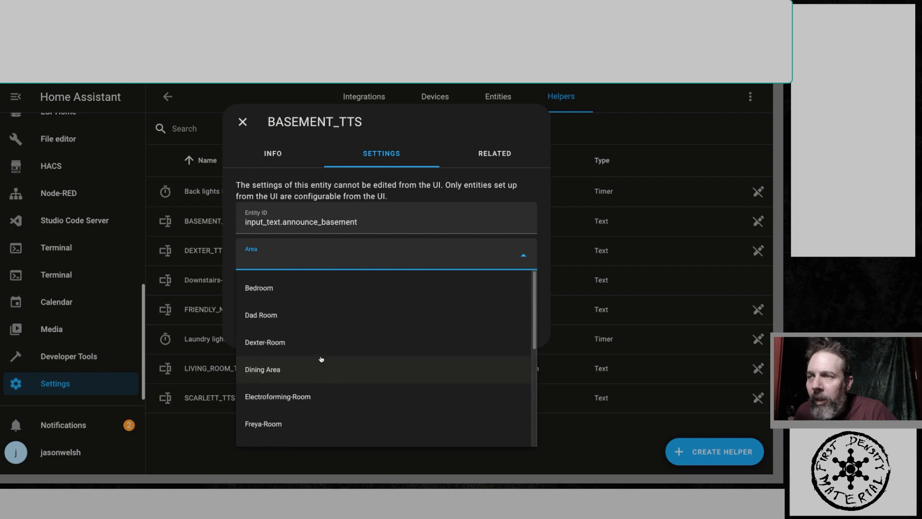
pyautogui.scroll(-1, 321, 359)
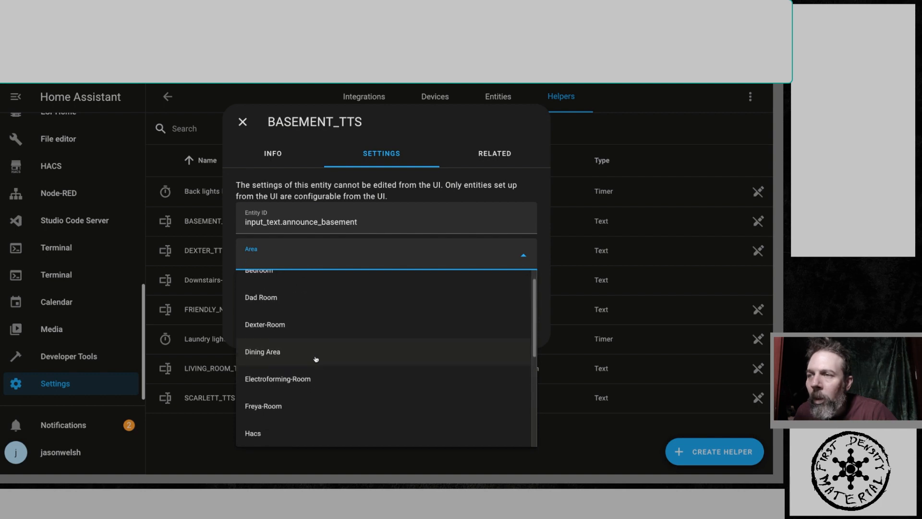
pyautogui.click(283, 379)
pyautogui.click(521, 322)
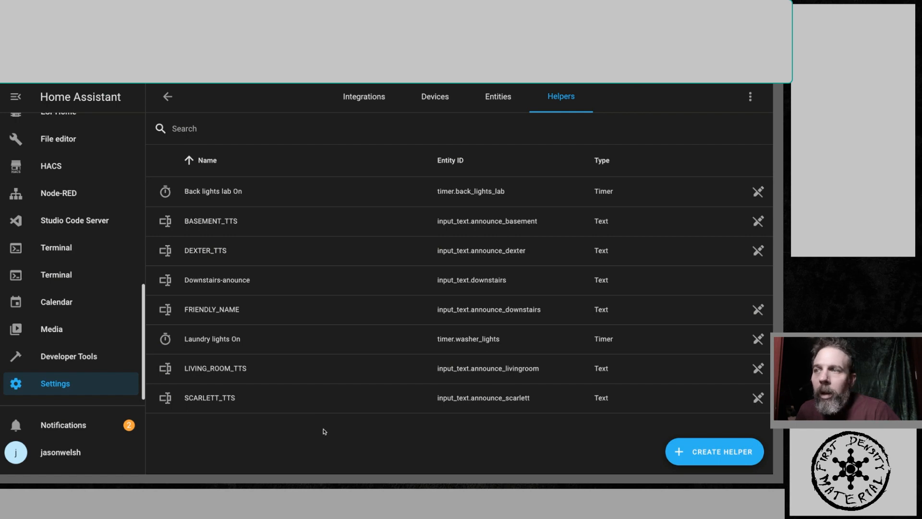
# - Navigate back to the Helpers list under Settings' Devices & Services
pyautogui.moveTo(585, 473)
pyautogui.click(572, 463)
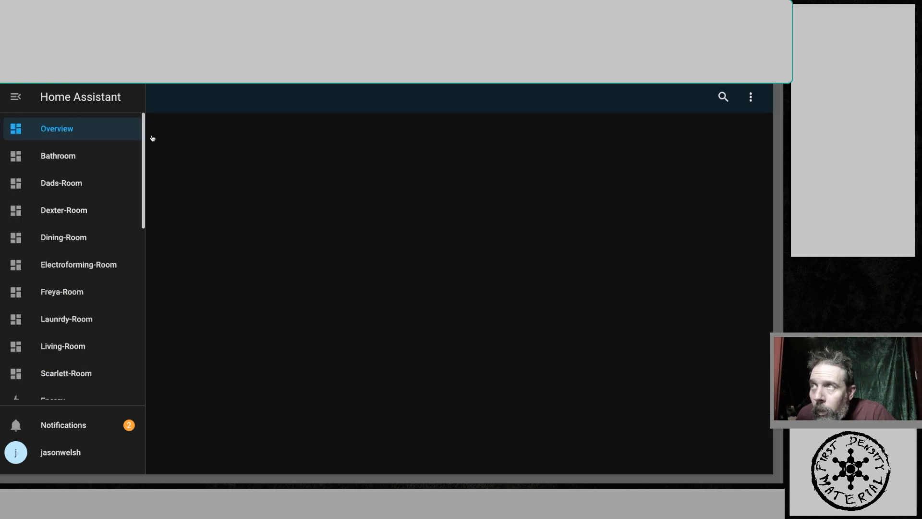
pyautogui.scroll(-1, 121, 270)
pyautogui.scroll(-5, 121, 270)
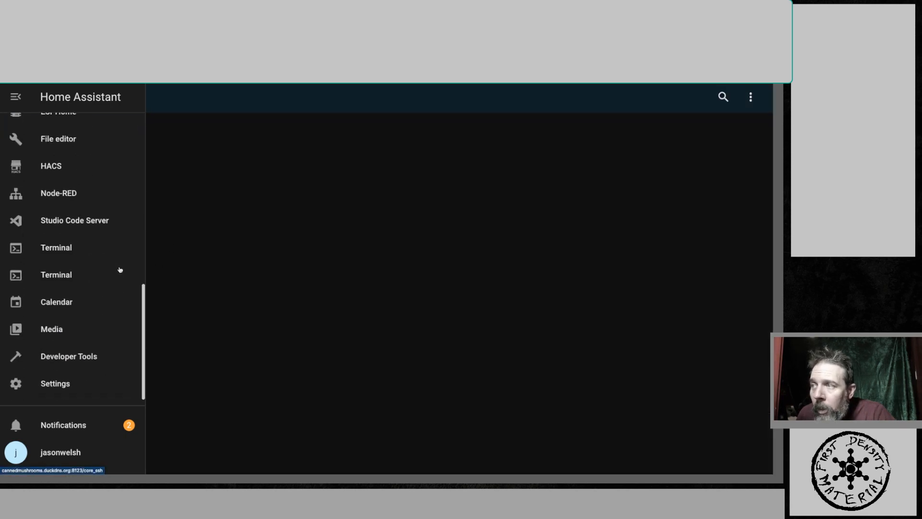
pyautogui.click(106, 381)
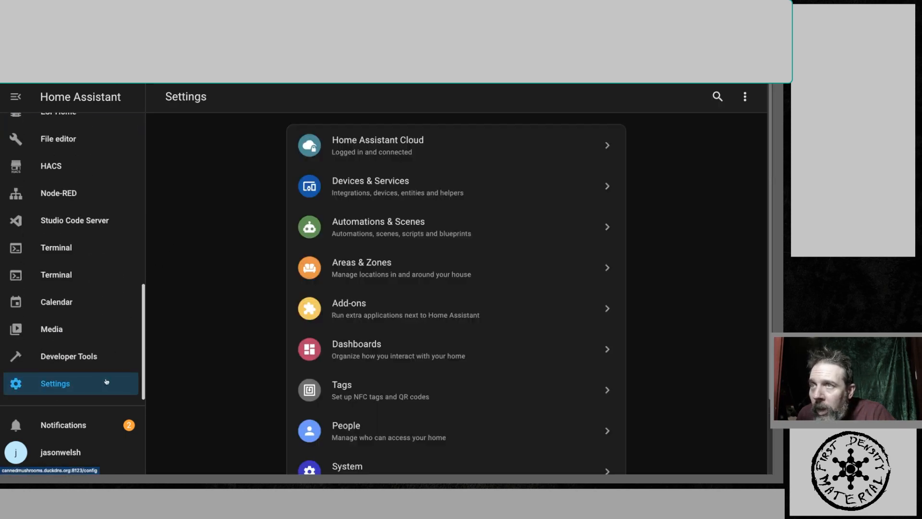
pyautogui.click(362, 187)
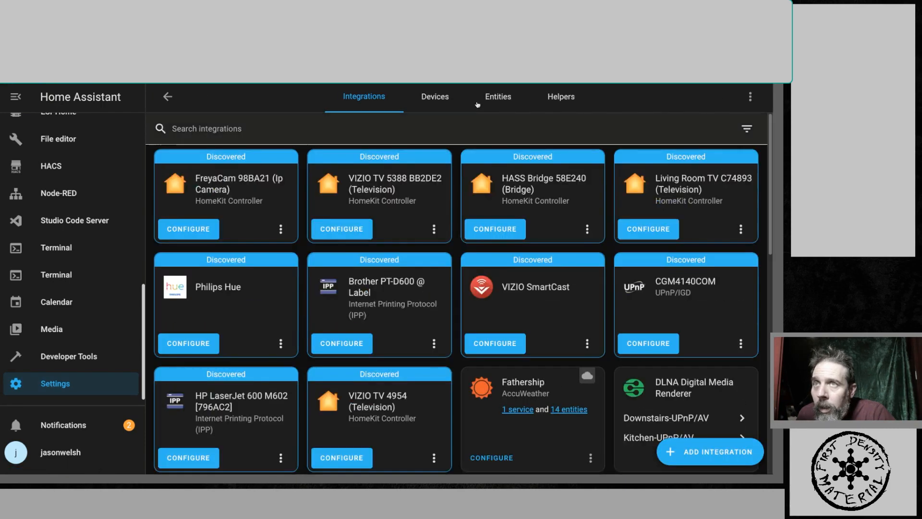
pyautogui.click(557, 96)
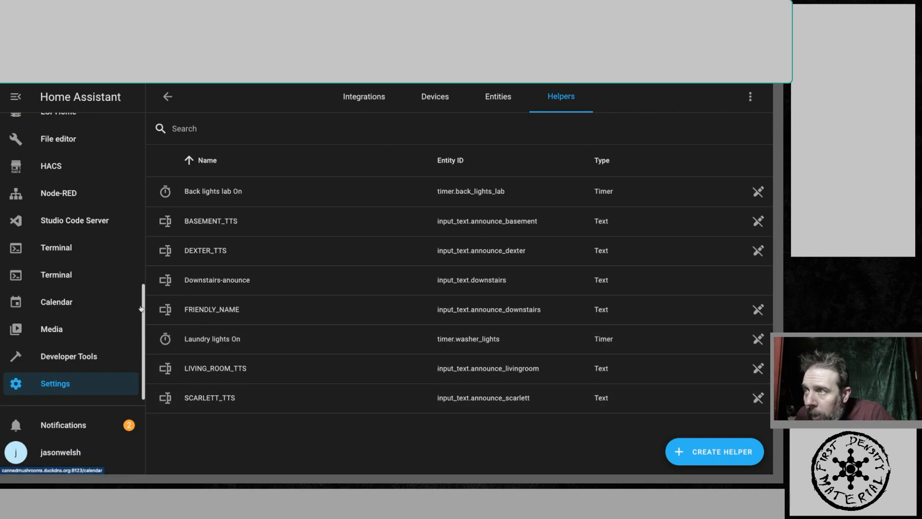
# - Open the Overview dashboard in edit mode and start adding a card to the Home view by entity
pyautogui.moveTo(143, 307); pyautogui.dragTo(131, 102)
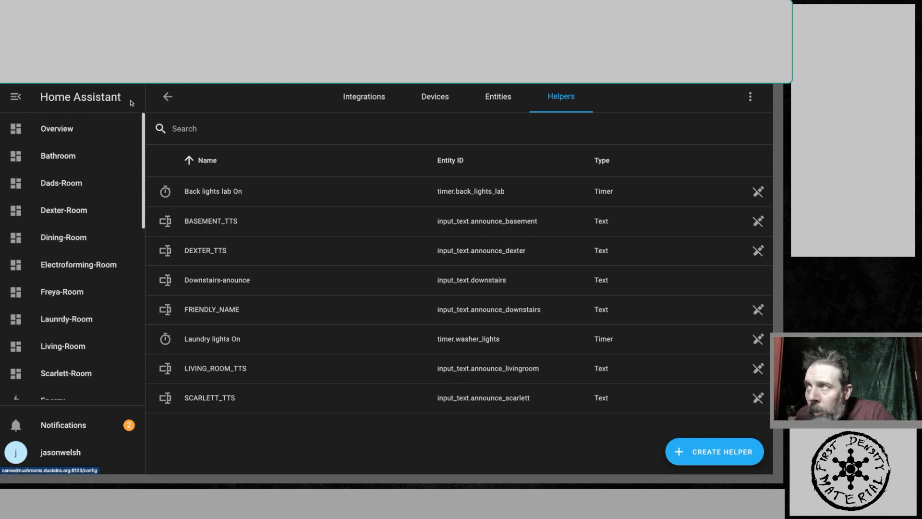
pyautogui.click(78, 132)
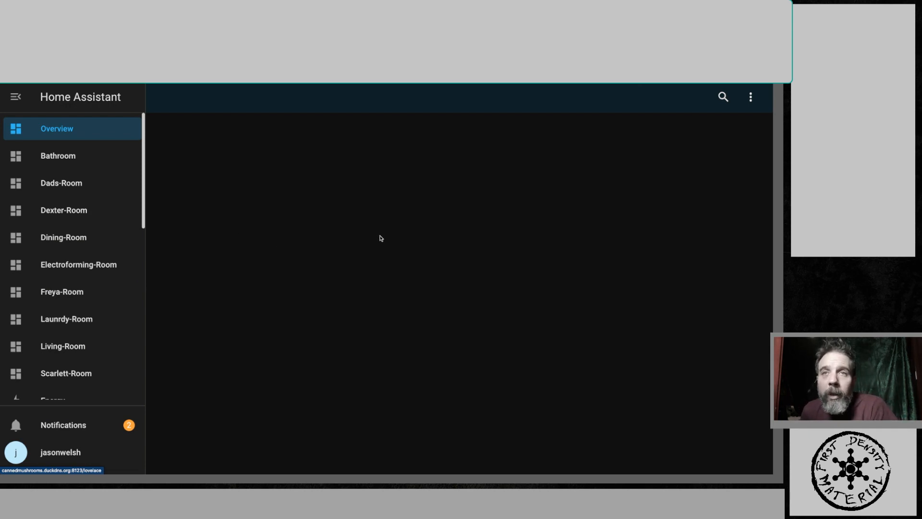
pyautogui.click(751, 99)
pyautogui.click(736, 128)
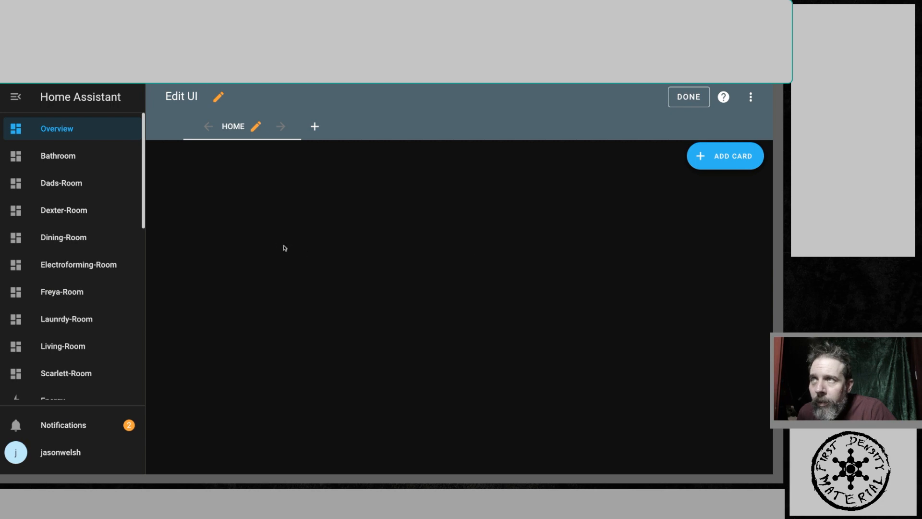
pyautogui.click(726, 159)
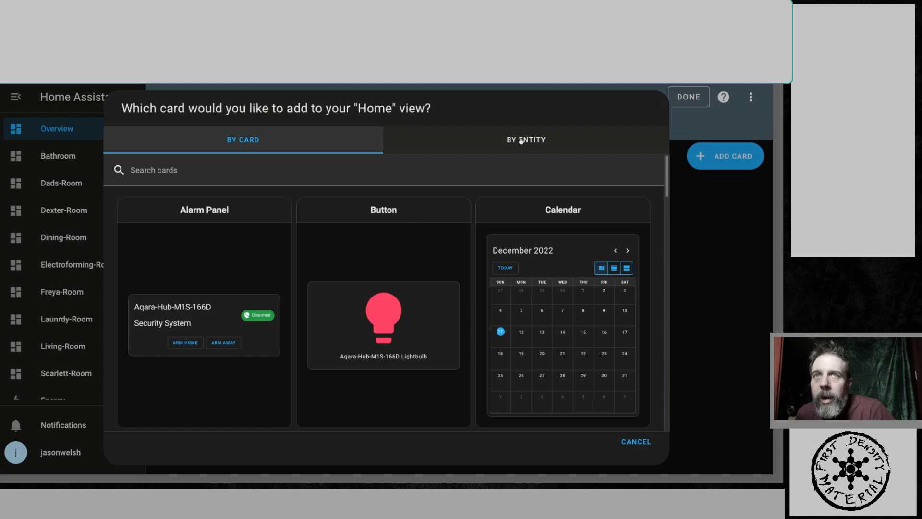
pyautogui.click(522, 141)
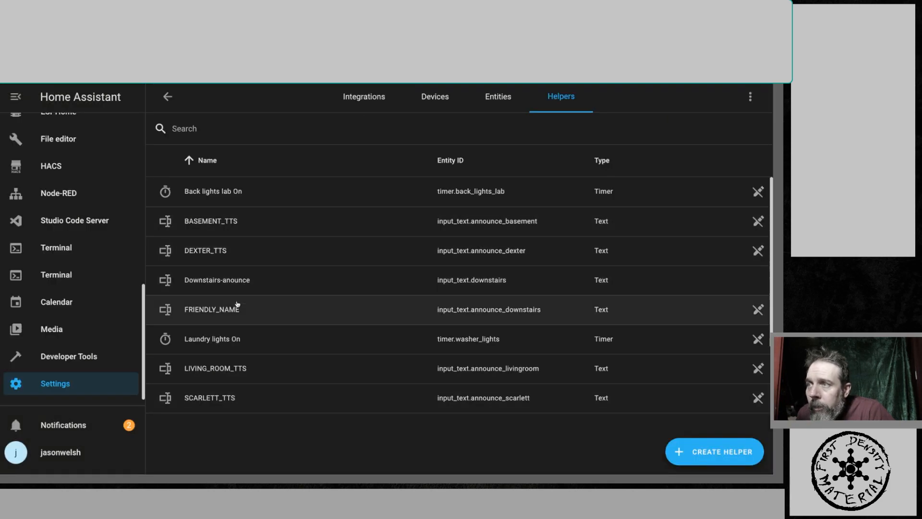
# - Copy the entity ID input_text.announce_livingroom from the LIVING_ROOM_TTS helper's settings
pyautogui.click(222, 369)
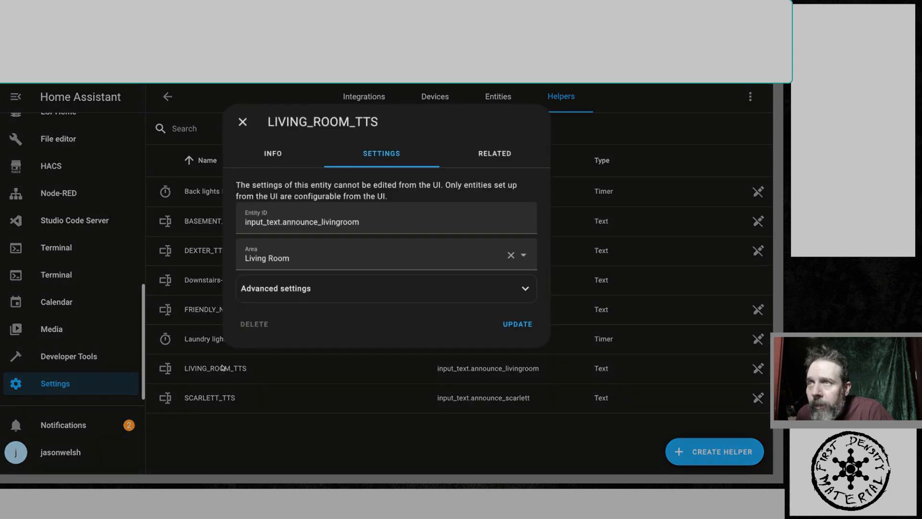
pyautogui.tripleClick(295, 223)
pyautogui.rightClick(295, 223)
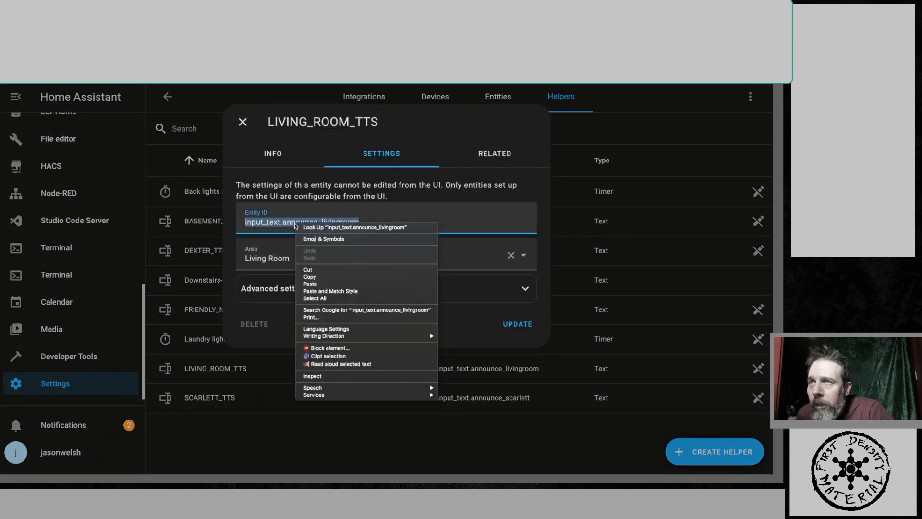
pyautogui.click(310, 277)
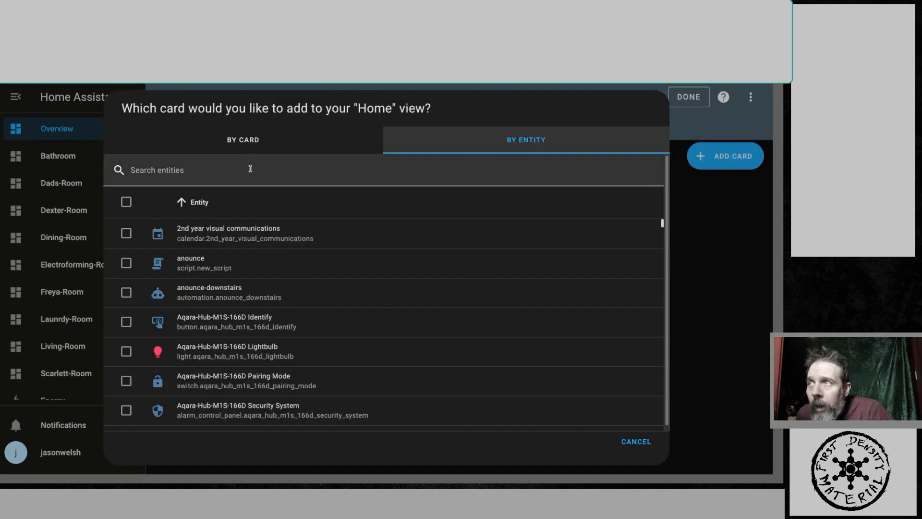
# - Search the card entities for input_text.announce_livingroom, select LIVING_ROOM_TTS and continue
pyautogui.rightClick(222, 169)
pyautogui.click(249, 218)
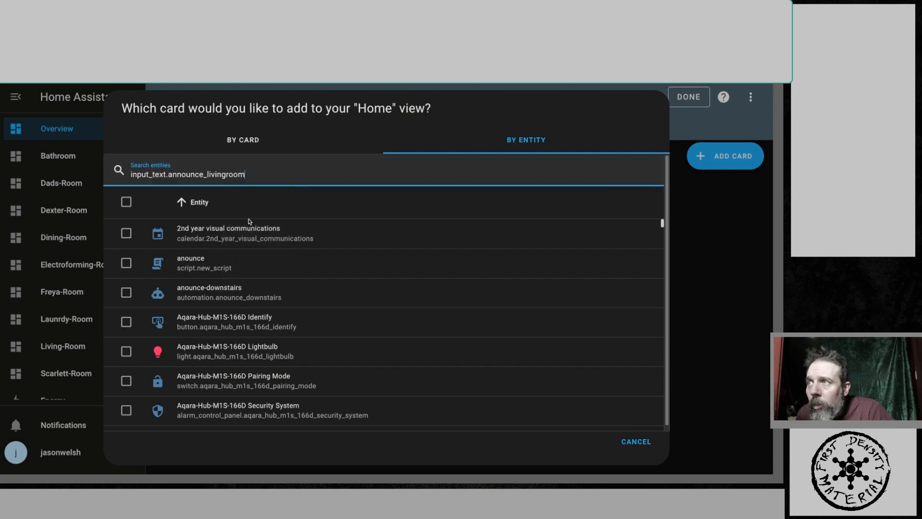
pyautogui.click(132, 236)
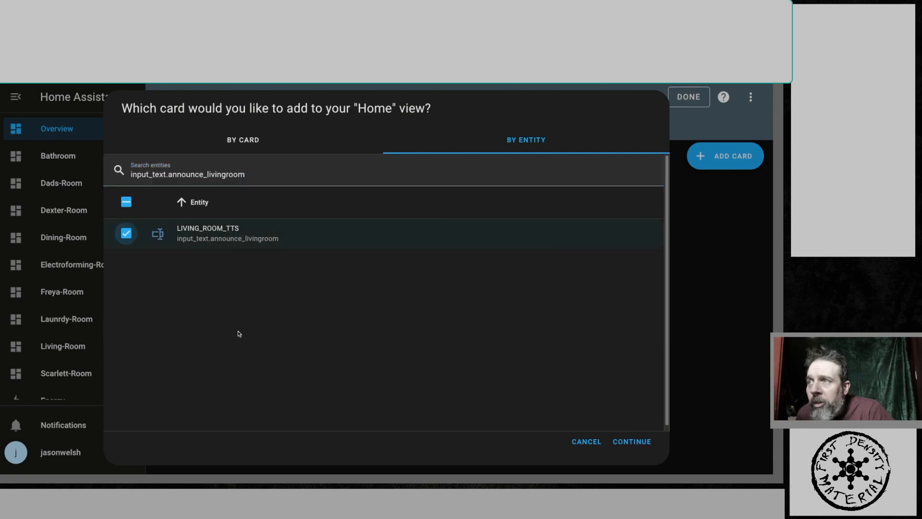
pyautogui.click(619, 441)
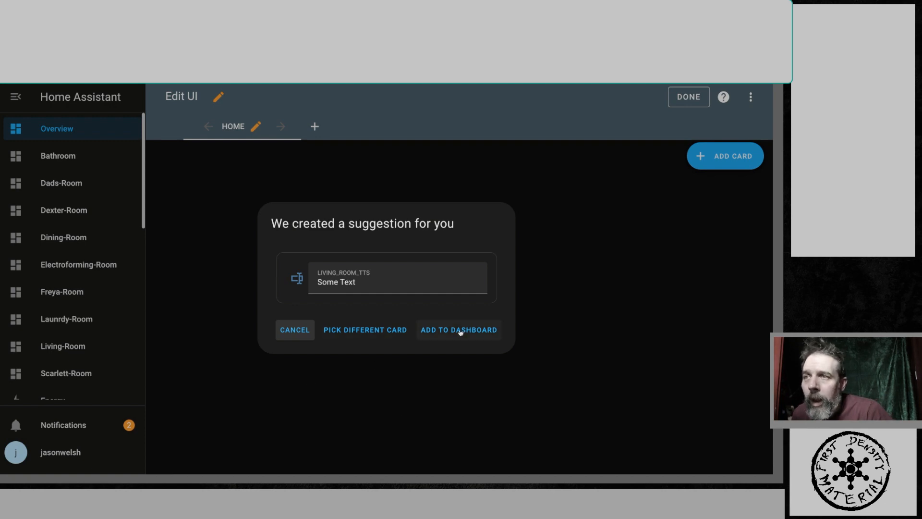
# - Add the suggested LIVING_ROOM_TTS card to the Home view dashboard
pyautogui.tripleClick(316, 275)
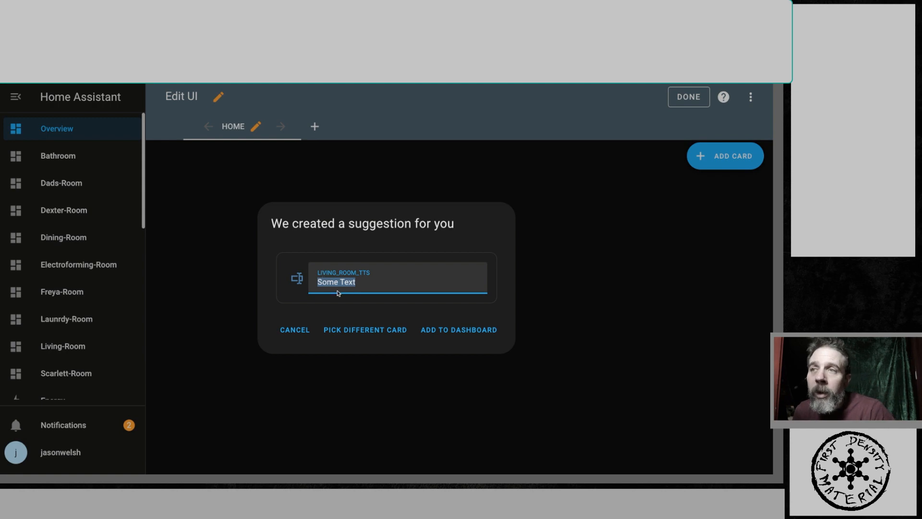
pyautogui.click(434, 330)
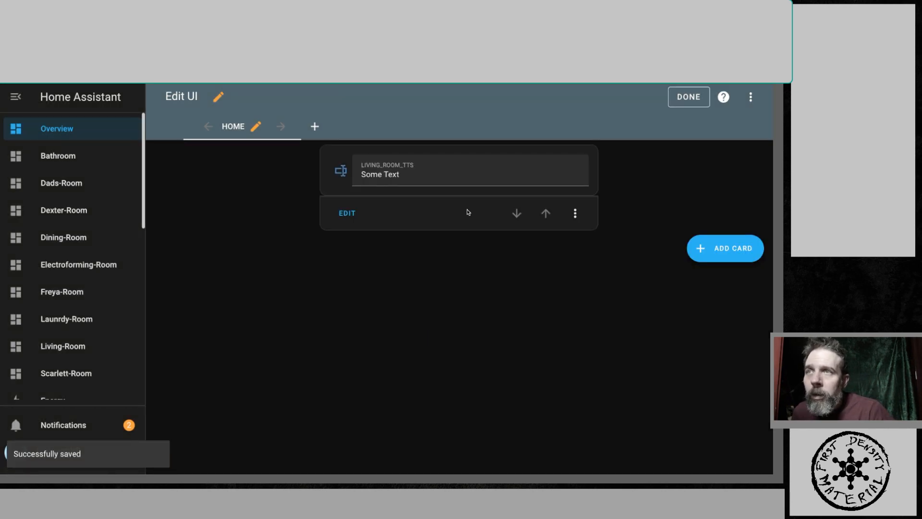
# - Replace the living room card's text with ghghfghfg and submit it
pyautogui.moveTo(413, 174); pyautogui.dragTo(357, 176)
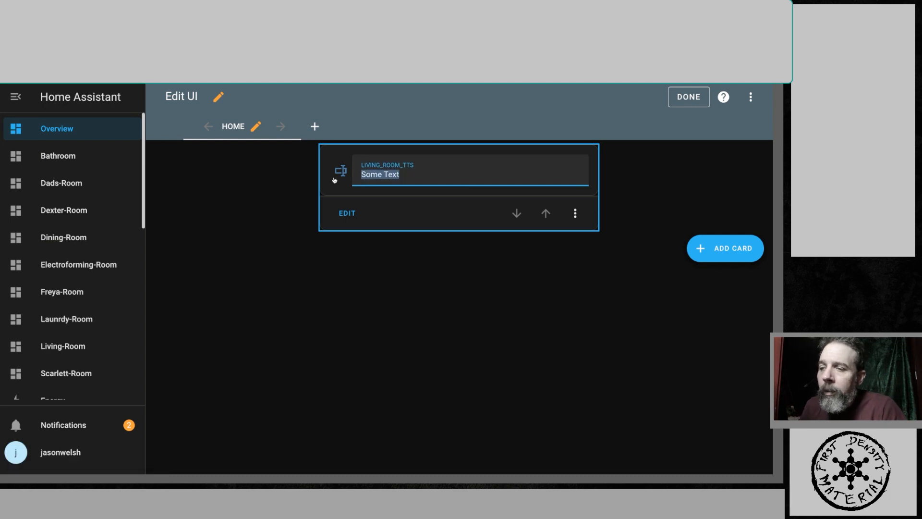
pyautogui.write('ghghfghfg')
pyautogui.press('Return')
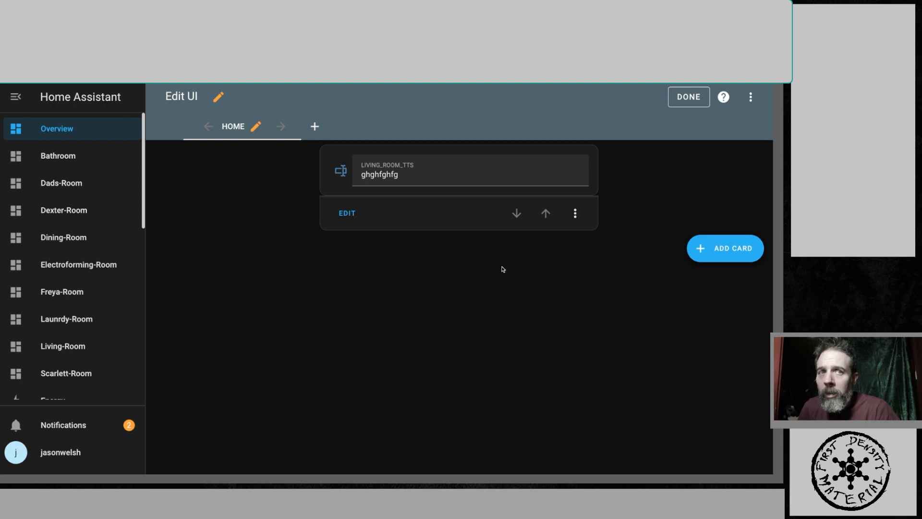
# - Start a new Entities card on the Home view and remove its three default entities
pyautogui.click(707, 249)
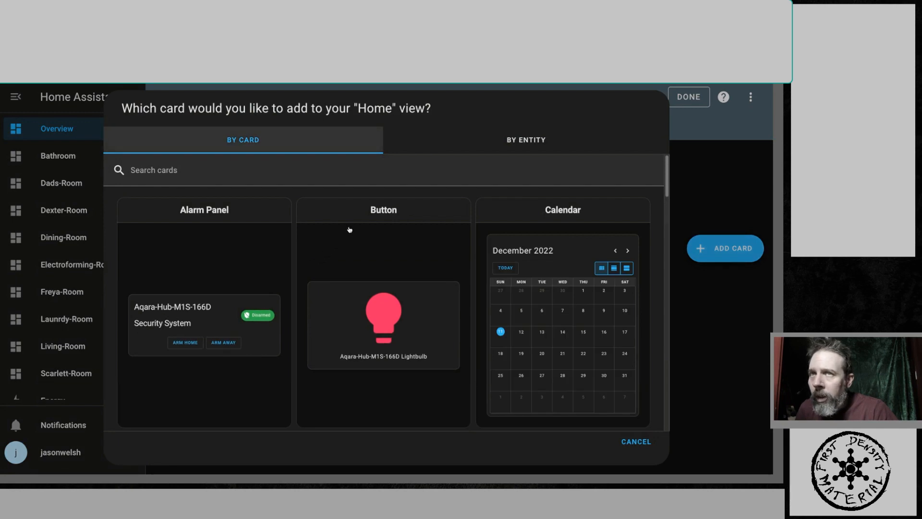
pyautogui.scroll(-4, 341, 271)
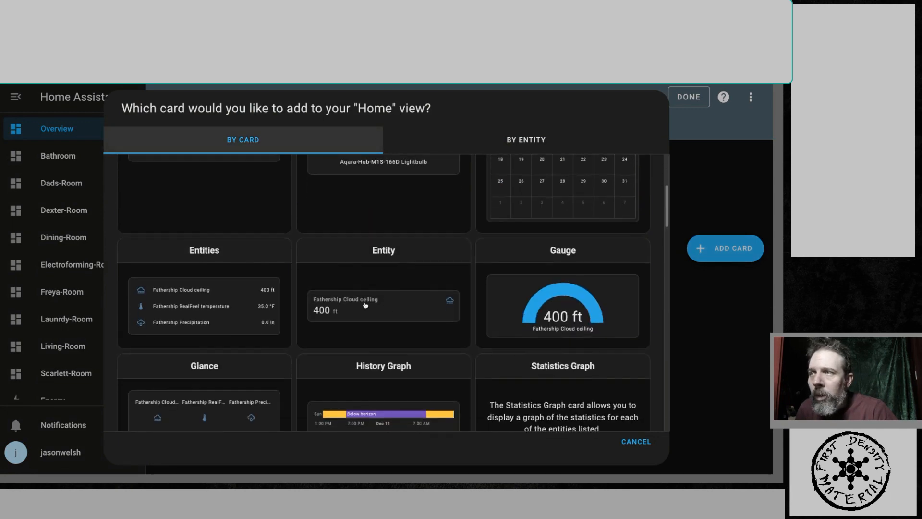
pyautogui.click(203, 247)
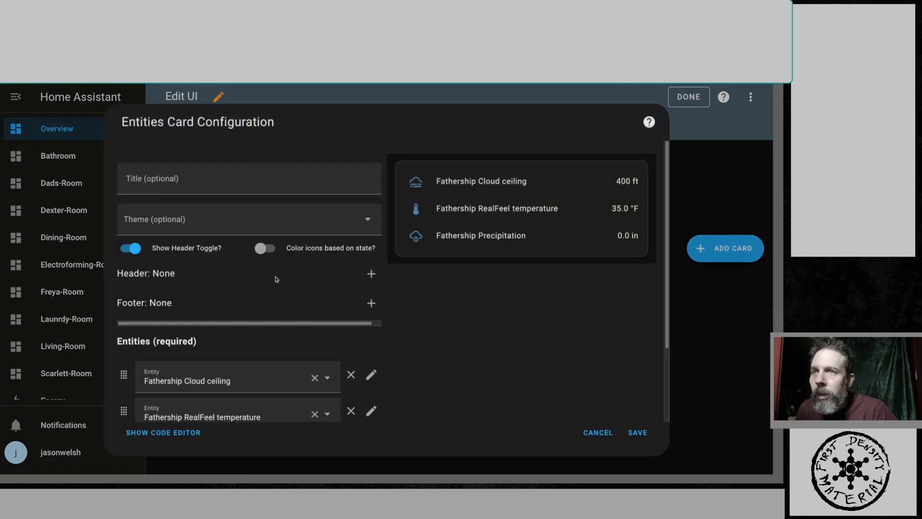
pyautogui.scroll(-2, 273, 277)
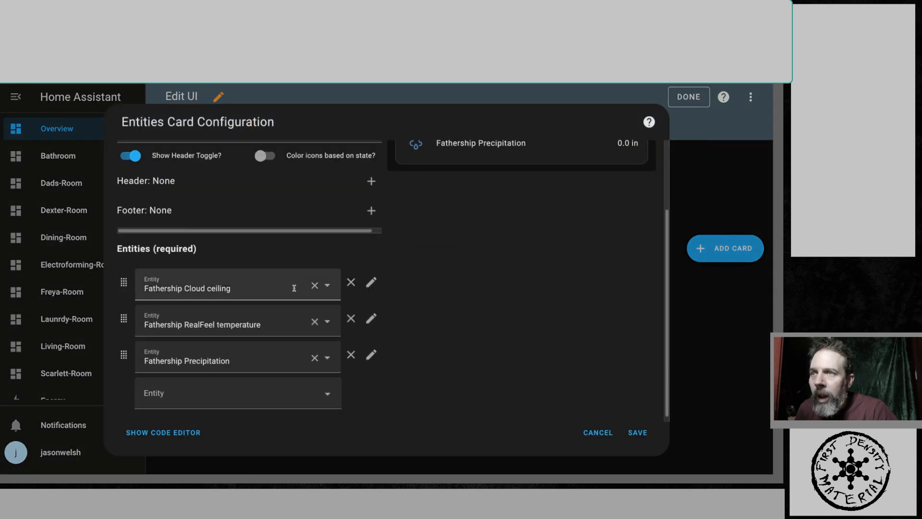
pyautogui.click(315, 288)
pyautogui.click(315, 315)
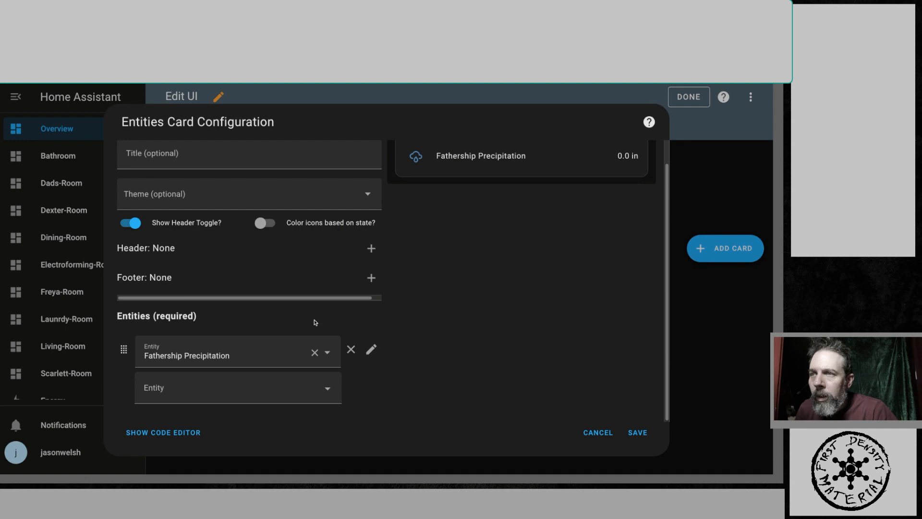
pyautogui.click(315, 352)
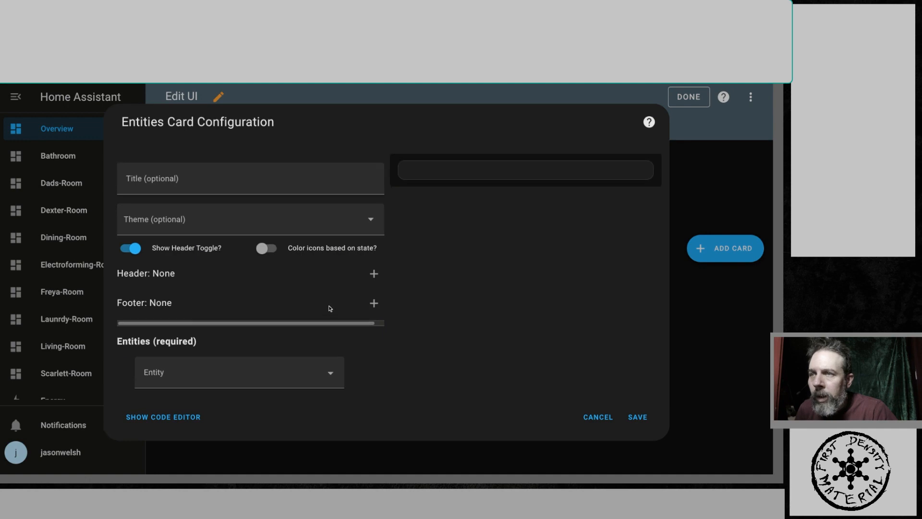
# - Add a Buttons header to the Entities card and return to the card configuration
pyautogui.click(373, 274)
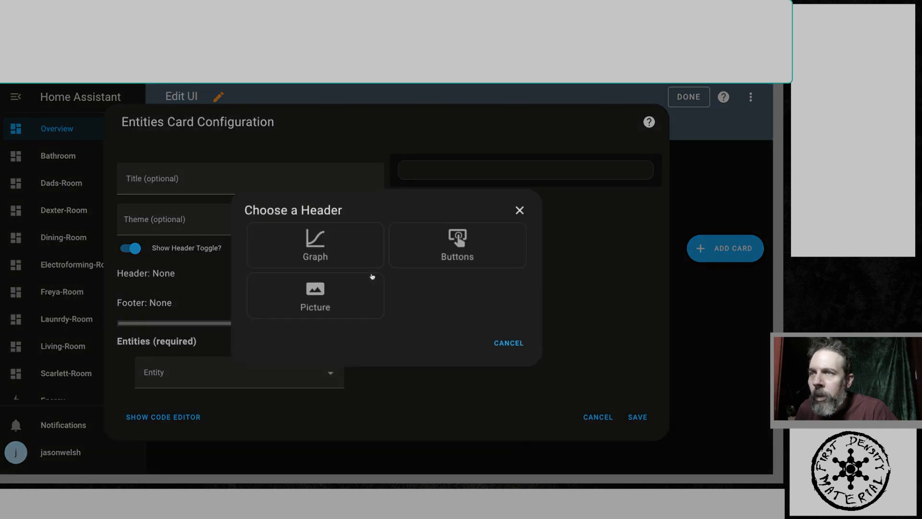
pyautogui.click(457, 246)
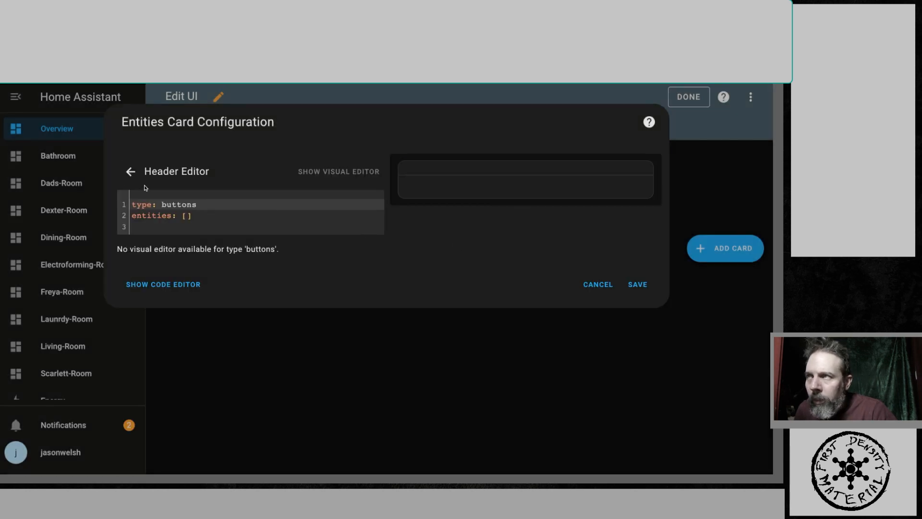
pyautogui.click(130, 172)
# - Paste input_text.announce_livingroom into the card's entity field and select LIVING_ROOM_TTS
pyautogui.click(178, 373)
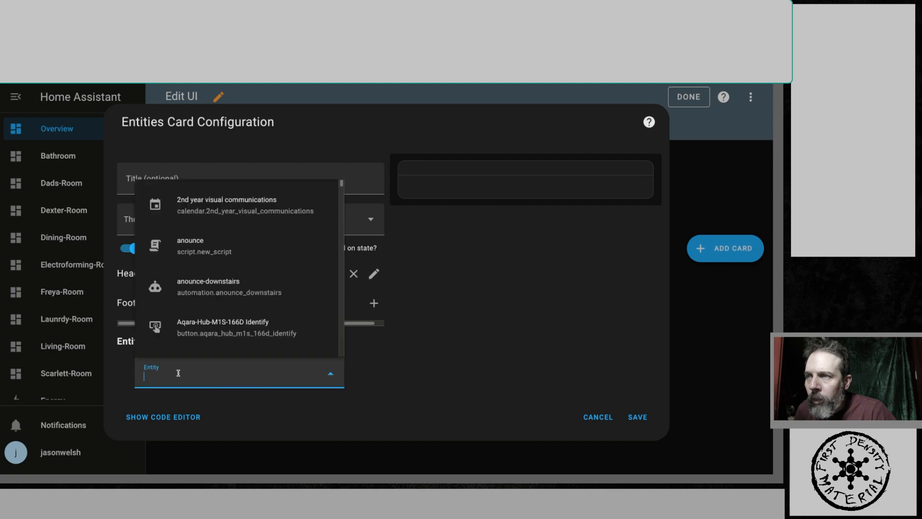
pyautogui.rightClick(178, 373)
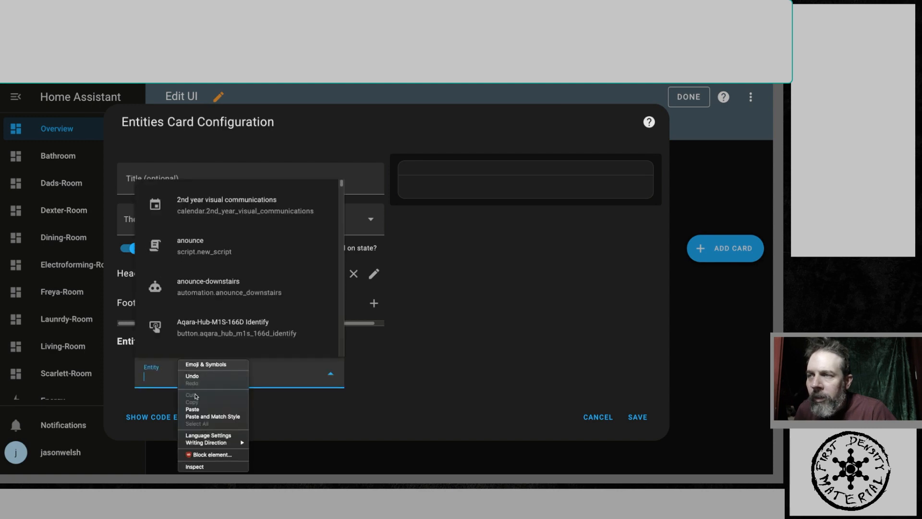
pyautogui.click(192, 409)
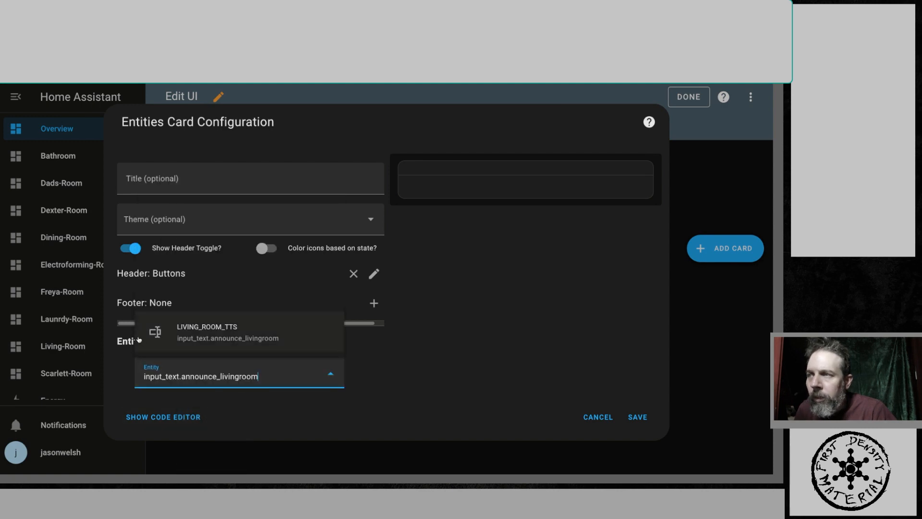
pyautogui.click(169, 336)
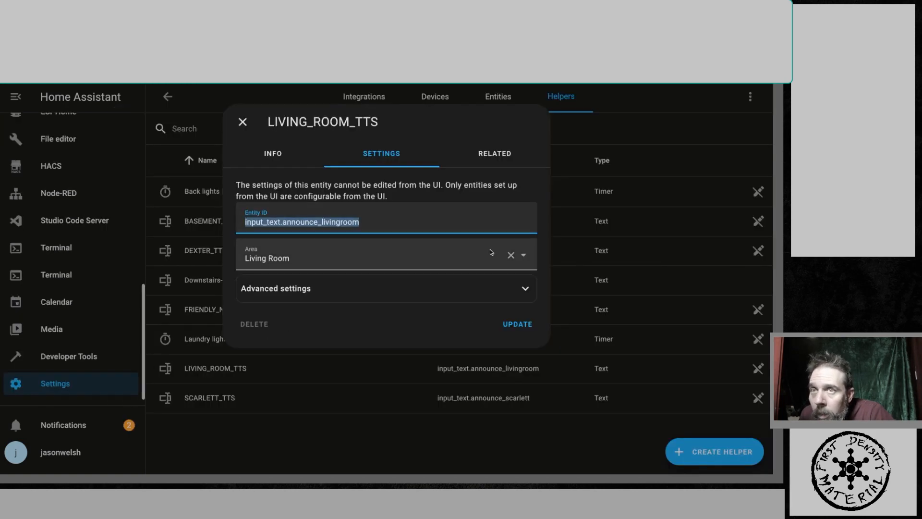
# - Copy the entity ID input_text.announce_scarlett from the SCARLETT_TTS helper's settings and return to the card editor
pyautogui.click(267, 429)
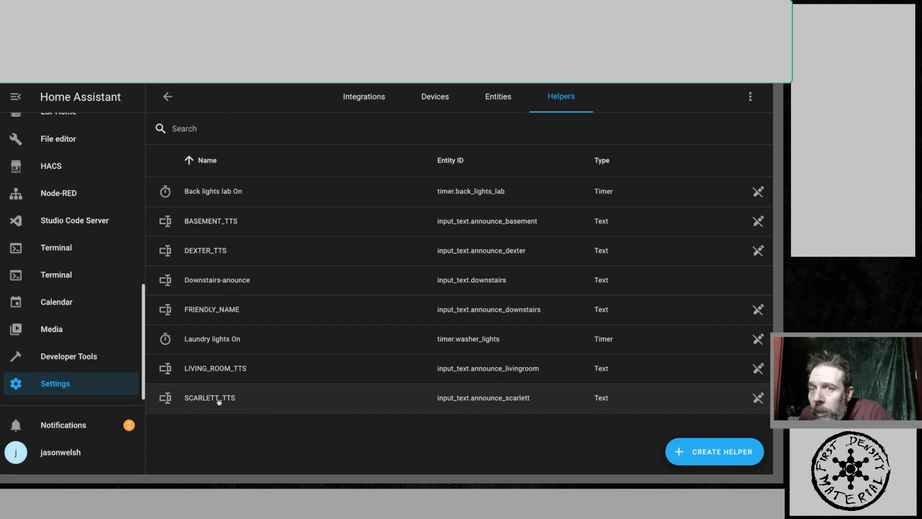
pyautogui.click(218, 400)
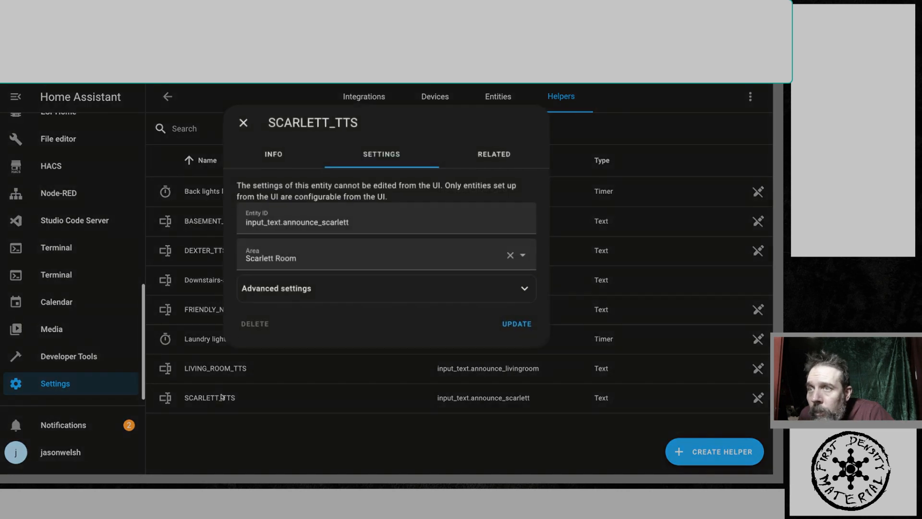
pyautogui.tripleClick(327, 222)
pyautogui.rightClick(327, 222)
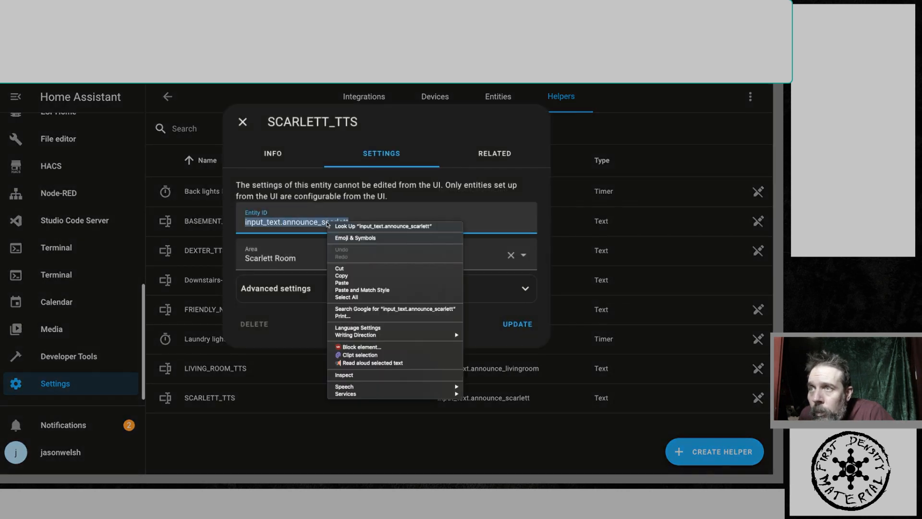
pyautogui.click(346, 276)
pyautogui.hotkey('ctrl', 'Tab')
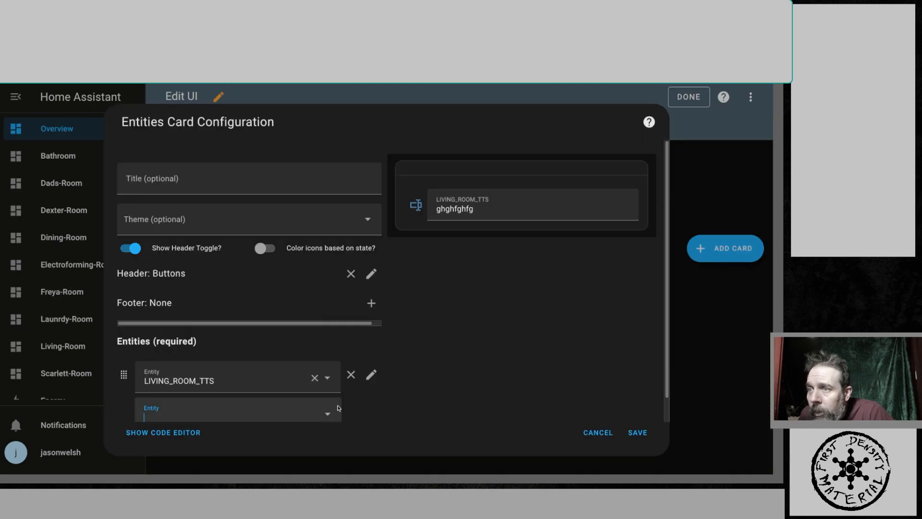
# - Paste input_text.announce_scarlett into the next entity field and select SCARLETT_TTS
pyautogui.rightClick(190, 412)
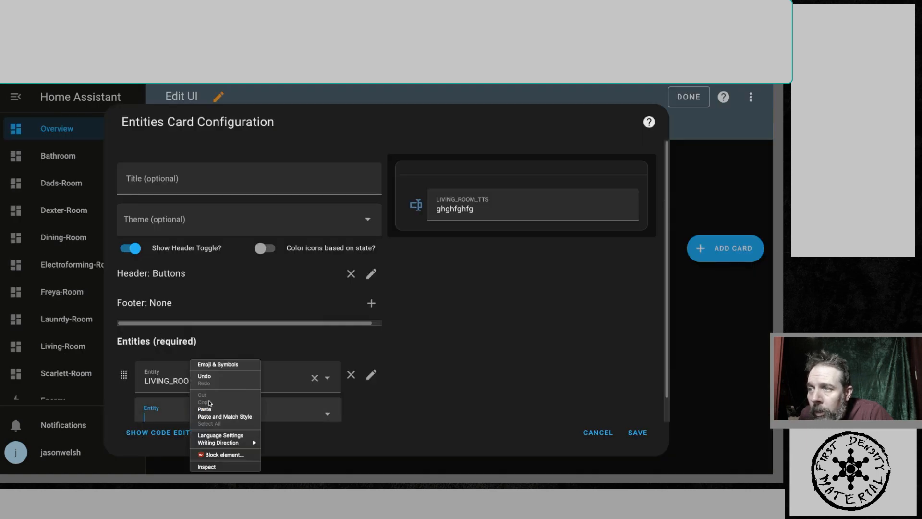
pyautogui.click(205, 409)
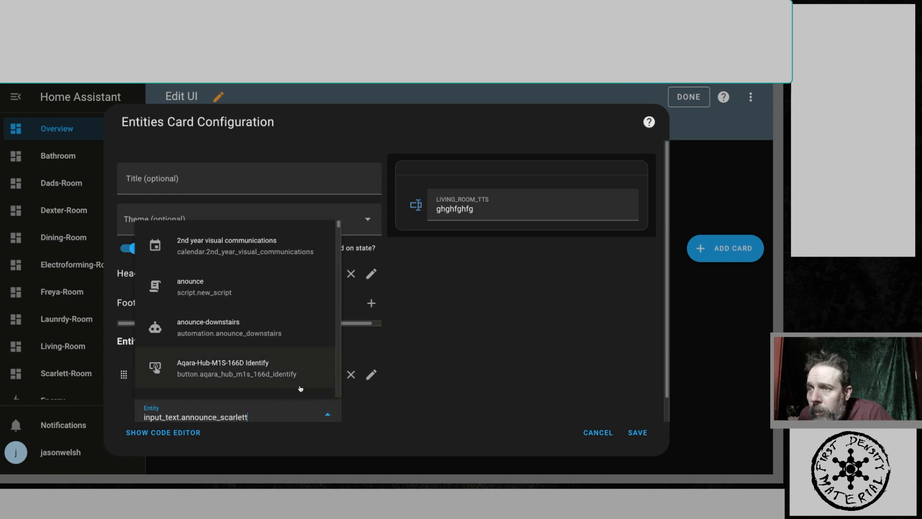
pyautogui.scroll(-3, 300, 388)
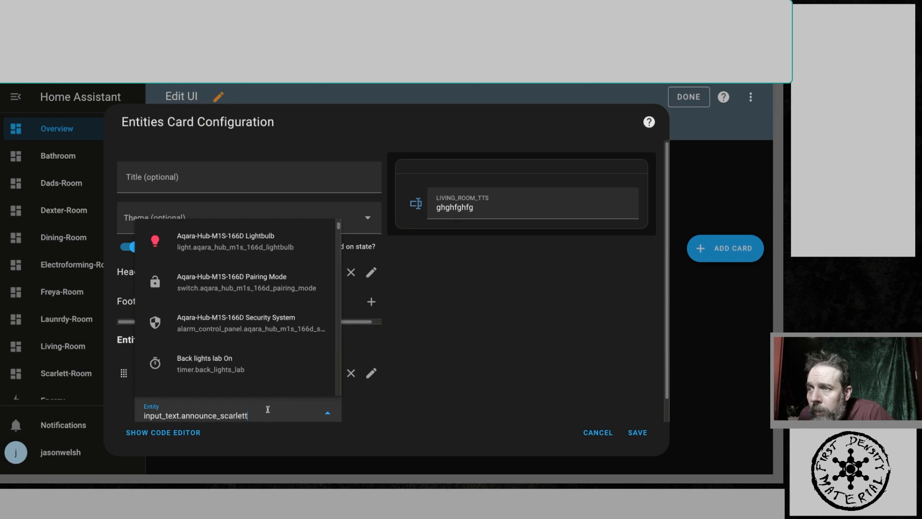
pyautogui.click(331, 467)
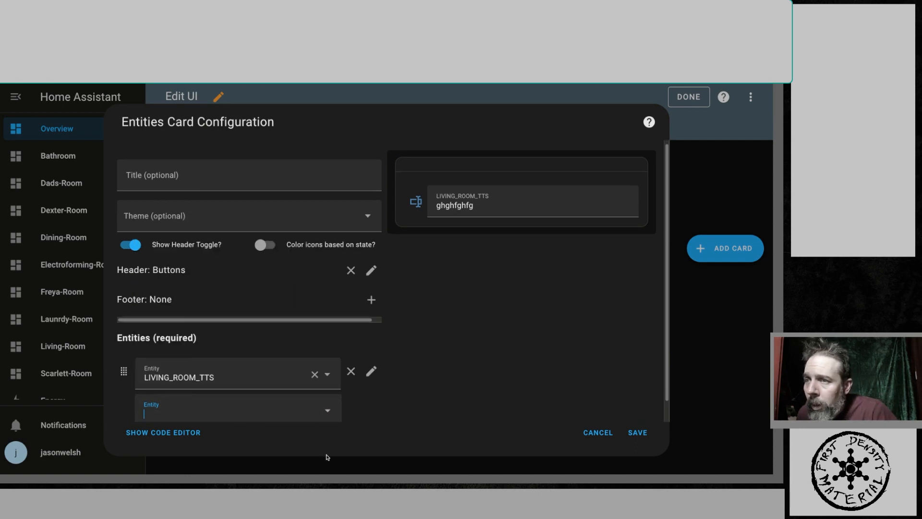
pyautogui.click(242, 412)
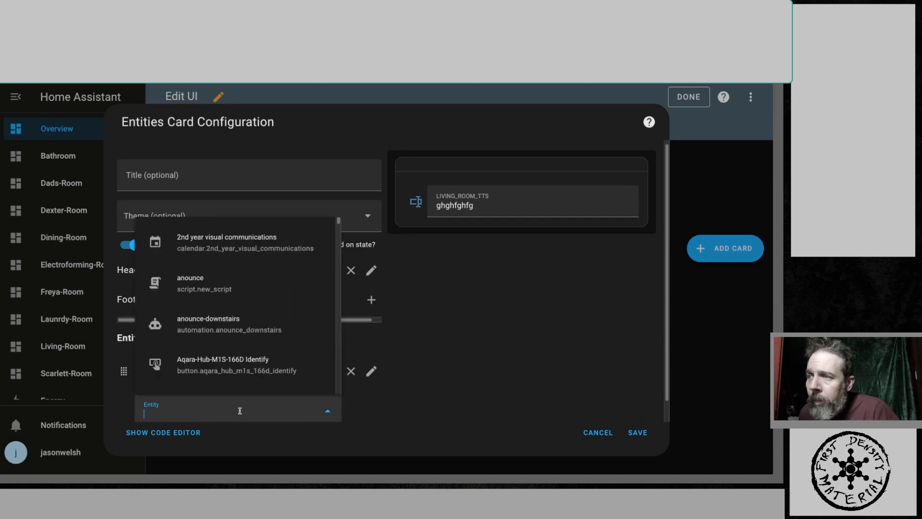
pyautogui.rightClick(240, 412)
pyautogui.click(263, 410)
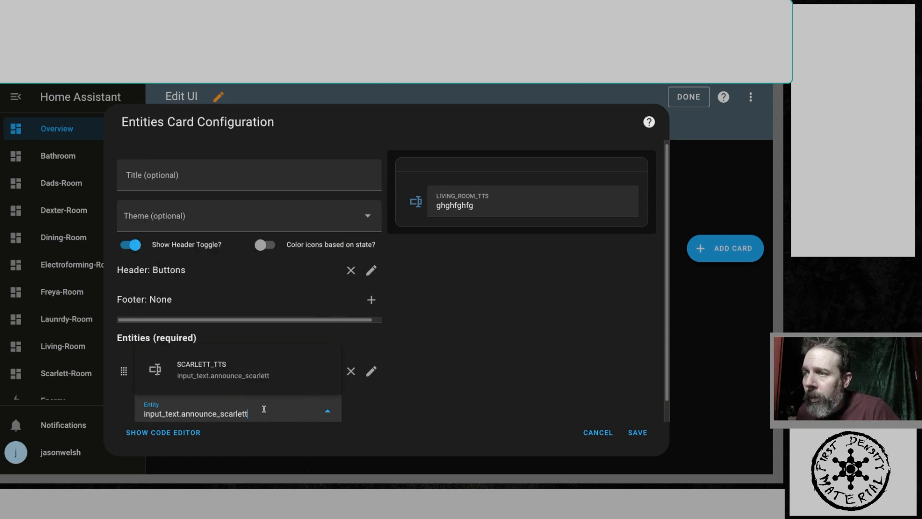
pyautogui.click(159, 373)
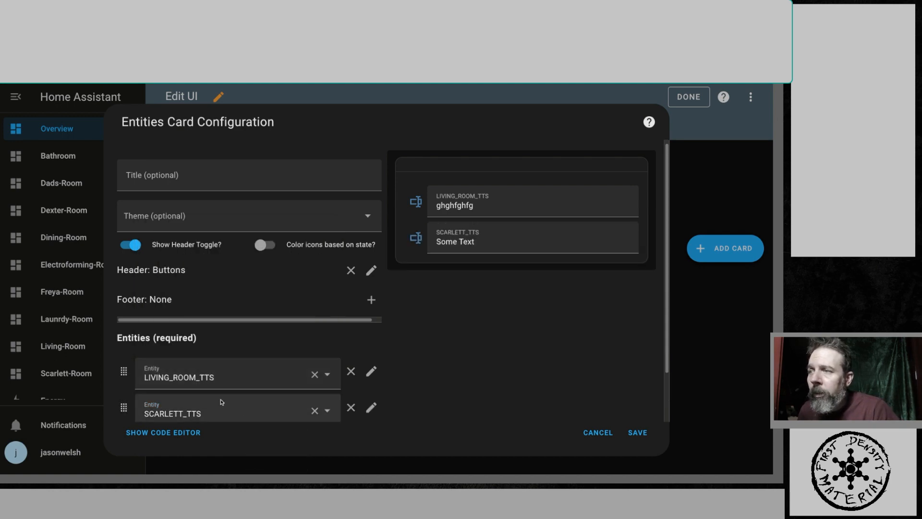
# - Save the Entities card and finish editing the dashboard
pyautogui.scroll(-1, 391, 403)
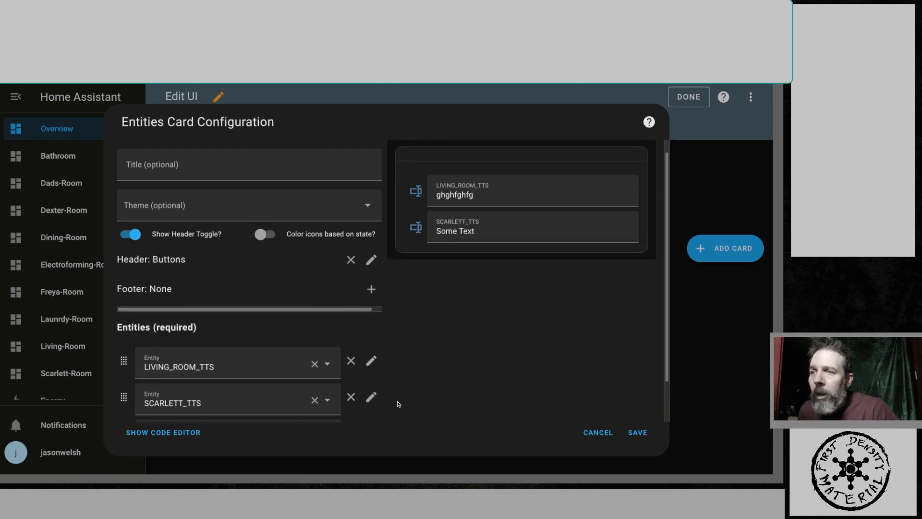
pyautogui.click(637, 433)
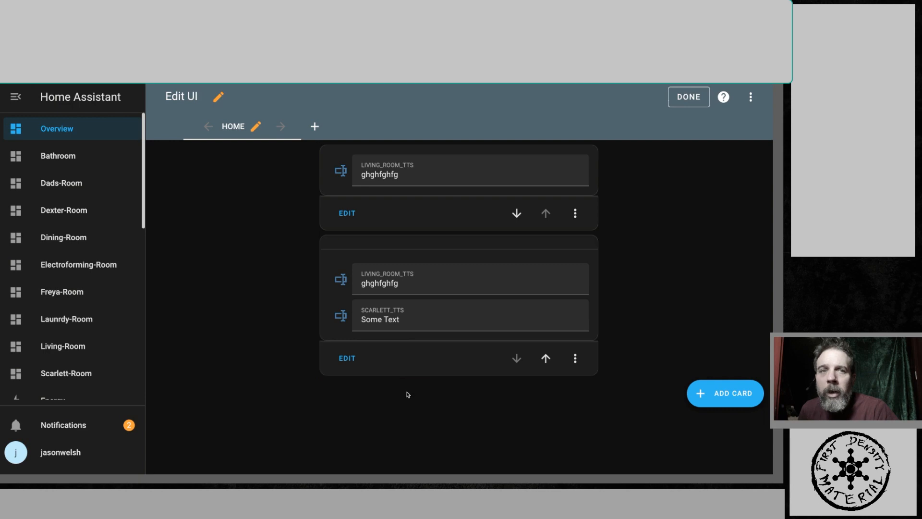
pyautogui.click(697, 105)
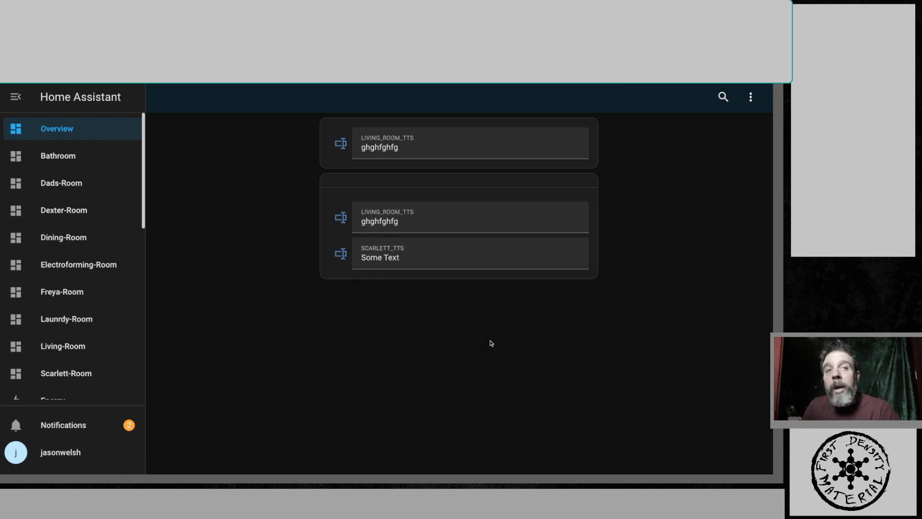
# - Review the automation's message template line in the tts home assistant document
pyautogui.click(395, 224)
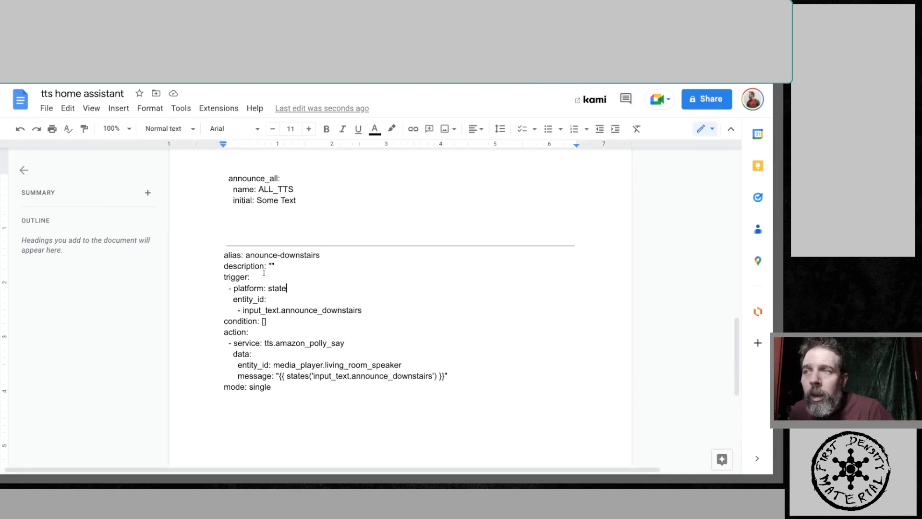
pyautogui.click(303, 399)
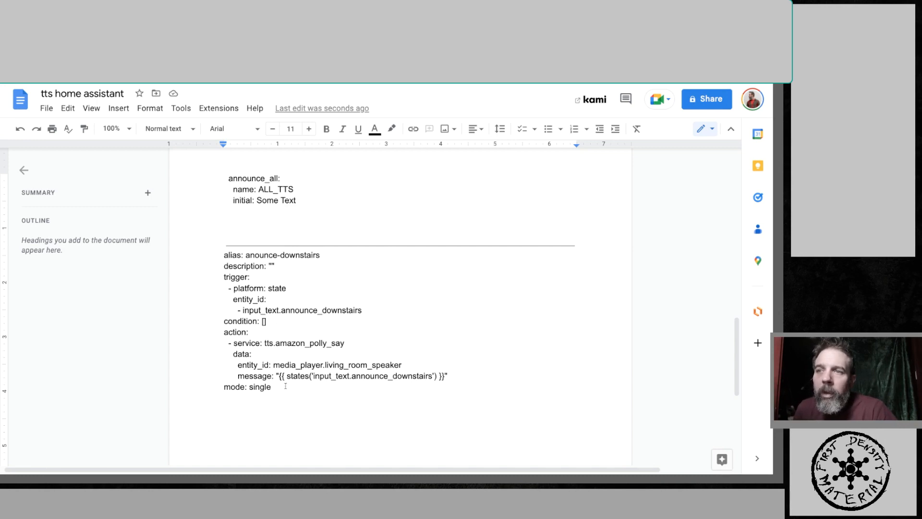
pyautogui.moveTo(450, 376); pyautogui.dragTo(221, 380)
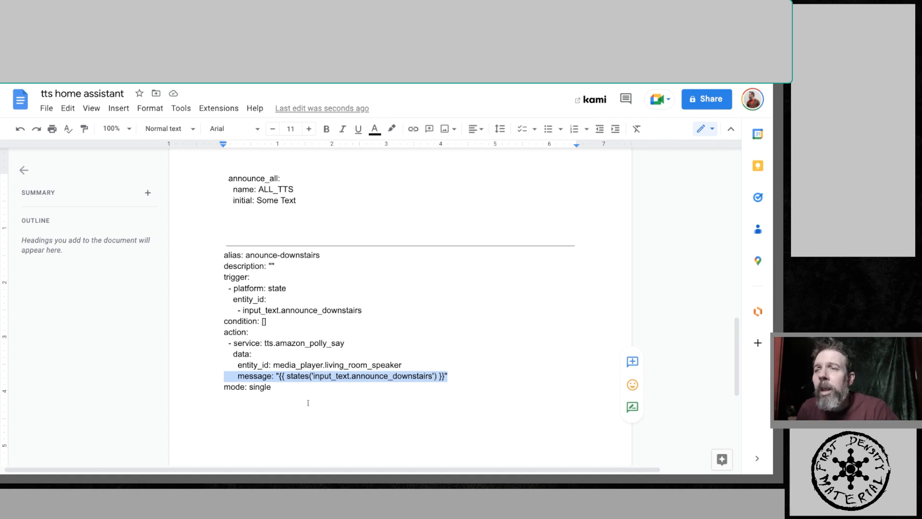
pyautogui.click(290, 402)
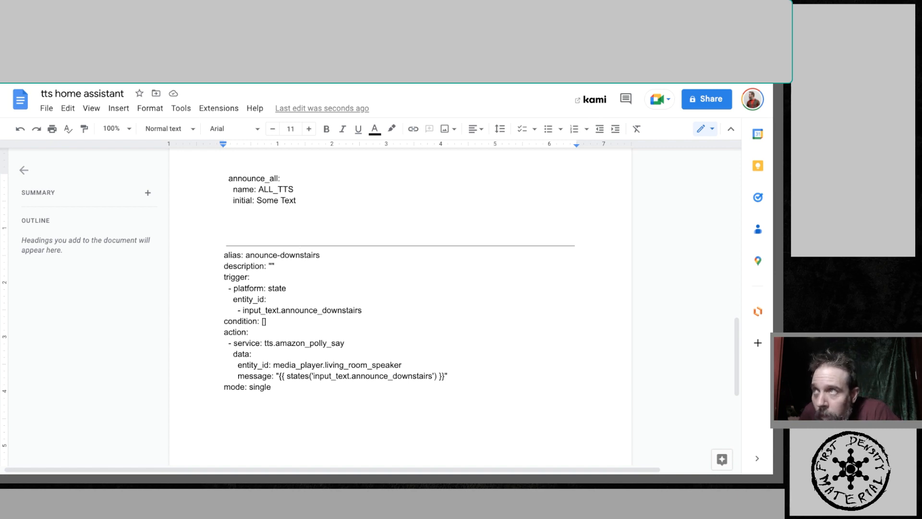
pyautogui.hotkey('ctrl', 'Tab')
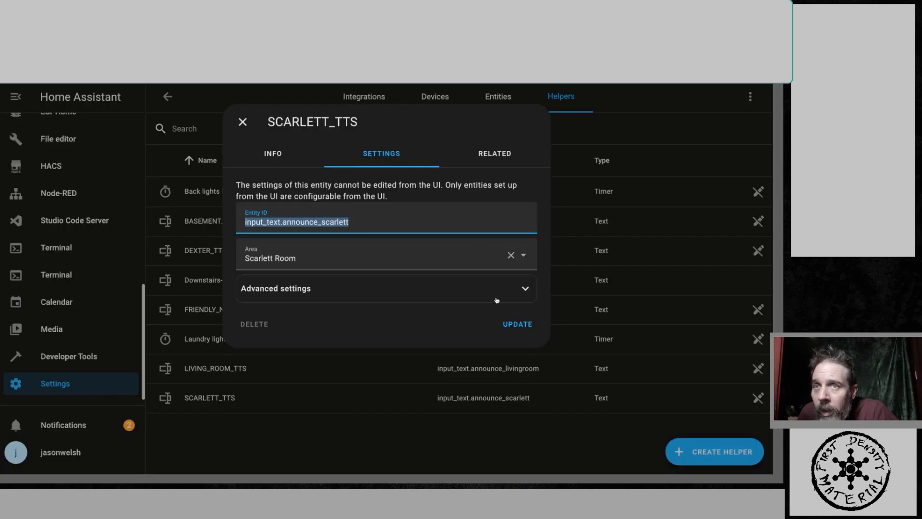
# - Copy the DEXTER_TTS helper's entity ID input_text.announce_dexter and paste it into the message template line of the tts home assistant document
pyautogui.click(242, 122)
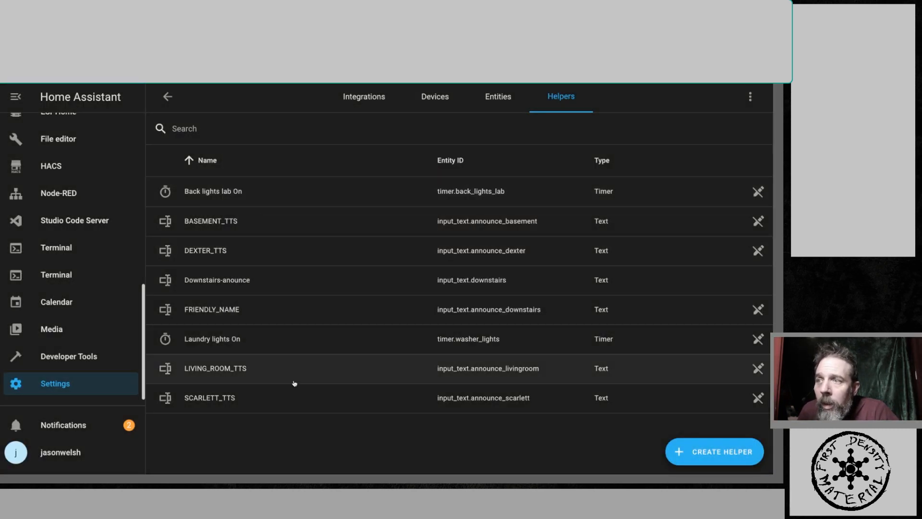
pyautogui.click(197, 256)
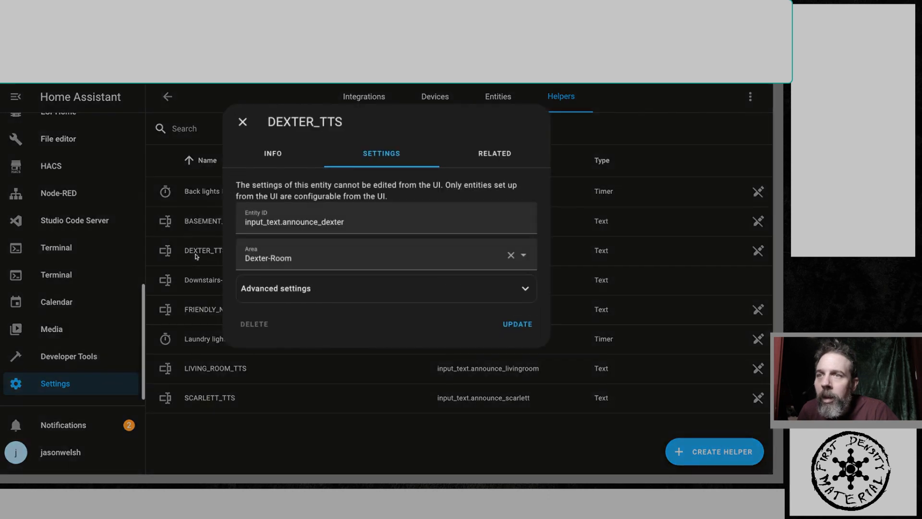
pyautogui.moveTo(350, 221); pyautogui.dragTo(244, 225)
pyautogui.hotkey('ctrl', 'c')
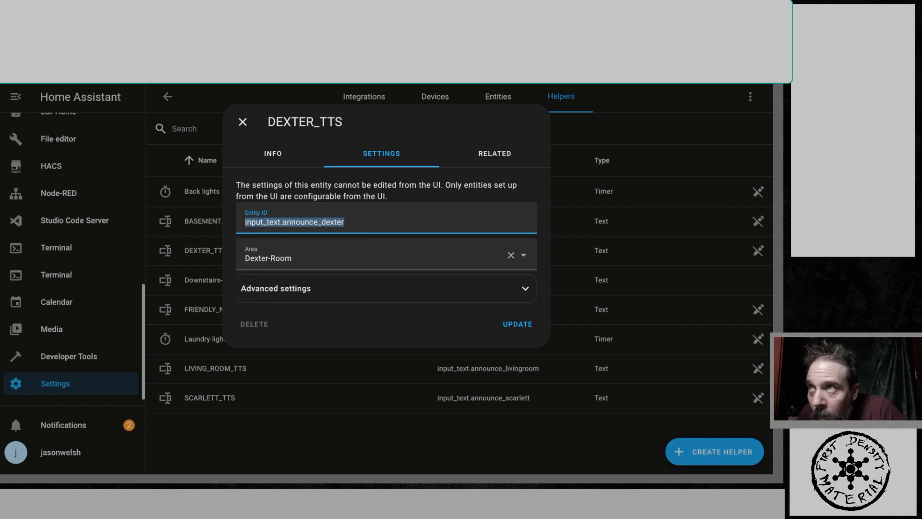
pyautogui.hotkey('ctrl', 'Tab')
pyautogui.click(339, 387)
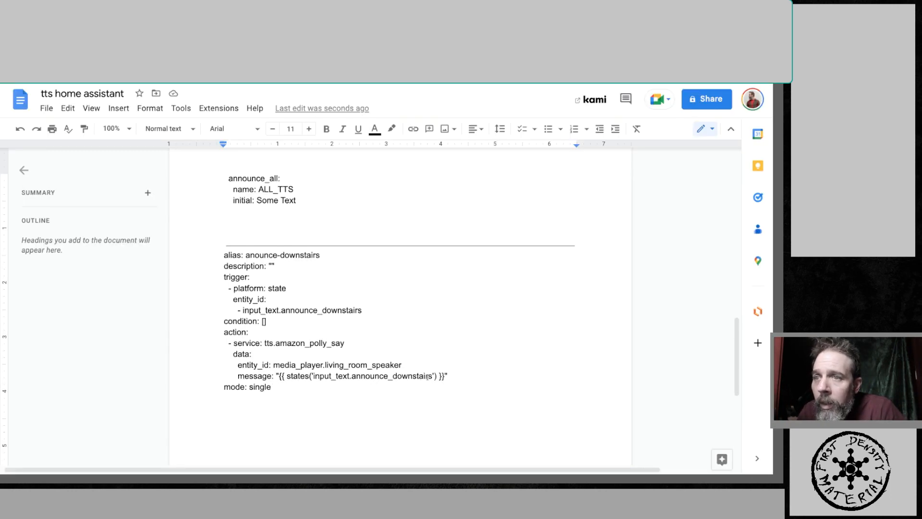
pyautogui.moveTo(433, 376); pyautogui.dragTo(313, 376)
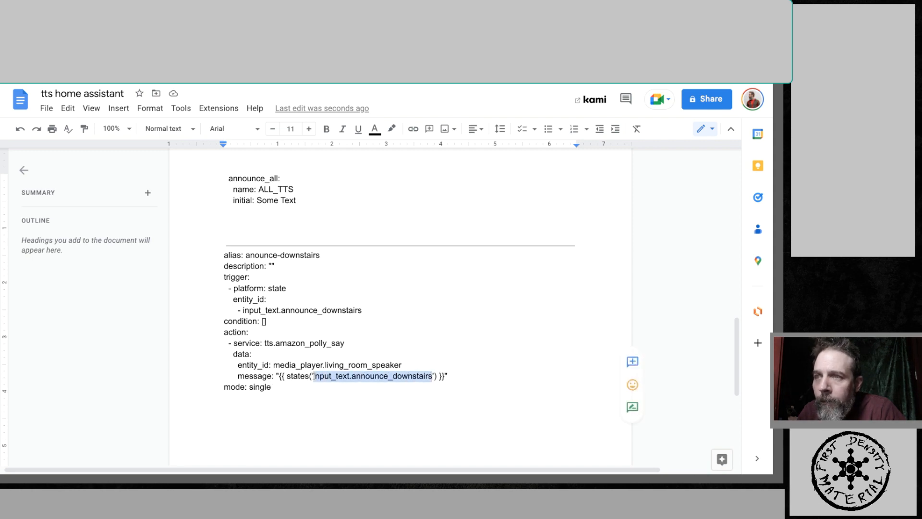
pyautogui.hotkey('ctrl', 'v')
pyautogui.click(376, 414)
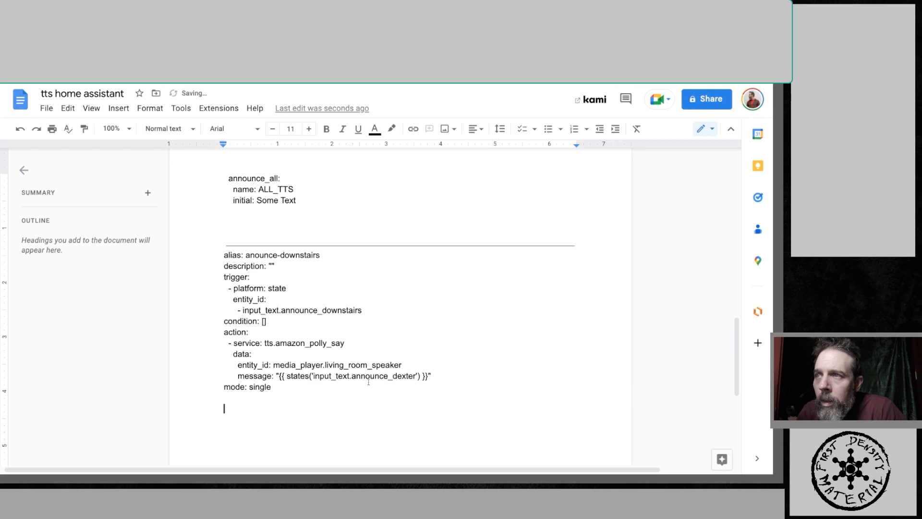
# - Change the automation alias in the document to anounce-dexter
pyautogui.click(319, 257)
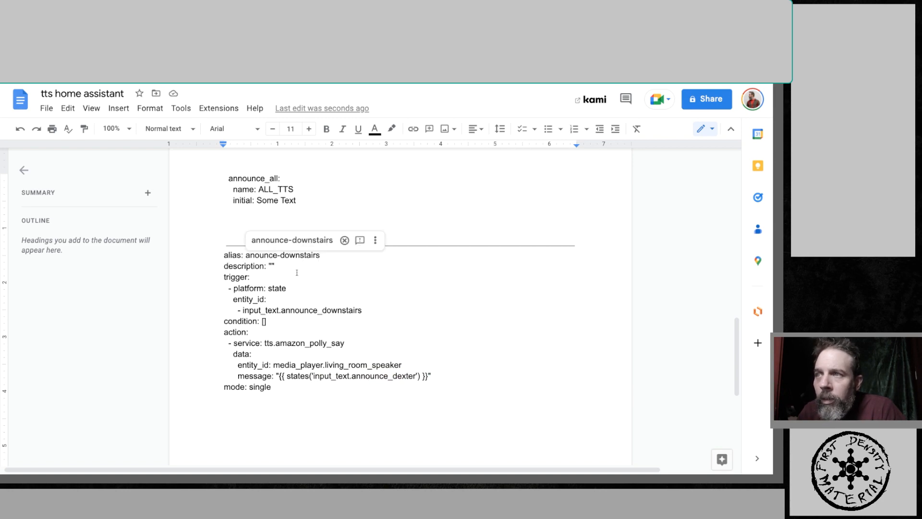
pyautogui.click(230, 255)
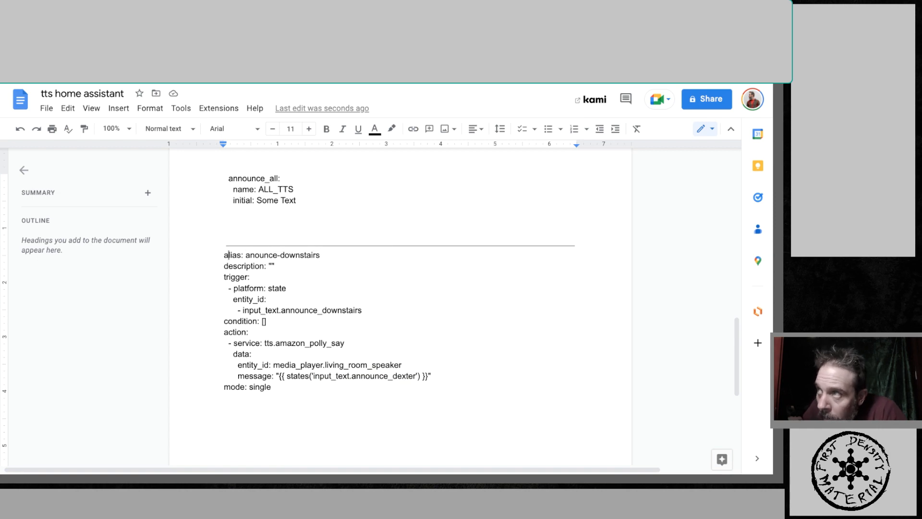
pyautogui.hotkey('ctrl', 'Tab')
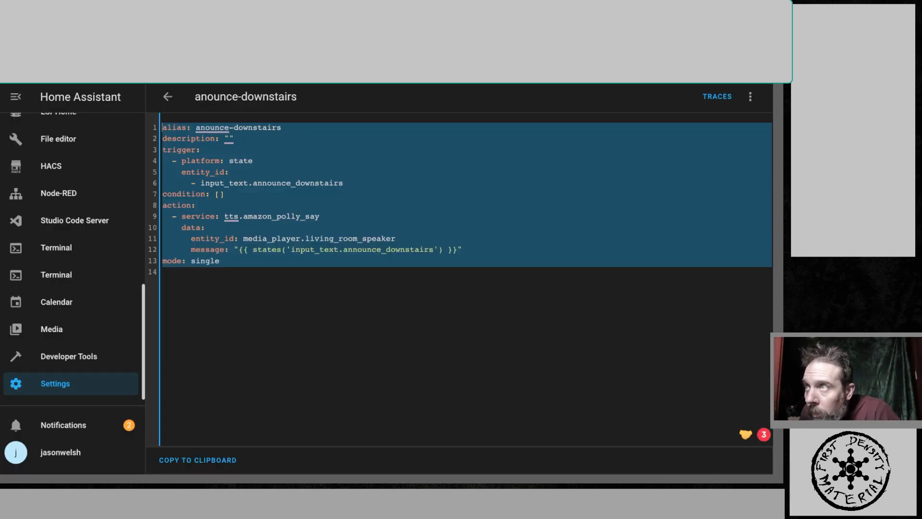
pyautogui.hotkey('ctrl', 'Tab')
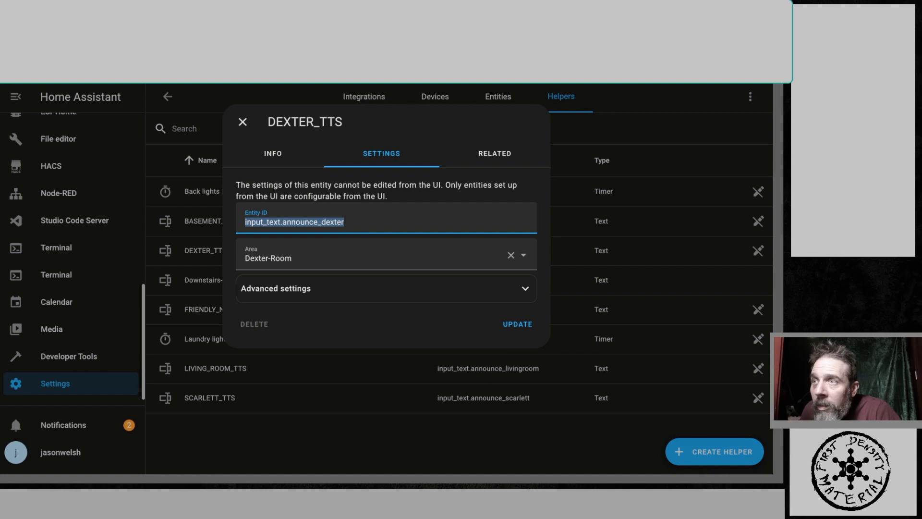
pyautogui.hotkey('ctrl', 'Tab')
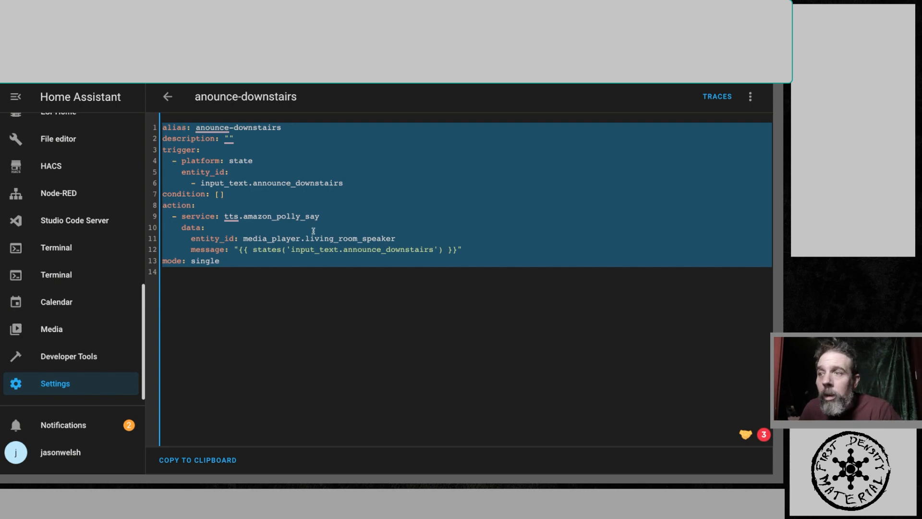
pyautogui.hotkey('ctrl', 'Tab')
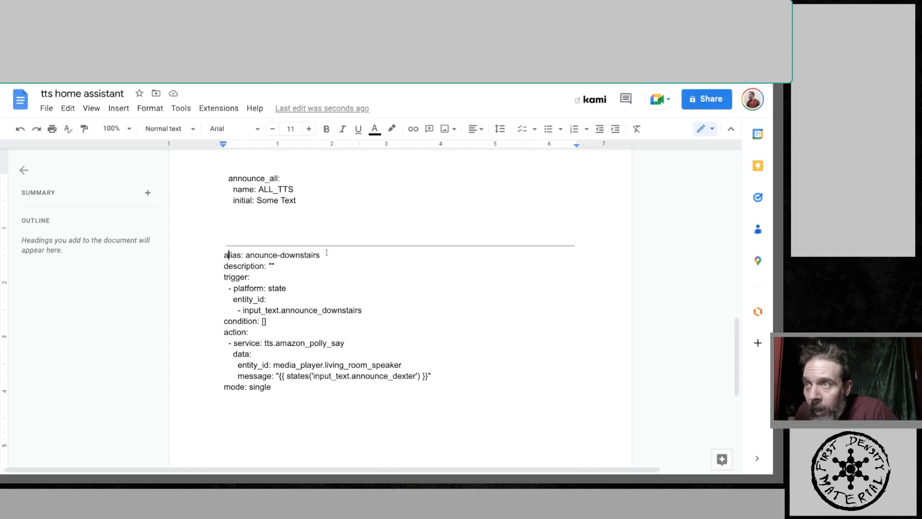
pyautogui.moveTo(318, 256); pyautogui.dragTo(281, 256)
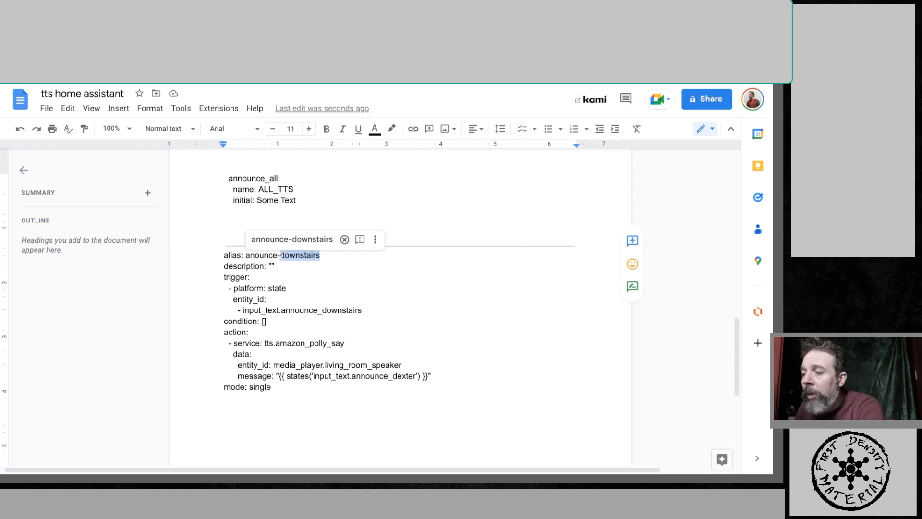
pyautogui.write('dexter')
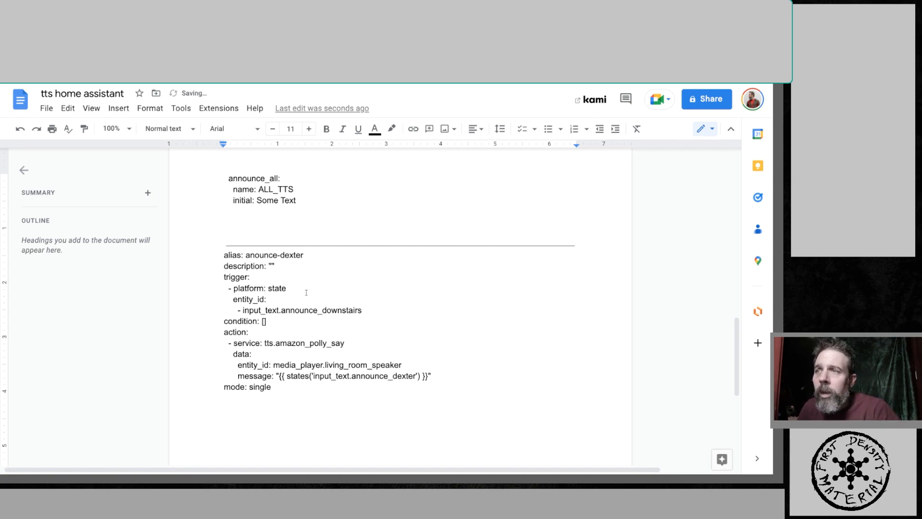
# - Replace the trigger entity ID in the document with input_text.announce_dexter
pyautogui.press('Down')
pyautogui.press('Down')
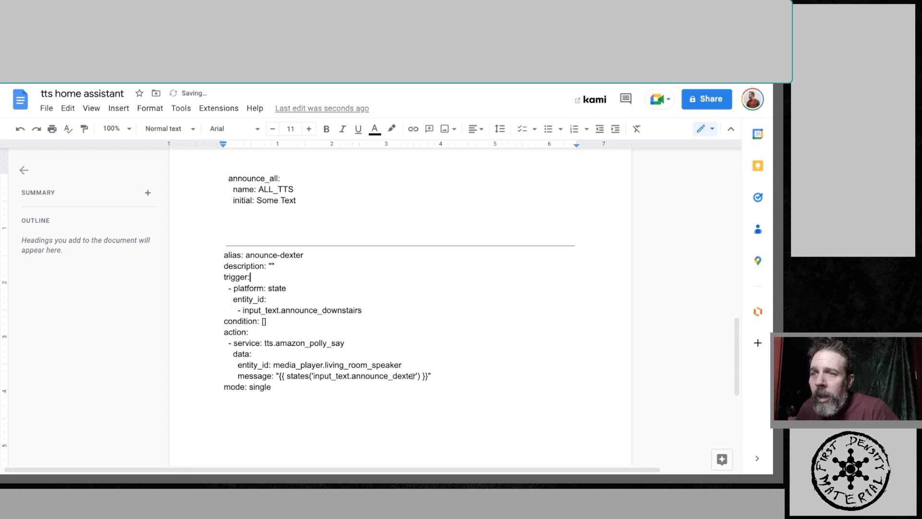
pyautogui.moveTo(416, 376); pyautogui.dragTo(314, 376)
pyautogui.hotkey('ctrl', 'c')
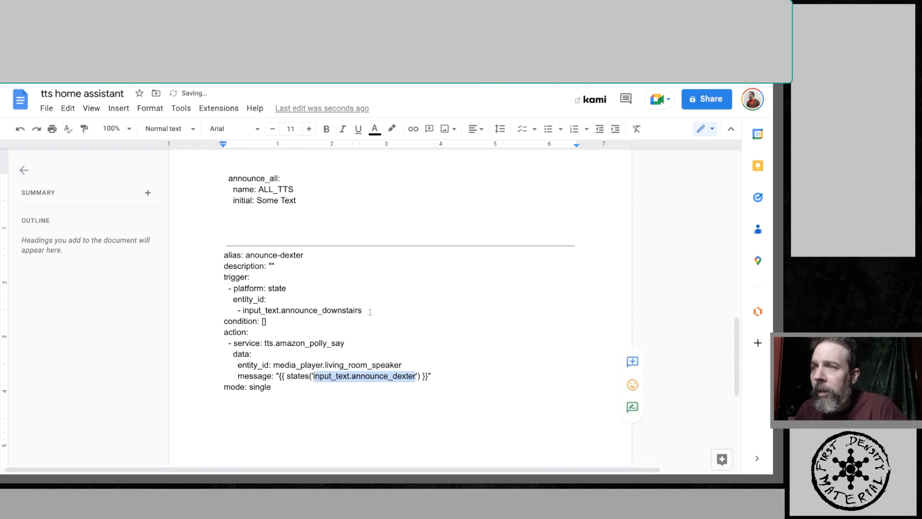
pyautogui.moveTo(364, 310); pyautogui.dragTo(243, 310)
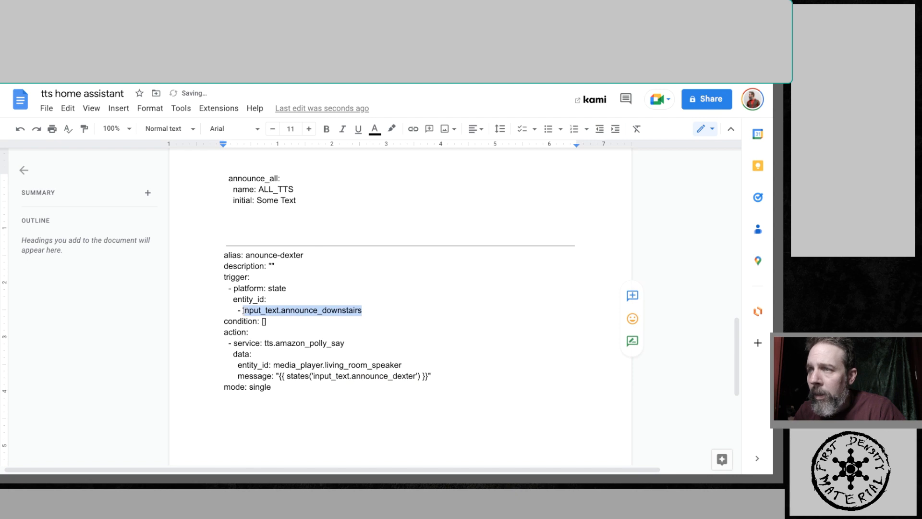
pyautogui.hotkey('ctrl', 'v')
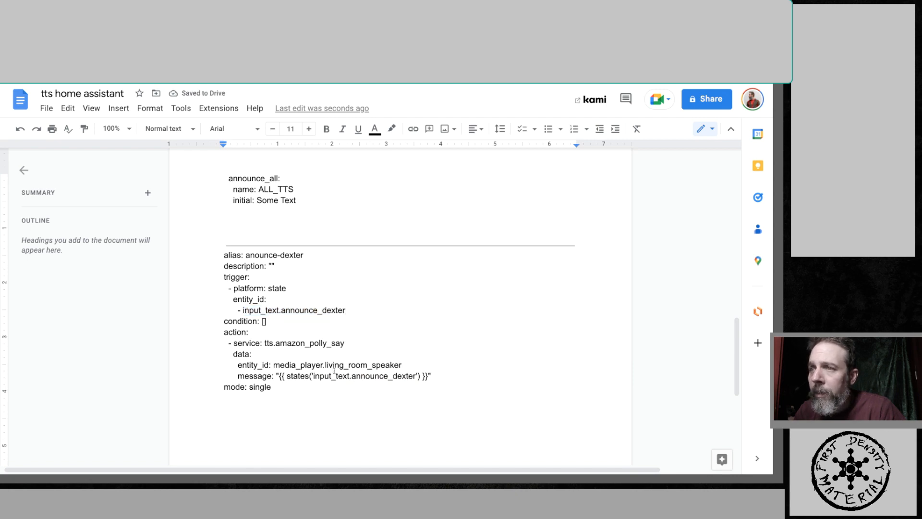
pyautogui.click(322, 404)
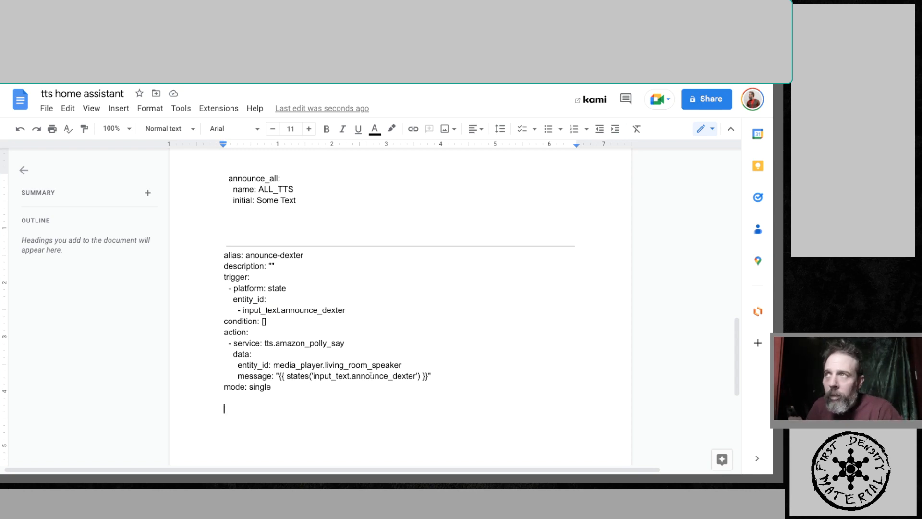
# - Open the Devices list under Devices & Services in Home Assistant's settings
pyautogui.hotkey('ctrl', 'shift', 'Tab')
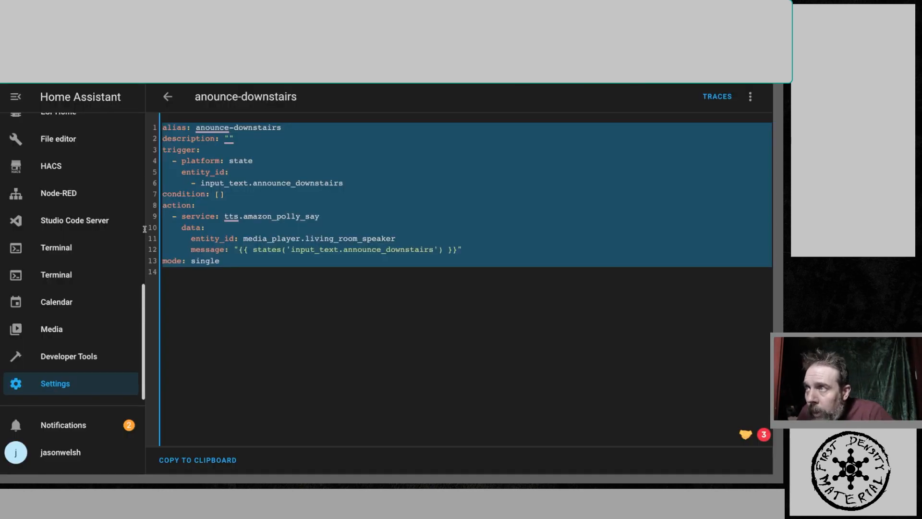
pyautogui.click(116, 224)
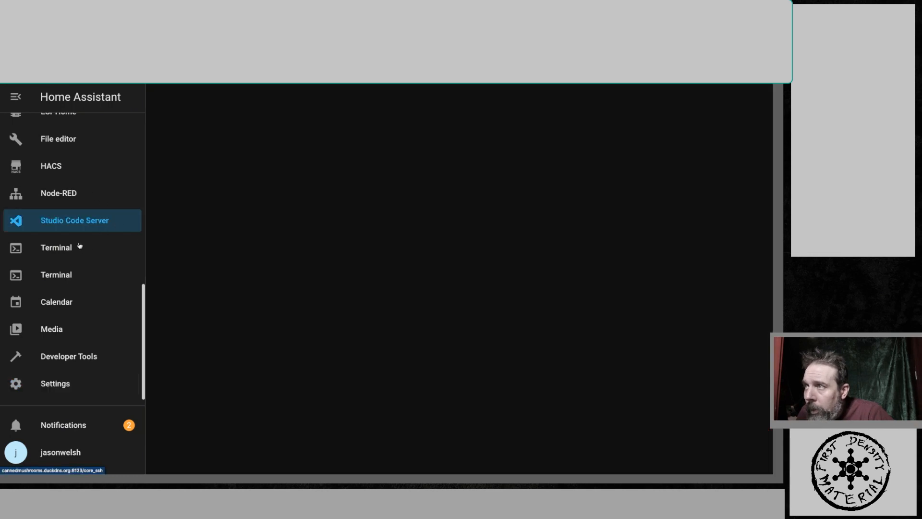
pyautogui.scroll(10, 82, 255)
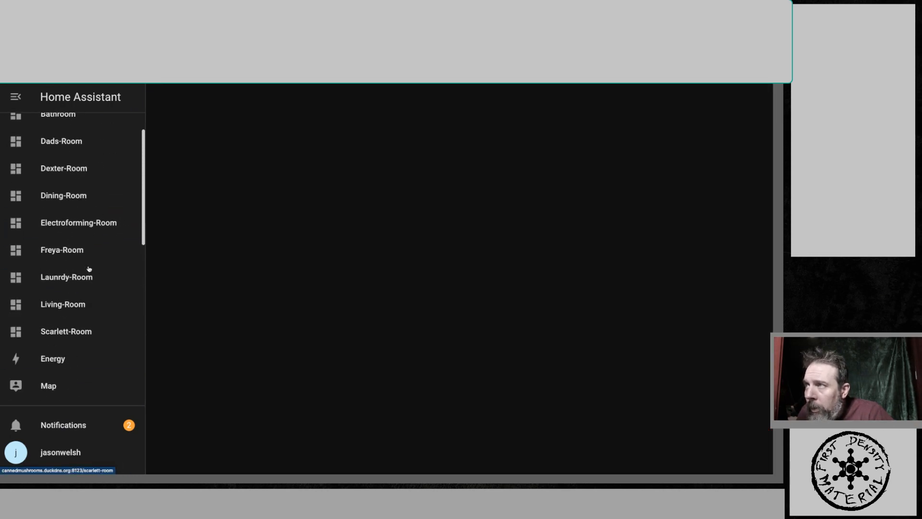
pyautogui.scroll(-10, 122, 302)
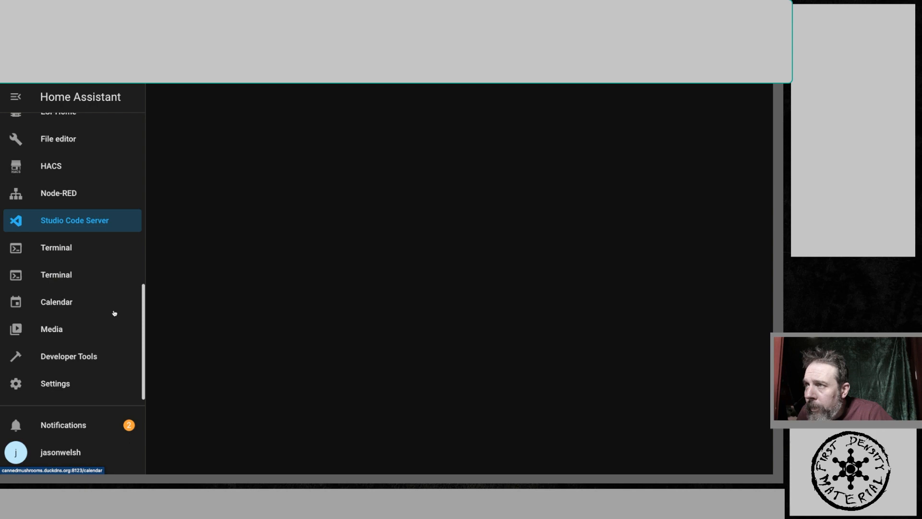
pyautogui.click(60, 387)
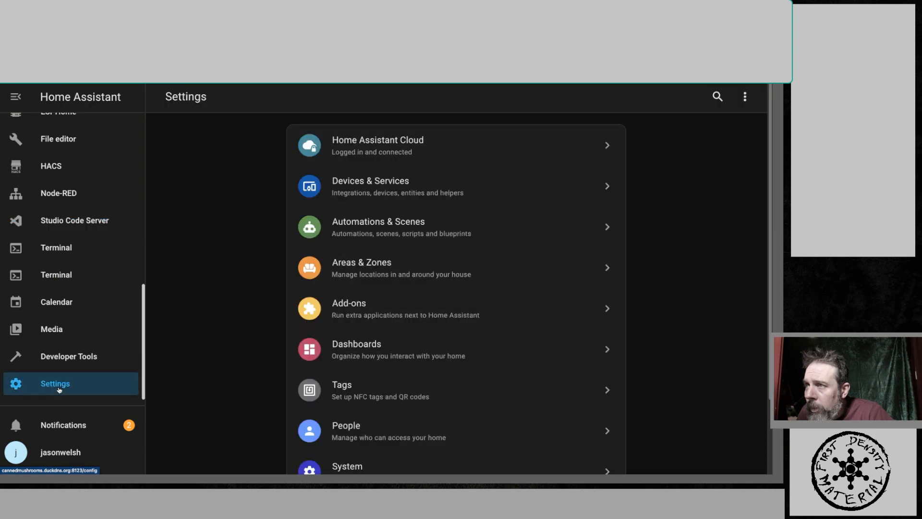
pyautogui.click(362, 190)
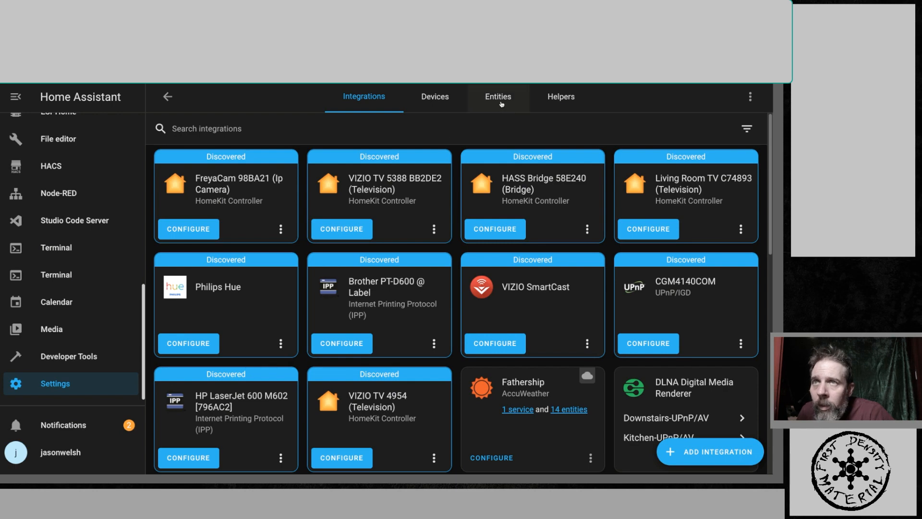
pyautogui.click(450, 99)
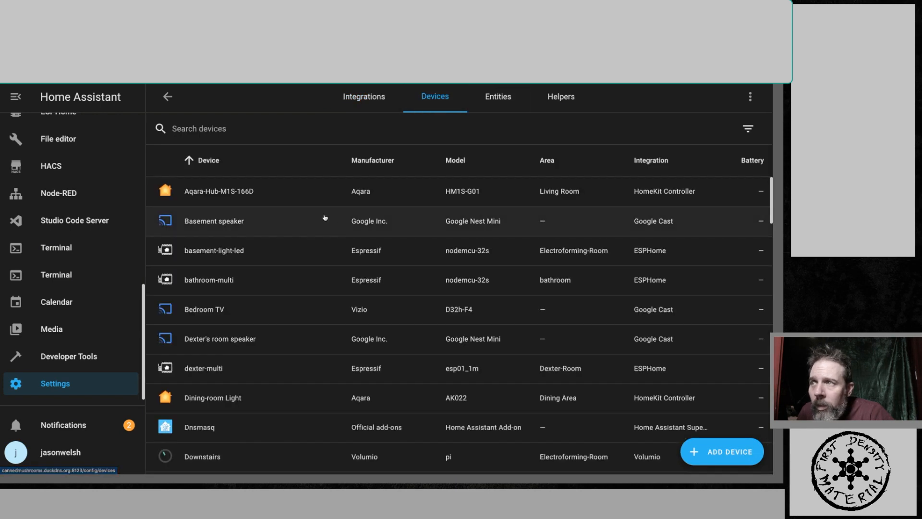
# - Examine Dexter's room speaker device page from the devices list and return to the list
pyautogui.scroll(-1, 322, 240)
pyautogui.scroll(-2, 323, 240)
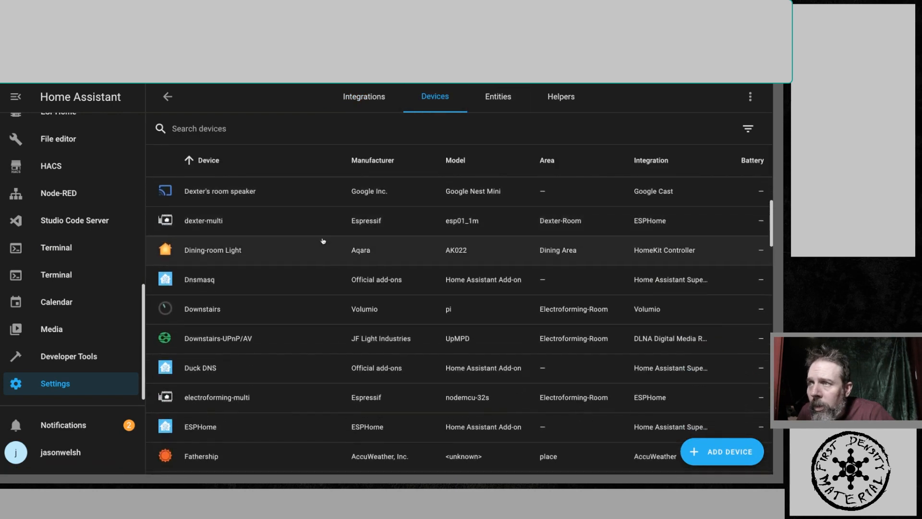
pyautogui.scroll(-1, 324, 239)
pyautogui.scroll(-2, 323, 240)
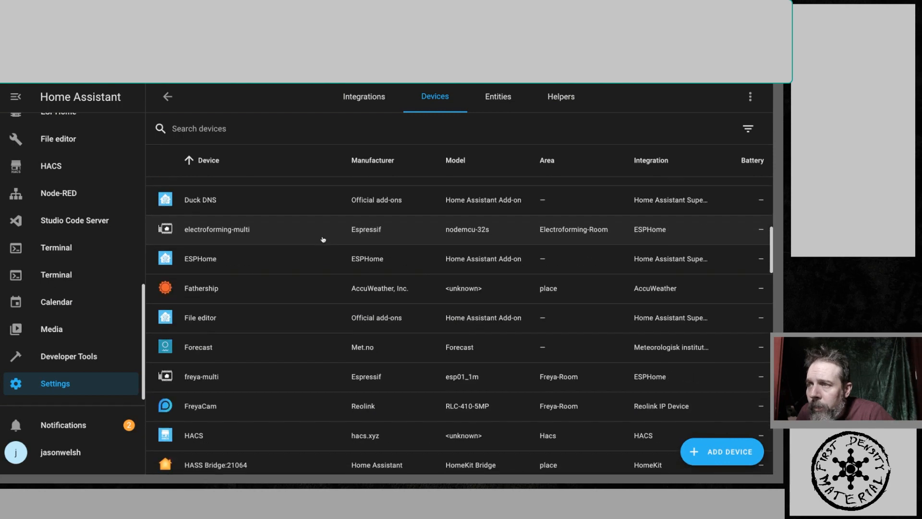
pyautogui.scroll(5, 264, 238)
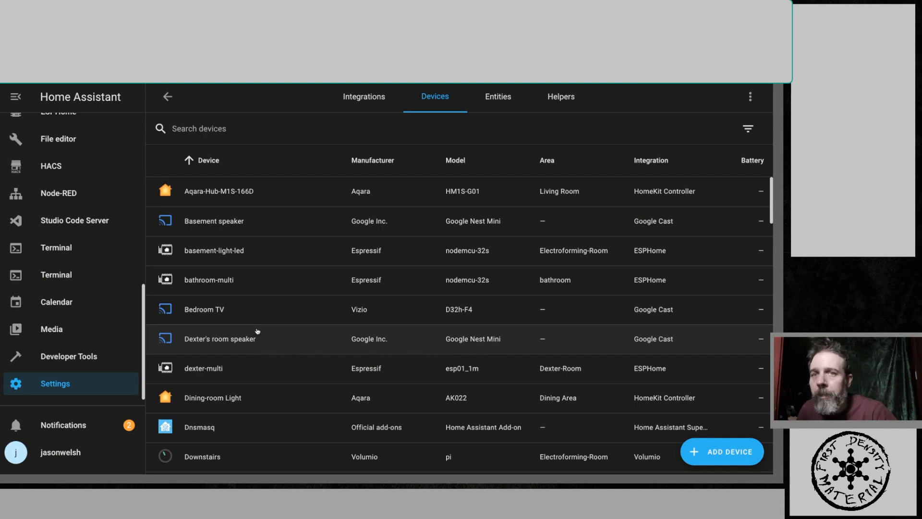
pyautogui.click(192, 336)
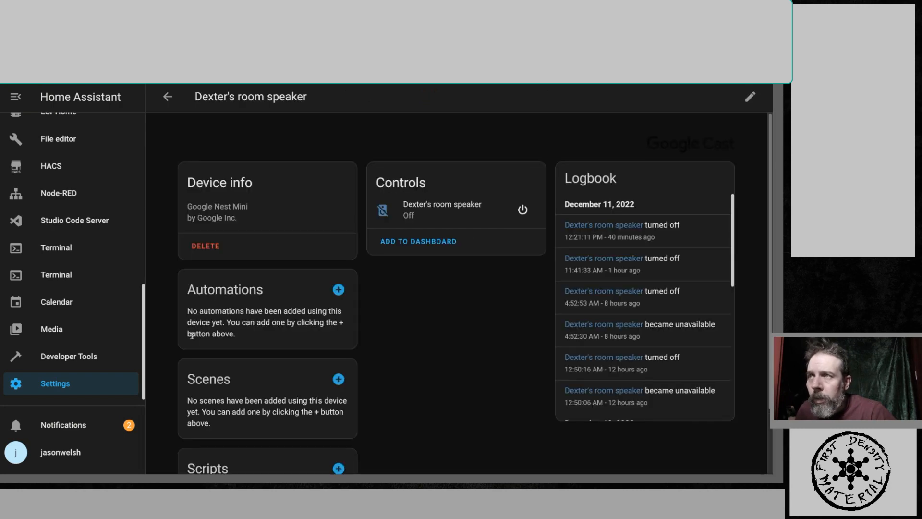
pyautogui.scroll(-1, 287, 297)
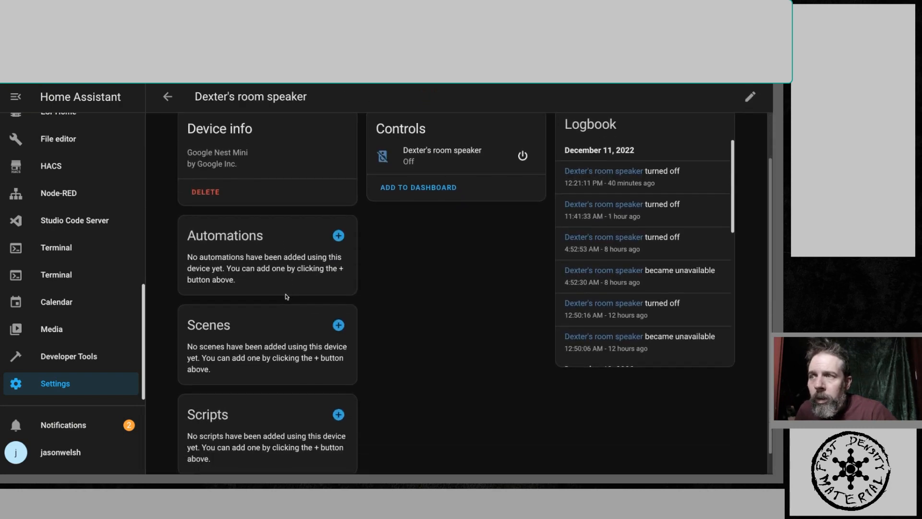
pyautogui.scroll(1, 287, 297)
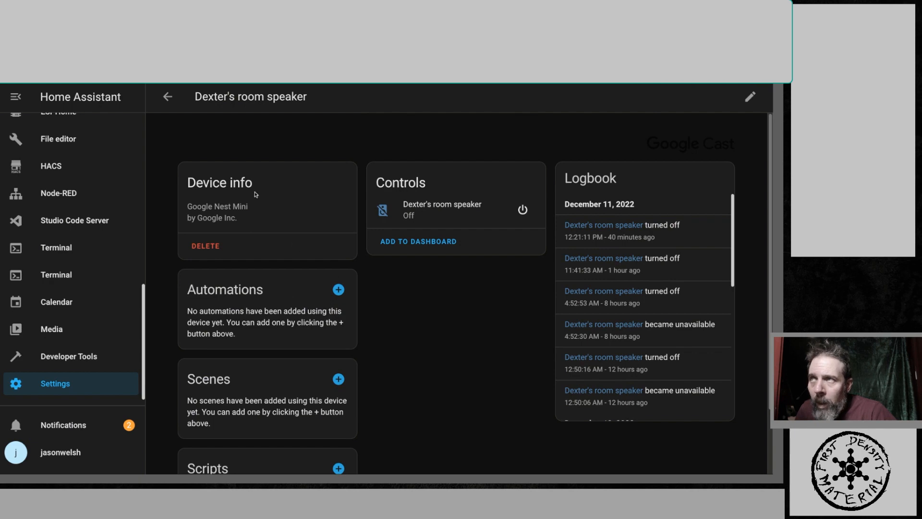
pyautogui.click(166, 98)
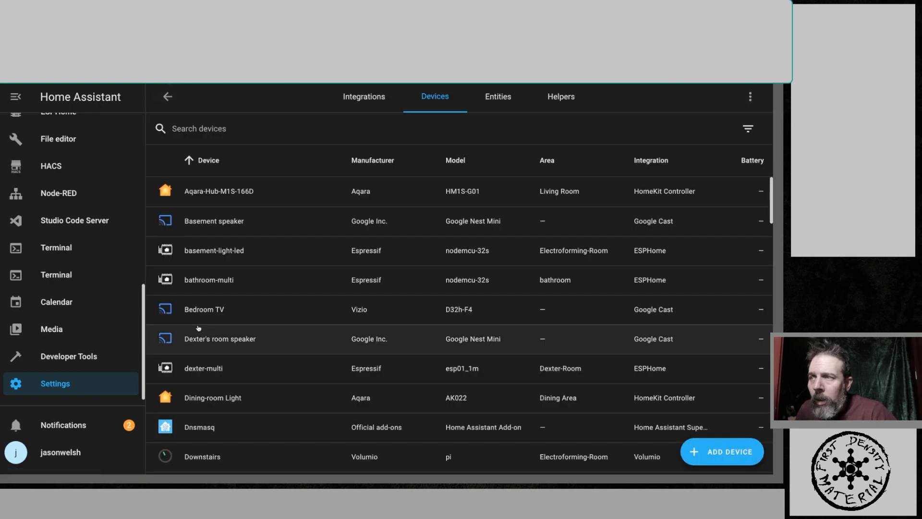
# - Search the Entities list for dexter and browse the matching entities
pyautogui.click(493, 100)
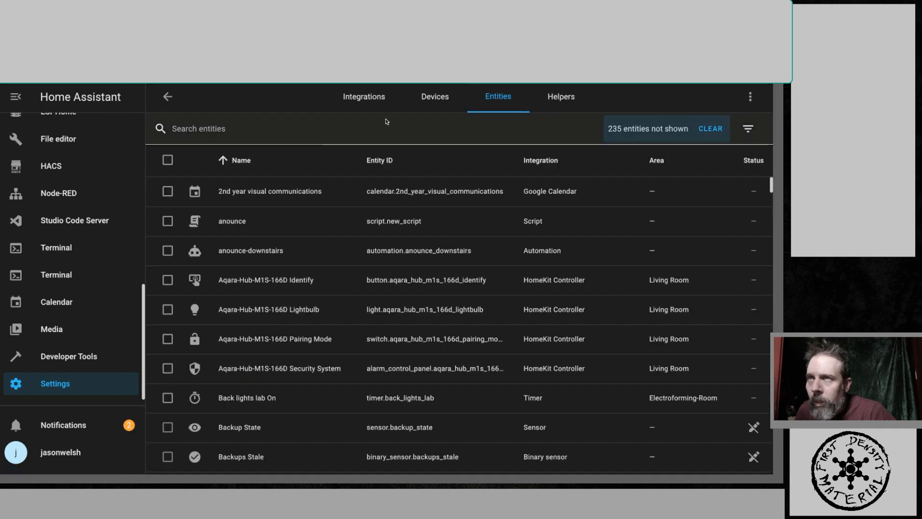
pyautogui.click(364, 131)
pyautogui.write('d')
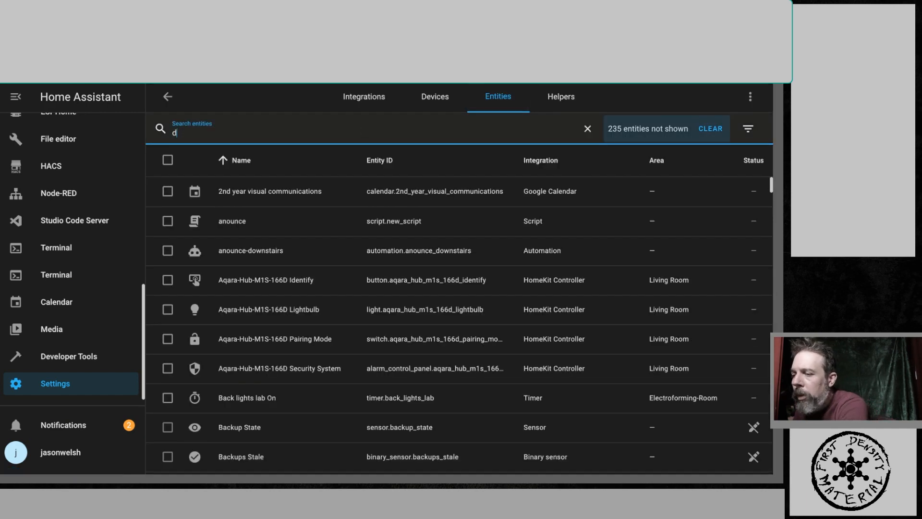
pyautogui.write('exter')
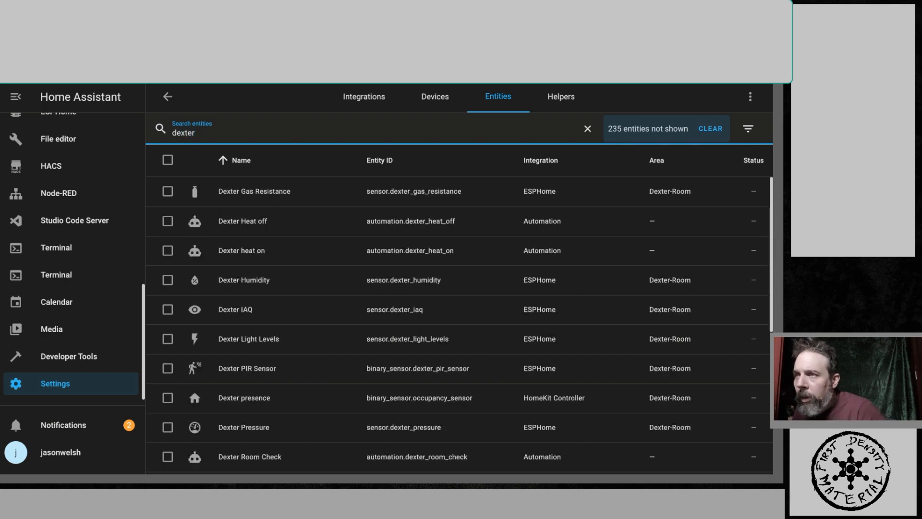
pyautogui.scroll(-5, 374, 279)
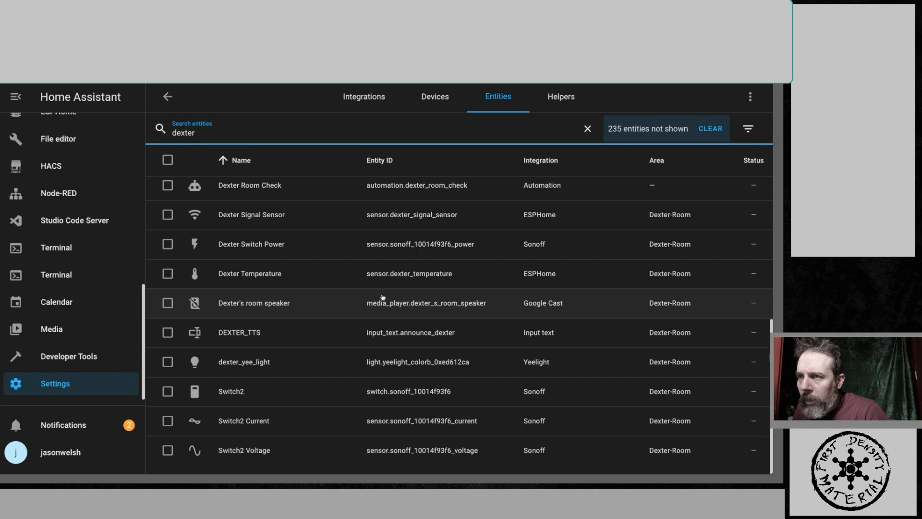
pyautogui.scroll(1, 382, 297)
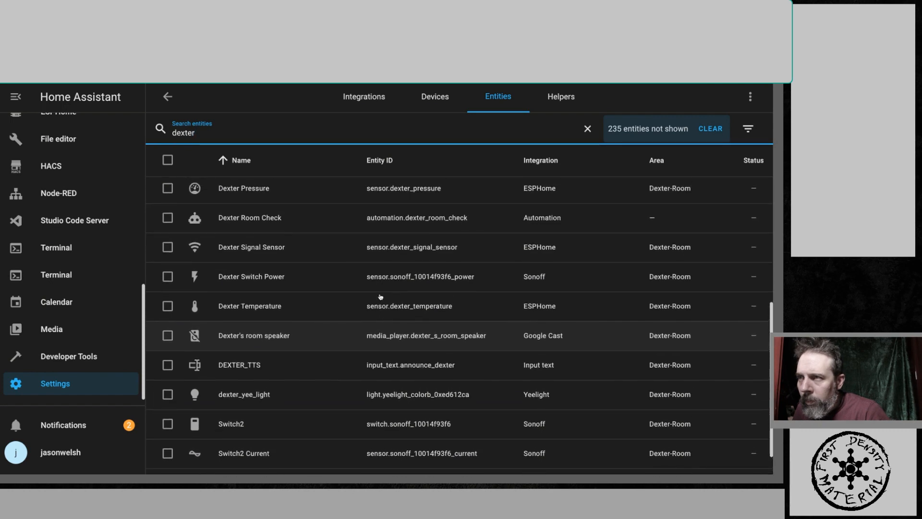
pyautogui.scroll(4, 381, 297)
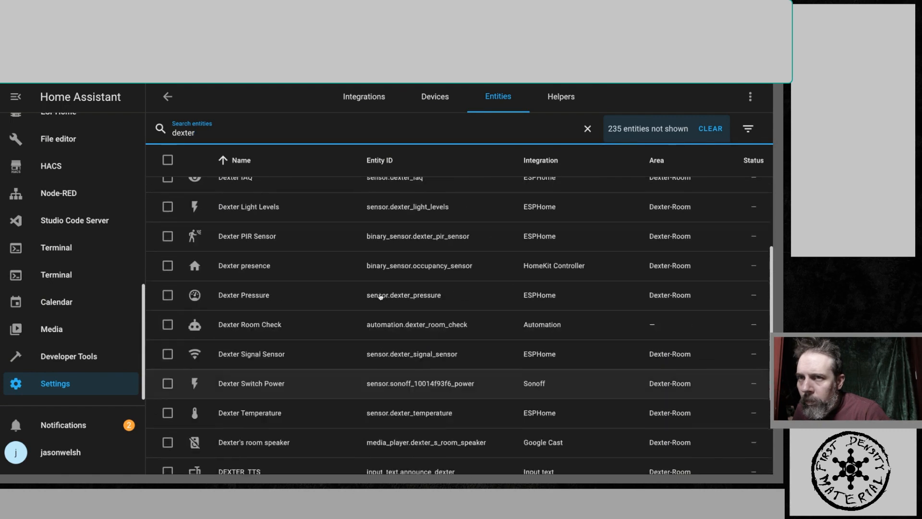
pyautogui.scroll(2, 381, 296)
pyautogui.scroll(-6, 381, 297)
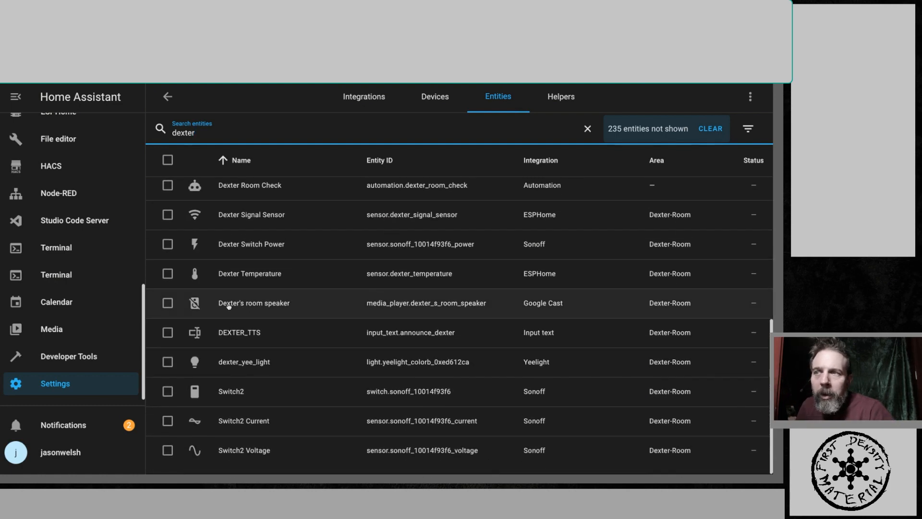
# - Copy the entity ID of Dexter's room speaker and paste it as the action's entity_id in the document, replacing media_player.living_room_speaker
pyautogui.click(228, 307)
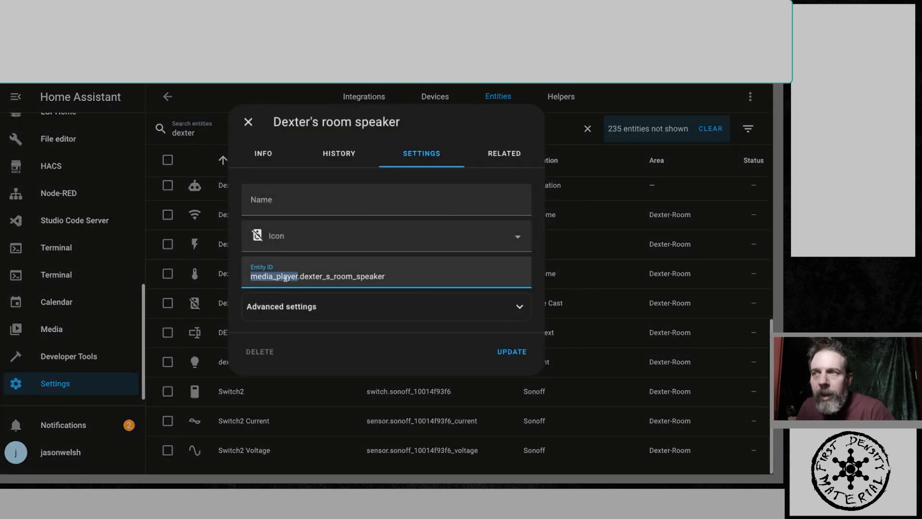
pyautogui.tripleClick(285, 277)
pyautogui.hotkey('ctrl', 'c')
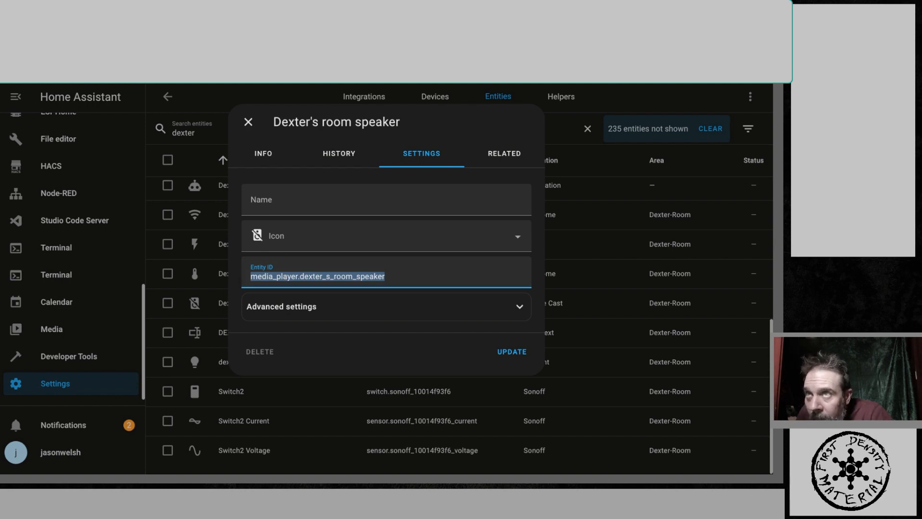
pyautogui.hotkey('alt', 'Tab')
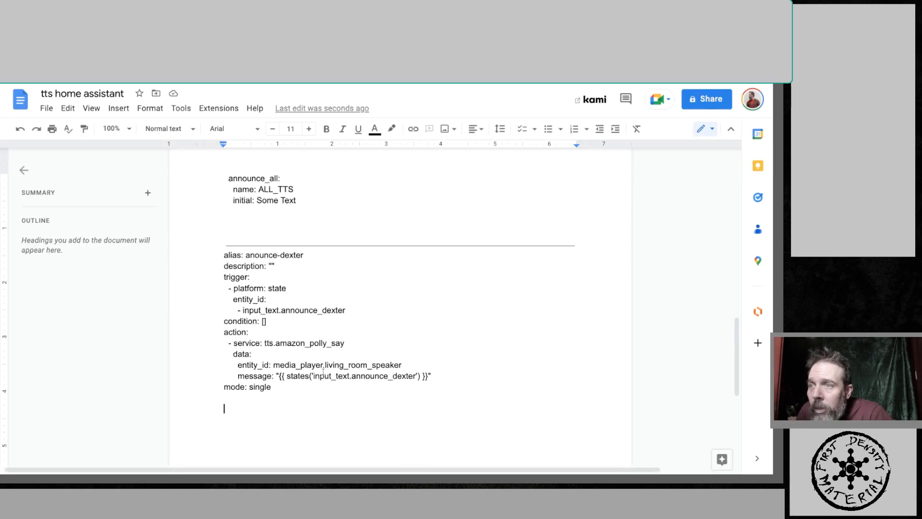
pyautogui.moveTo(402, 365); pyautogui.dragTo(274, 366)
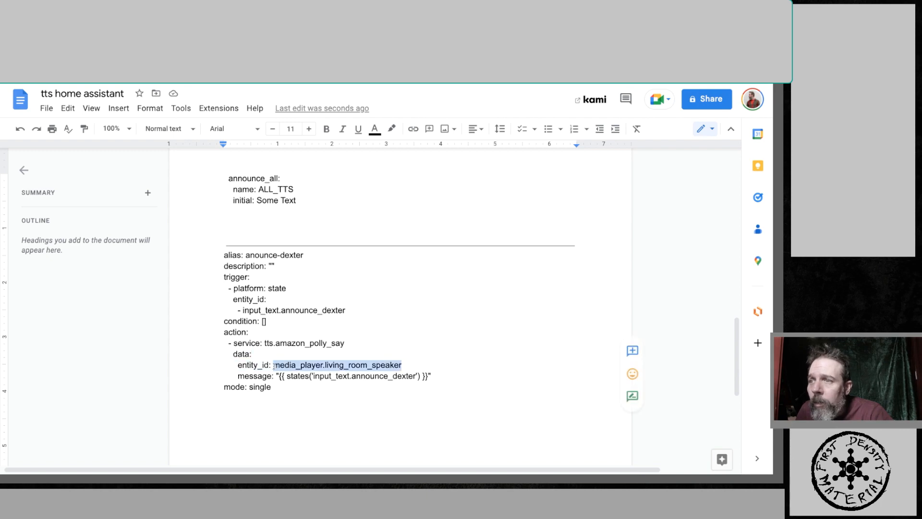
pyautogui.hotkey('ctrl', 'v')
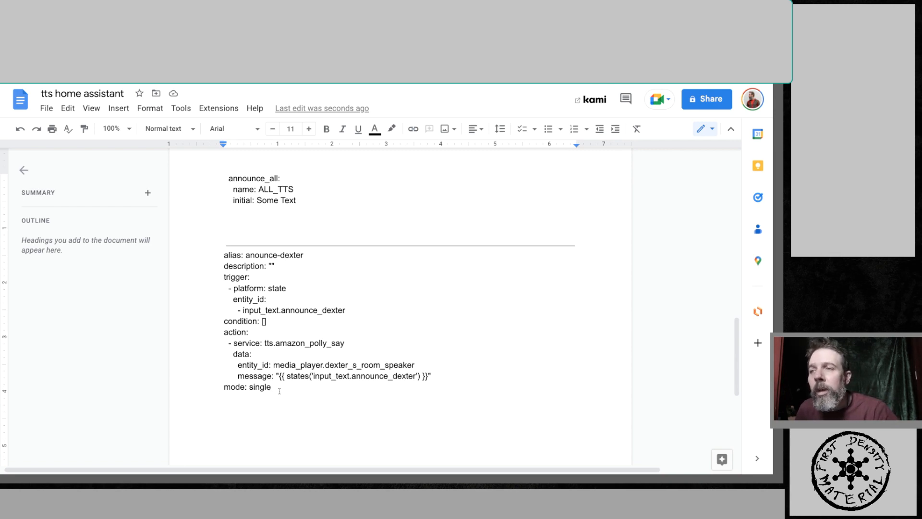
# - Select the whole anounce-dexter automation YAML in the document and switch back to Home Assistant
pyautogui.moveTo(273, 388); pyautogui.dragTo(204, 255)
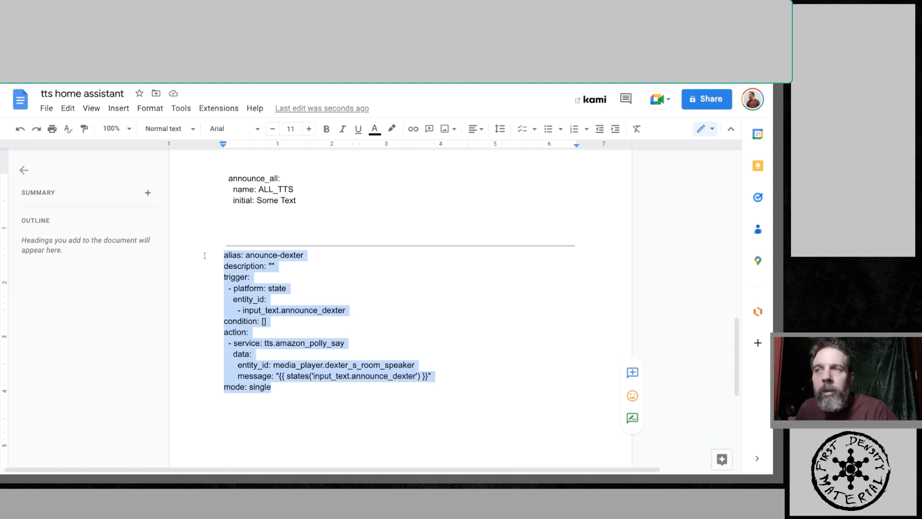
pyautogui.scroll(-1, 280, 270)
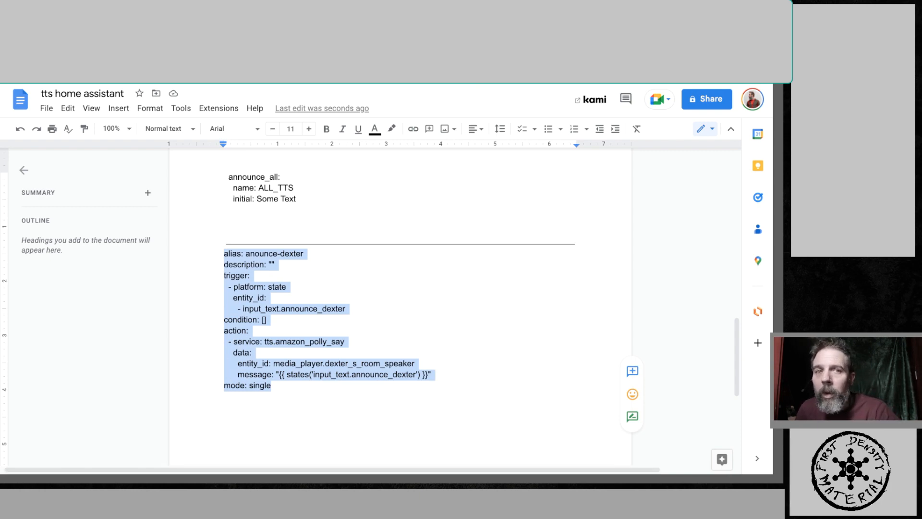
pyautogui.moveTo(388, 459)
pyautogui.click(540, 457)
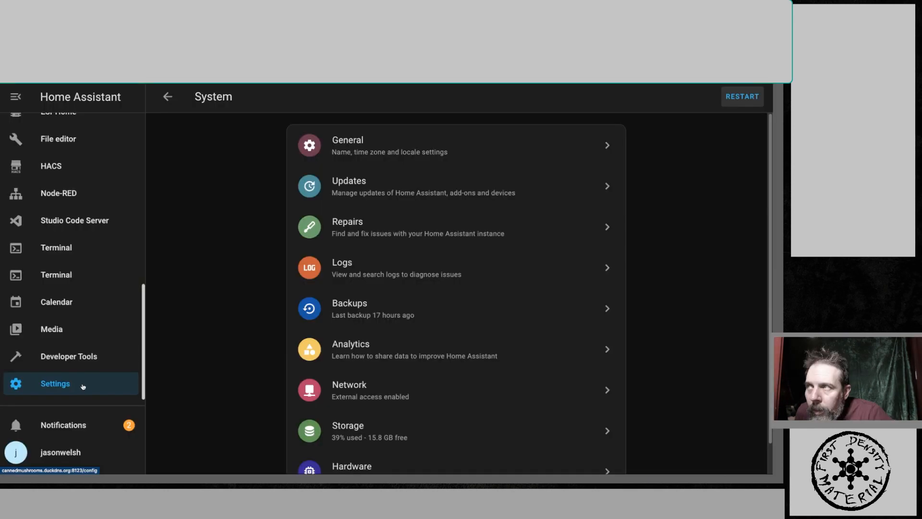
# - Open the Overview dashboard and place the cursor in the DEXTER_TTS text field
pyautogui.scroll(10, 93, 277)
pyautogui.click(67, 130)
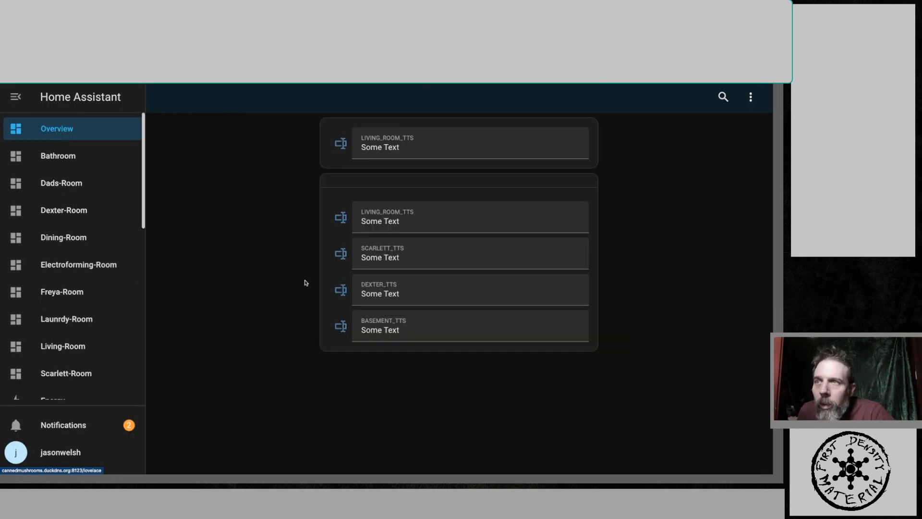
pyautogui.click(398, 299)
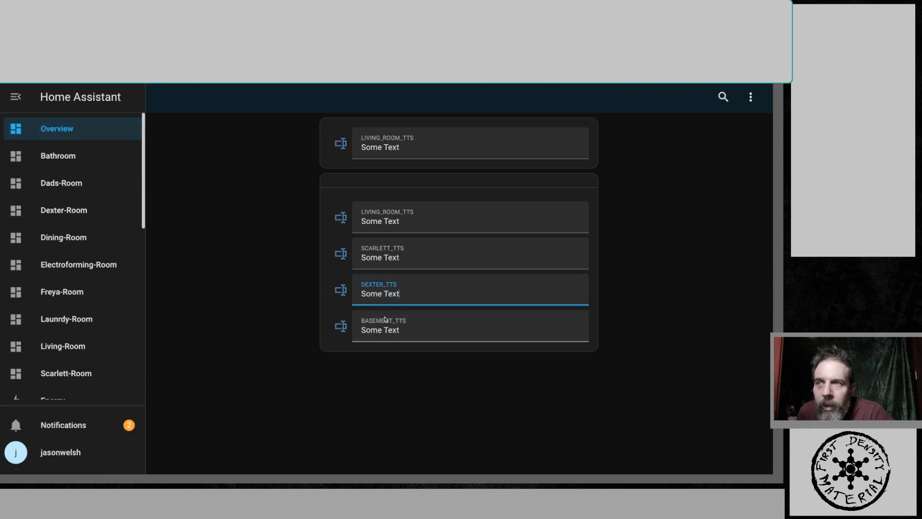
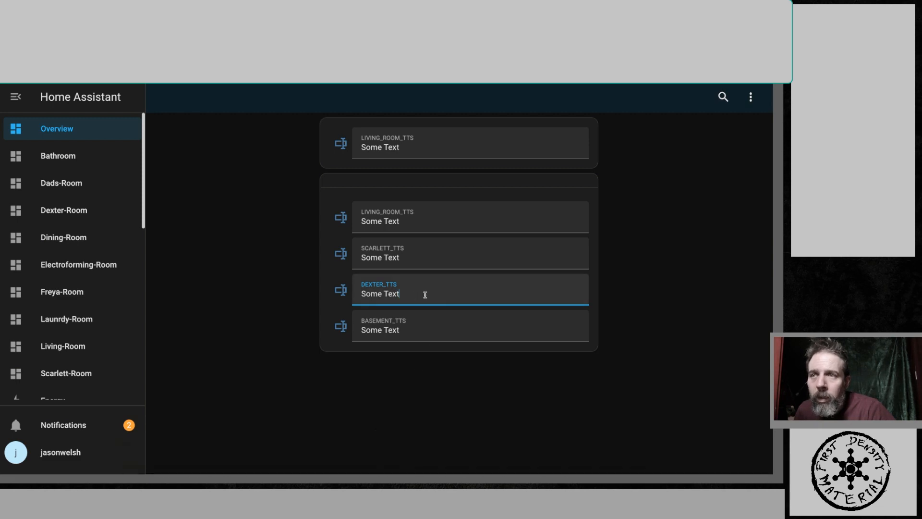
pyautogui.moveTo(425, 294); pyautogui.dragTo(362, 294)
pyautogui.moveTo(487, 473)
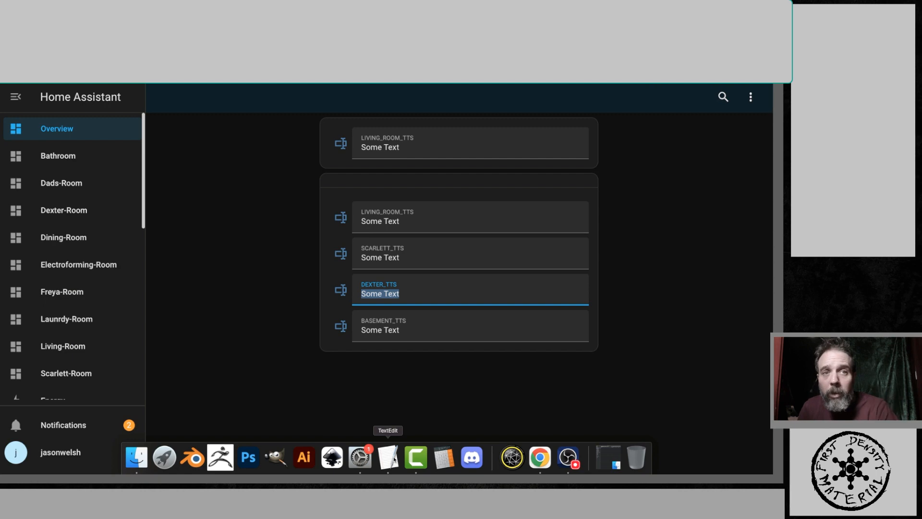
pyautogui.moveTo(517, 474)
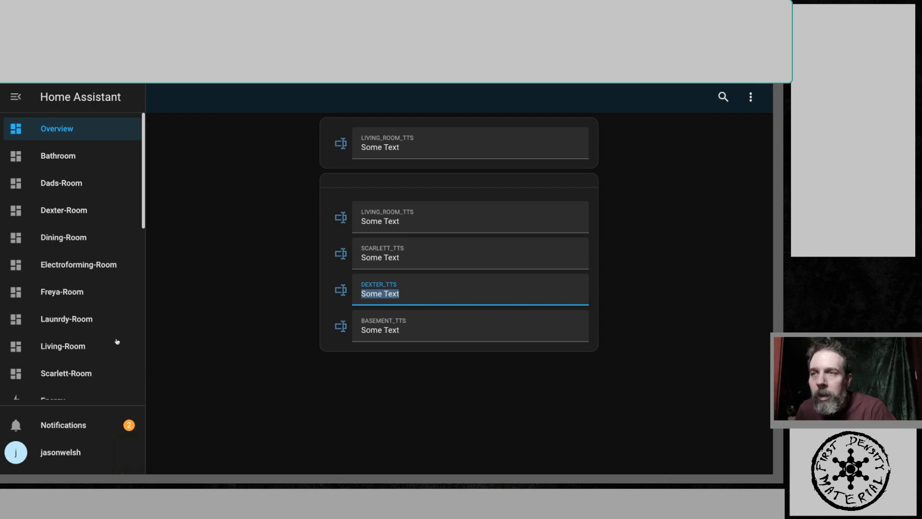
# - Open the Entities list under Settings' Devices & Services and browse through the entities
pyautogui.scroll(-8, 104, 344)
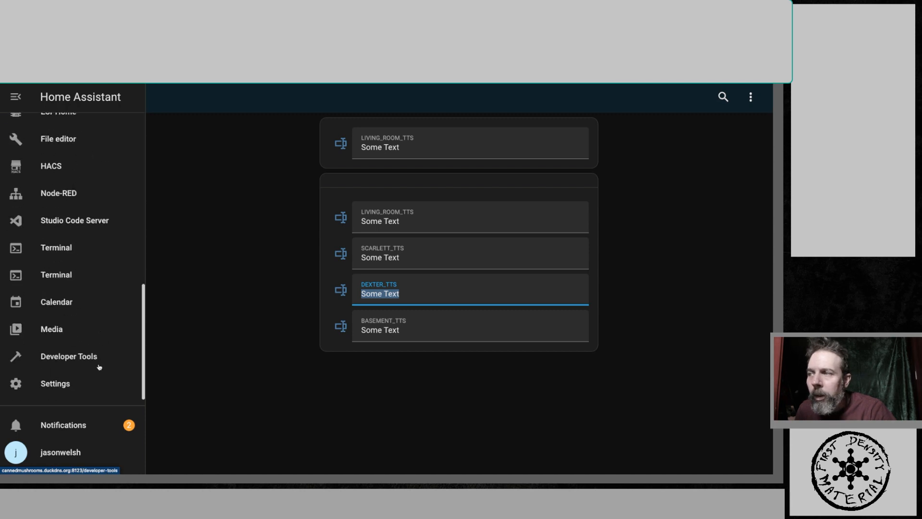
pyautogui.click(77, 387)
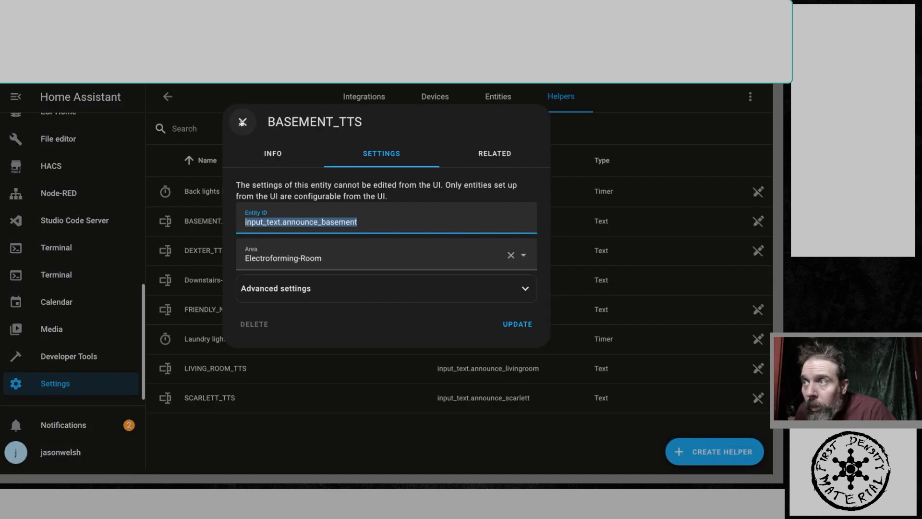
pyautogui.click(244, 120)
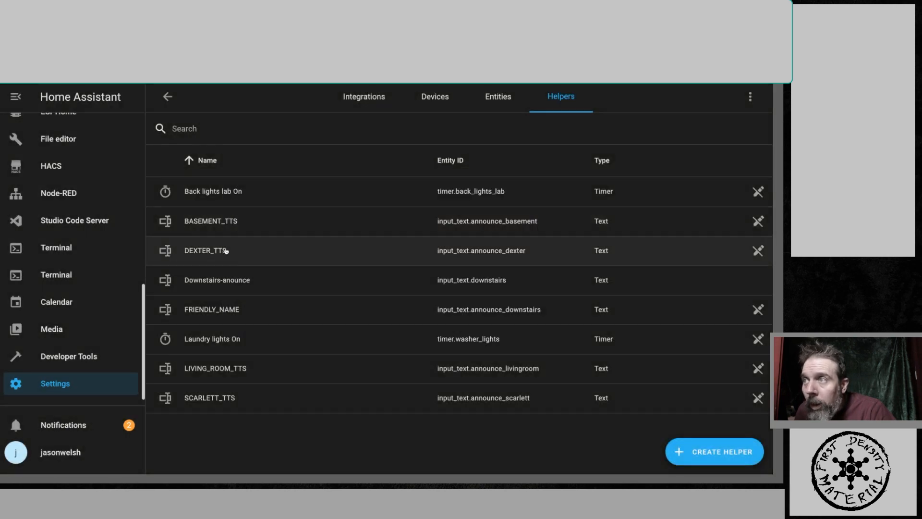
pyautogui.click(477, 100)
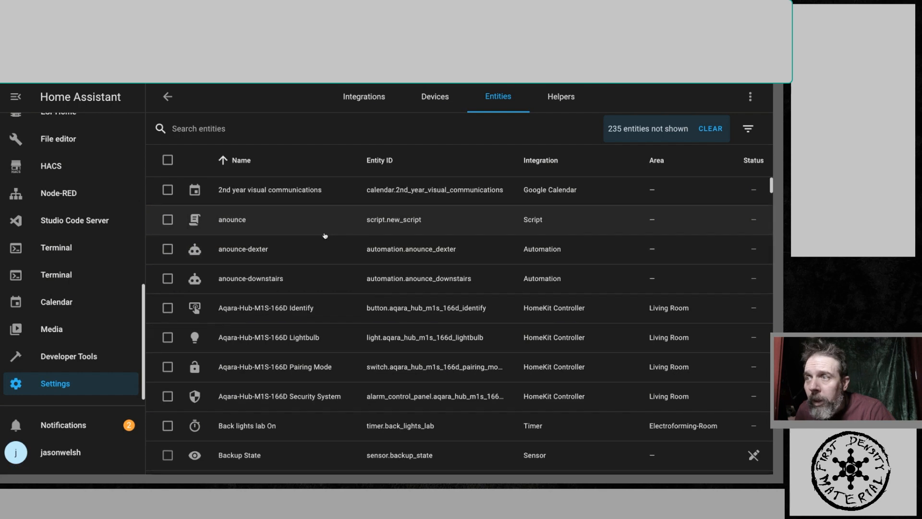
pyautogui.scroll(-6, 324, 236)
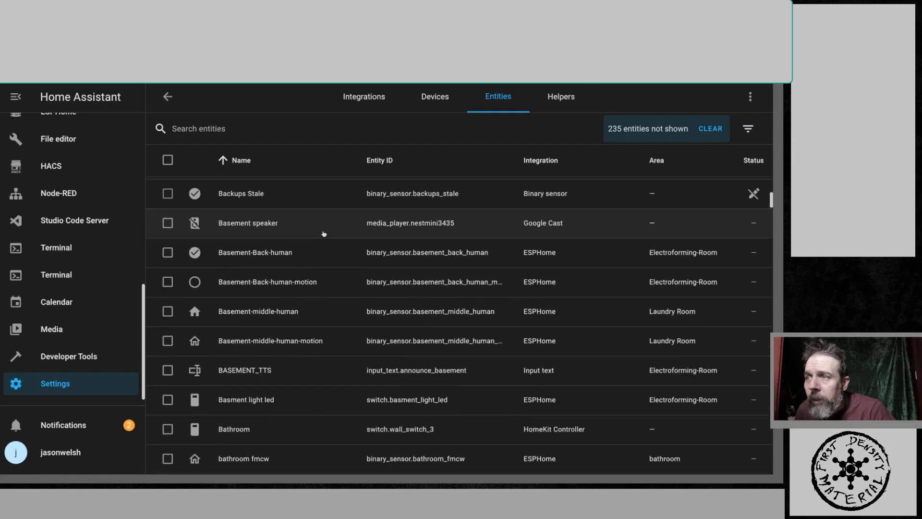
pyautogui.scroll(-5, 324, 234)
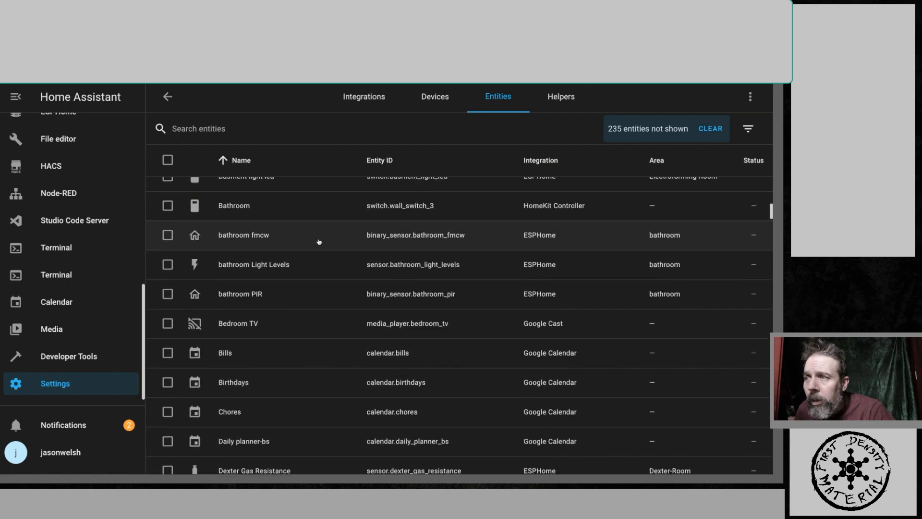
# - Open the Bedroom TV entity's settings and copy its entity ID
pyautogui.click(239, 324)
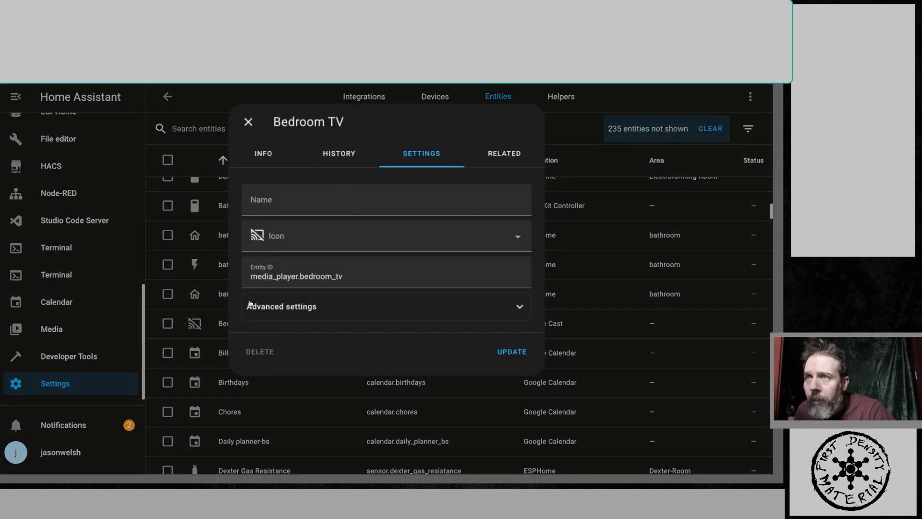
pyautogui.moveTo(358, 277); pyautogui.dragTo(249, 282)
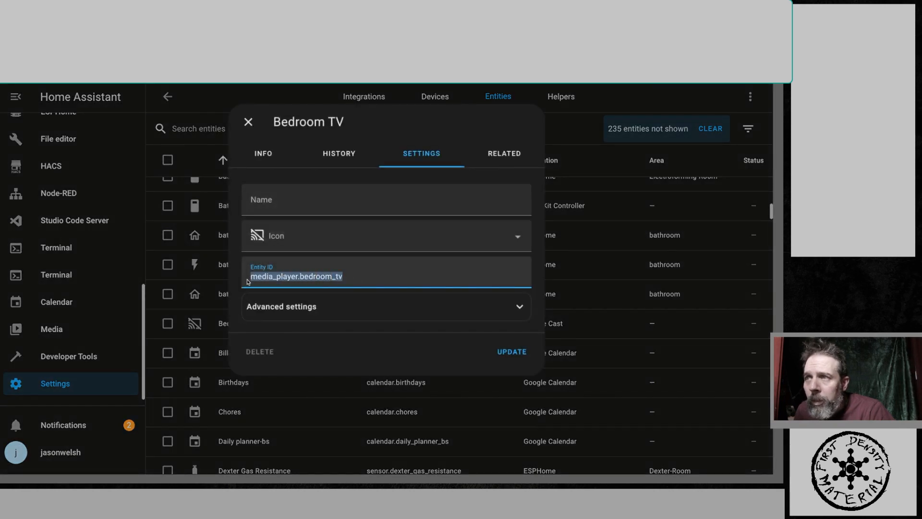
pyautogui.rightClick(269, 277)
pyautogui.click(295, 331)
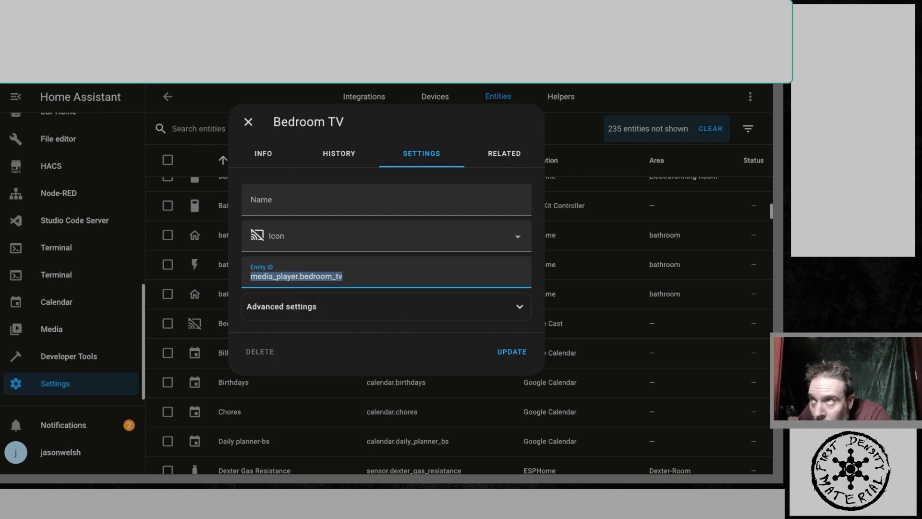
# - Switch to the tts home assistant document and paste the Bedroom TV entity ID a few lines below the anounce-dexter automation
pyautogui.hotkey('ctrl', 'Tab')
pyautogui.click(377, 327)
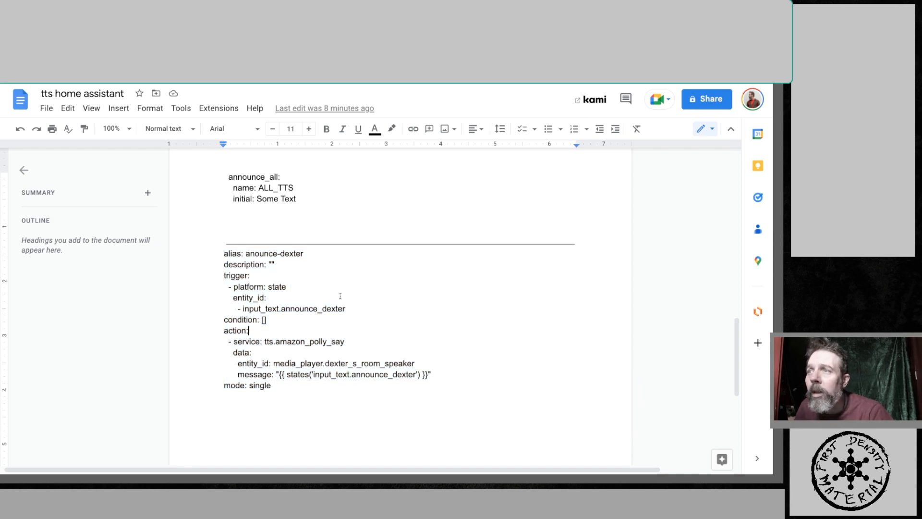
pyautogui.doubleClick(313, 401)
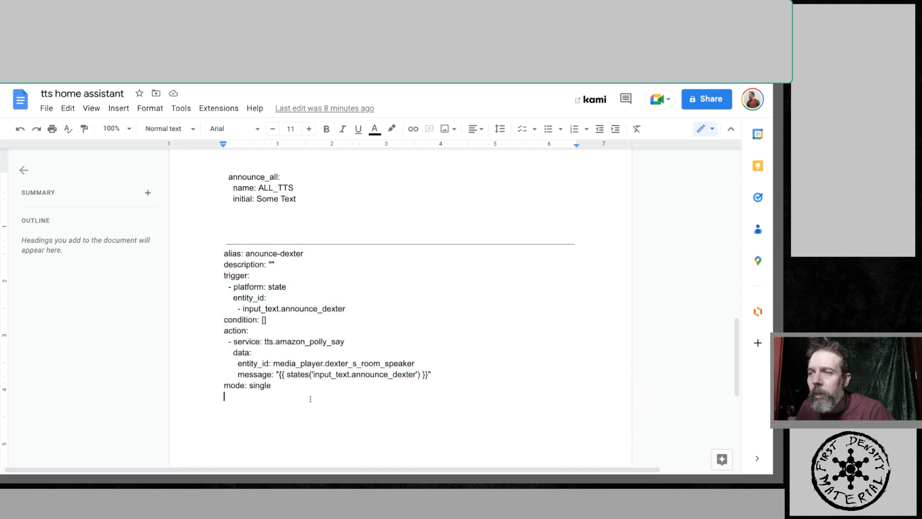
pyautogui.press('Return')
pyautogui.press('Return')
pyautogui.press('Return')
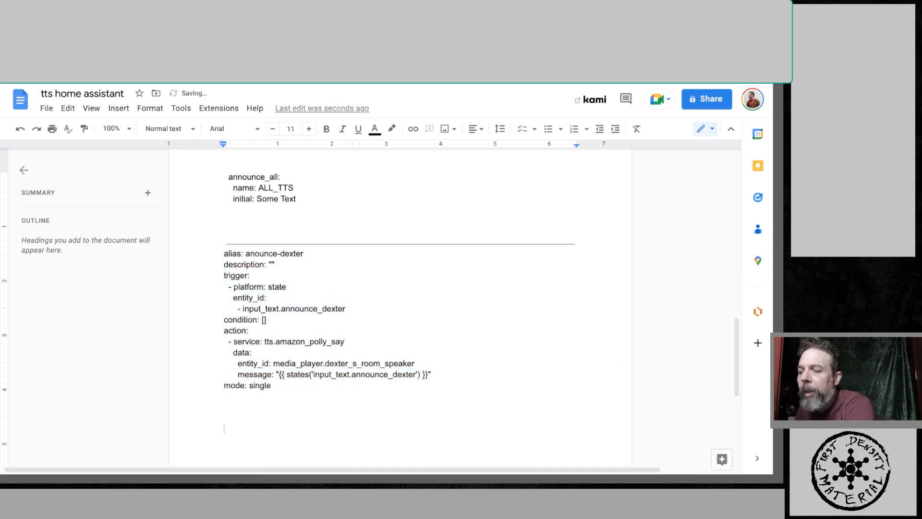
pyautogui.hotkey('ctrl', 'v')
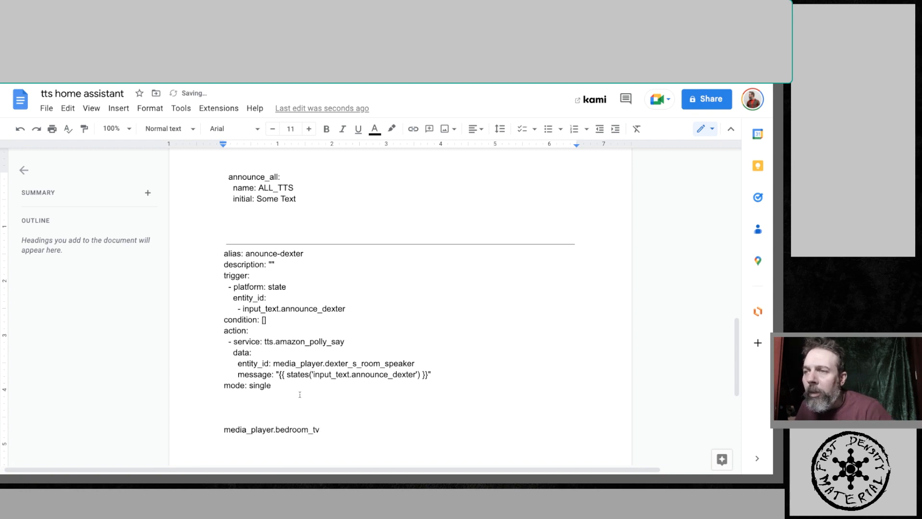
# - Duplicate the anounce-dexter automation YAML on the blank line beneath it
pyautogui.moveTo(276, 395); pyautogui.dragTo(213, 258)
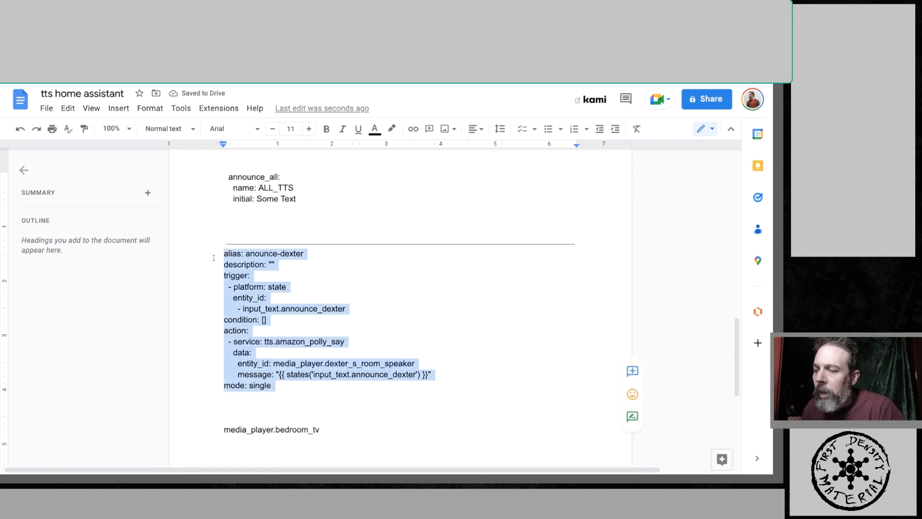
pyautogui.click(258, 409)
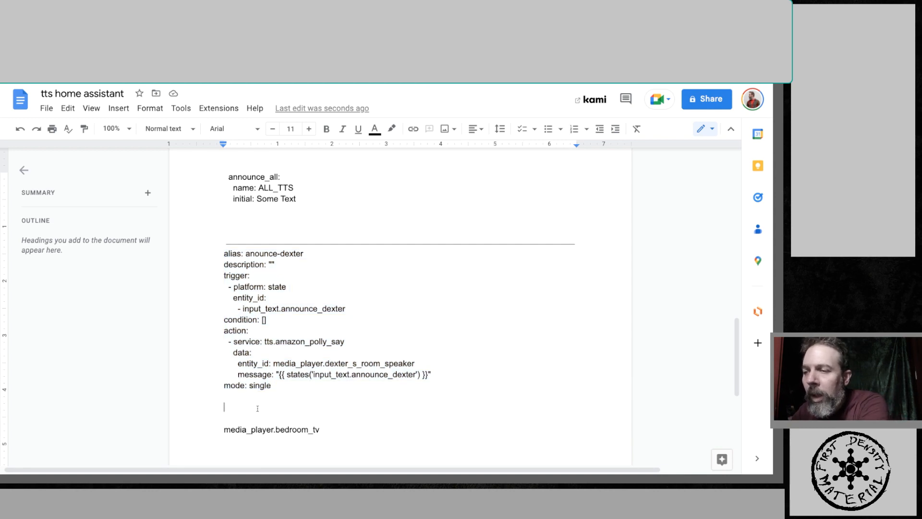
pyautogui.hotkey('ctrl', 'v')
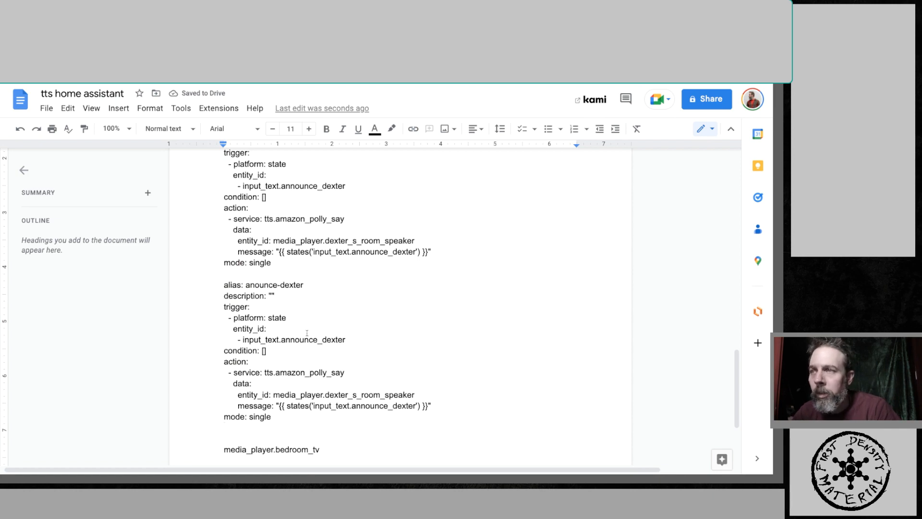
# - Rename the duplicated automation's alias to anounce-dadsroom
pyautogui.scroll(-1, 313, 337)
pyautogui.moveTo(304, 273); pyautogui.dragTo(281, 273)
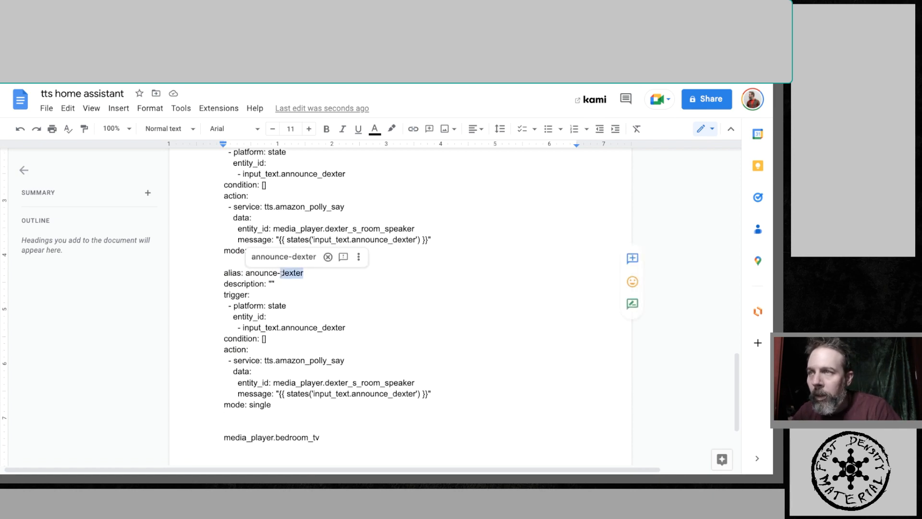
pyautogui.write('d')
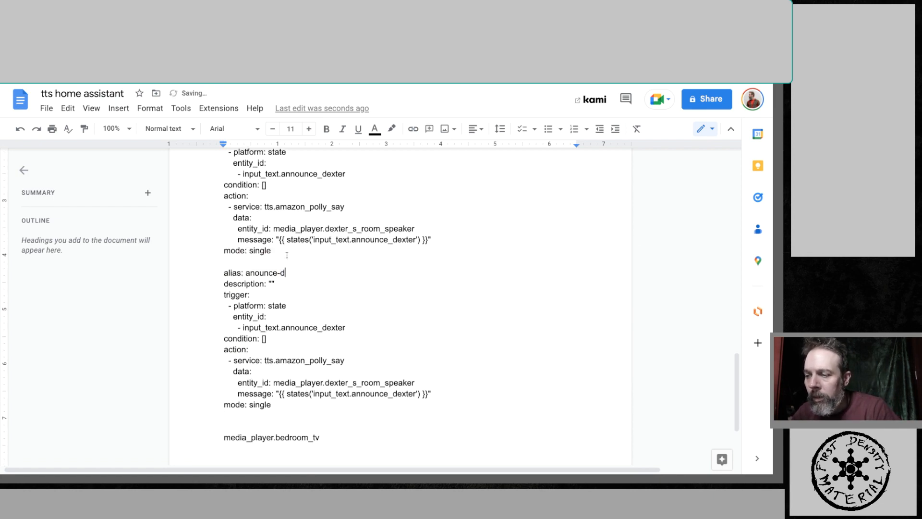
pyautogui.write('ads')
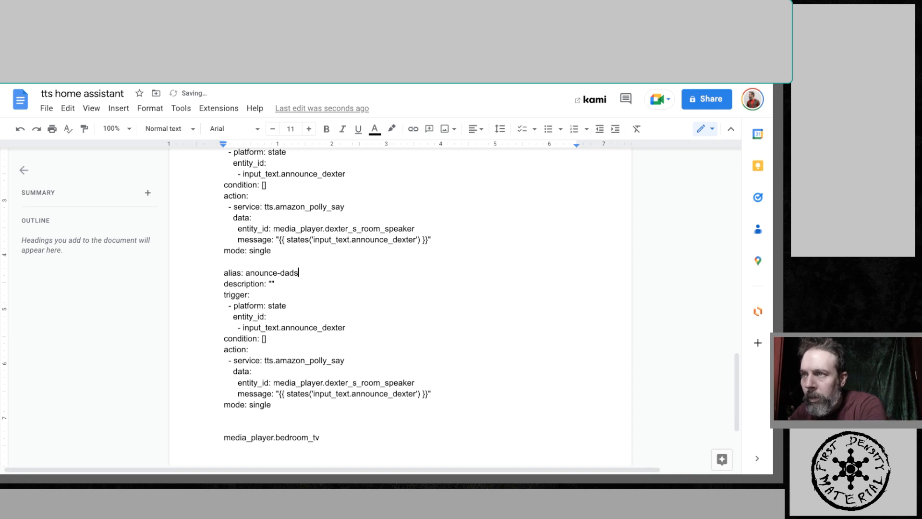
pyautogui.write('room')
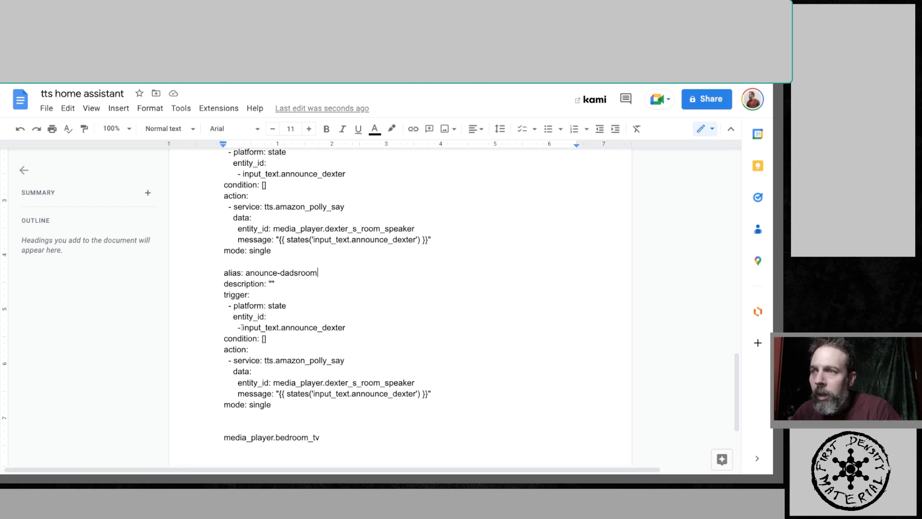
# - Try to paste media_player.bedroom_tv over the duplicate's speaker entity_id using the context menu
pyautogui.moveTo(320, 437); pyautogui.dragTo(226, 438)
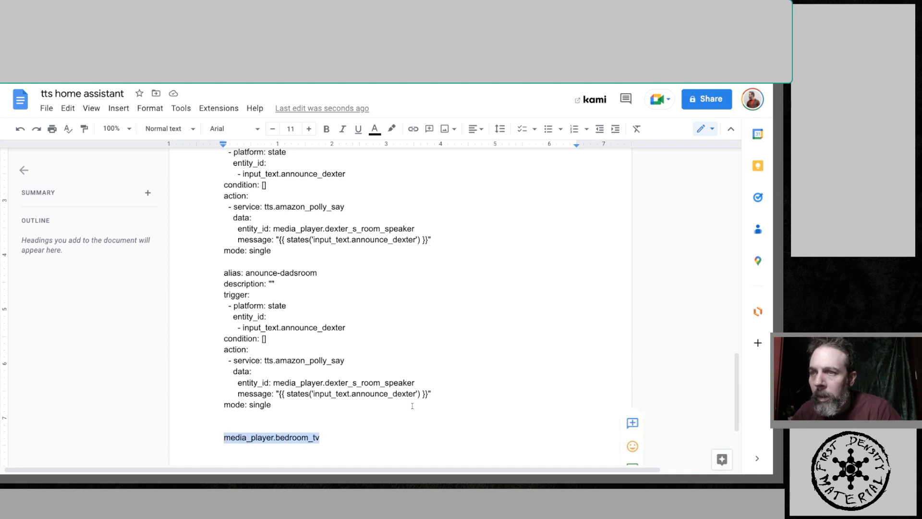
pyautogui.moveTo(415, 383); pyautogui.dragTo(274, 383)
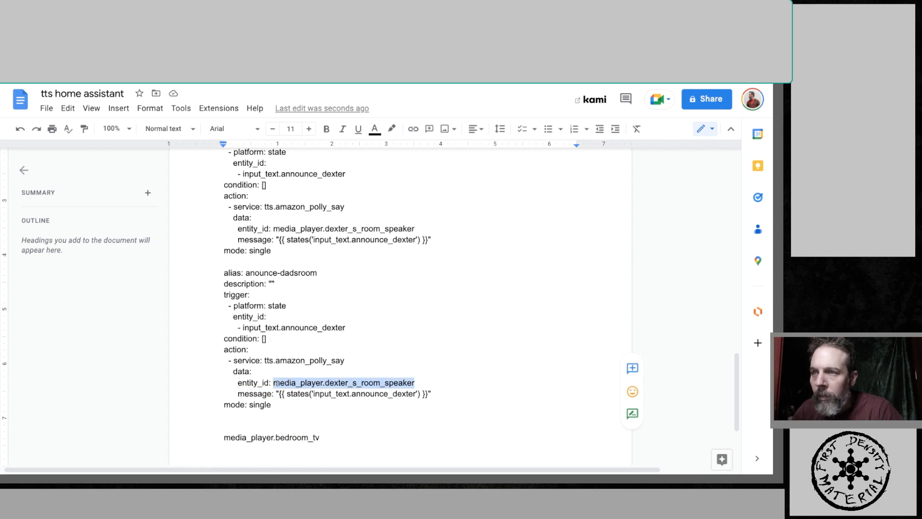
pyautogui.click(415, 383)
pyautogui.moveTo(415, 384); pyautogui.dragTo(274, 383)
pyautogui.press('super+c')
pyautogui.rightClick(284, 383)
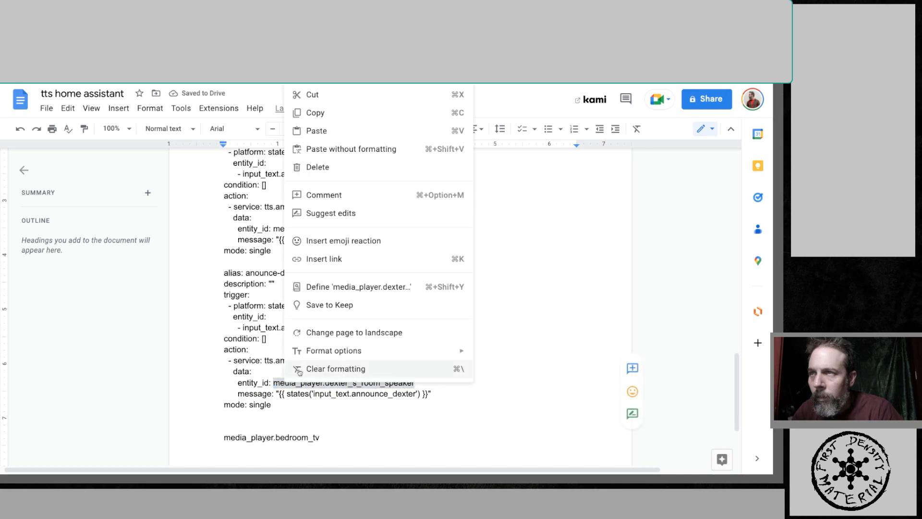
pyautogui.click(317, 131)
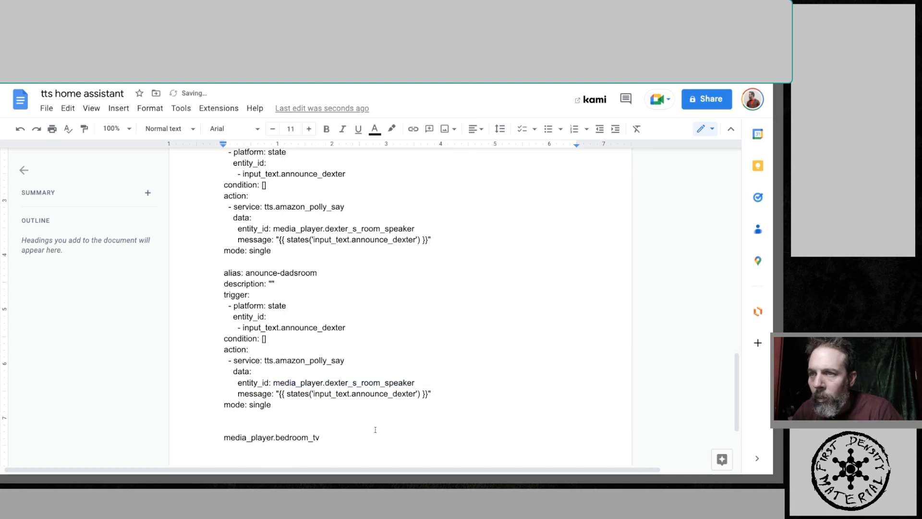
# - Copy media_player.bedroom_tv and paste it as the duplicated automation's action entity_id
pyautogui.click(343, 422)
pyautogui.moveTo(331, 438); pyautogui.dragTo(225, 438)
pyautogui.hotkey('ctrl', 'c')
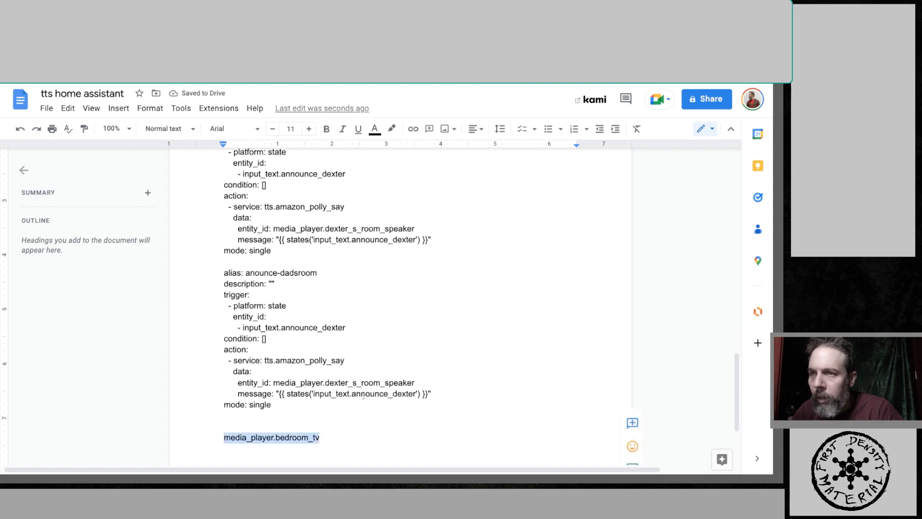
pyautogui.moveTo(416, 383); pyautogui.dragTo(273, 383)
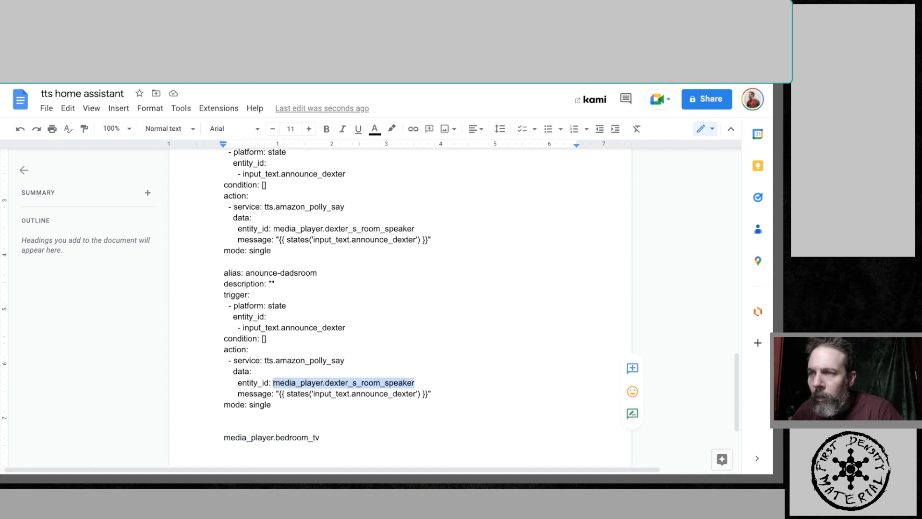
pyautogui.hotkey('ctrl', 'v')
pyautogui.click(346, 427)
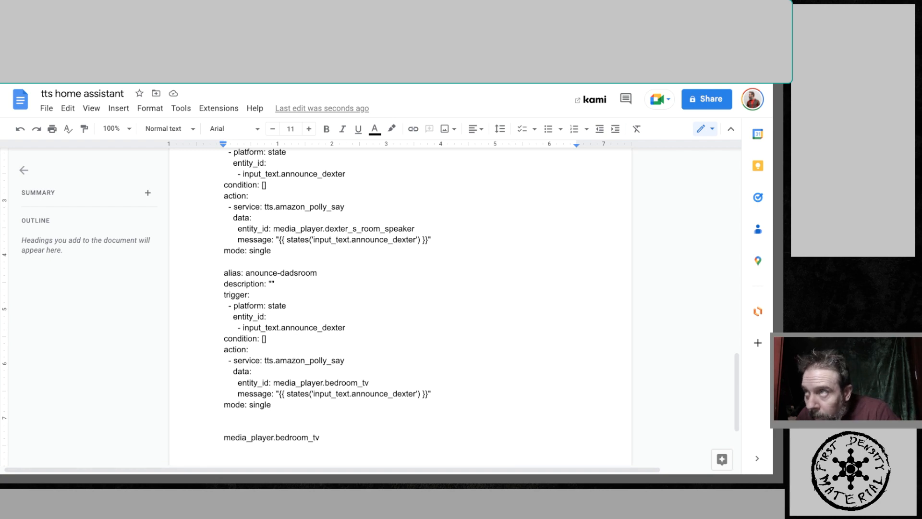
# - Duplicate the announce_scarlett input_text block on the blank line beneath it
pyautogui.scroll(2, 388, 359)
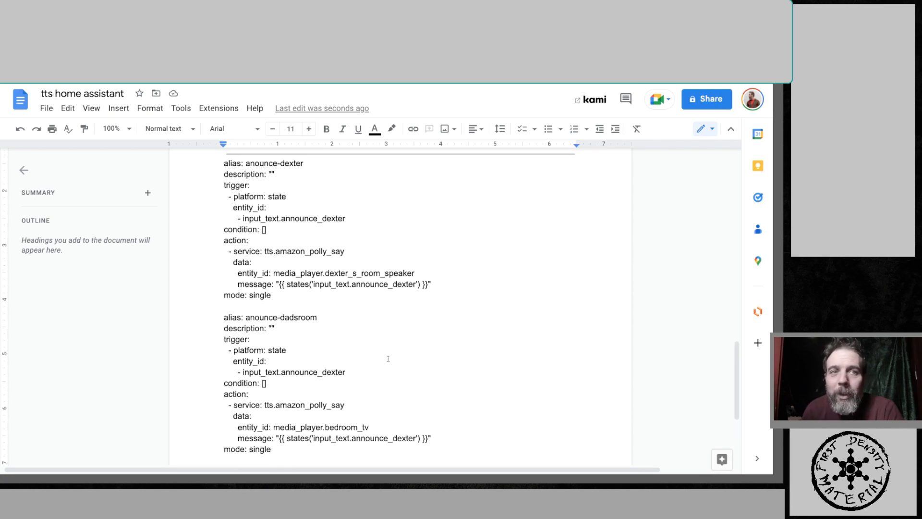
pyautogui.scroll(-1, 296, 240)
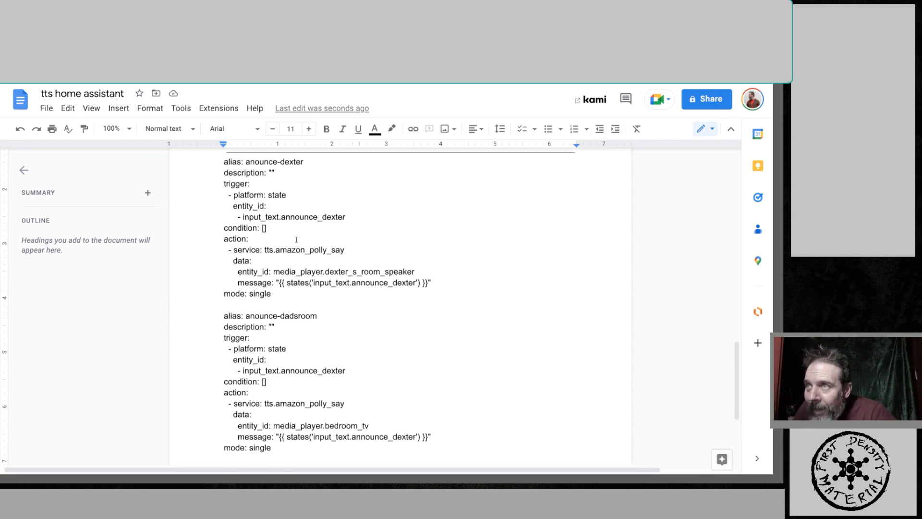
pyautogui.scroll(5, 296, 240)
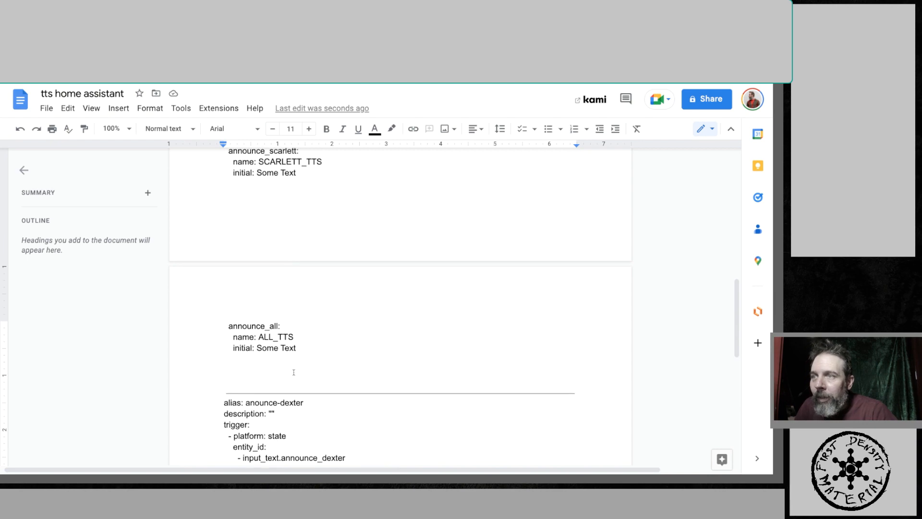
pyautogui.scroll(1, 294, 372)
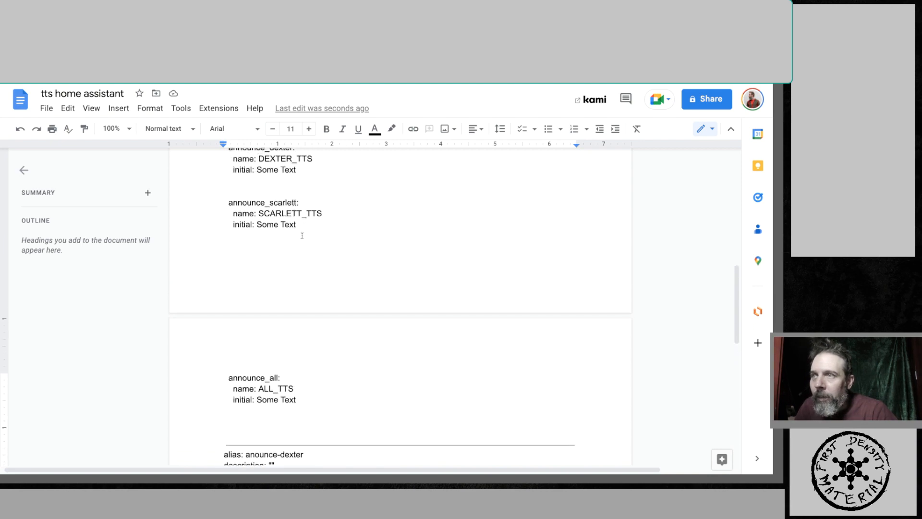
pyautogui.scroll(1, 302, 235)
pyautogui.moveTo(302, 239); pyautogui.dragTo(219, 217)
pyautogui.hotkey('ctrl', 'c')
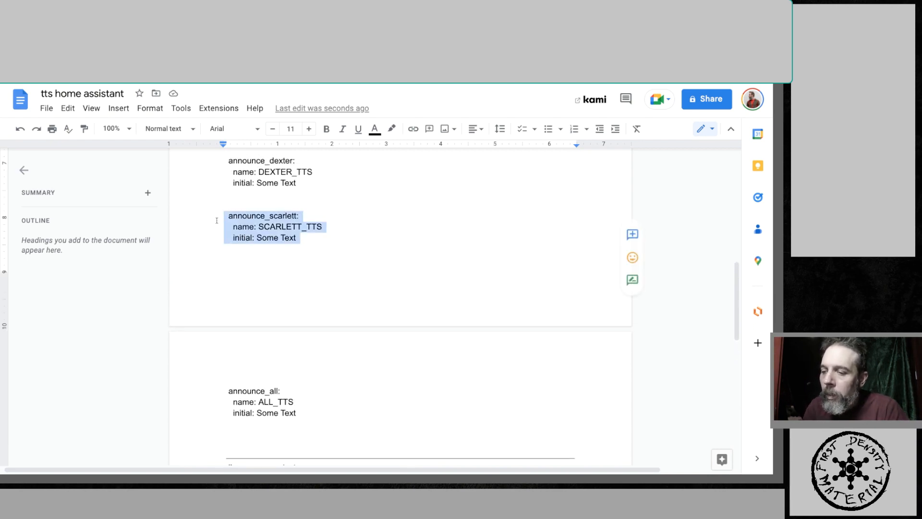
pyautogui.click(242, 257)
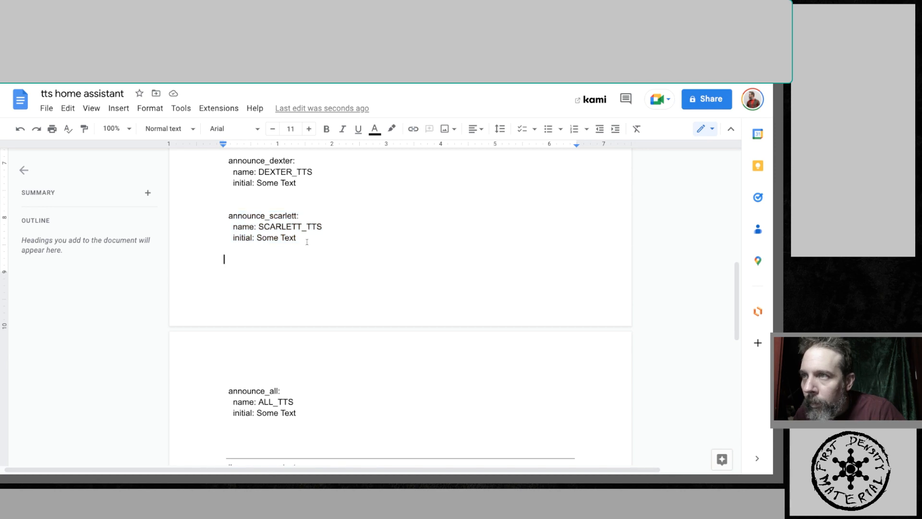
pyautogui.hotkey('ctrl', 'v')
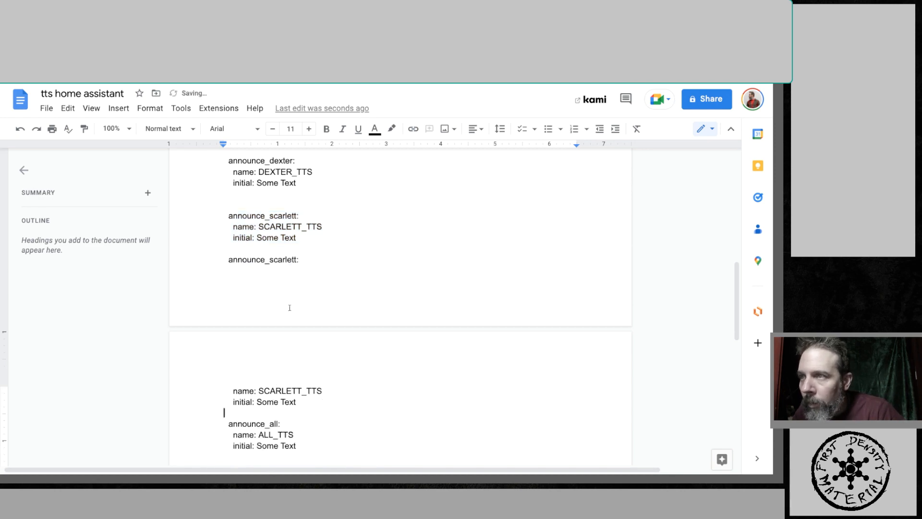
# - Rename the duplicated block's key to announce_dadsroom
pyautogui.click(300, 260)
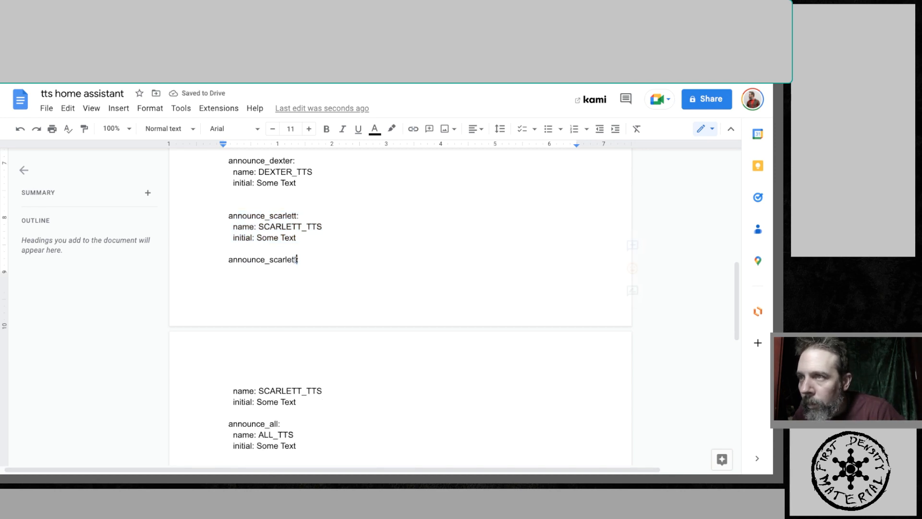
pyautogui.moveTo(296, 260); pyautogui.dragTo(271, 260)
pyautogui.write('dad')
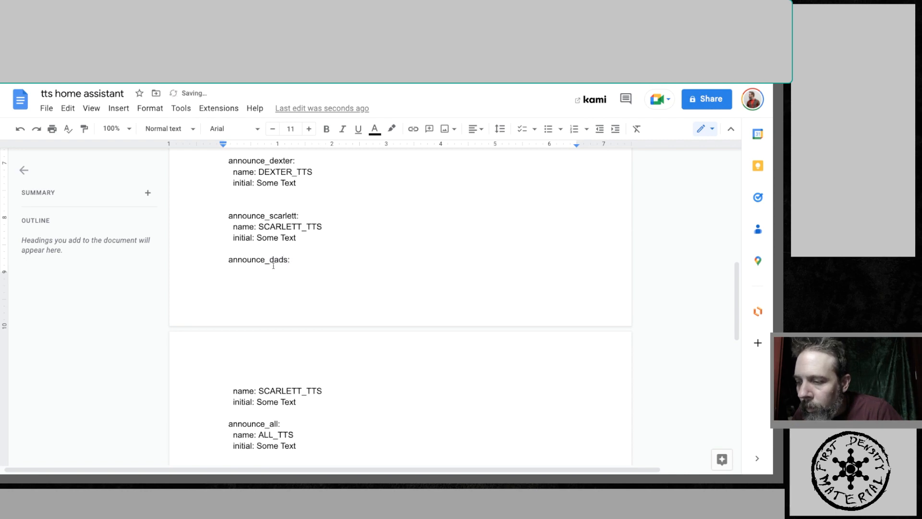
pyautogui.write('sroom')
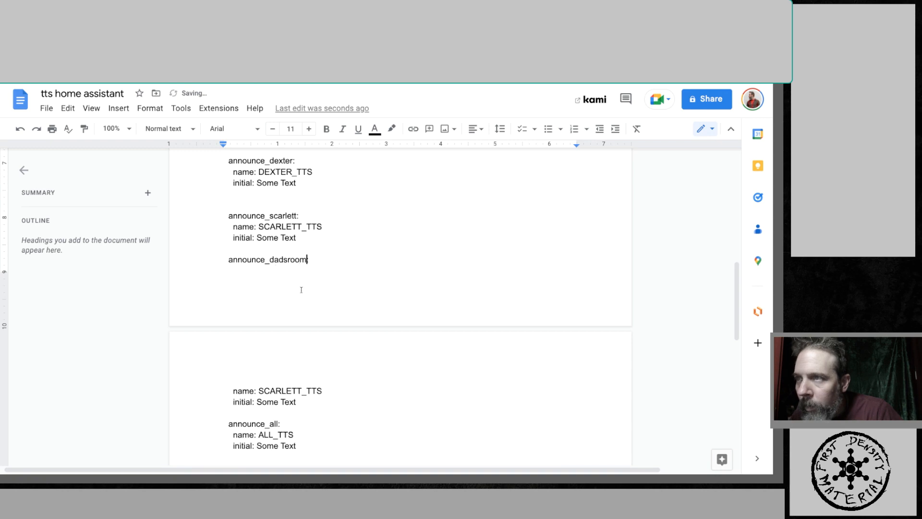
# - Set the duplicated block's name to DADS_ROOM_TTS
pyautogui.moveTo(300, 390); pyautogui.dragTo(258, 391)
pyautogui.write('dads')
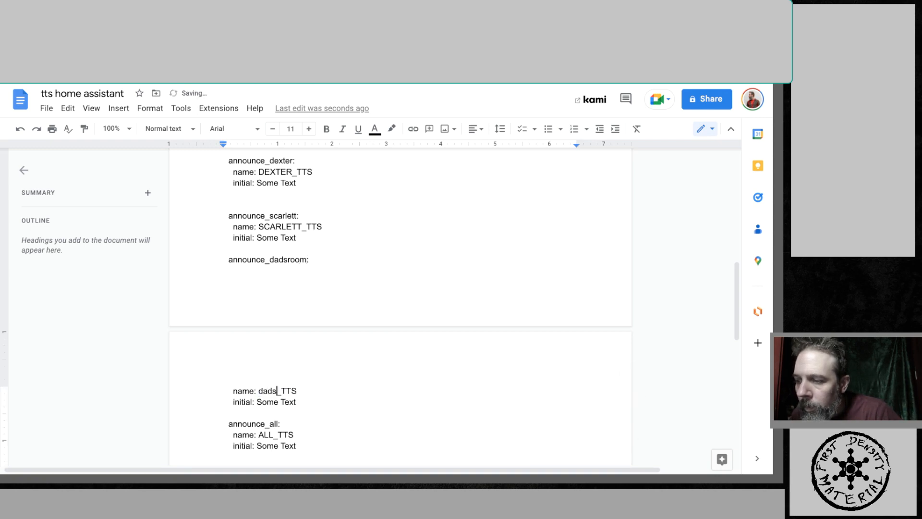
pyautogui.write('room')
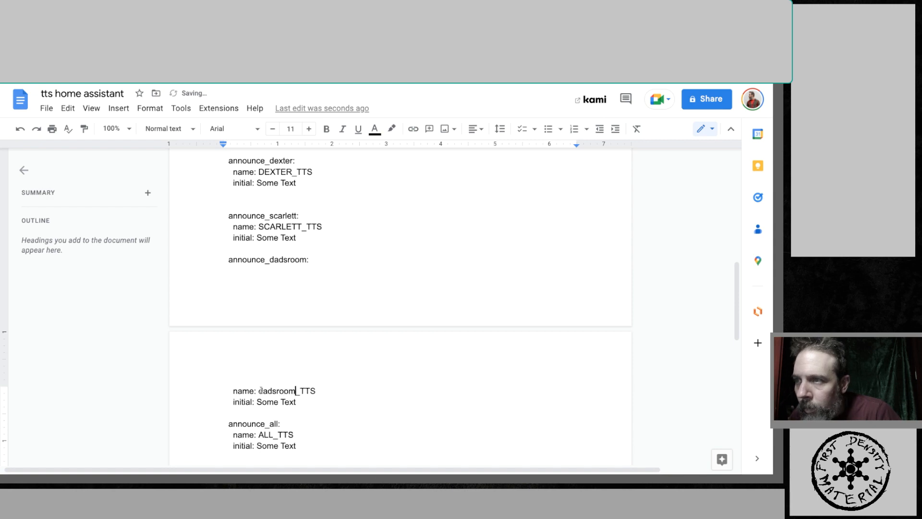
pyautogui.doubleClick(335, 419)
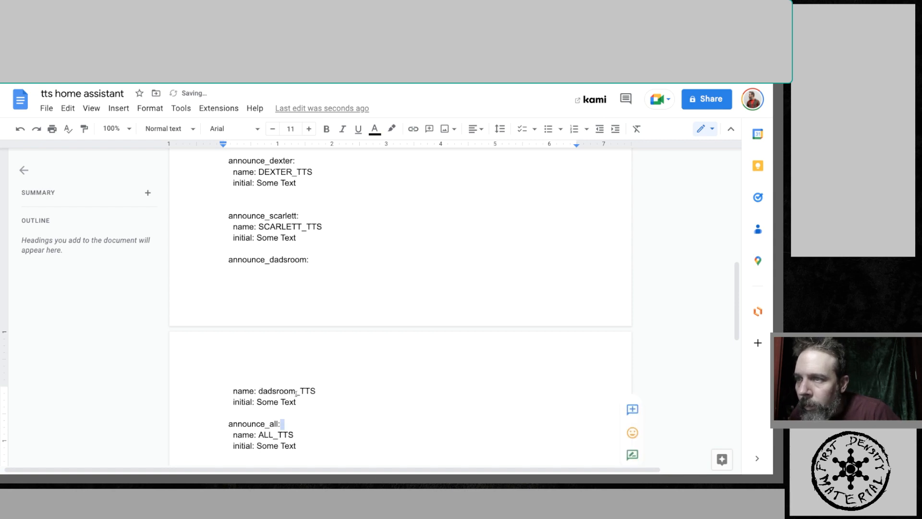
pyautogui.moveTo(296, 393); pyautogui.dragTo(259, 391)
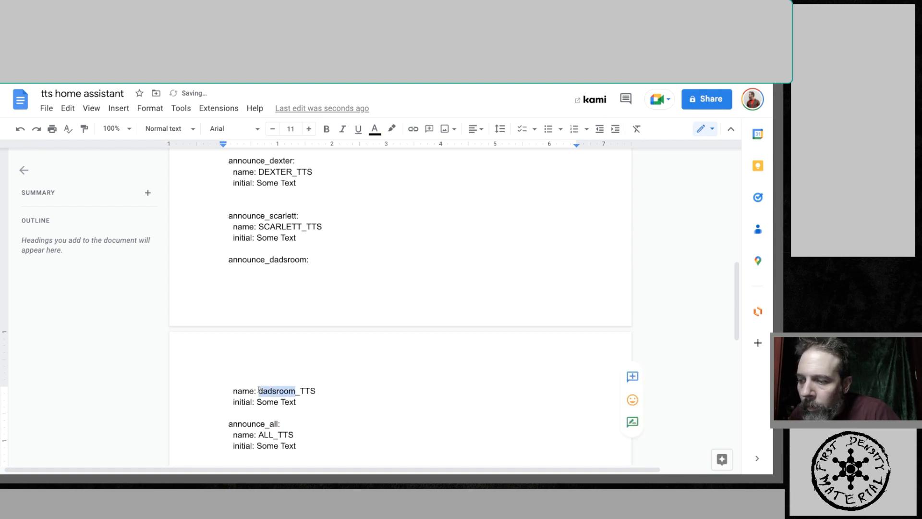
pyautogui.write('DADS')
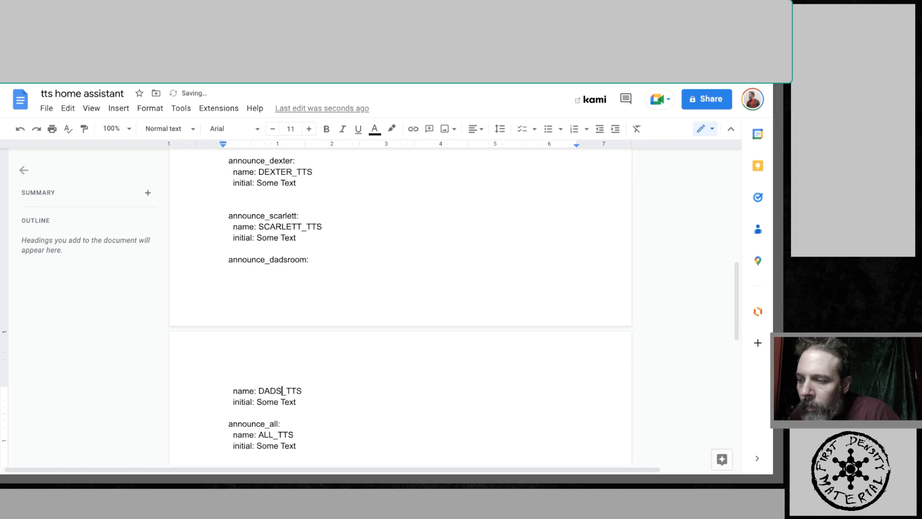
pyautogui.write('ROOM')
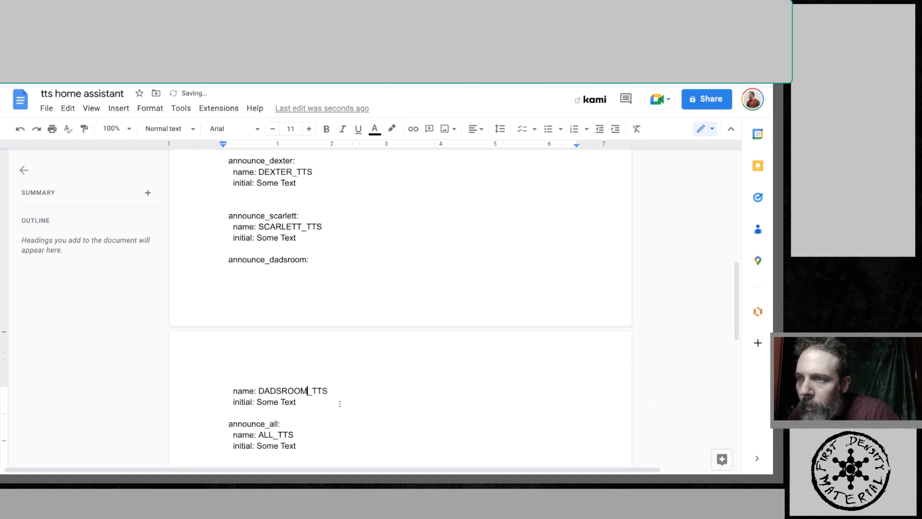
pyautogui.click(299, 412)
pyautogui.scroll(-1, 316, 414)
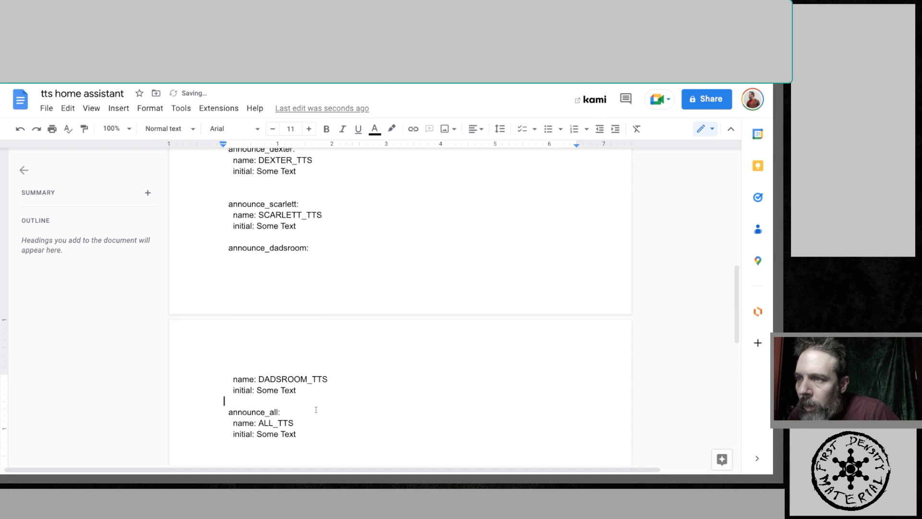
pyautogui.click(281, 378)
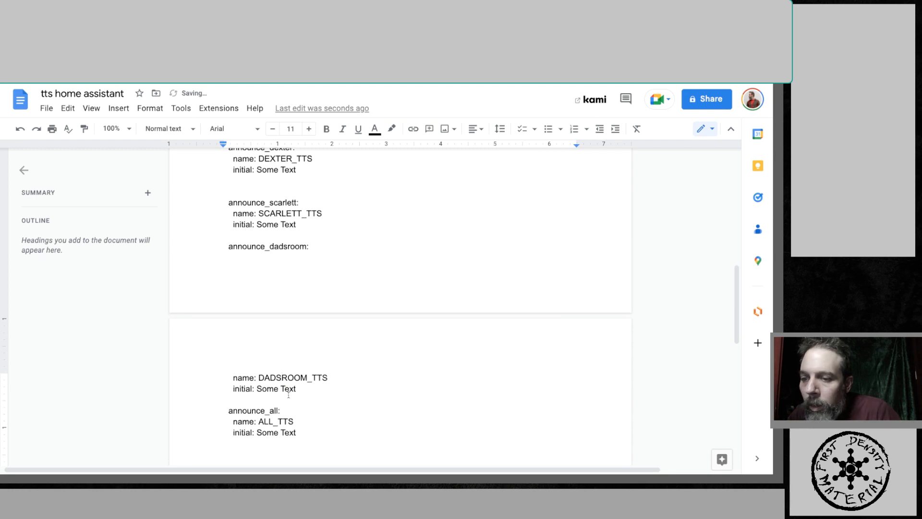
pyautogui.write('_')
# - Copy the announce_dadsroom block and paste it at the end of the input_text section in configuration.yaml in the File editor
pyautogui.doubleClick(379, 424)
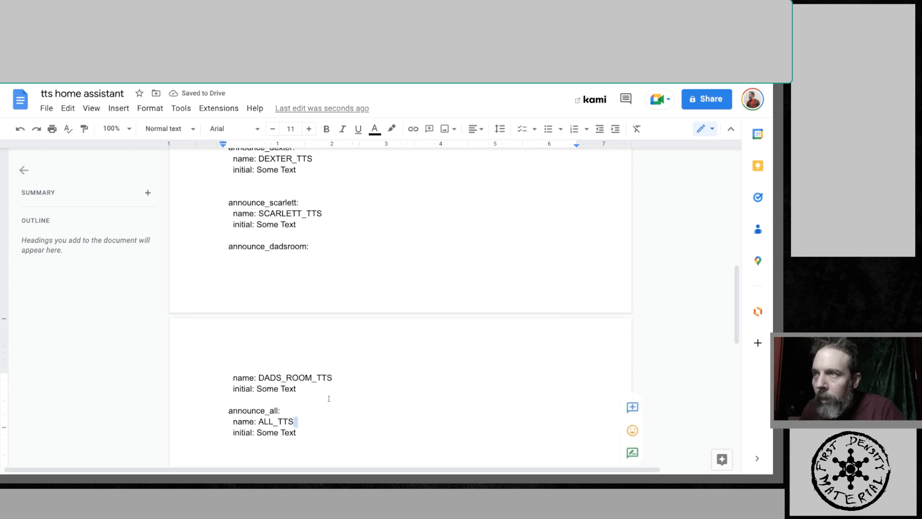
pyautogui.moveTo(226, 247); pyautogui.dragTo(326, 386)
pyautogui.hotkey('ctrl', 'c')
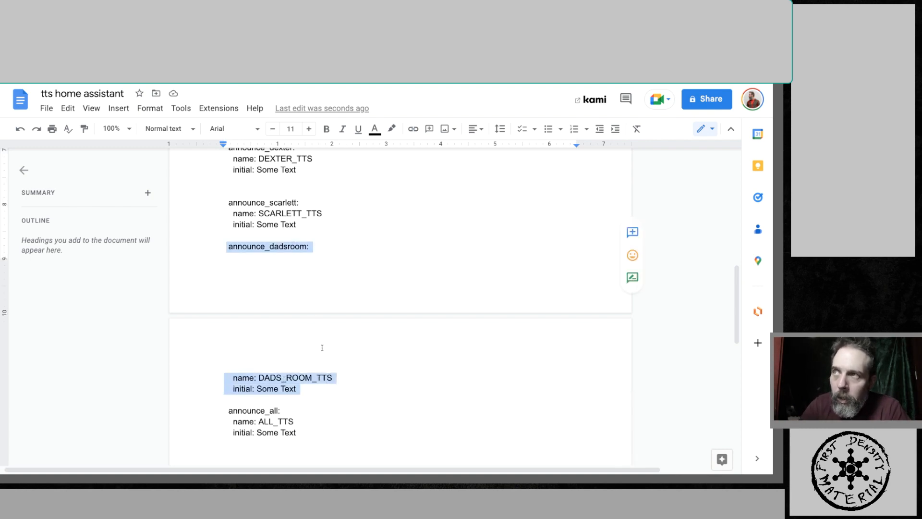
pyautogui.scroll(-2, 104, 238)
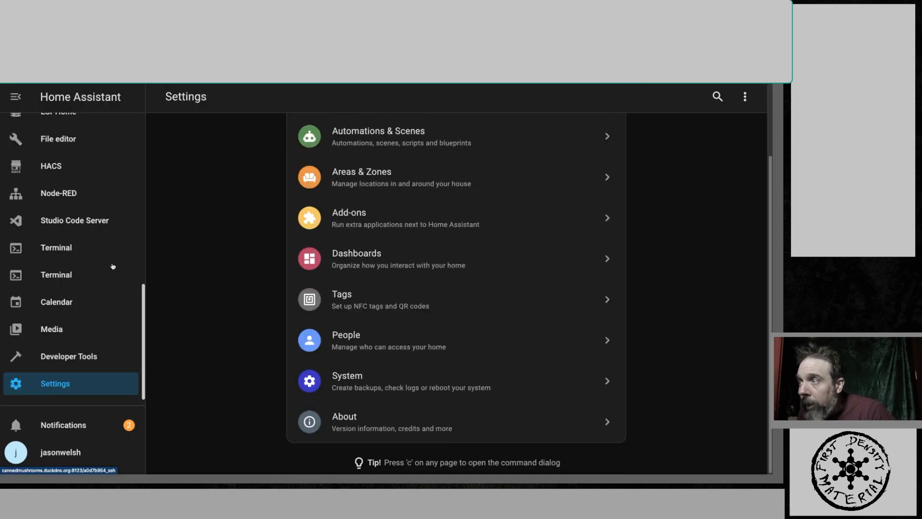
pyautogui.scroll(10, 123, 278)
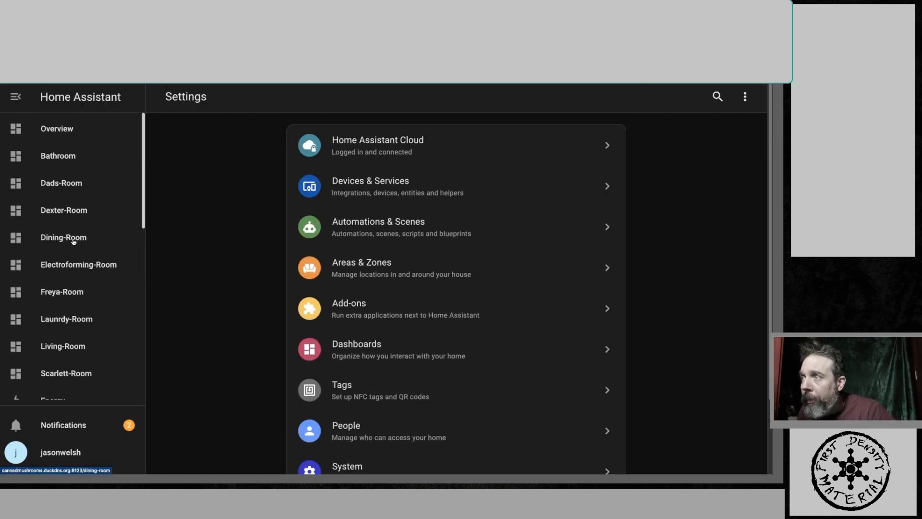
pyautogui.scroll(-9, 78, 235)
pyautogui.scroll(3, 82, 291)
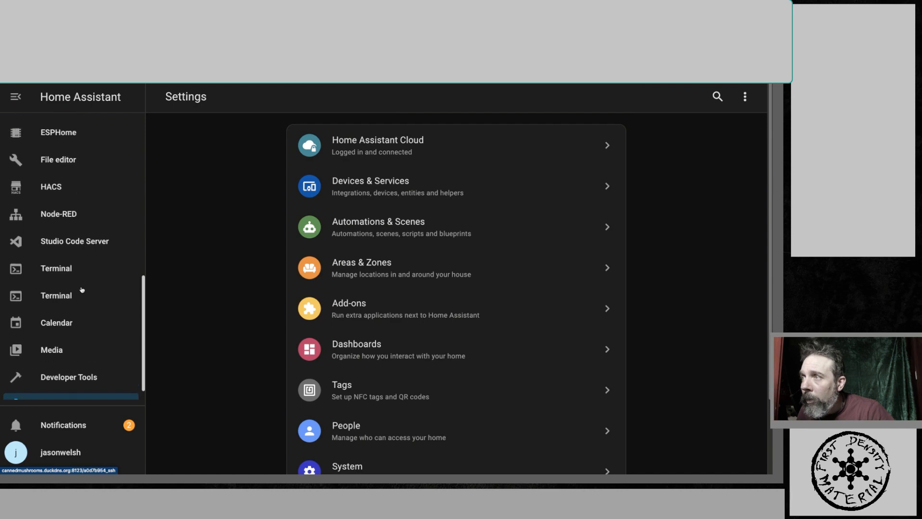
pyautogui.click(64, 237)
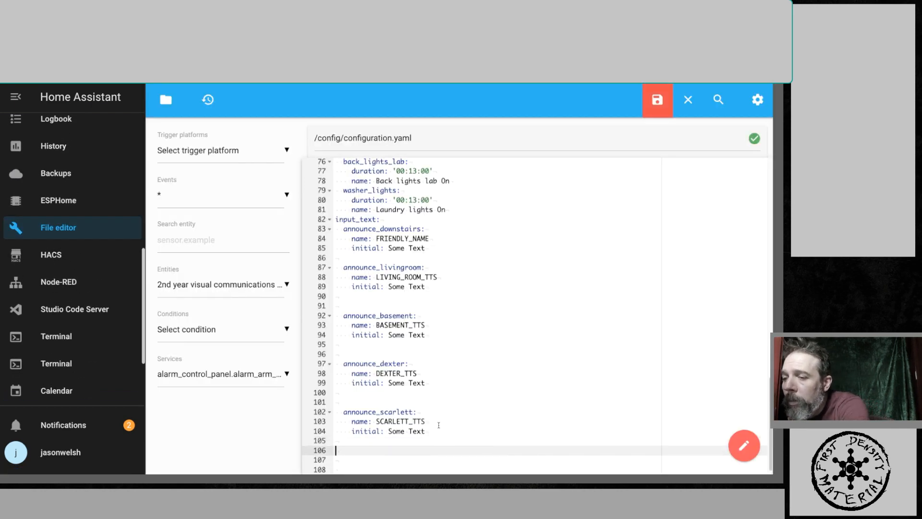
pyautogui.hotkey('ctrl', 'v')
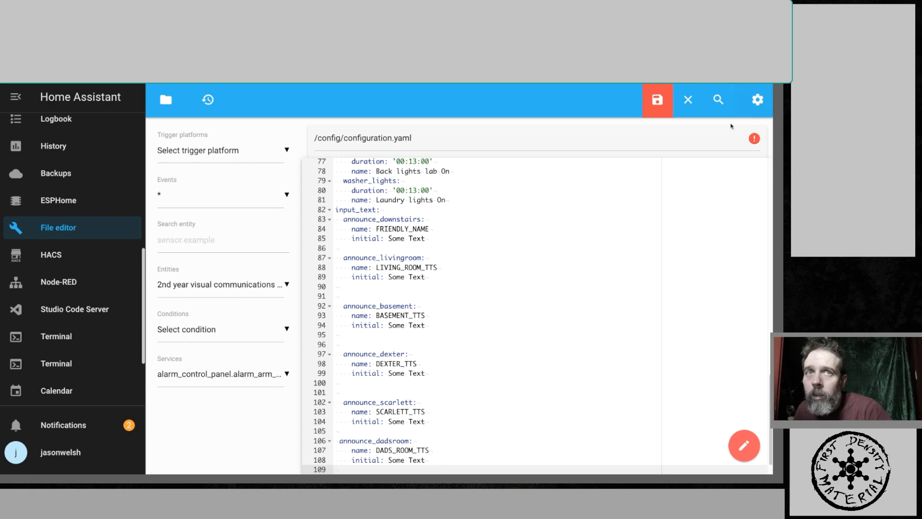
pyautogui.press('Return')
pyautogui.press('Return')
pyautogui.press('Return')
# - Align the announce_dadsroom line's indentation with the other entries and save configuration.yaml
pyautogui.click(445, 410)
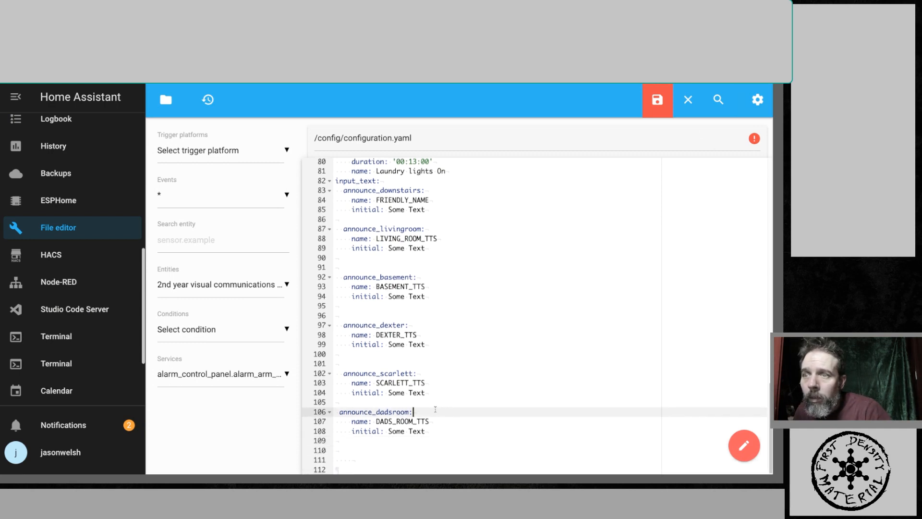
pyautogui.click(339, 412)
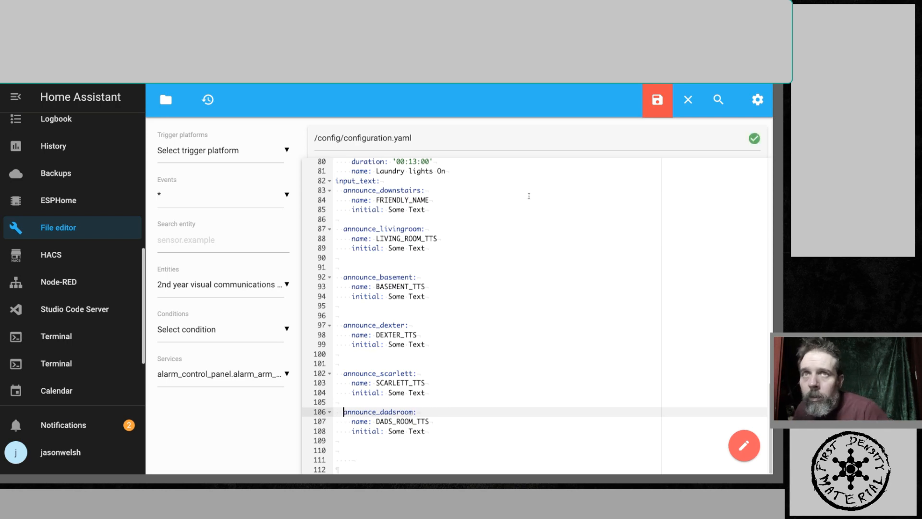
pyautogui.click(646, 106)
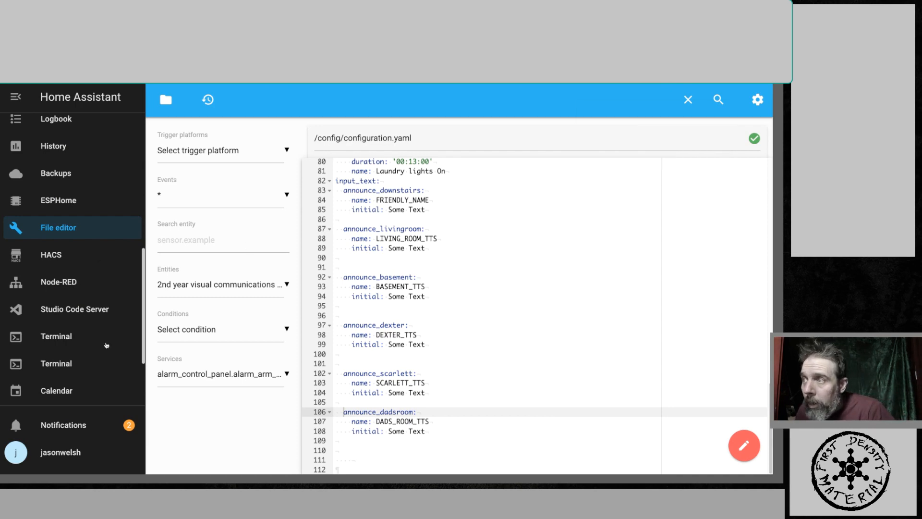
pyautogui.scroll(-1, 100, 328)
pyautogui.scroll(-3, 101, 329)
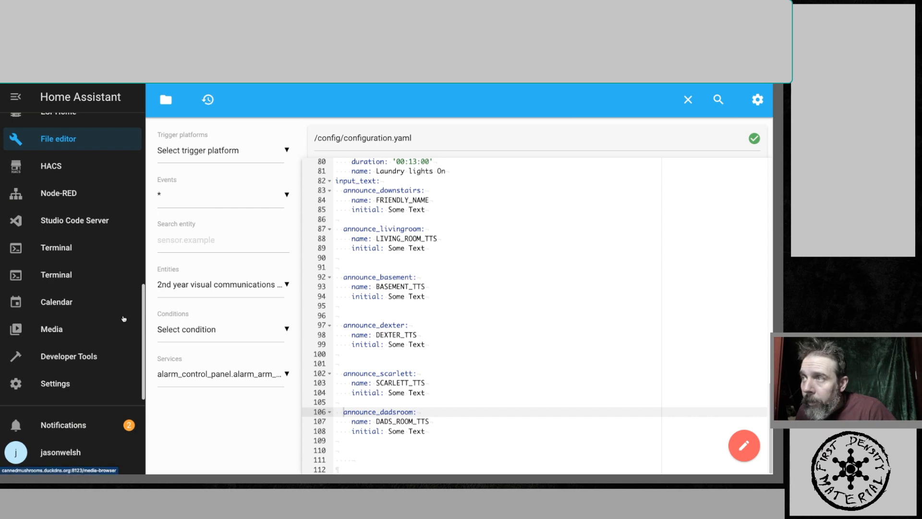
pyautogui.scroll(6, 122, 318)
pyautogui.scroll(5, 107, 258)
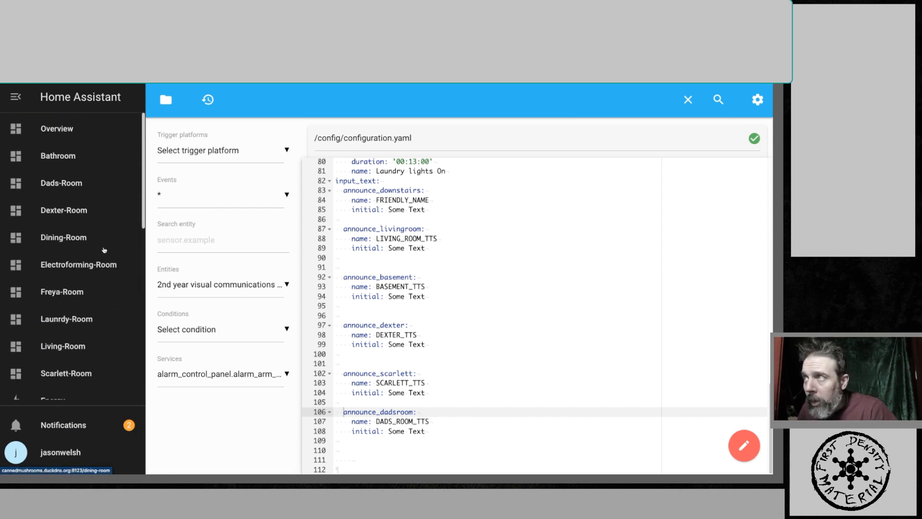
pyautogui.scroll(-10, 101, 248)
pyautogui.scroll(-1, 100, 246)
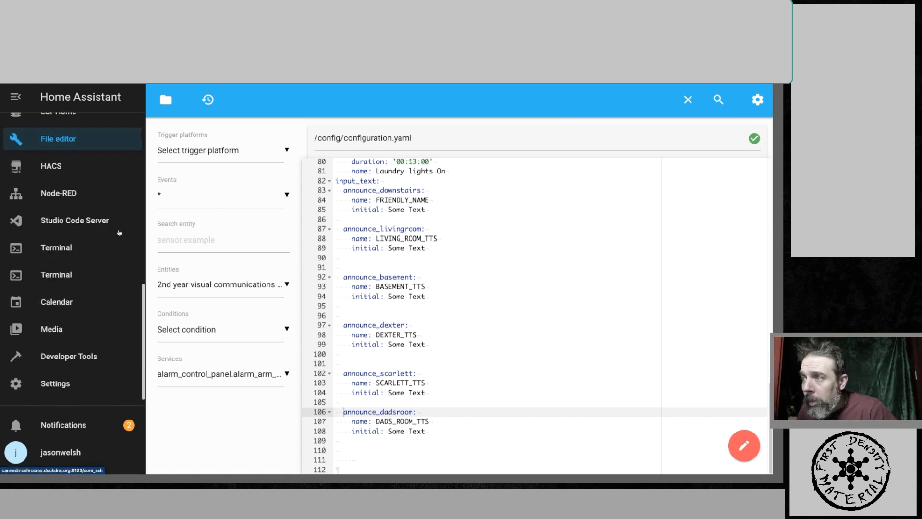
# - Copy the whole anounce-dadsroom automation YAML from the document and return to Home Assistant
pyautogui.hotkey('alt', 'Tab')
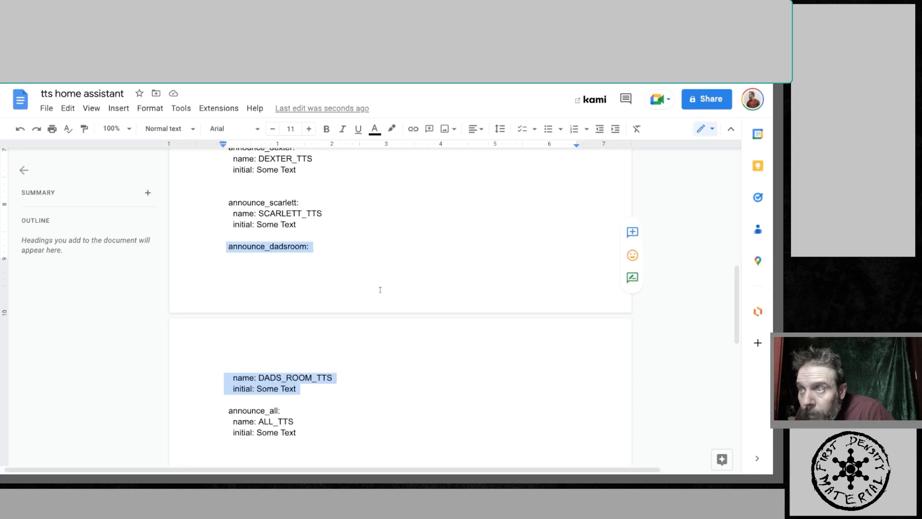
pyautogui.scroll(-9, 361, 296)
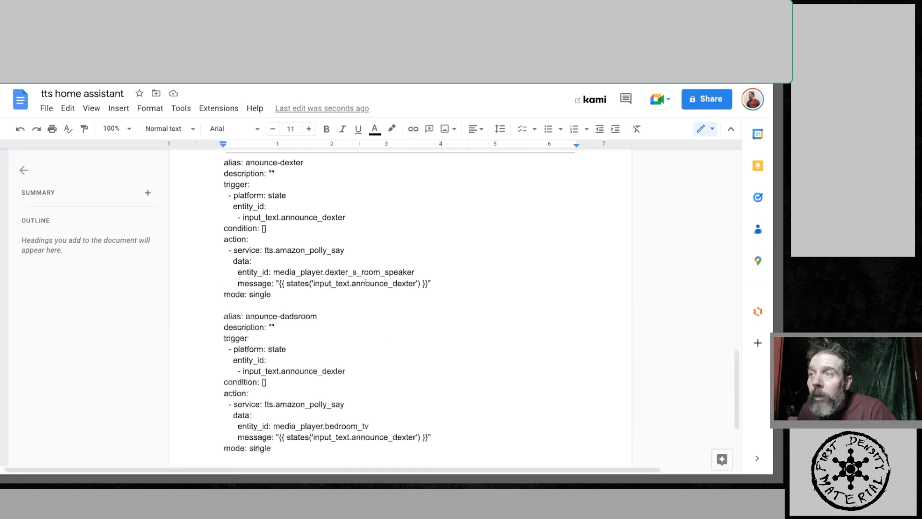
pyautogui.moveTo(224, 213); pyautogui.dragTo(279, 343)
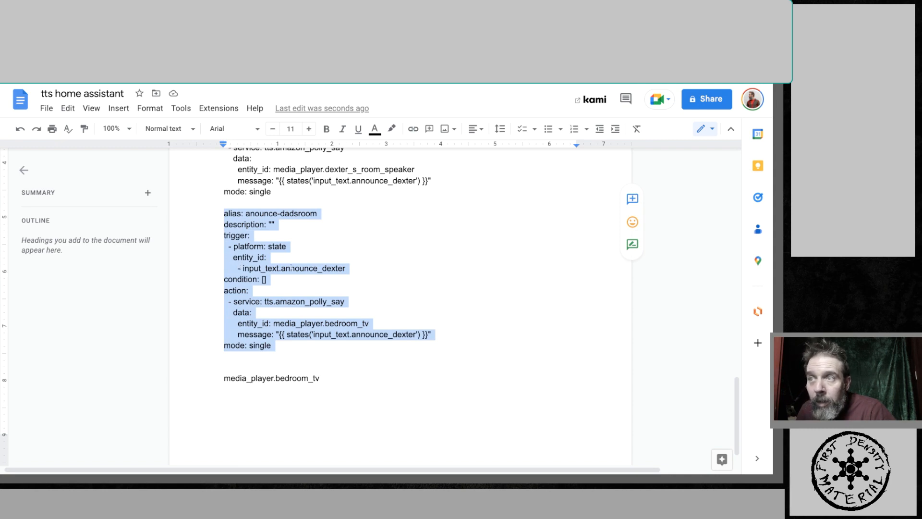
pyautogui.hotkey('ctrl', 'Tab')
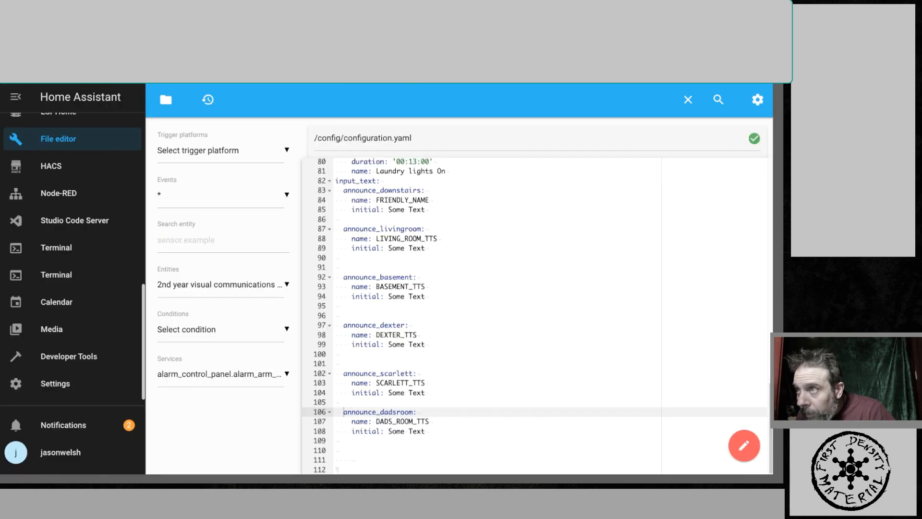
# - Restart Home Assistant from the System settings
pyautogui.click(73, 383)
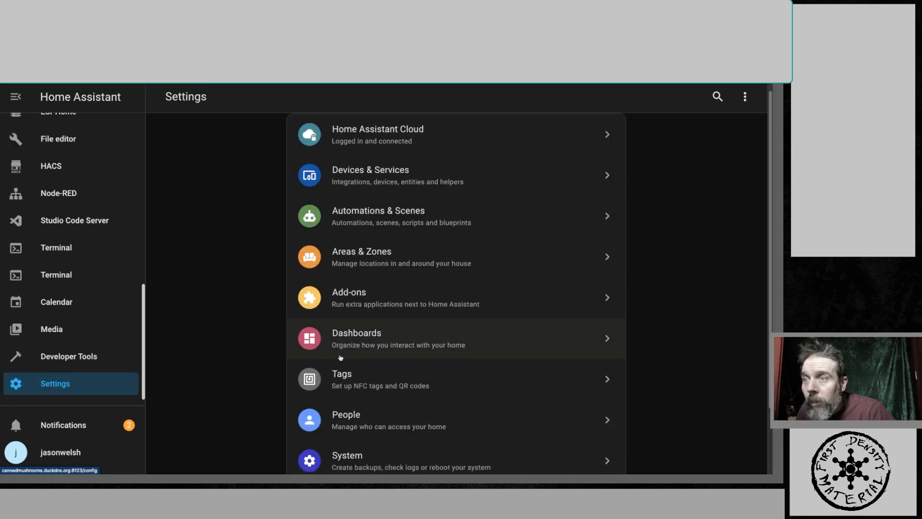
pyautogui.scroll(-3, 356, 365)
pyautogui.click(373, 383)
pyautogui.click(742, 97)
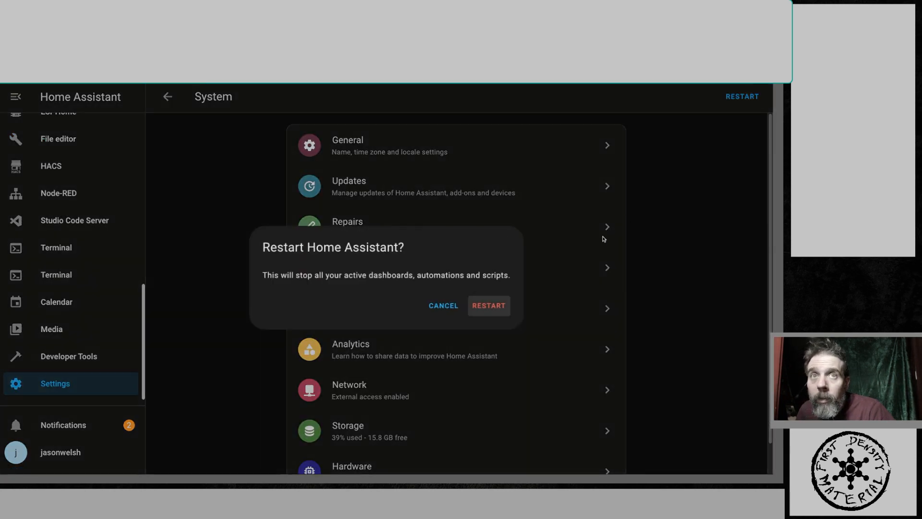
pyautogui.click(488, 308)
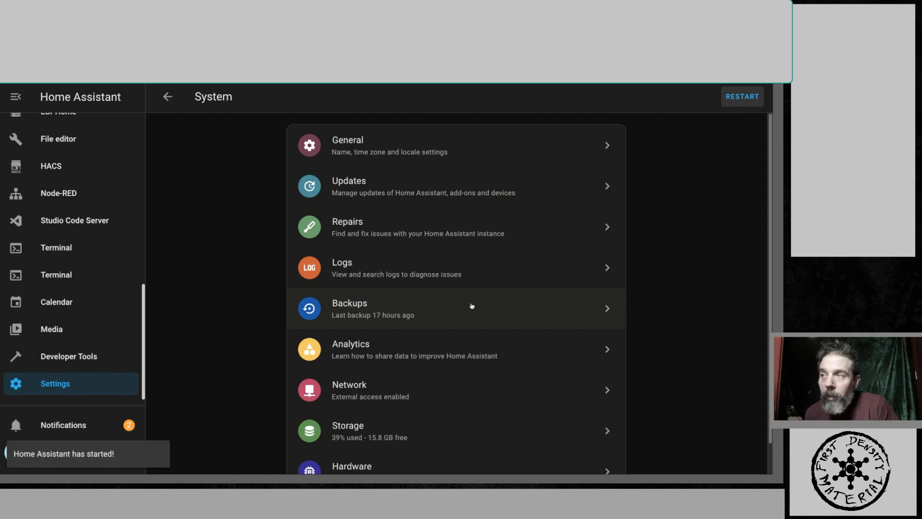
# - Open the DADS_ROOM_TTS helper's settings and copy its entity ID
pyautogui.click(84, 388)
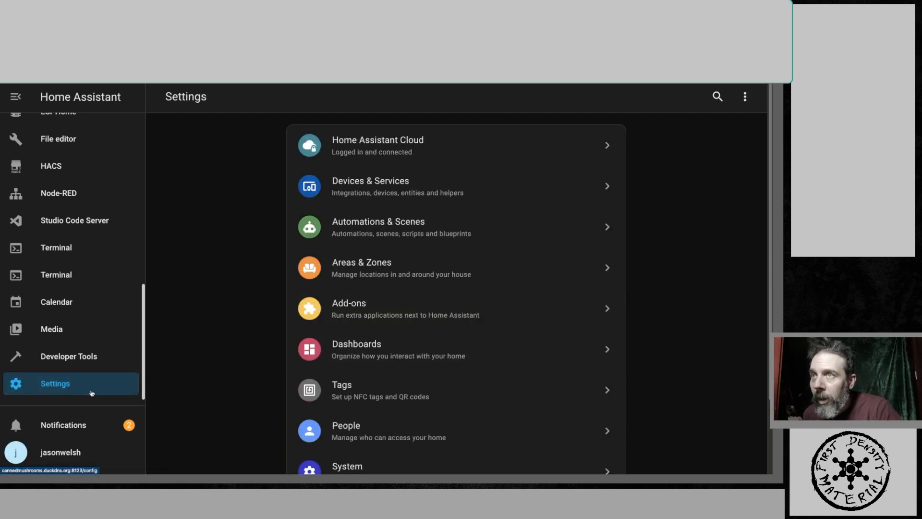
pyautogui.click(360, 190)
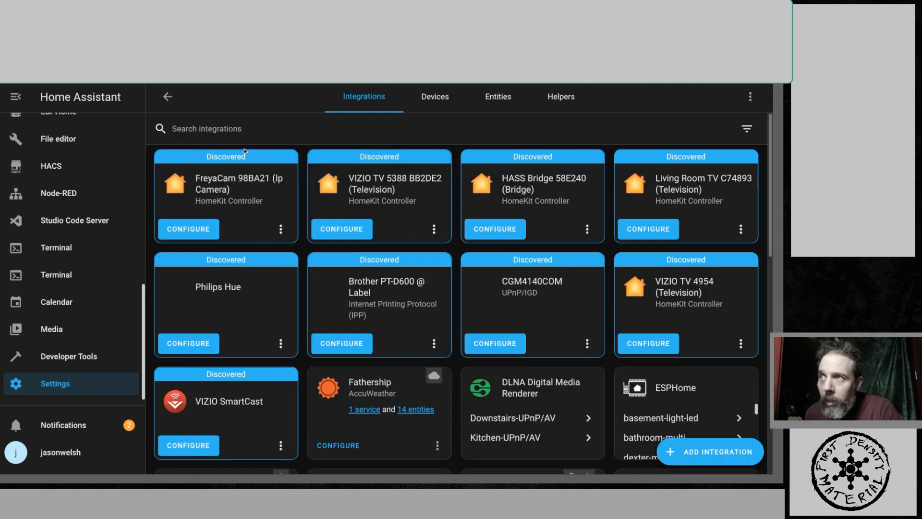
pyautogui.click(557, 96)
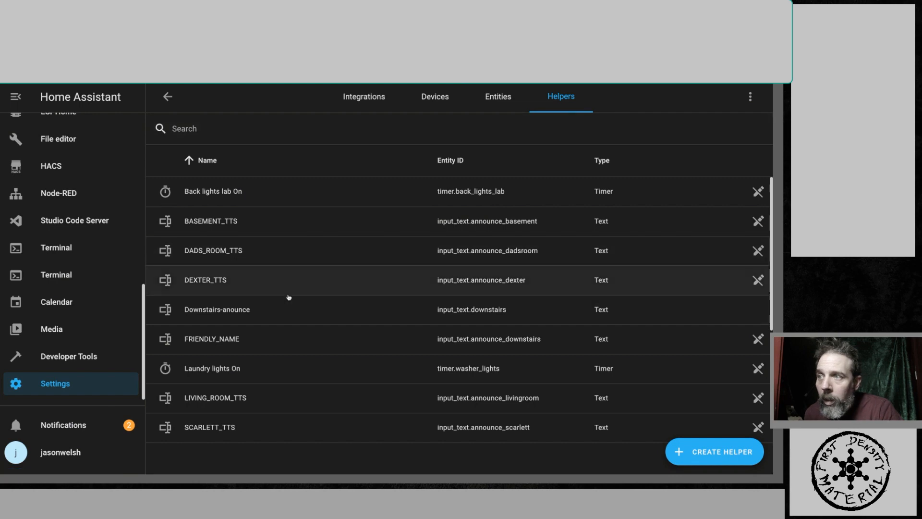
pyautogui.click(211, 252)
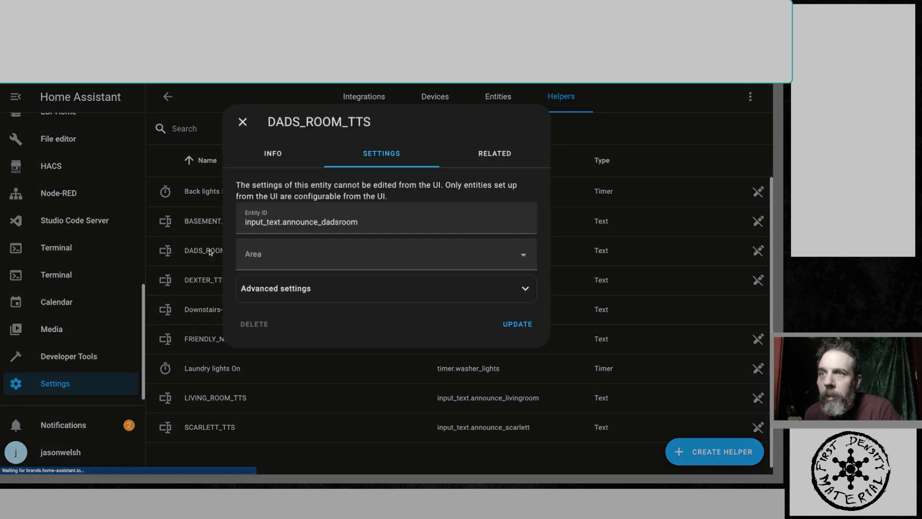
pyautogui.click(305, 223)
pyautogui.tripleClick(305, 223)
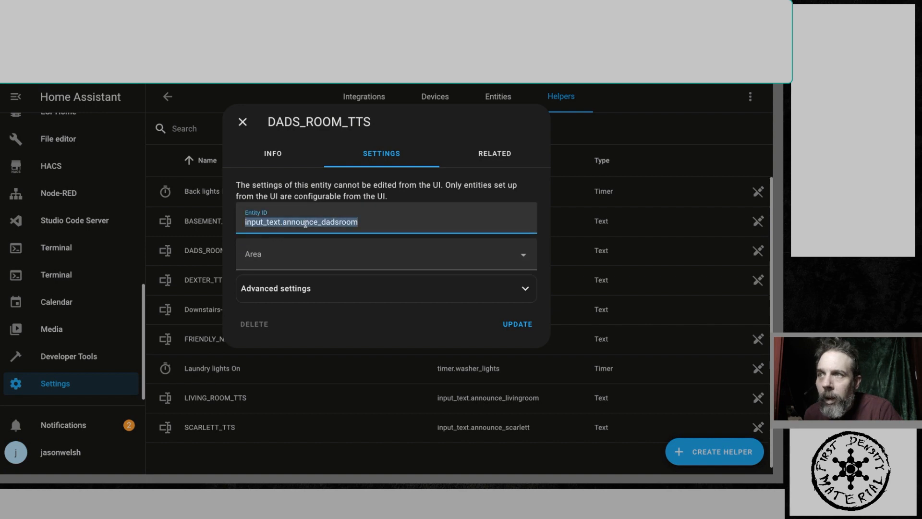
pyautogui.rightClick(305, 223)
pyautogui.click(321, 278)
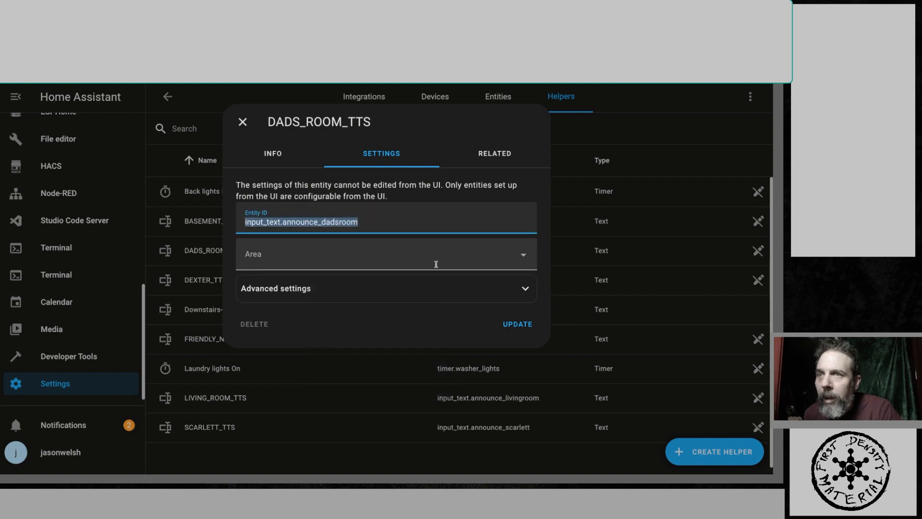
# - Assign the DADS_ROOM_TTS helper to the Dad Room area and update it
pyautogui.click(522, 256)
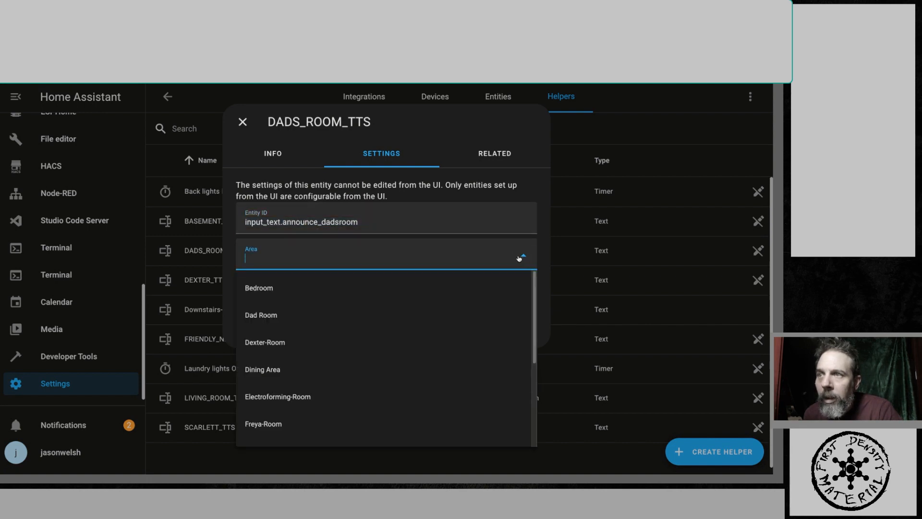
pyautogui.click(379, 315)
pyautogui.click(515, 324)
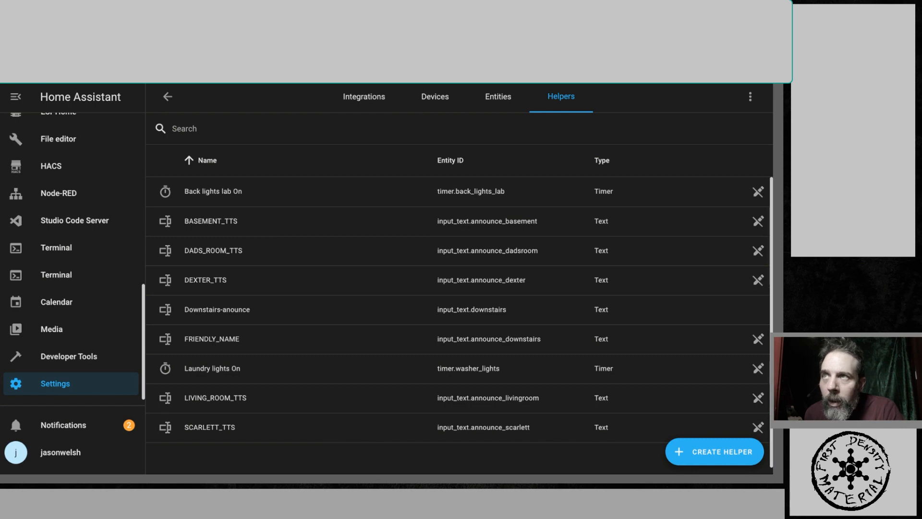
# - In the document, replace input_text.announce_dexter with input_text.announce_dadsroom in the dadsroom automation's trigger and message
pyautogui.hotkey('ctrl', 'Tab')
pyautogui.click(338, 368)
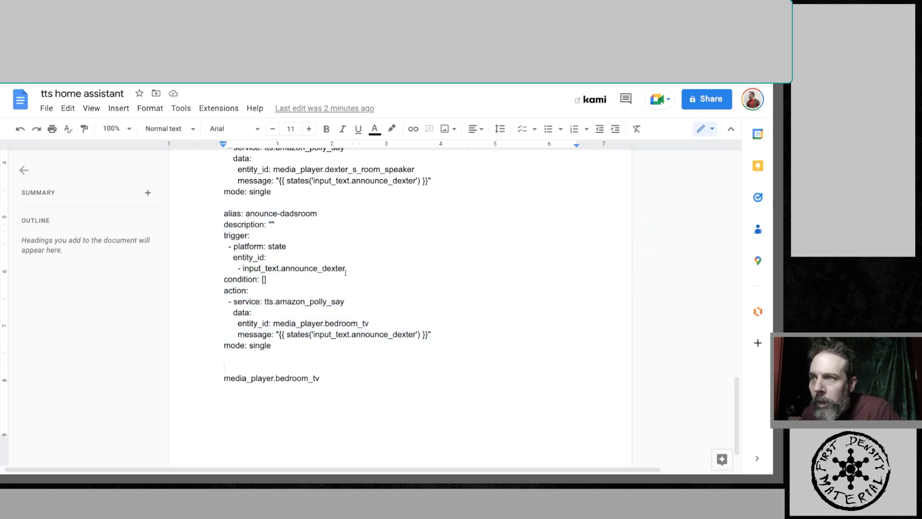
pyautogui.moveTo(346, 270); pyautogui.dragTo(243, 269)
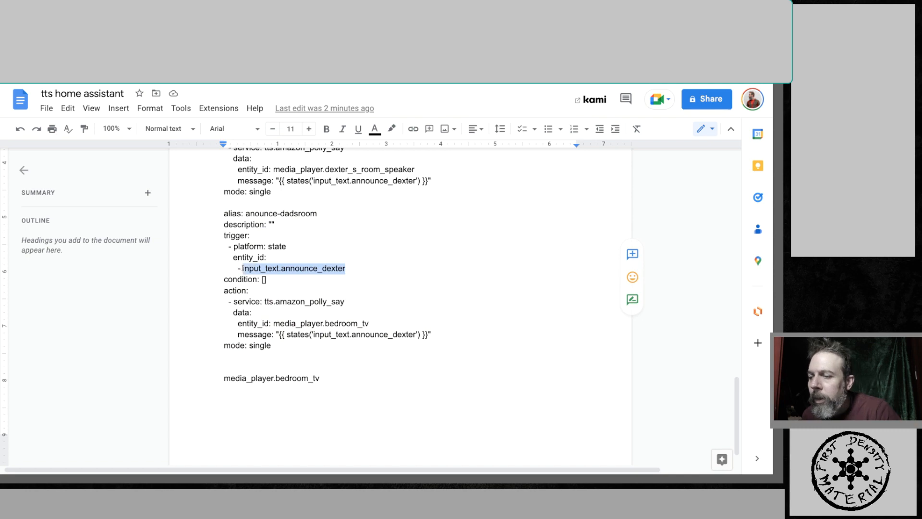
pyautogui.press('super+v')
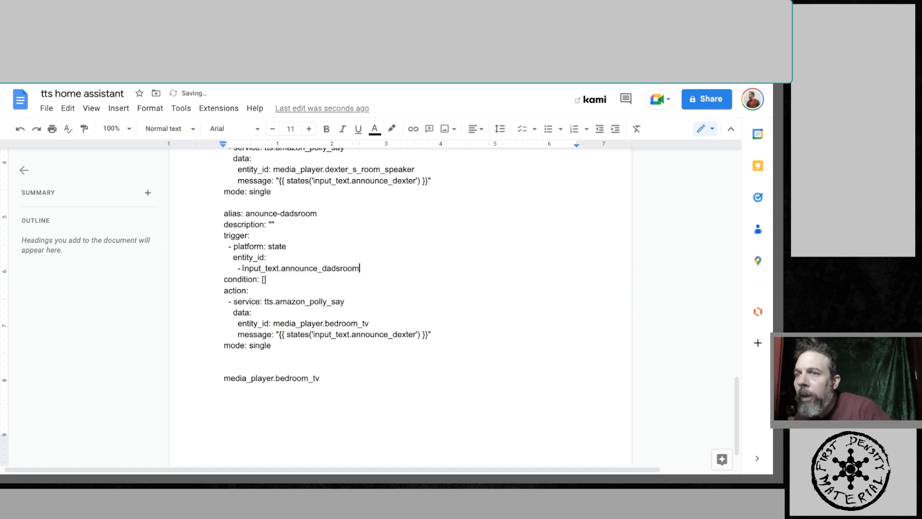
pyautogui.moveTo(416, 334); pyautogui.dragTo(314, 334)
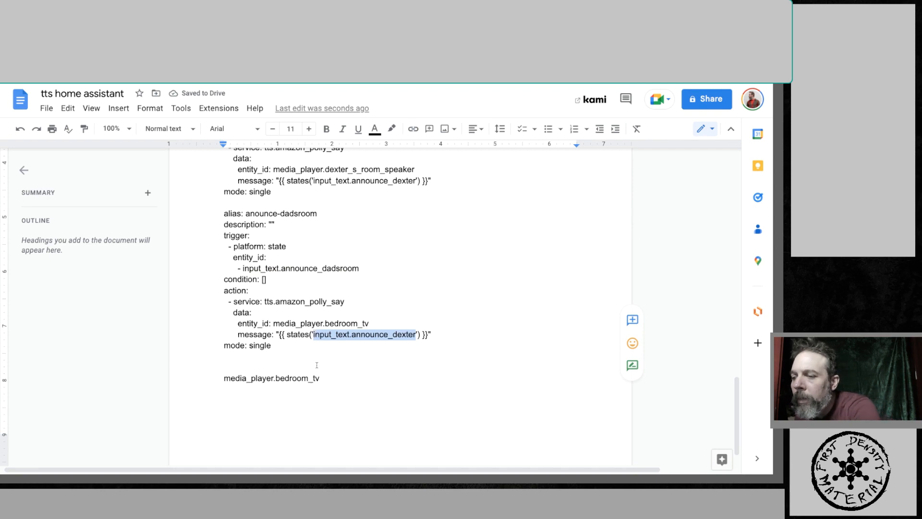
pyautogui.press('super+v')
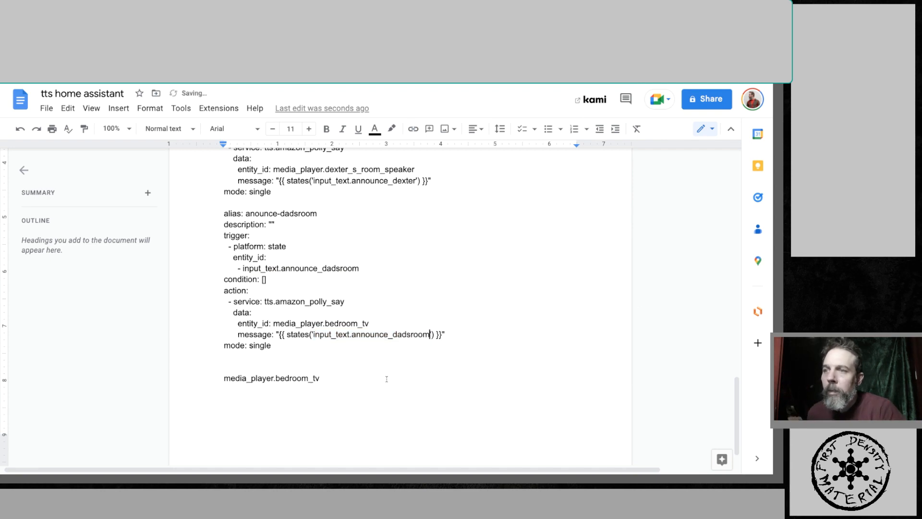
# - Delete the stray media_player.bedroom_tv line and copy the whole anounce-dadsroom automation YAML
pyautogui.moveTo(333, 379); pyautogui.dragTo(226, 382)
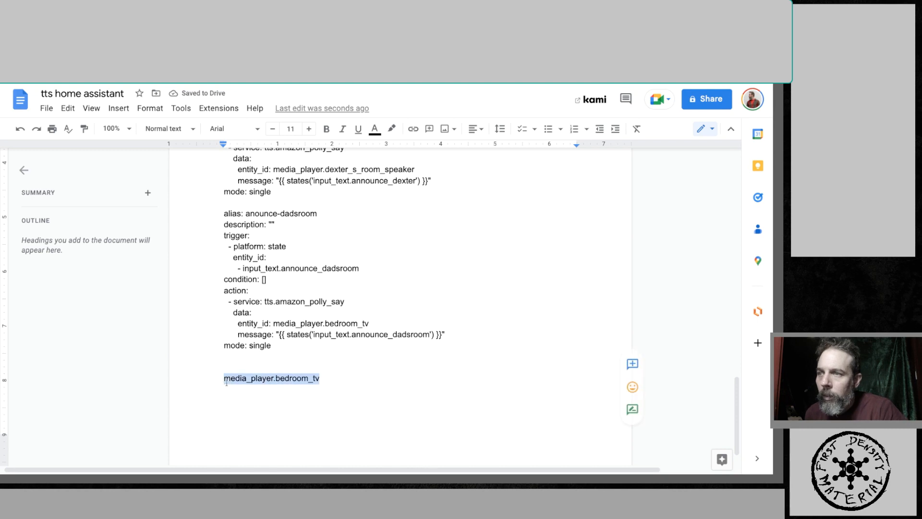
pyautogui.press('BackSpace')
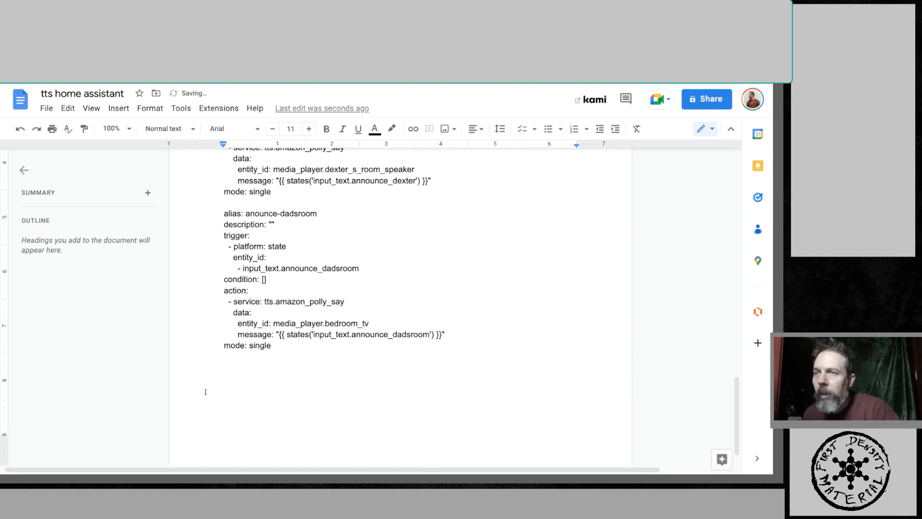
pyautogui.scroll(2, 205, 392)
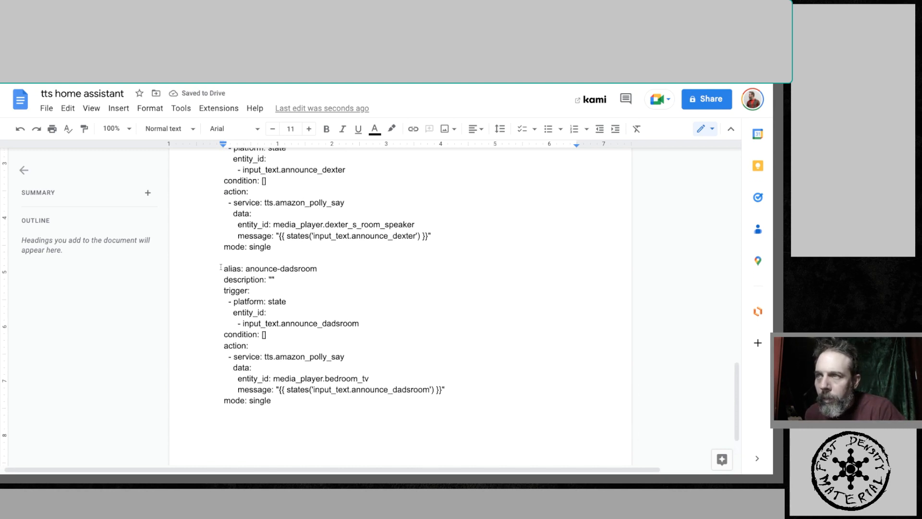
pyautogui.moveTo(221, 267); pyautogui.dragTo(423, 400)
pyautogui.hotkey('ctrl', 'c')
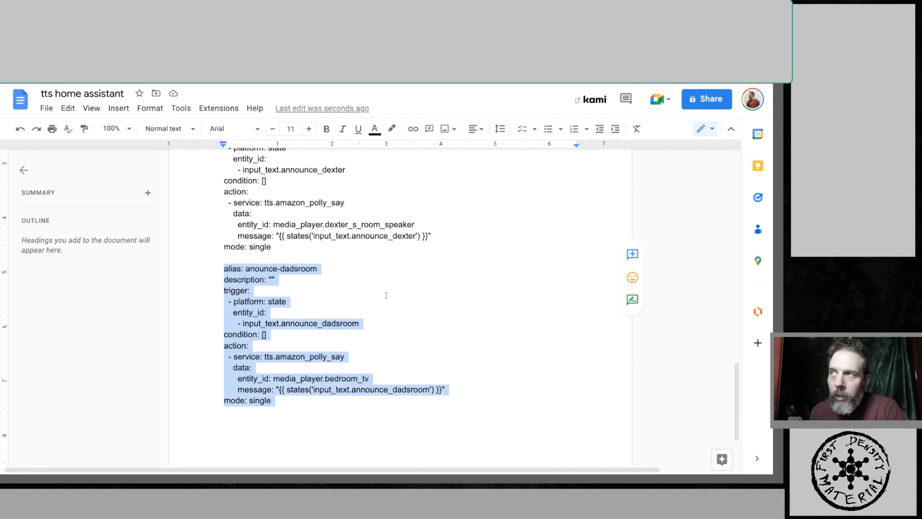
pyautogui.hotkey('ctrl', 'Tab')
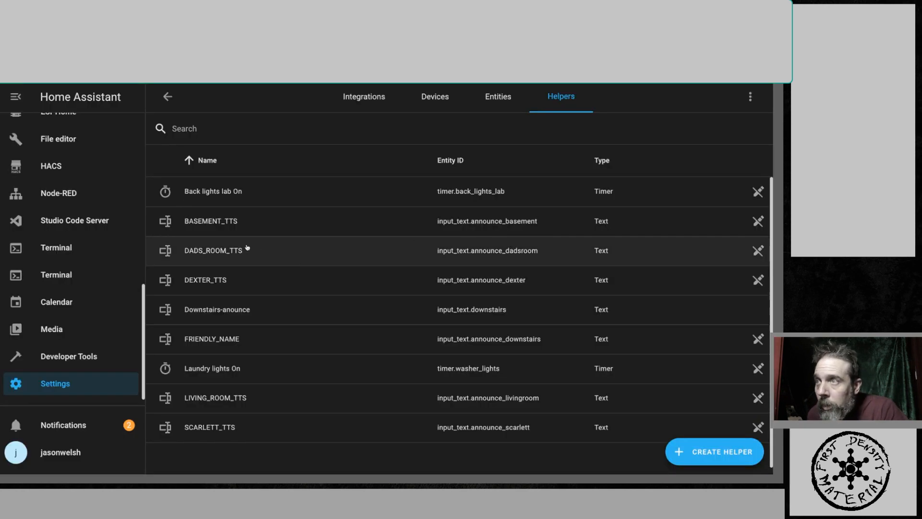
# - Create a new empty automation and paste the anounce-dadsroom YAML into its YAML editor
pyautogui.scroll(-1, 247, 248)
pyautogui.scroll(10, 110, 270)
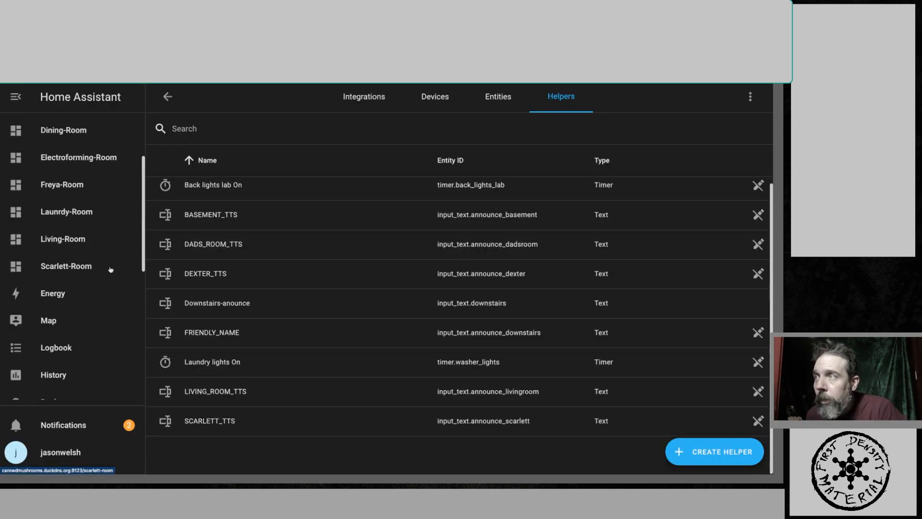
pyautogui.scroll(-10, 115, 267)
pyautogui.scroll(-1, 115, 267)
pyautogui.click(74, 382)
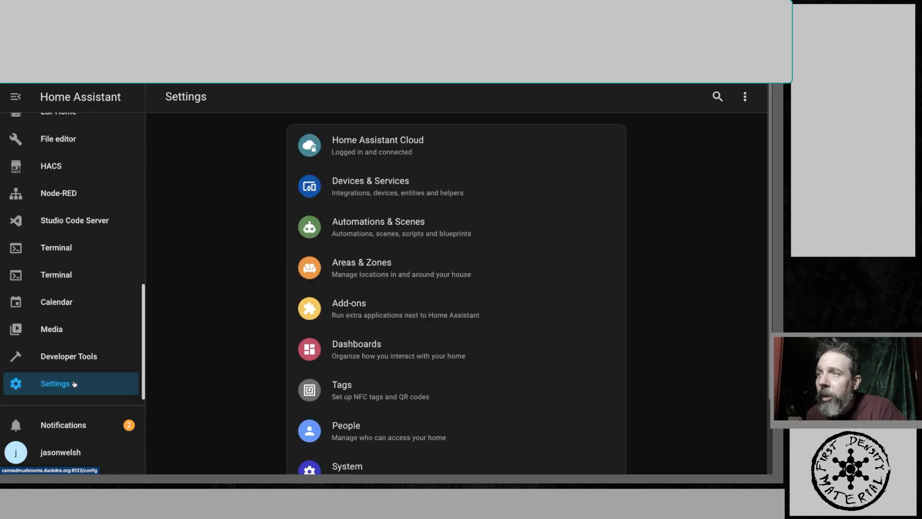
pyautogui.click(379, 217)
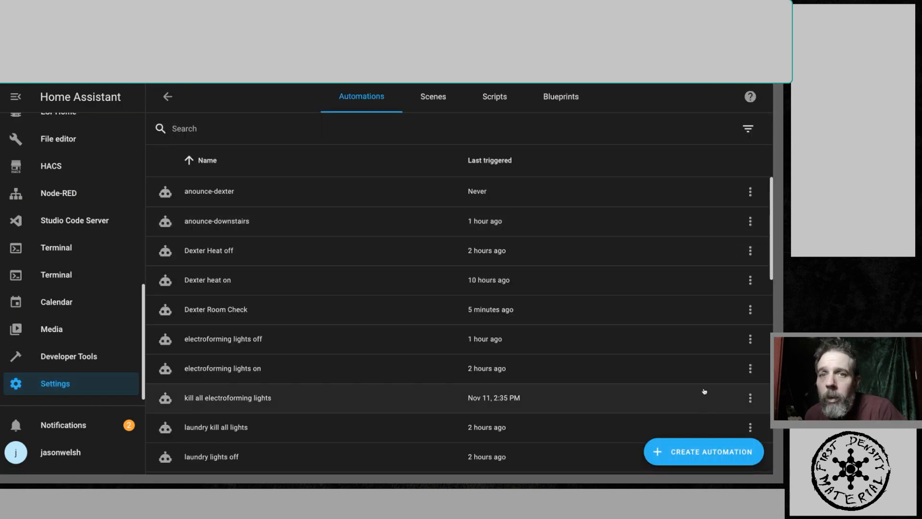
pyautogui.click(686, 458)
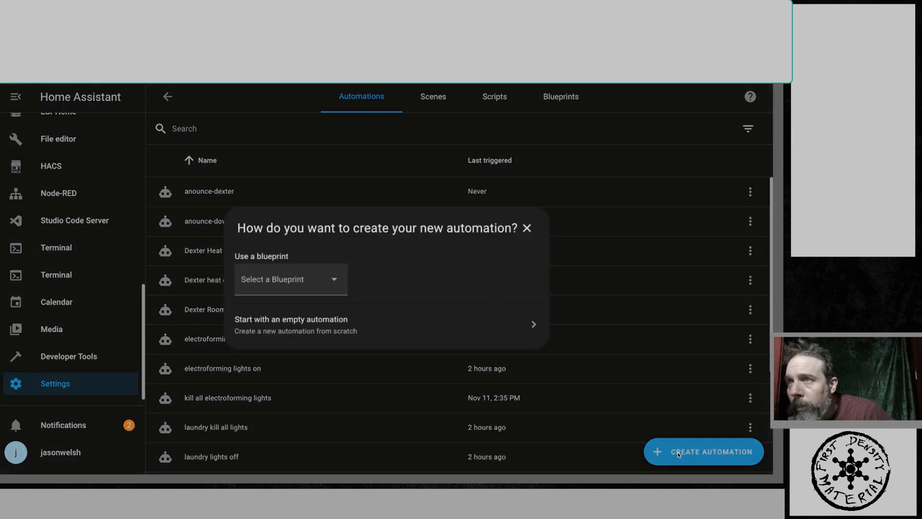
pyautogui.click(299, 323)
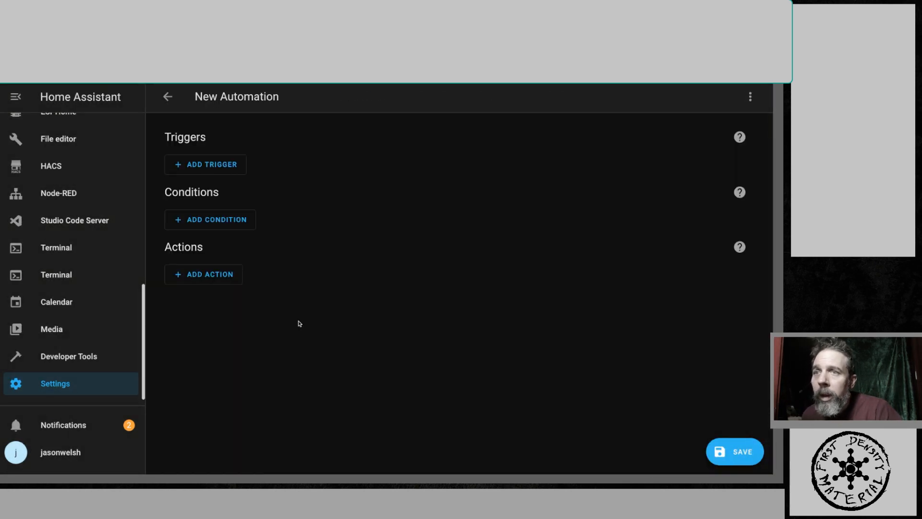
pyautogui.click(750, 96)
pyautogui.click(705, 293)
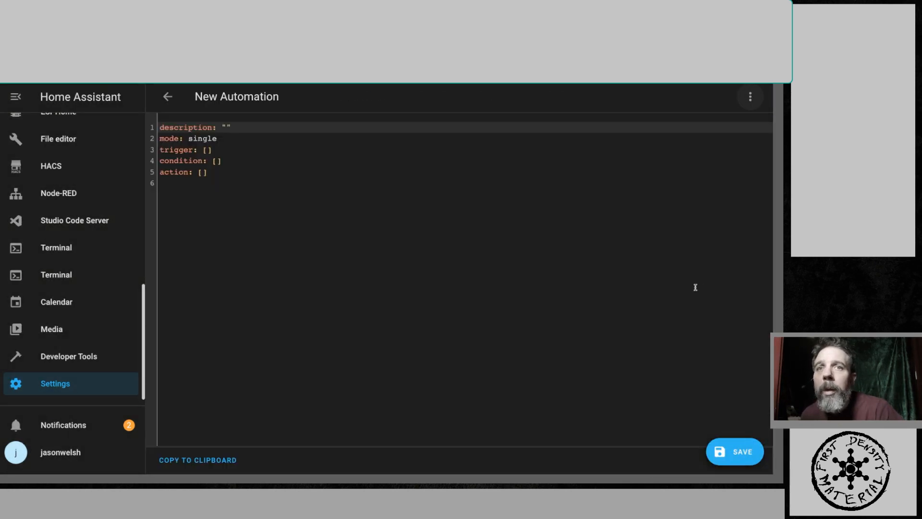
pyautogui.moveTo(305, 215); pyautogui.dragTo(136, 119)
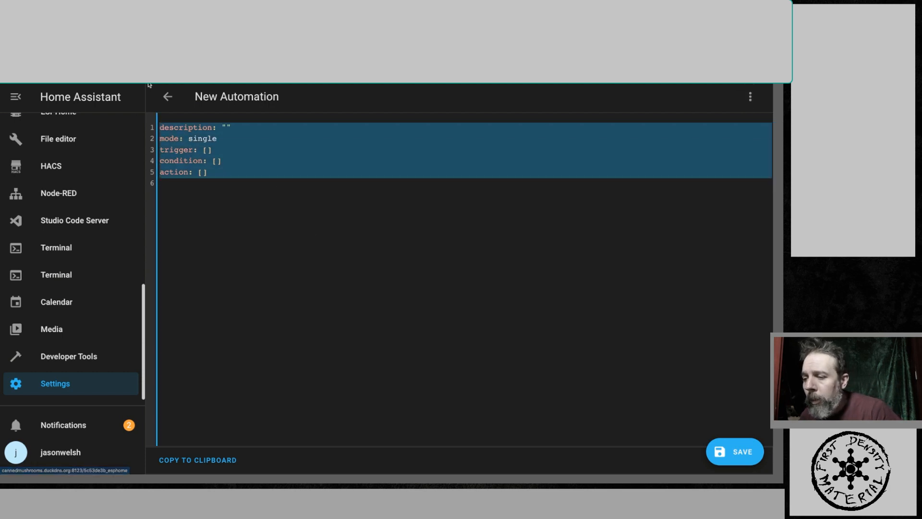
pyautogui.hotkey('ctrl', 'v')
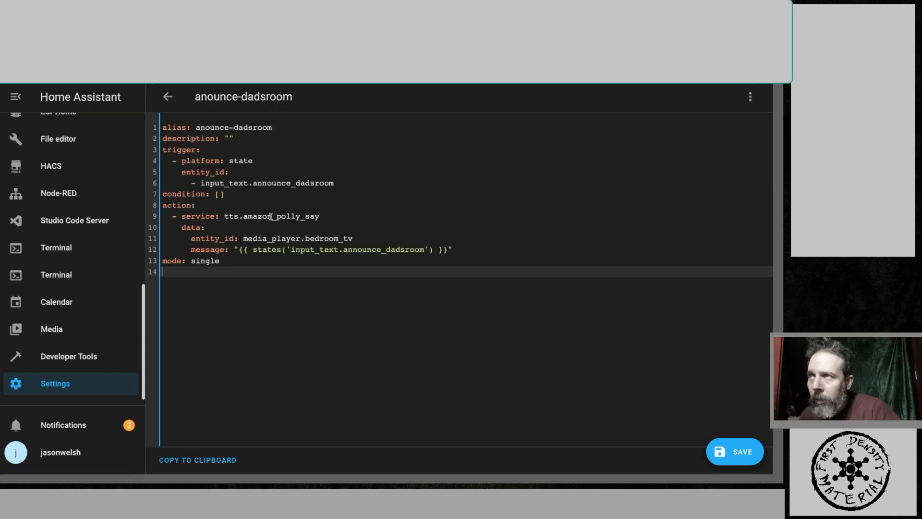
# - Switch the automation to the visual editor, save it as anounce-dadsroom, and return to the automations list
pyautogui.click(750, 96)
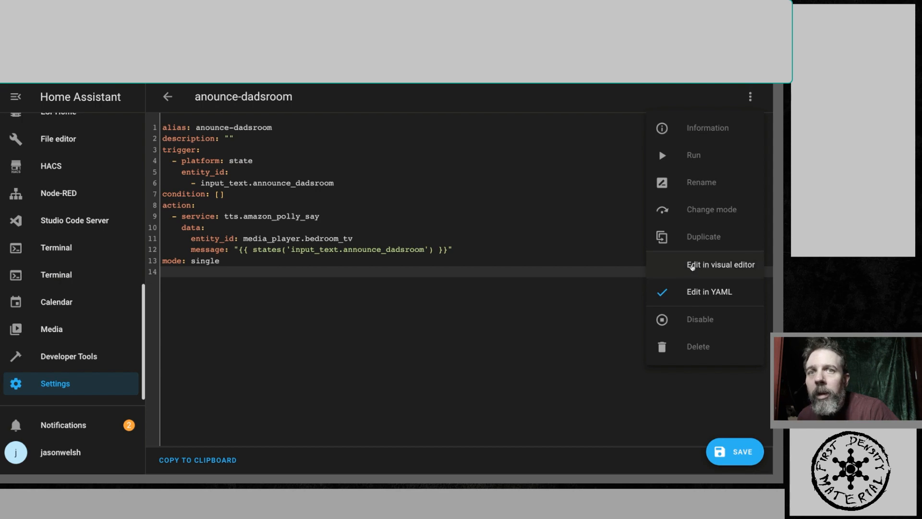
pyautogui.click(693, 266)
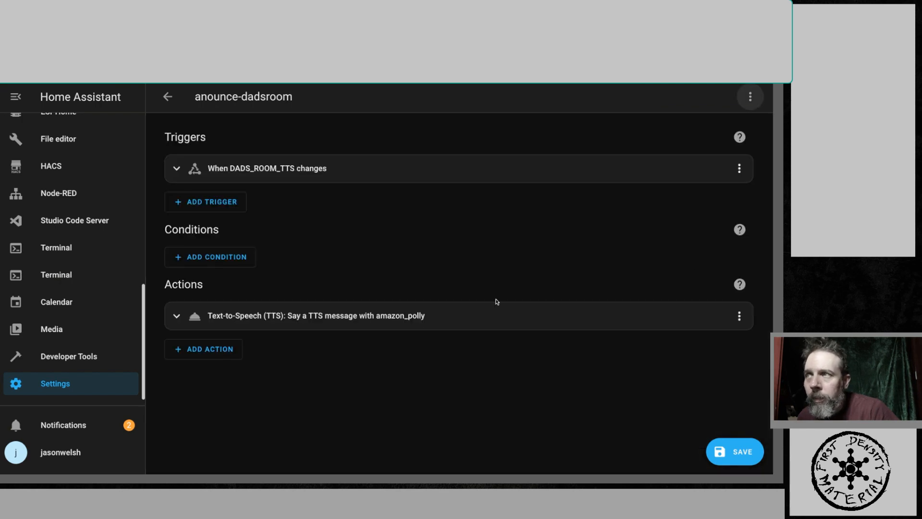
pyautogui.click(734, 452)
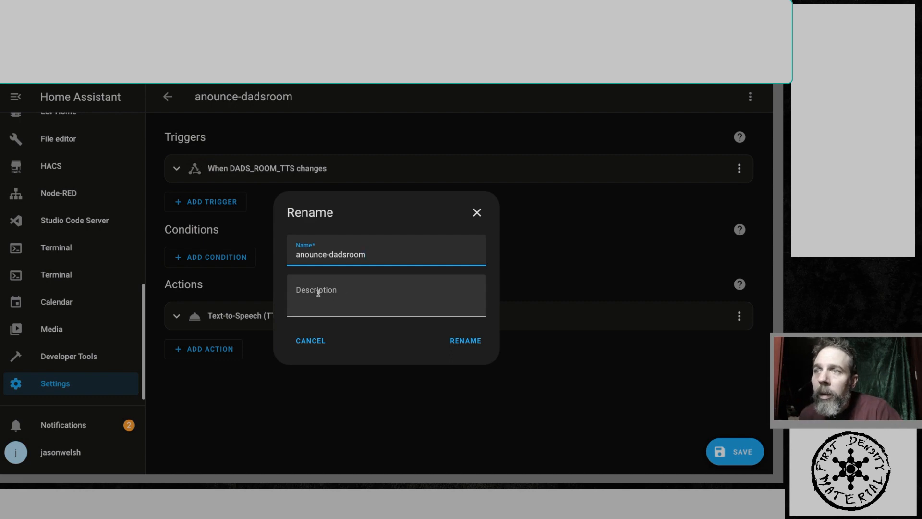
pyautogui.click(459, 342)
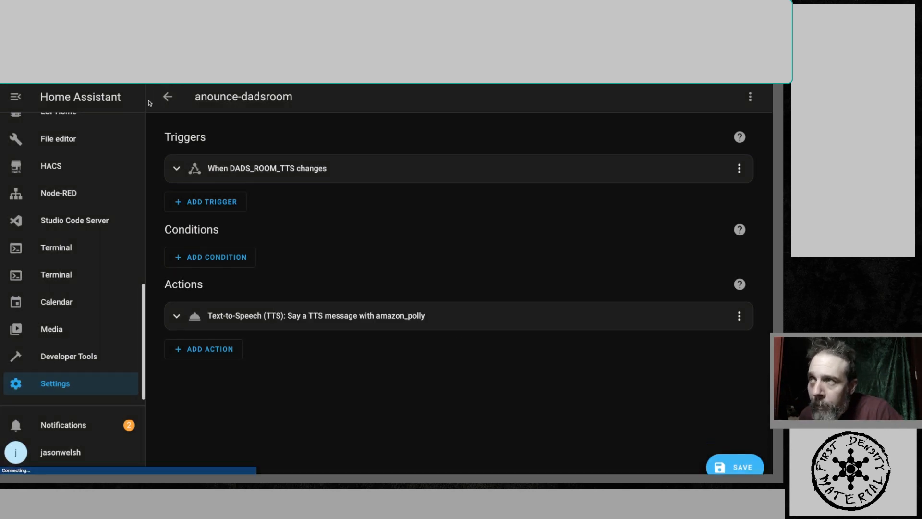
pyautogui.click(168, 96)
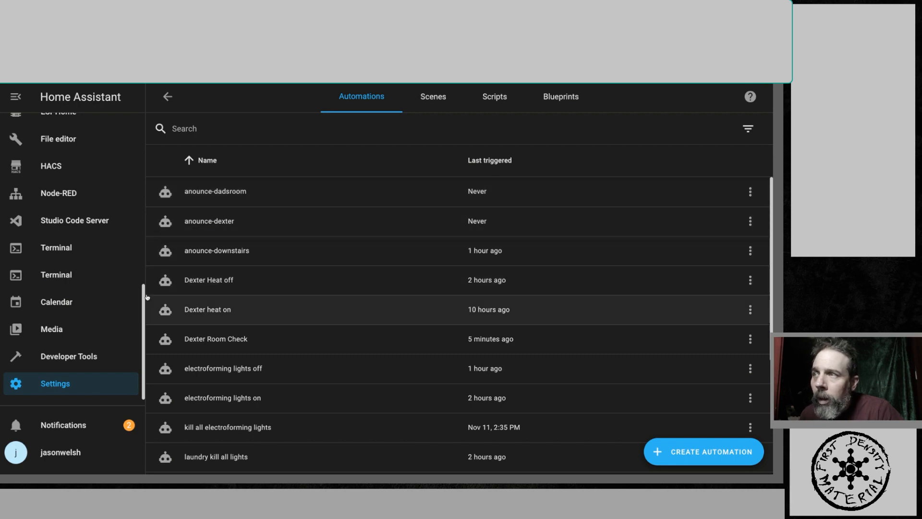
pyautogui.moveTo(145, 293); pyautogui.dragTo(129, 96)
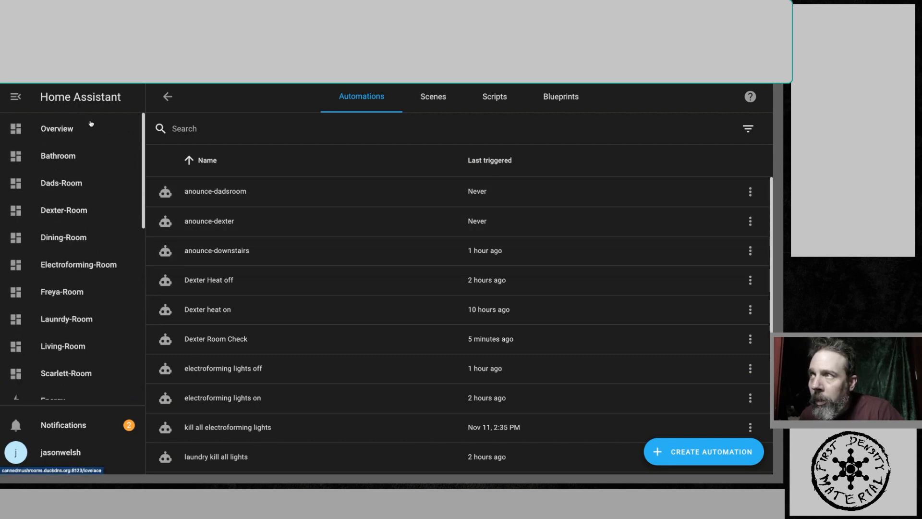
# - Open the DADS_ROOM_TTS helper's settings and copy its entity ID input_text.announce_dadsroom
pyautogui.click(90, 124)
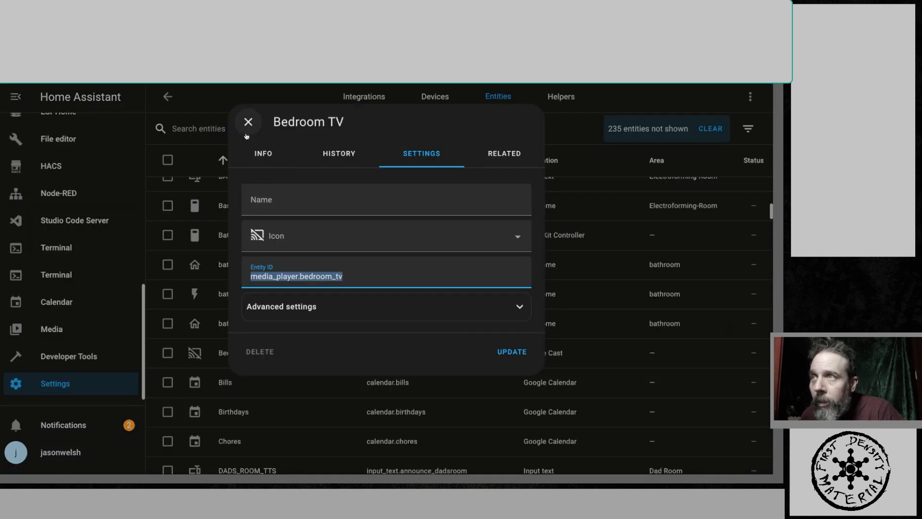
pyautogui.click(247, 125)
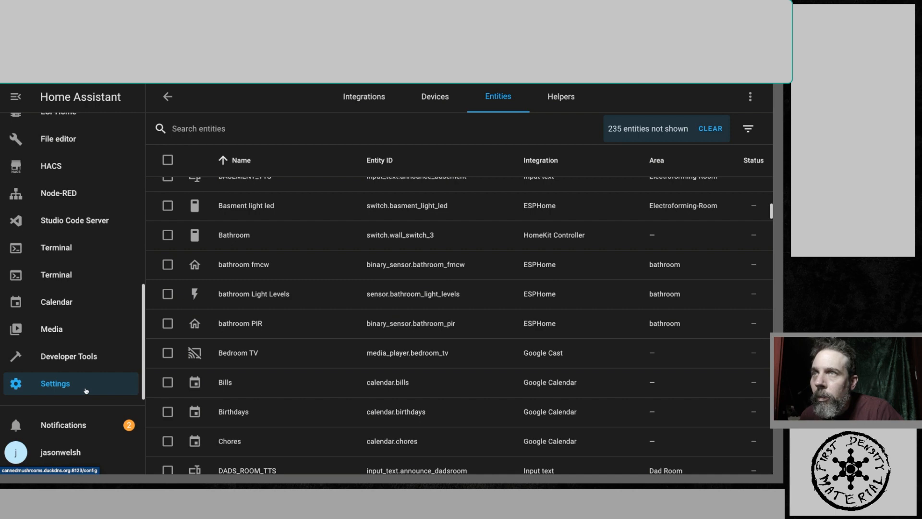
pyautogui.scroll(-3, 371, 354)
pyautogui.scroll(12, 381, 367)
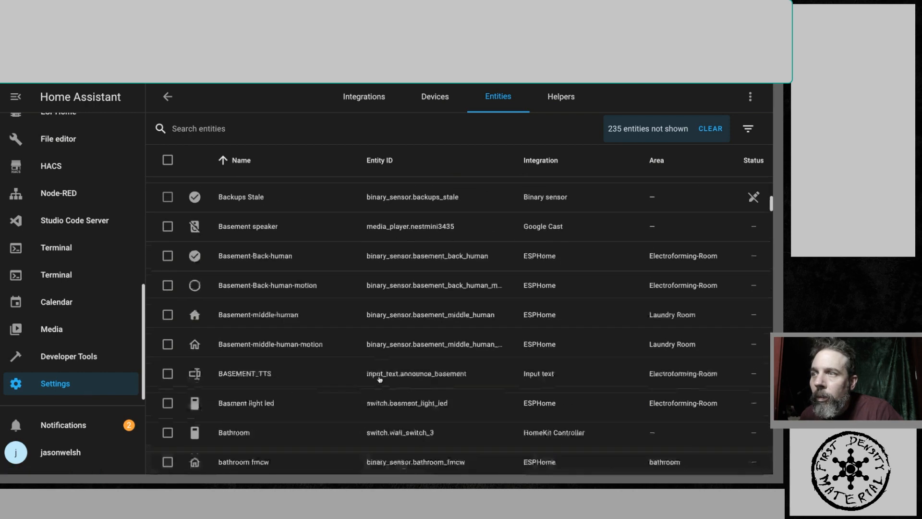
pyautogui.click(584, 98)
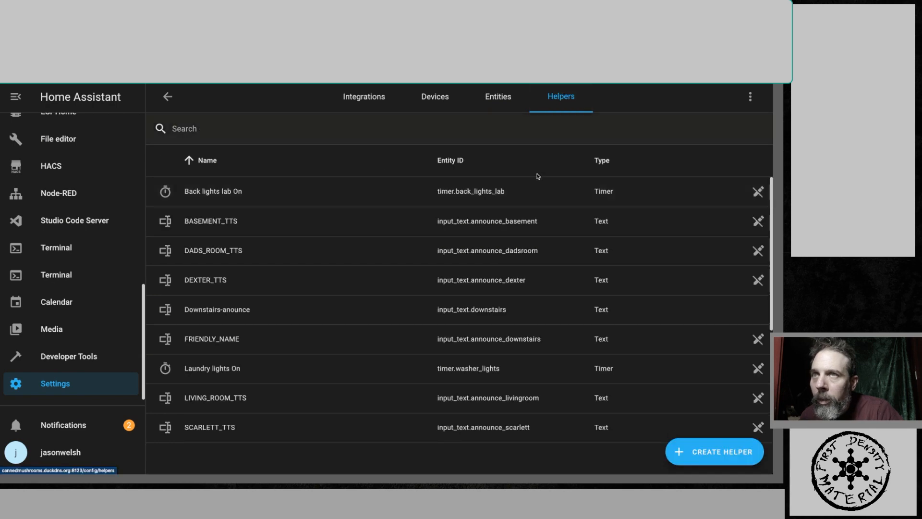
pyautogui.click(230, 252)
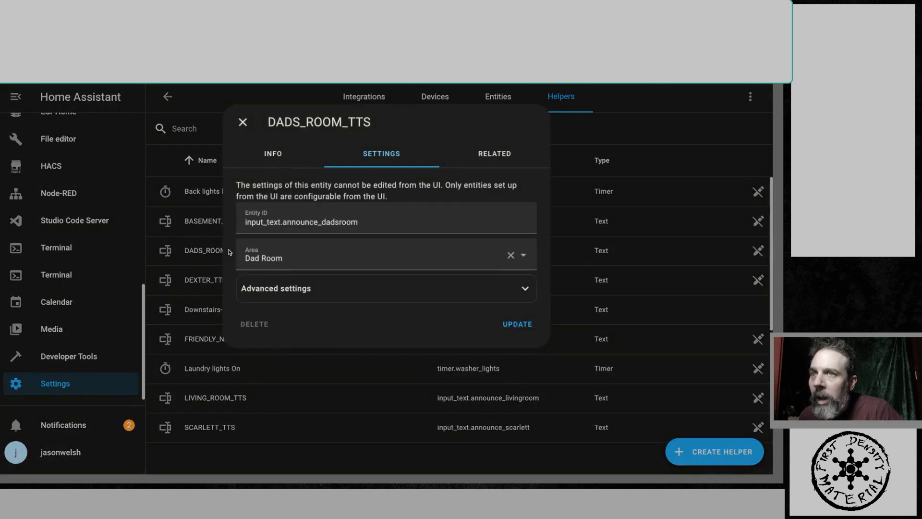
pyautogui.tripleClick(302, 224)
pyautogui.rightClick(302, 224)
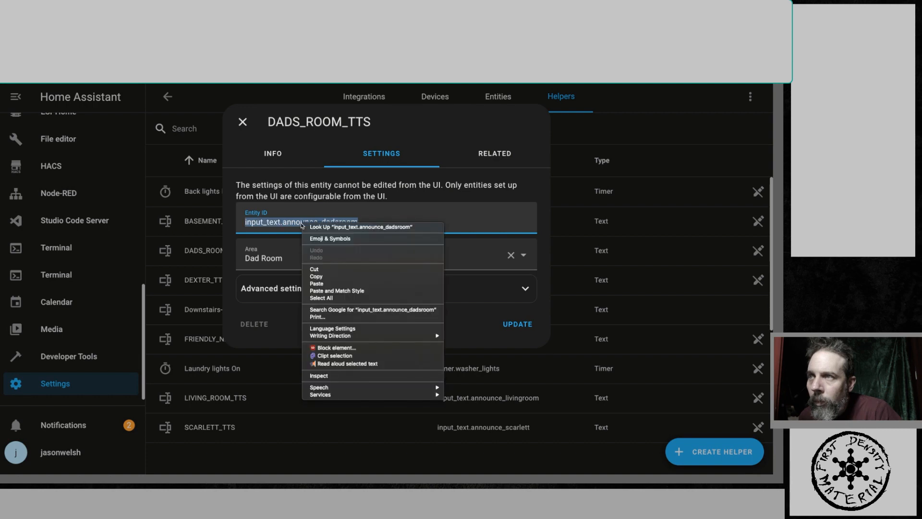
pyautogui.click(317, 276)
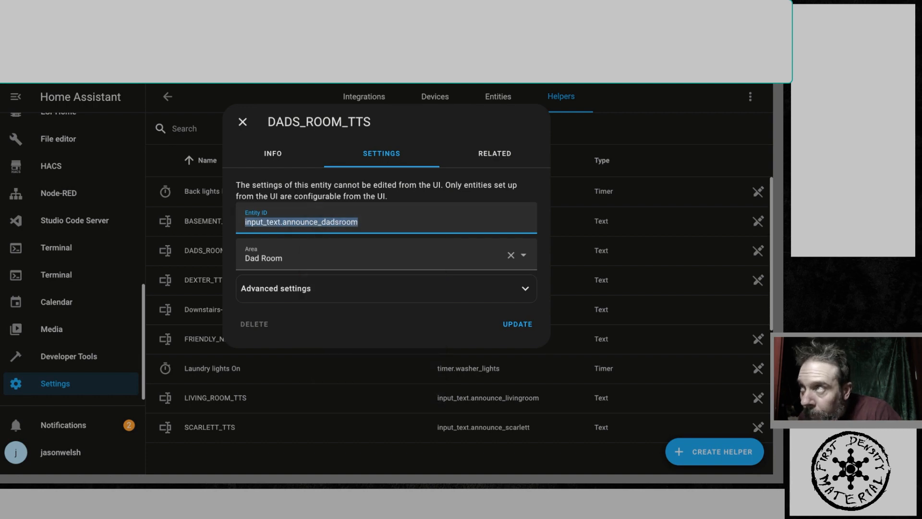
# - Add the input_text.announce_dadsroom entity to the dashboard's TTS entities card, save the card and finish editing
pyautogui.hotkey('ctrl', 'Tab')
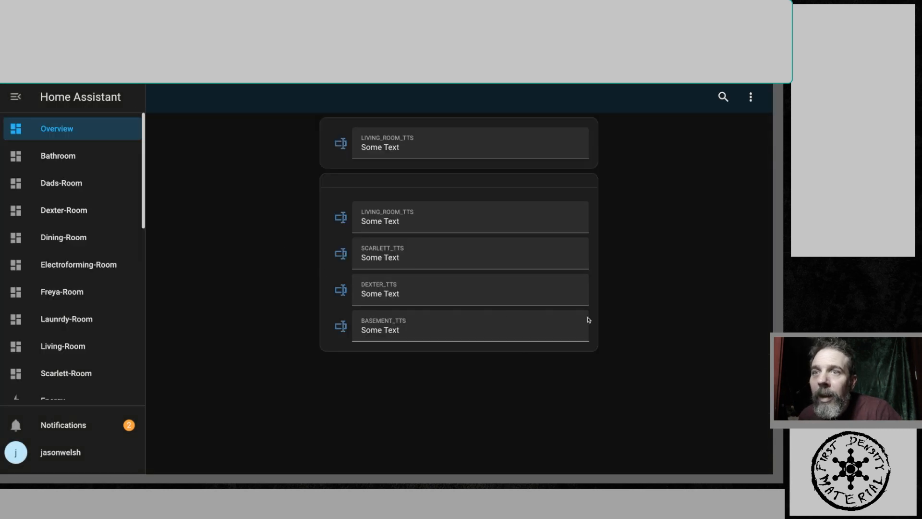
pyautogui.click(751, 96)
pyautogui.click(735, 129)
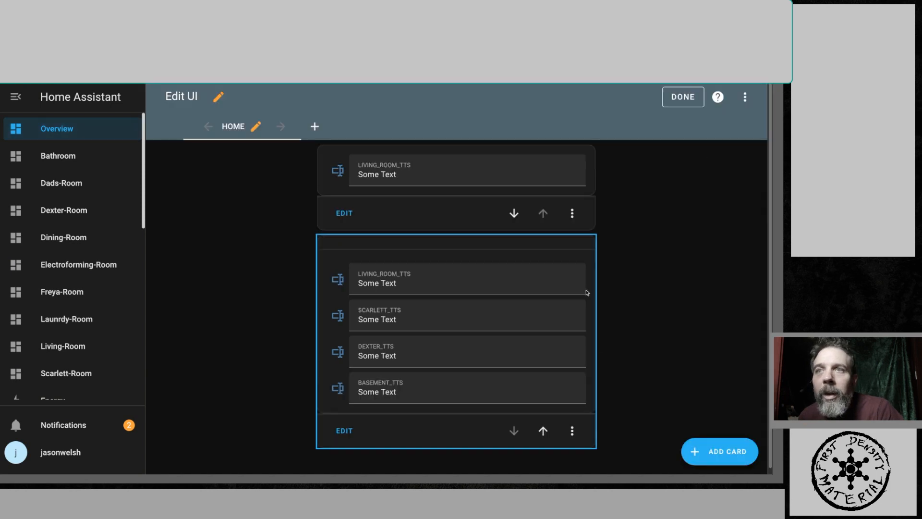
pyautogui.click(572, 431)
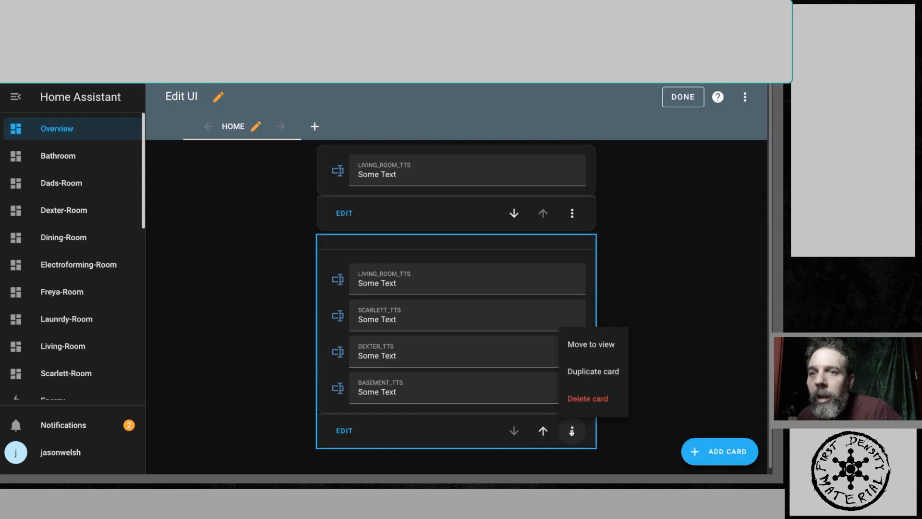
pyautogui.click(344, 430)
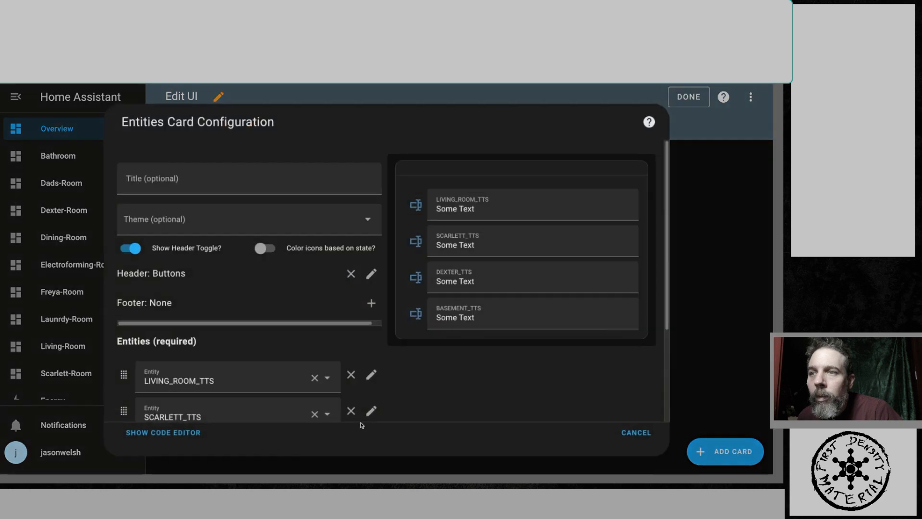
pyautogui.scroll(-3, 303, 411)
pyautogui.click(196, 392)
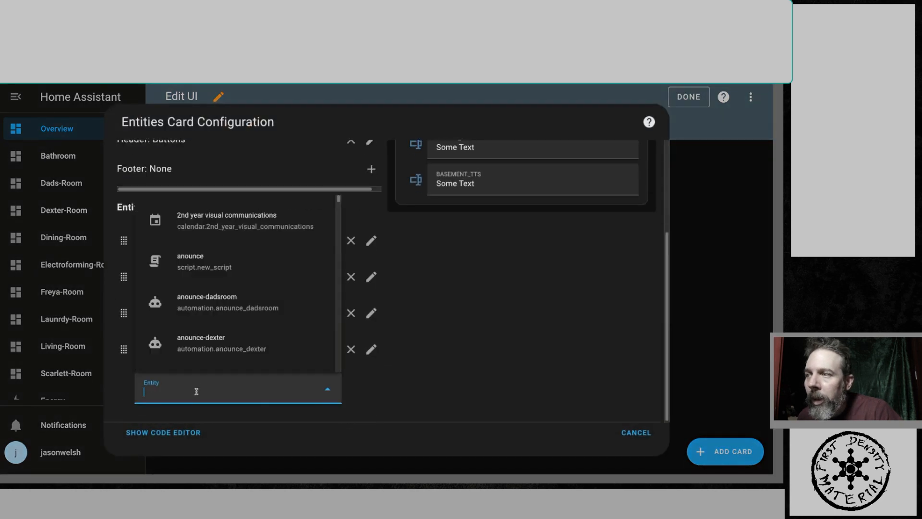
pyautogui.rightClick(197, 391)
pyautogui.click(215, 410)
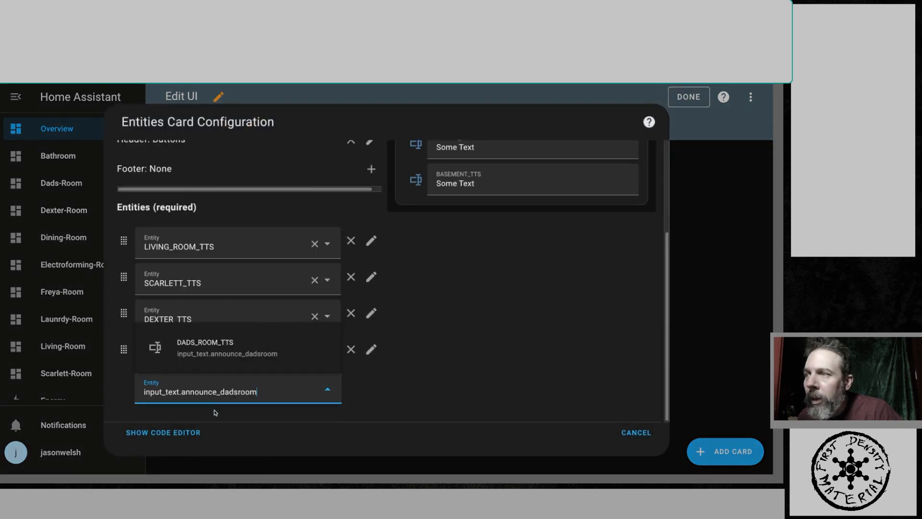
pyautogui.click(222, 355)
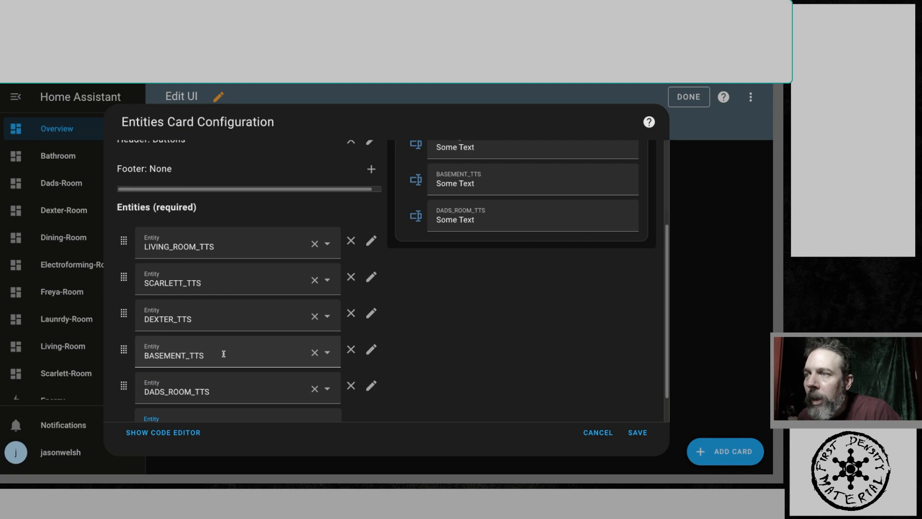
pyautogui.click(637, 434)
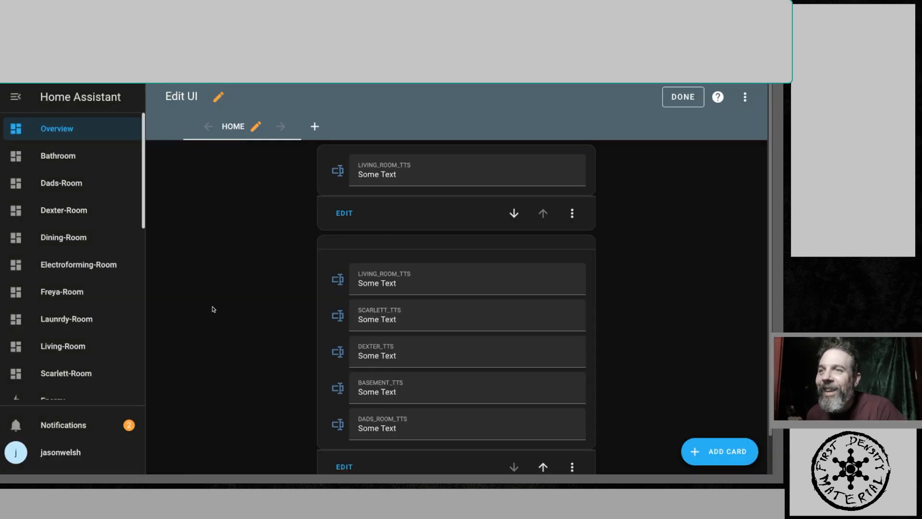
pyautogui.scroll(-1, 294, 336)
pyautogui.scroll(1, 615, 259)
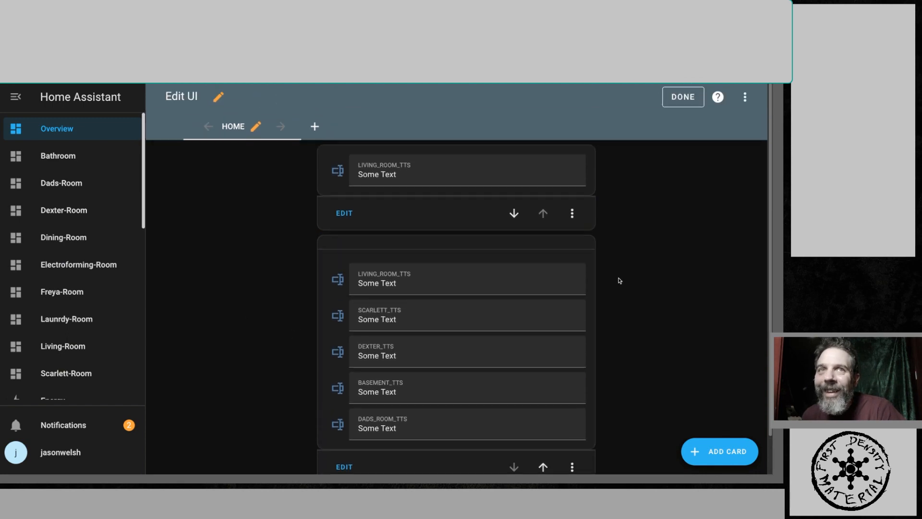
pyautogui.click(682, 97)
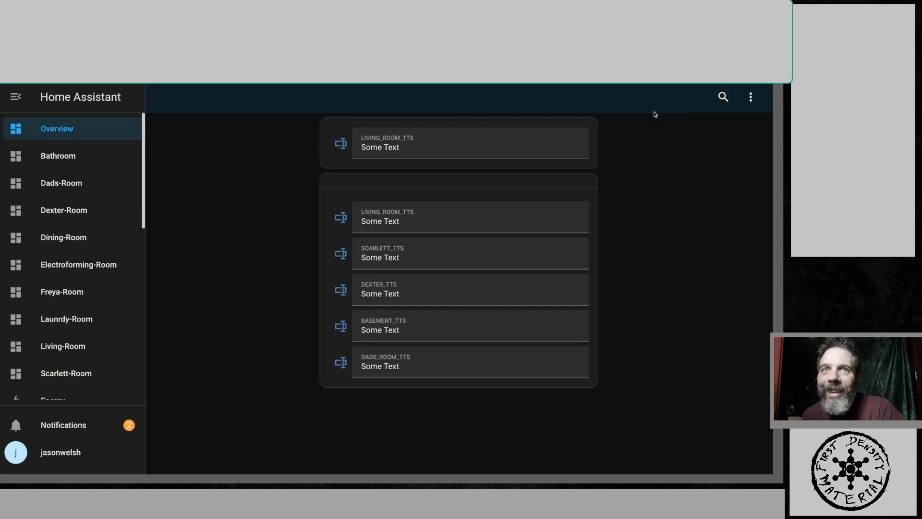
# - Replace the DADS_ROOM_TTS field's text with TEST THIS CARD and submit it to test the announcement
pyautogui.doubleClick(419, 367)
pyautogui.moveTo(419, 367); pyautogui.dragTo(350, 370)
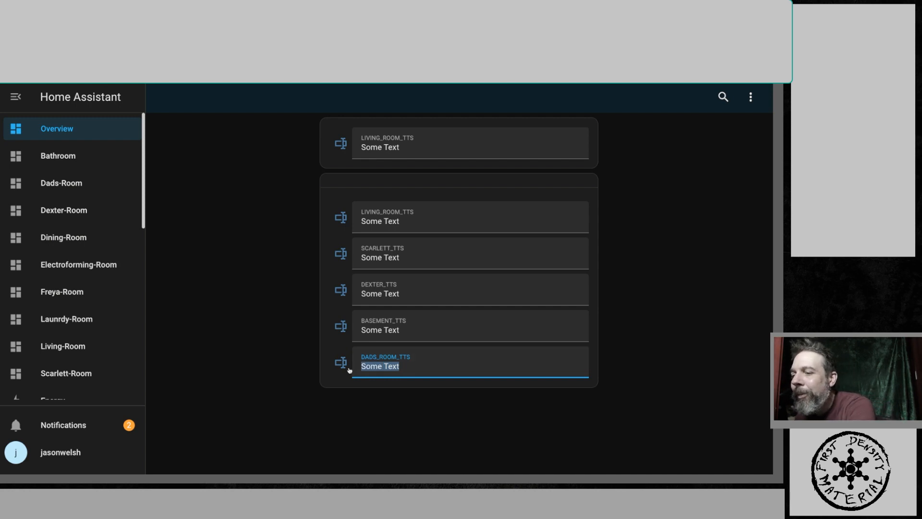
pyautogui.write('TEST')
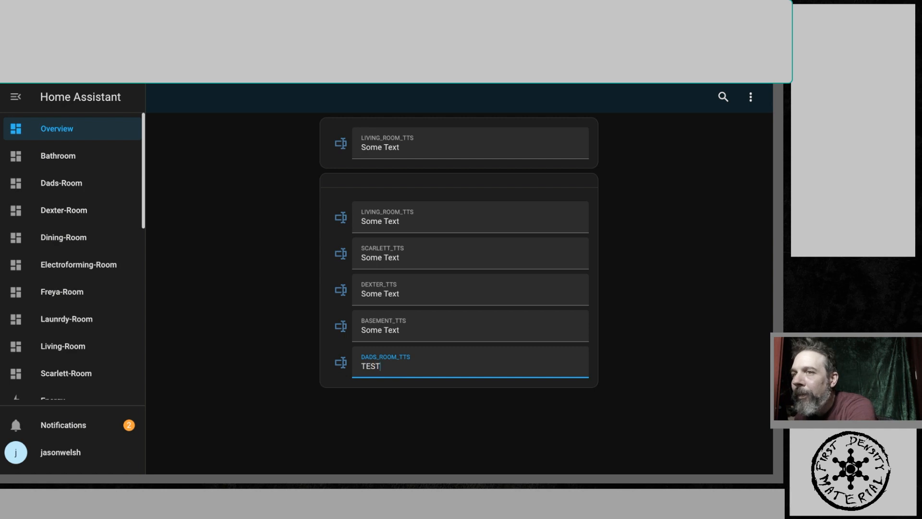
pyautogui.write(' THI')
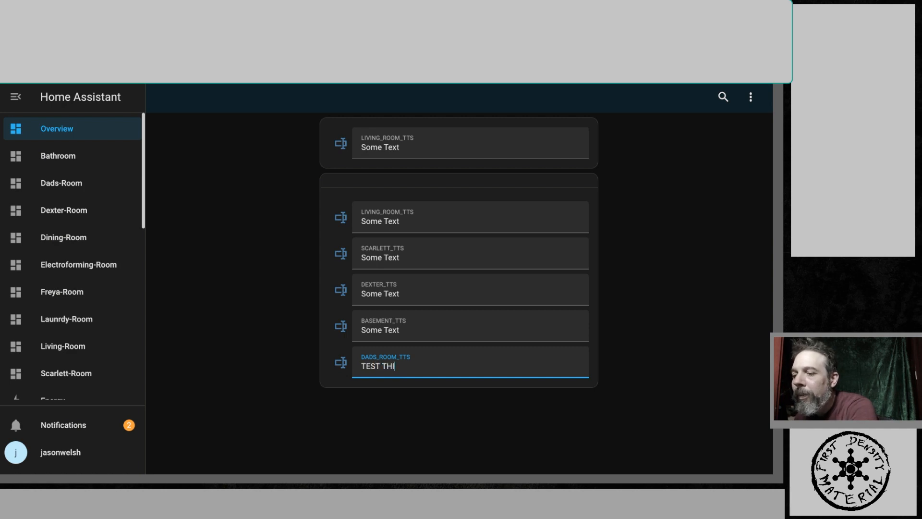
pyautogui.write('S CARD')
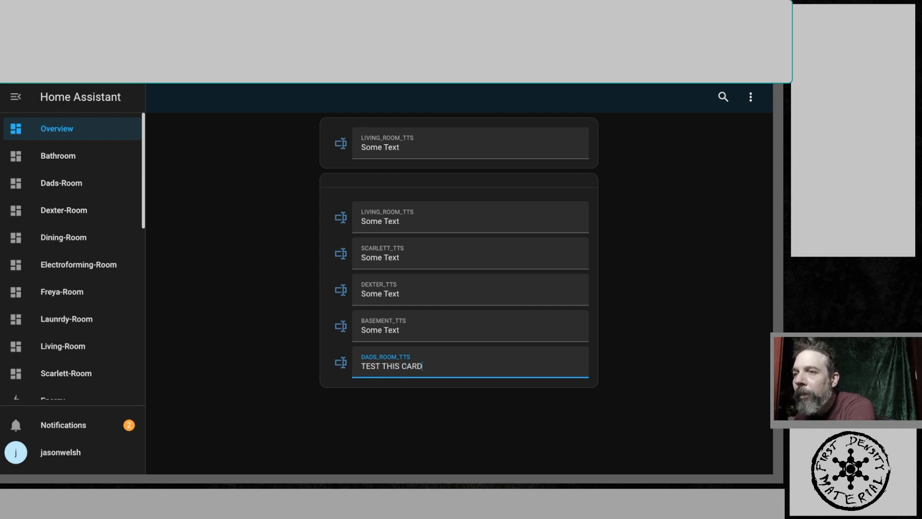
pyautogui.press('Return')
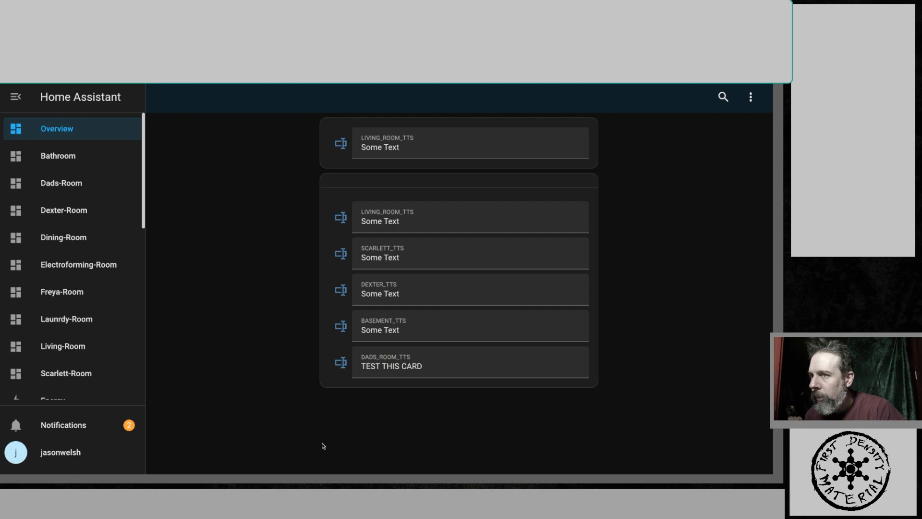
# - Append OUT to the DADS_ROOM_TTS text, submit it again, then clear the field
pyautogui.click(446, 367)
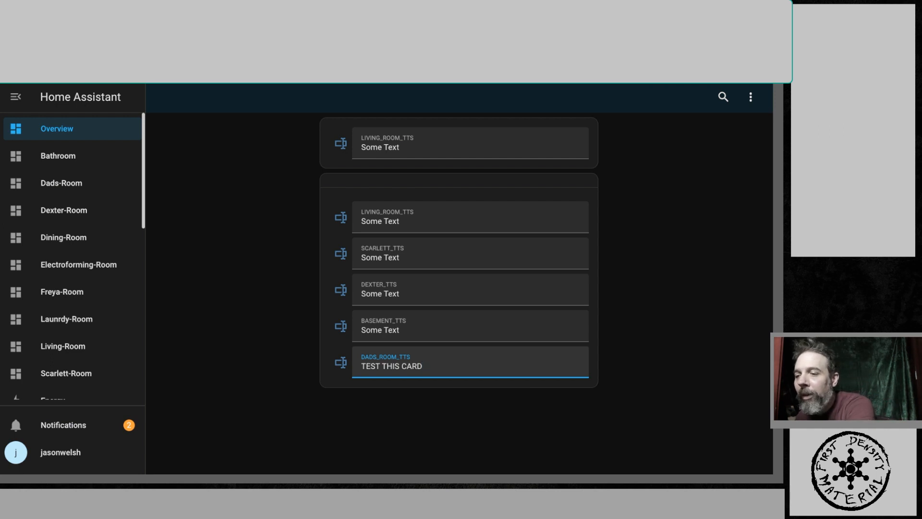
pyautogui.write('OUT')
pyautogui.press('Return')
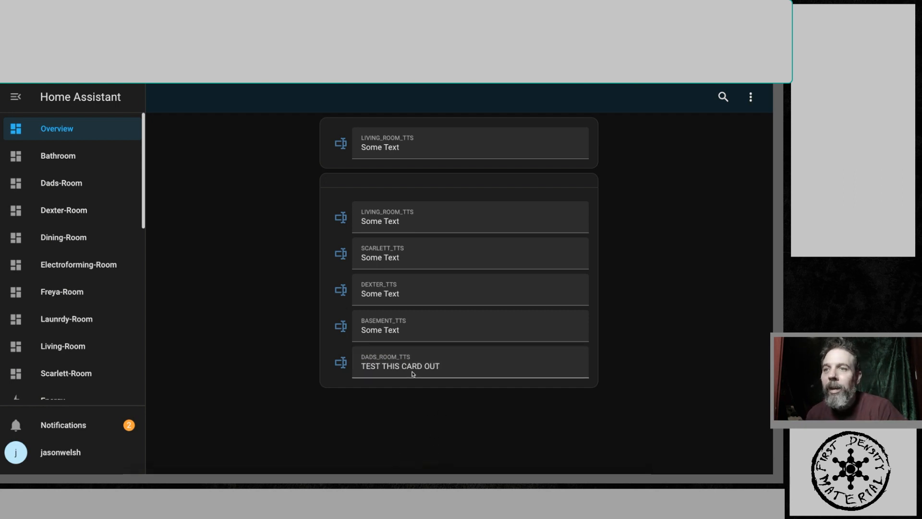
pyautogui.moveTo(442, 365); pyautogui.dragTo(358, 368)
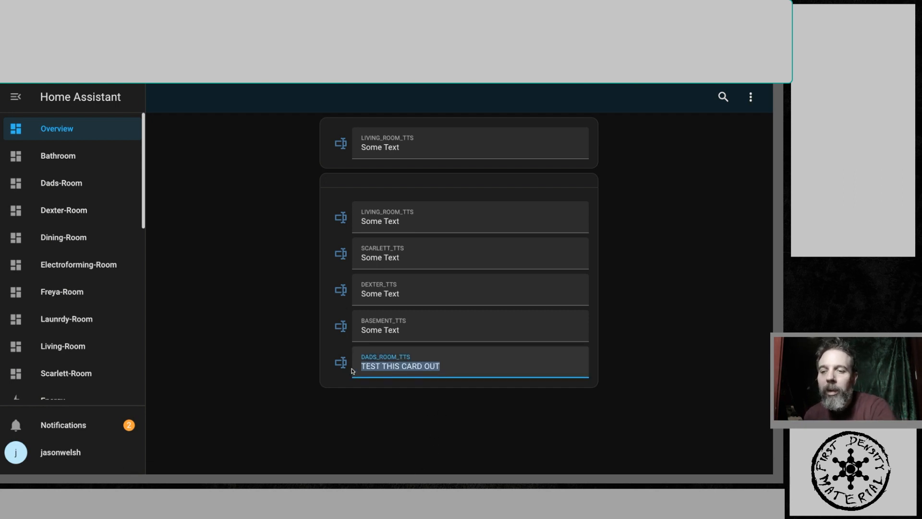
pyautogui.press('BackSpace')
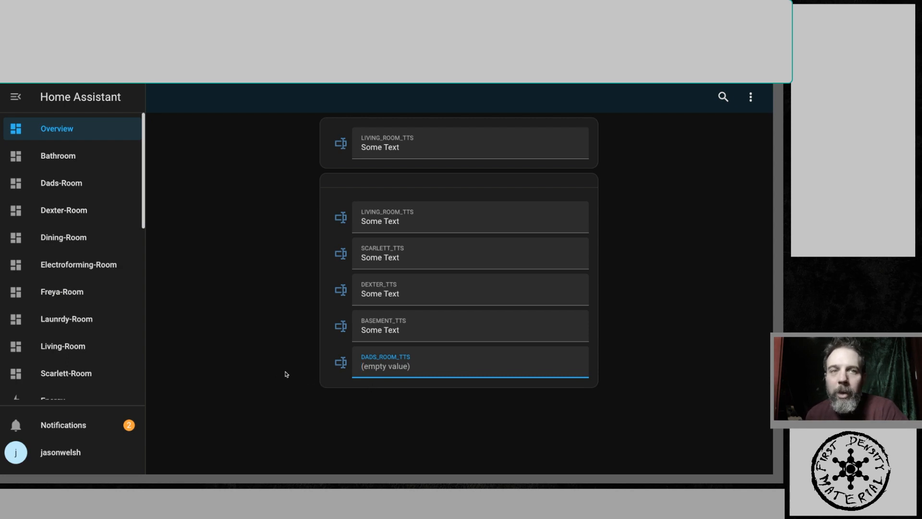
# - Compare the document's dadsroom automation YAML and paste over the tts.amazon_polly_say service in the automation's YAML editor
pyautogui.hotkey('ctrl', 'Tab')
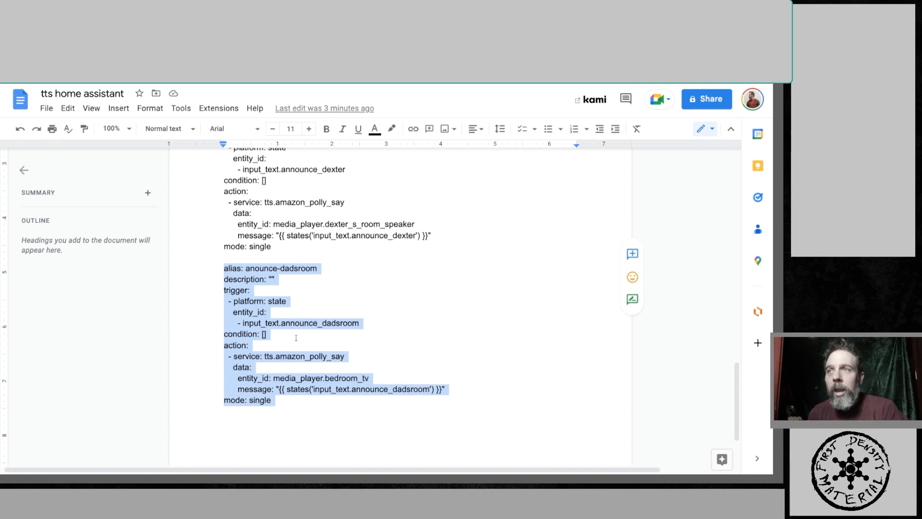
pyautogui.scroll(-2, 297, 337)
pyautogui.scroll(5, 296, 338)
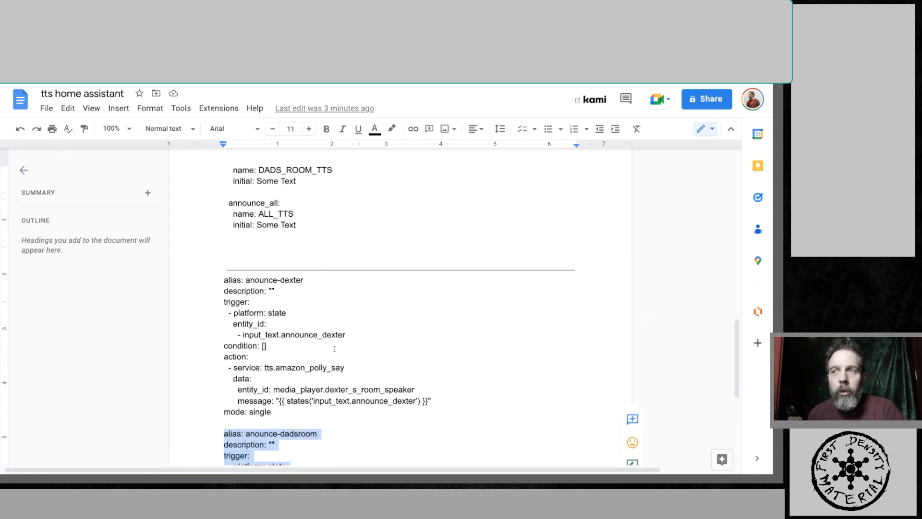
pyautogui.moveTo(348, 369); pyautogui.dragTo(332, 368)
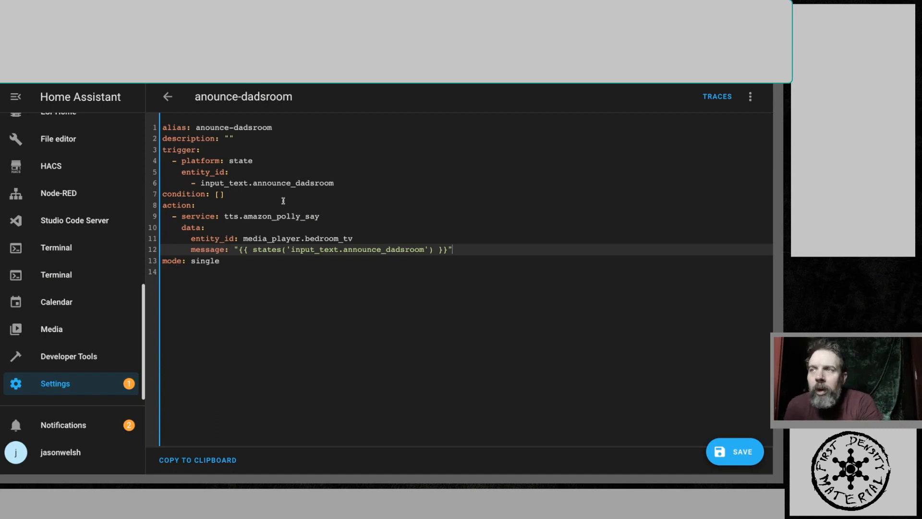
pyautogui.moveTo(321, 216); pyautogui.dragTo(226, 218)
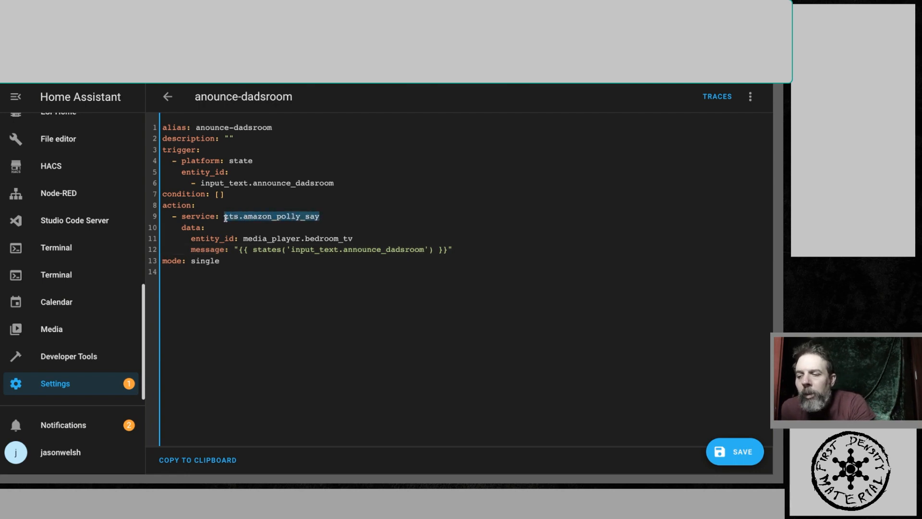
pyautogui.write('tts.google_say')
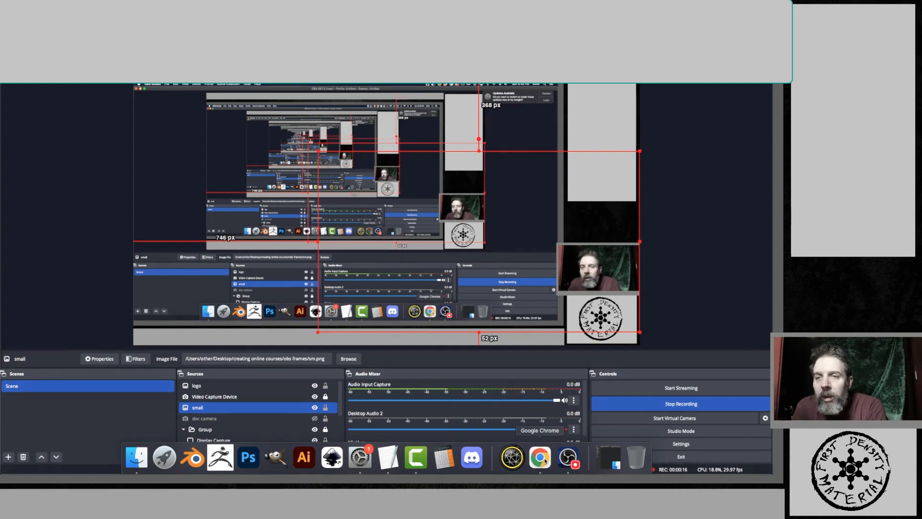
# - Switch to the browser and start a new Media player group helper named house_speakers
pyautogui.click(539, 457)
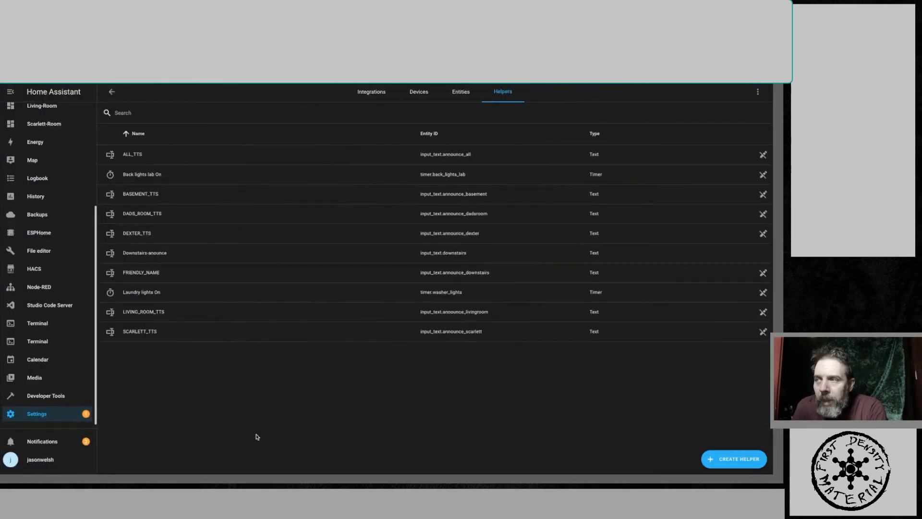
pyautogui.click(53, 415)
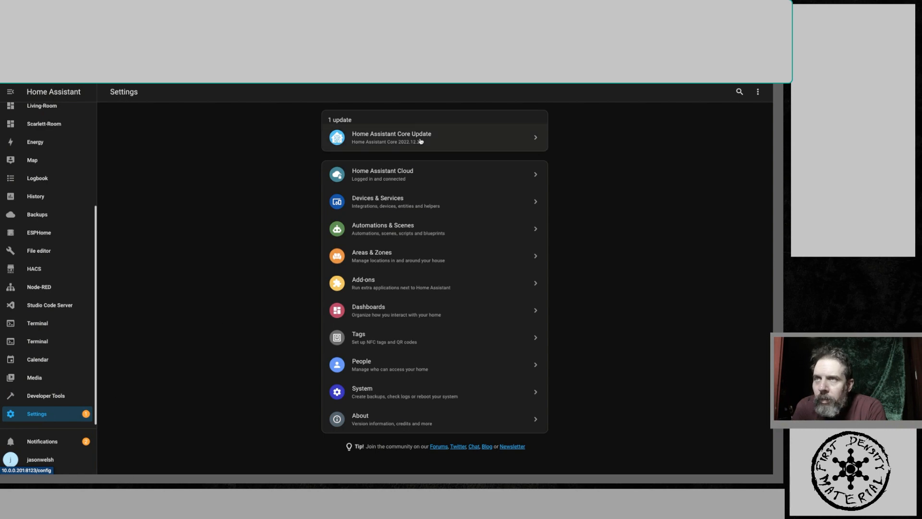
pyautogui.click(373, 202)
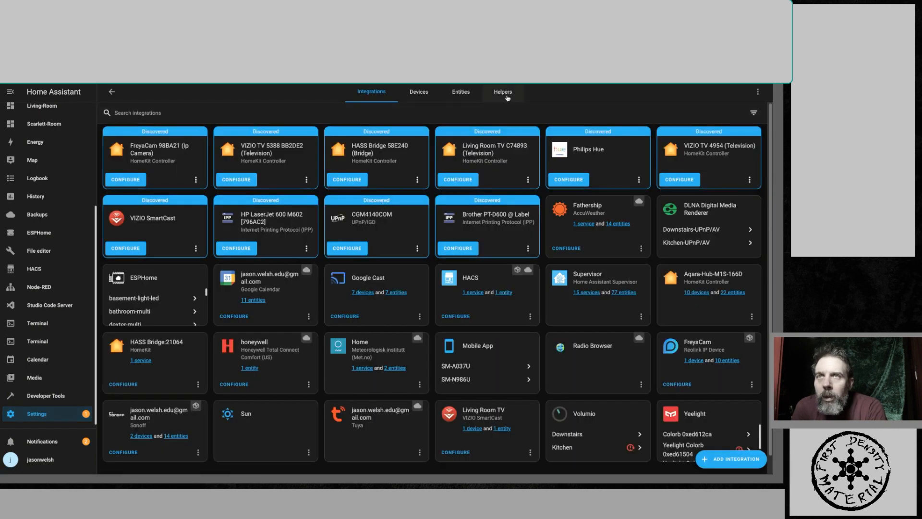
pyautogui.click(507, 95)
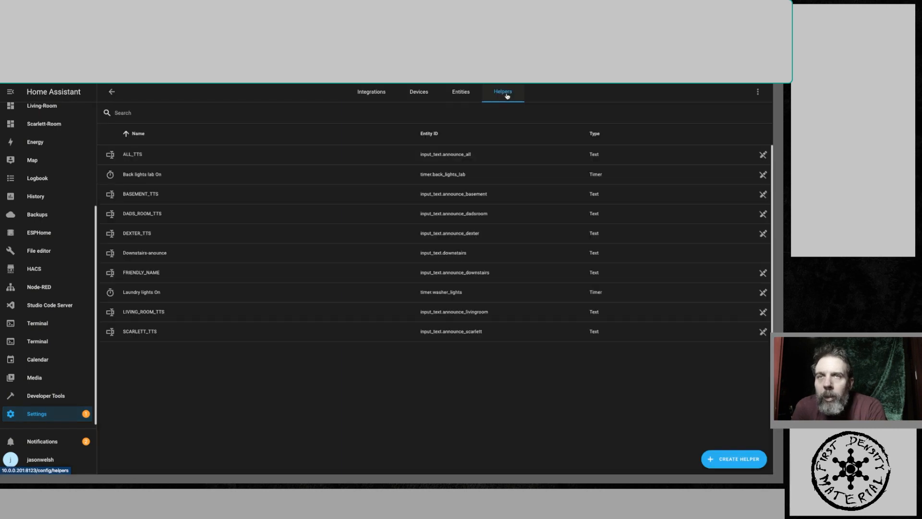
pyautogui.click(724, 462)
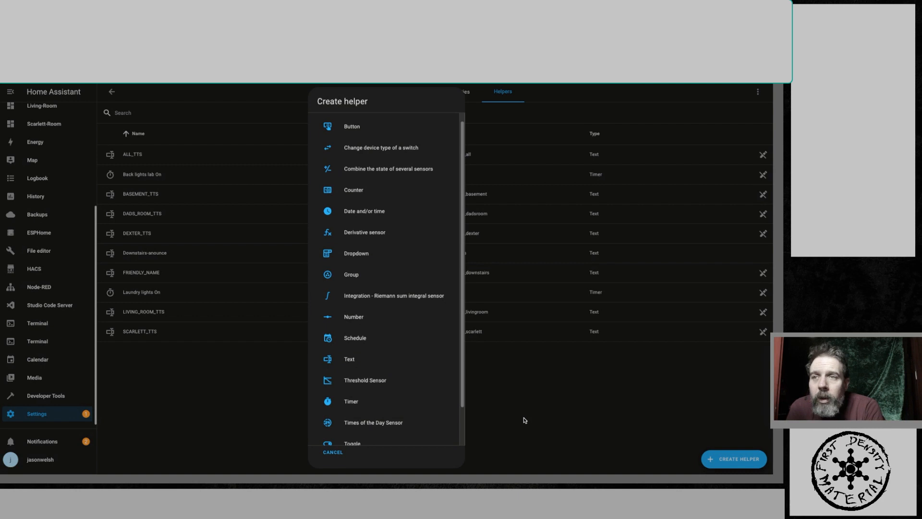
pyautogui.click(358, 276)
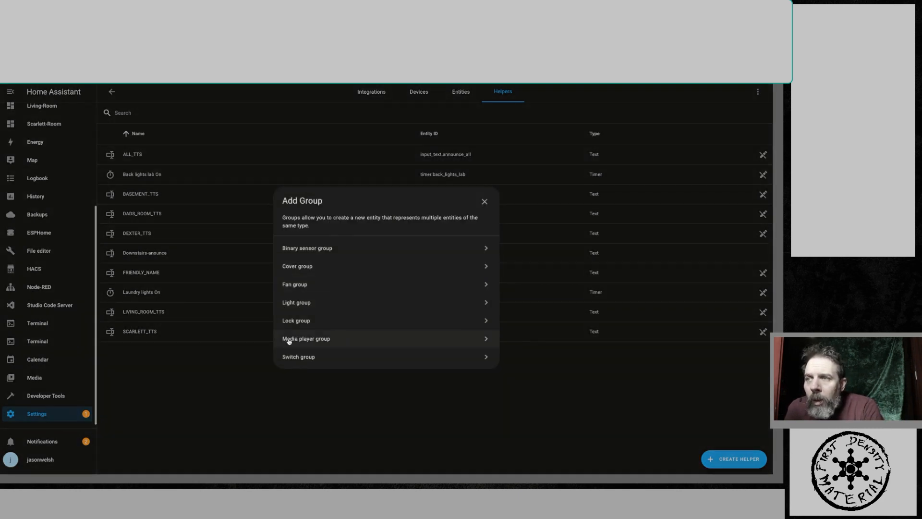
pyautogui.click(344, 341)
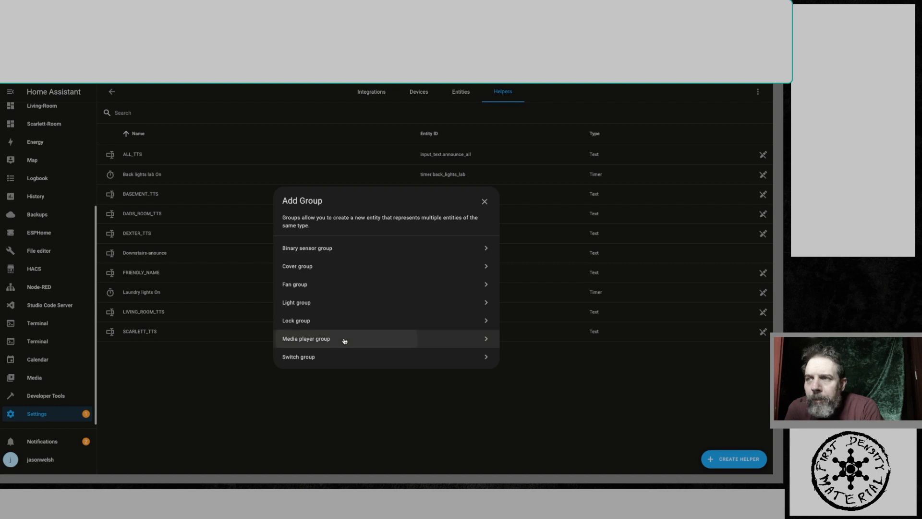
pyautogui.click(363, 248)
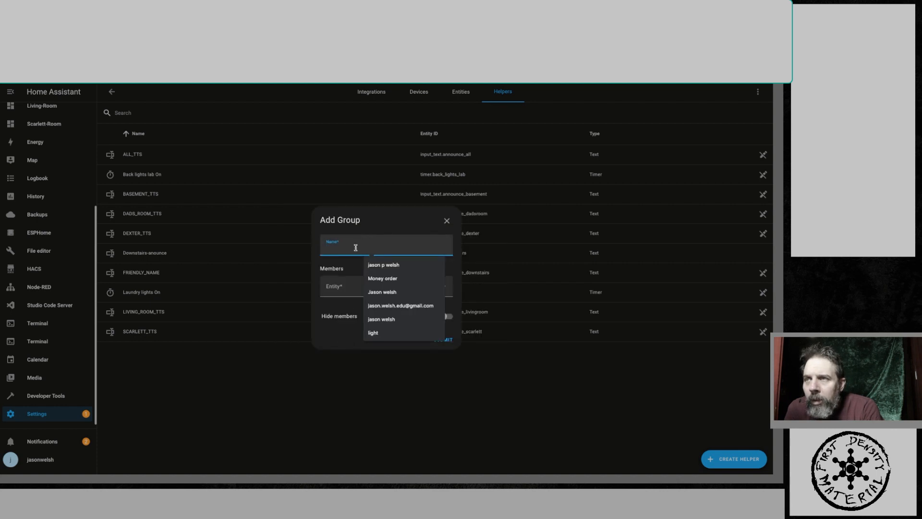
pyautogui.write('hou')
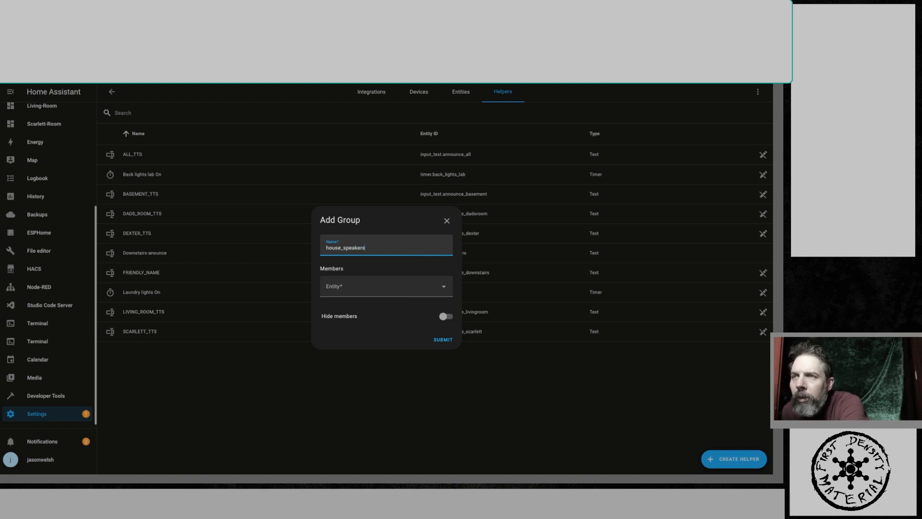
pyautogui.write('se_speakers')
# - Add Basement speaker, Dexter's room speaker, Living Room speaker and Scarlett Room speaker as members and submit the group
pyautogui.click(362, 287)
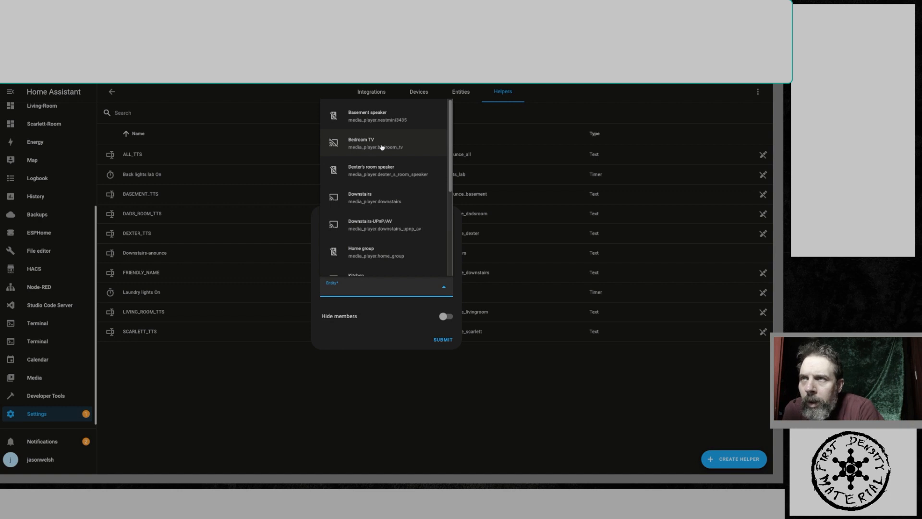
pyautogui.click(367, 115)
pyautogui.click(399, 308)
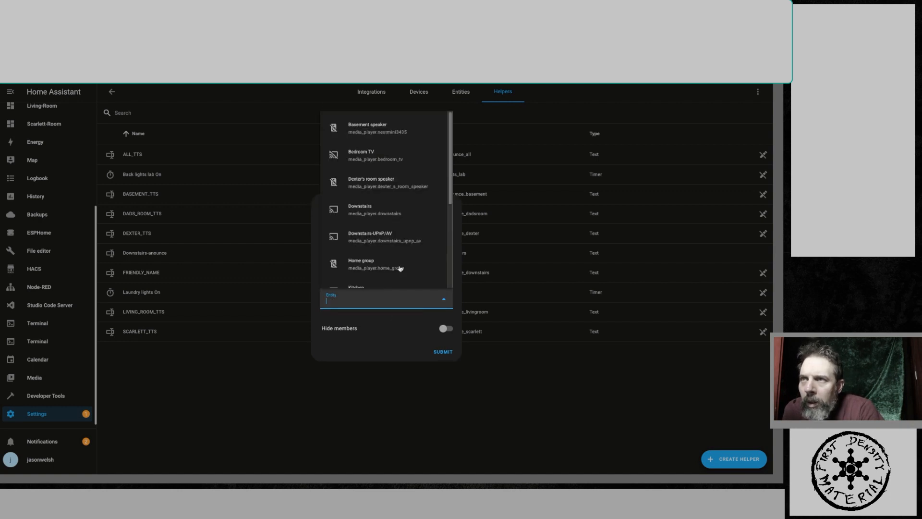
pyautogui.click(383, 183)
pyautogui.click(384, 318)
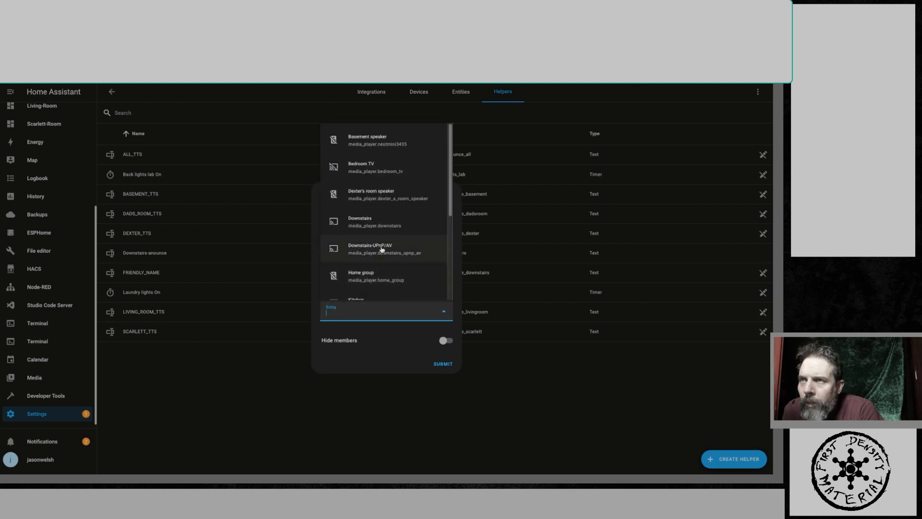
pyautogui.scroll(-1, 383, 250)
pyautogui.scroll(-2, 383, 249)
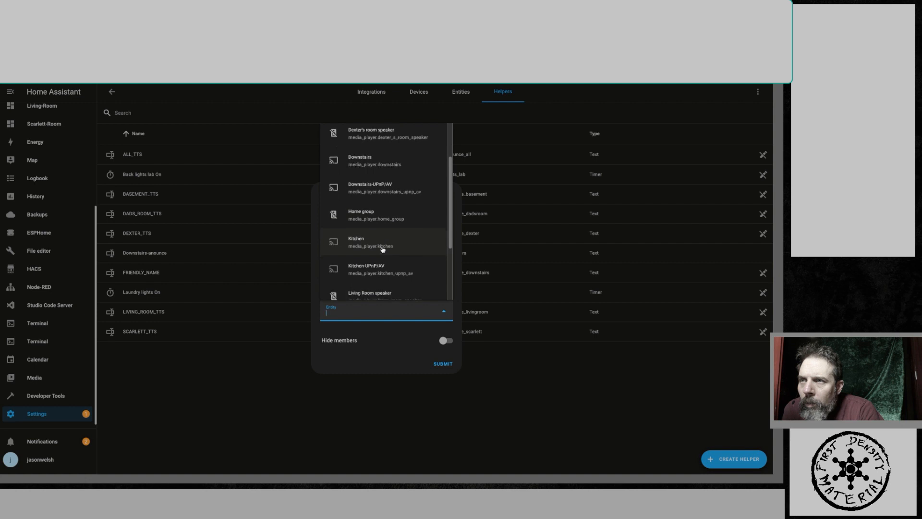
pyautogui.click(382, 283)
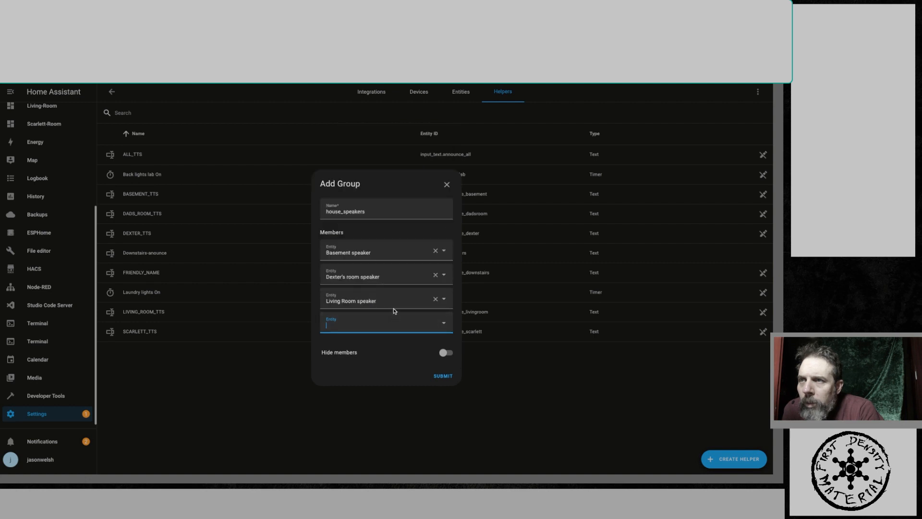
pyautogui.click(386, 322)
pyautogui.scroll(-2, 392, 280)
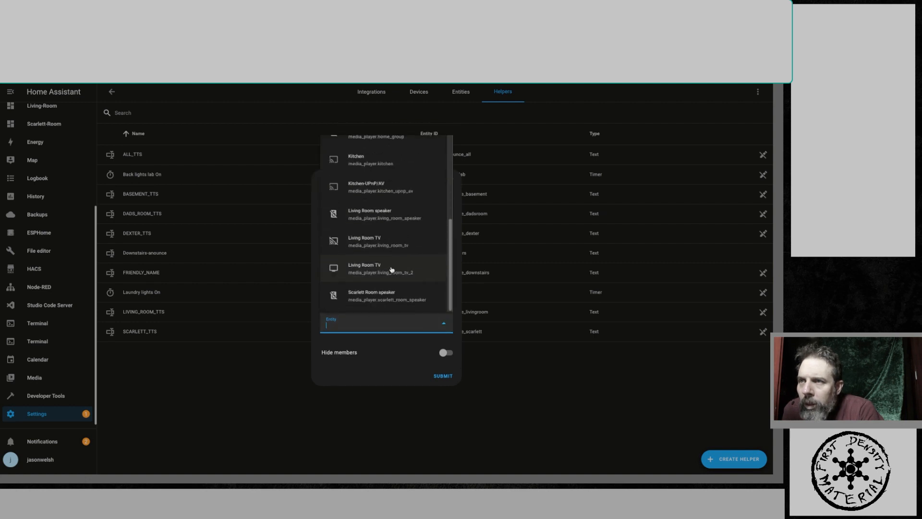
pyautogui.click(401, 302)
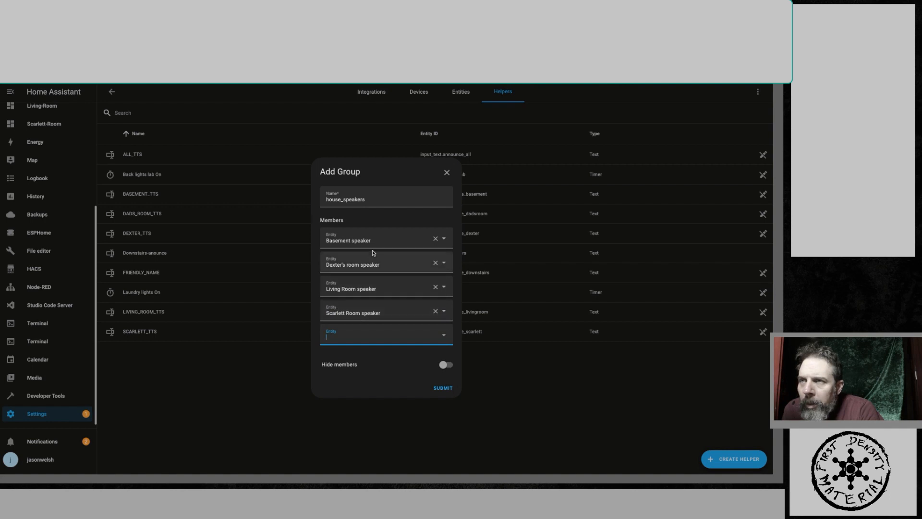
pyautogui.click(442, 389)
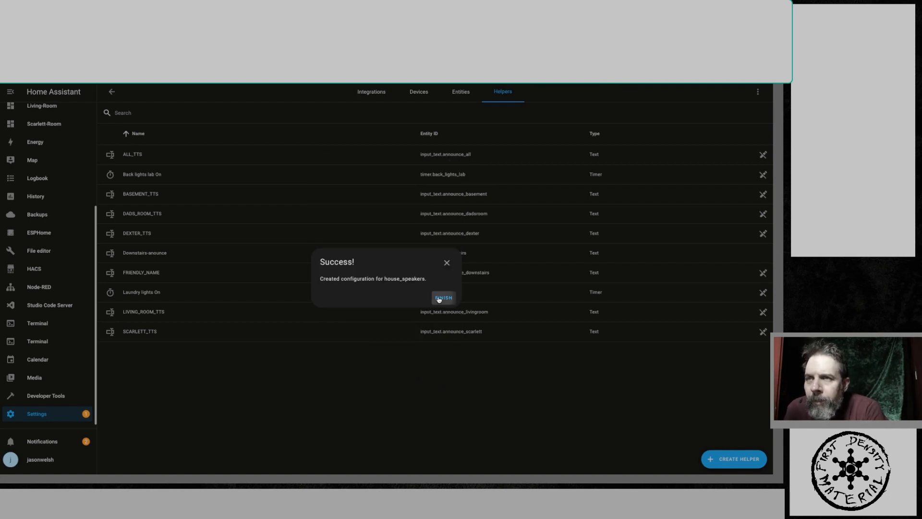
pyautogui.click(443, 298)
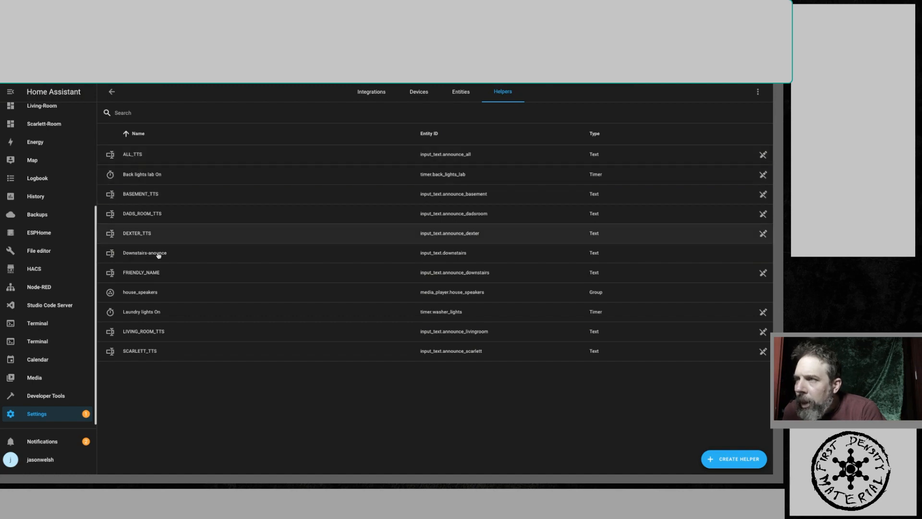
# - Open the house_speakers helper's settings and copy its entity ID media_player.house_speakers
pyautogui.click(132, 294)
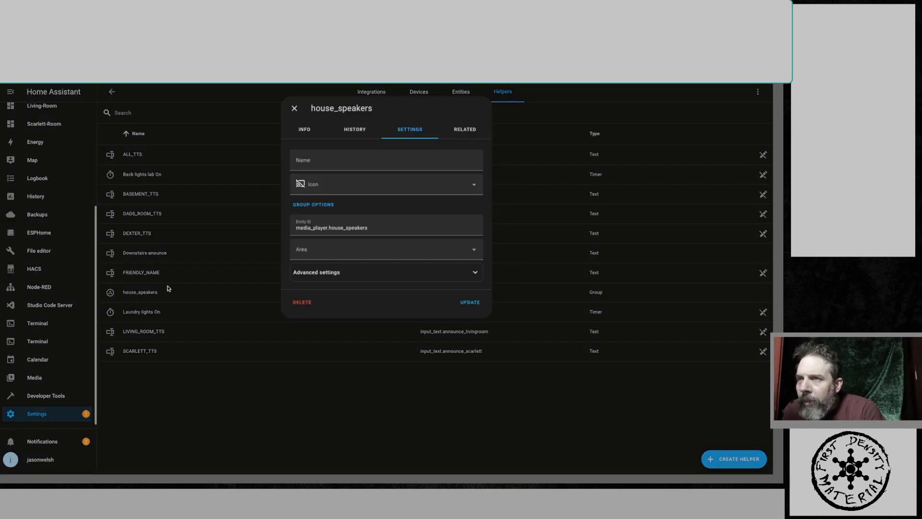
pyautogui.moveTo(377, 227); pyautogui.dragTo(314, 230)
pyautogui.rightClick(315, 229)
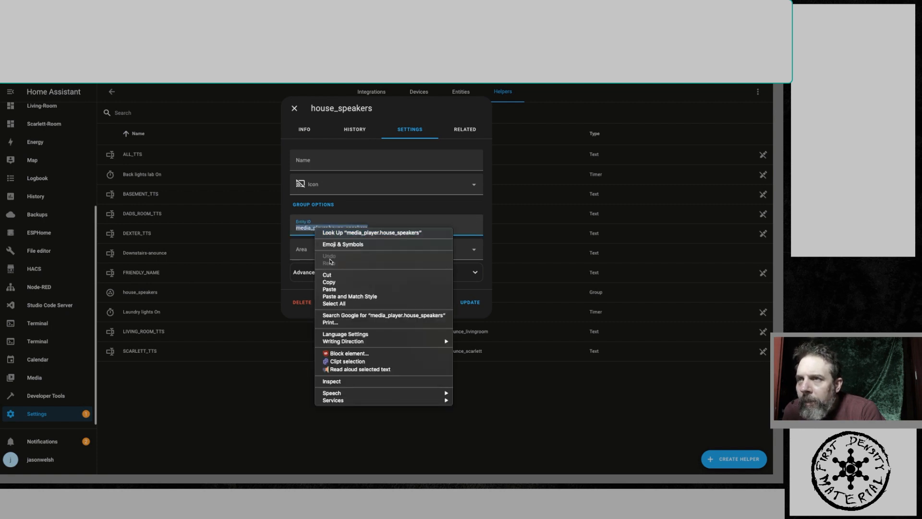
pyautogui.click(333, 283)
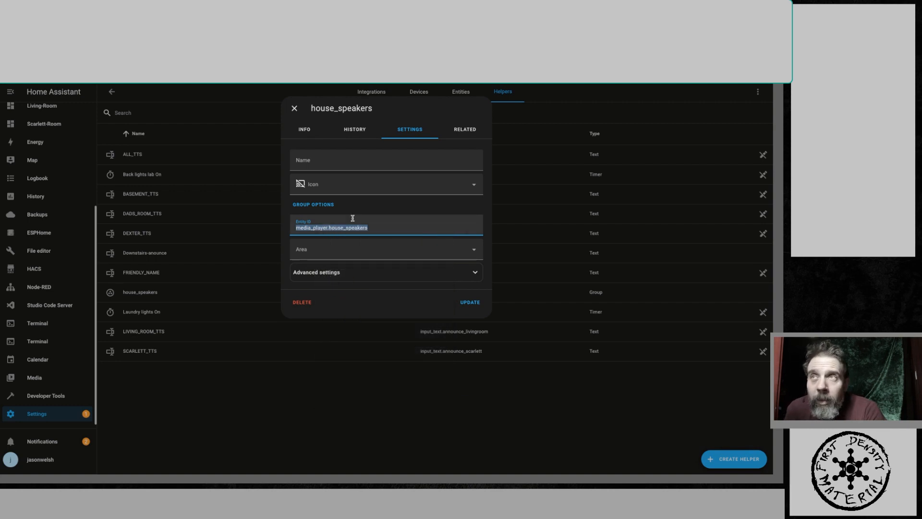
# - Review the dexter, dadsroom and announce-all automation YAML in the document
pyautogui.scroll(-4, 335, 231)
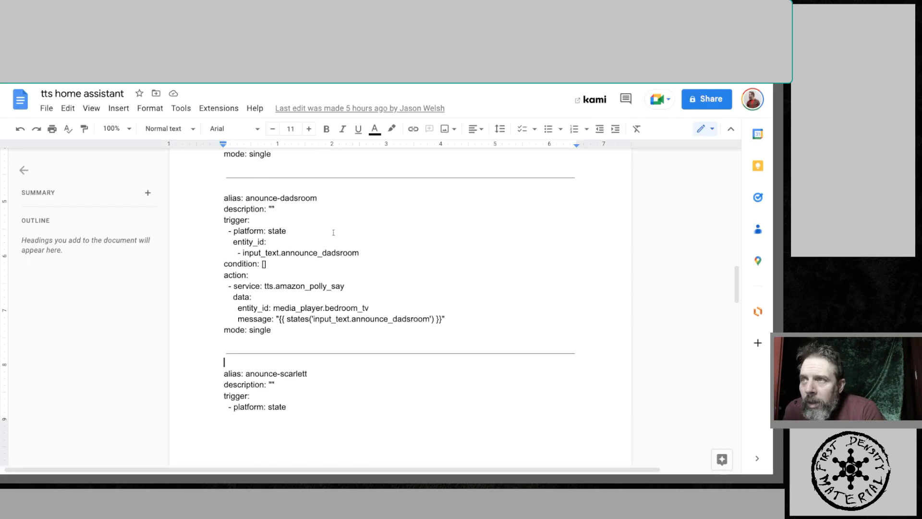
pyautogui.scroll(10, 334, 232)
pyautogui.scroll(-1, 335, 229)
pyautogui.scroll(-7, 335, 229)
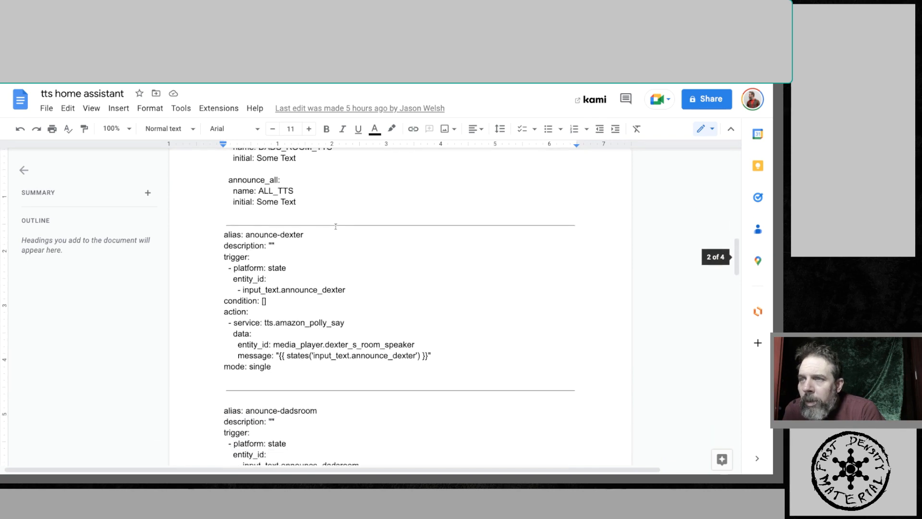
pyautogui.moveTo(418, 281); pyautogui.dragTo(274, 281)
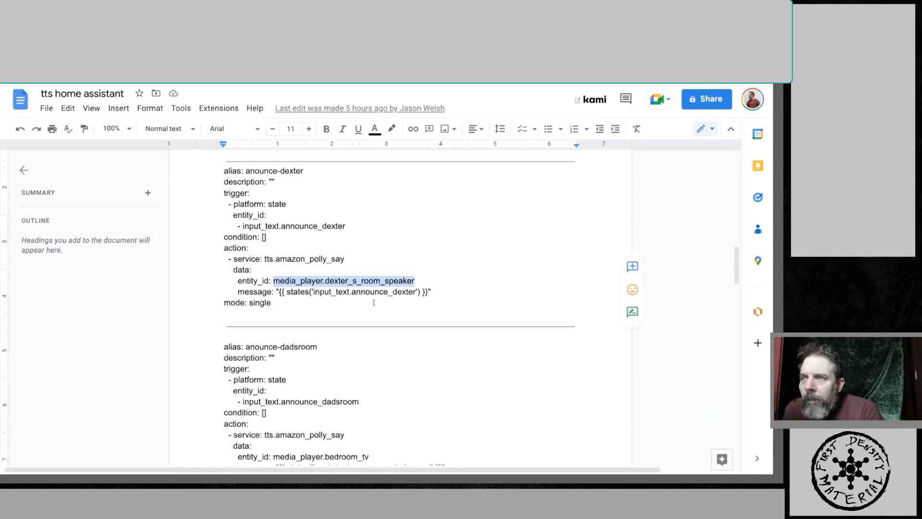
pyautogui.scroll(-1, 374, 298)
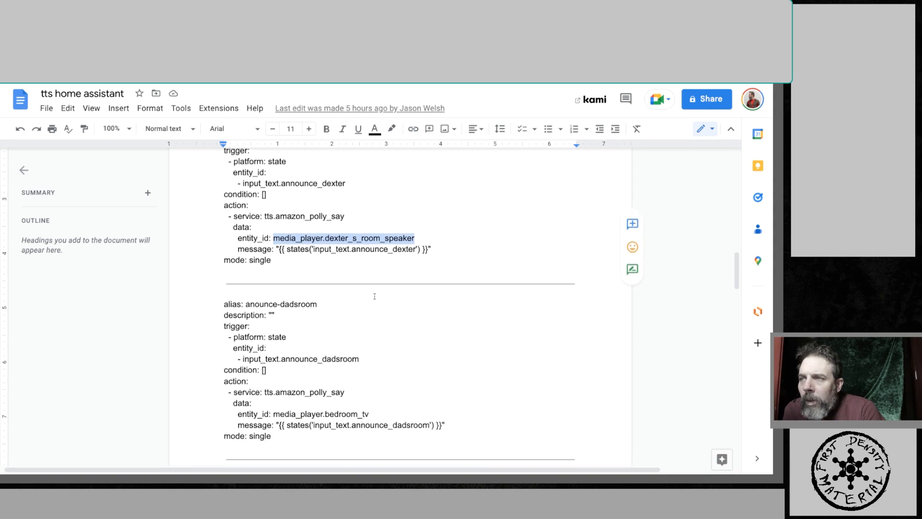
pyautogui.scroll(-16, 374, 296)
pyautogui.scroll(8, 373, 276)
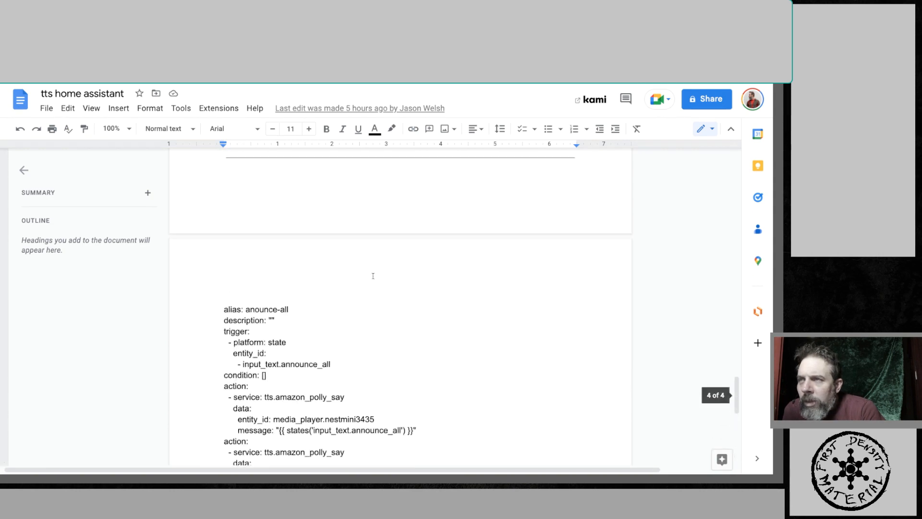
pyautogui.scroll(3, 373, 276)
pyautogui.scroll(-7, 373, 276)
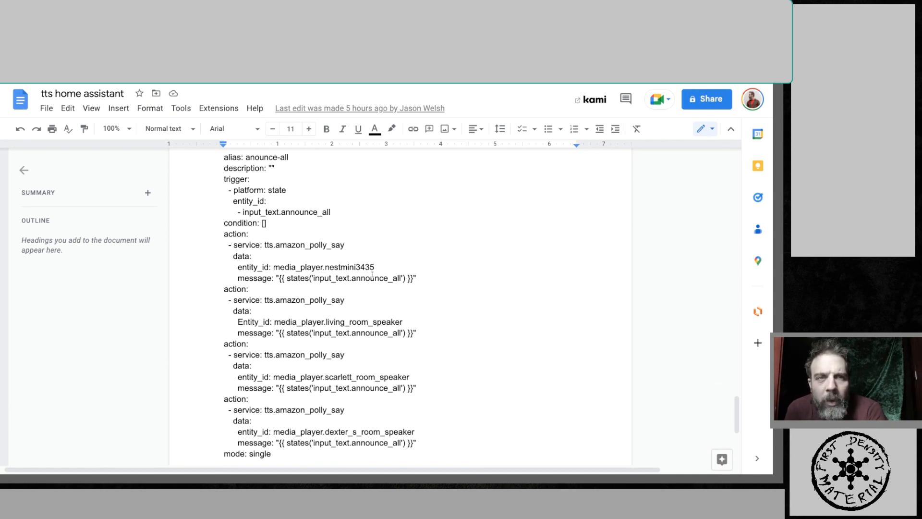
pyautogui.scroll(1, 365, 275)
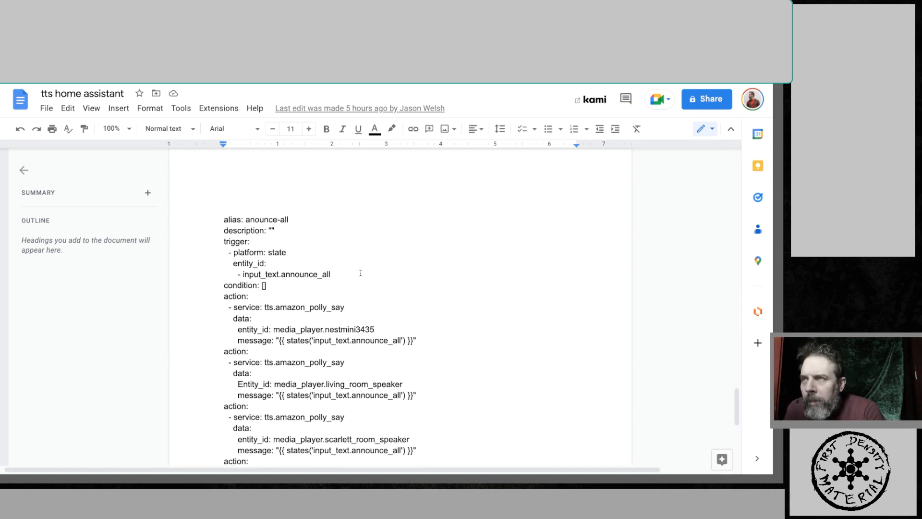
pyautogui.scroll(-1, 361, 273)
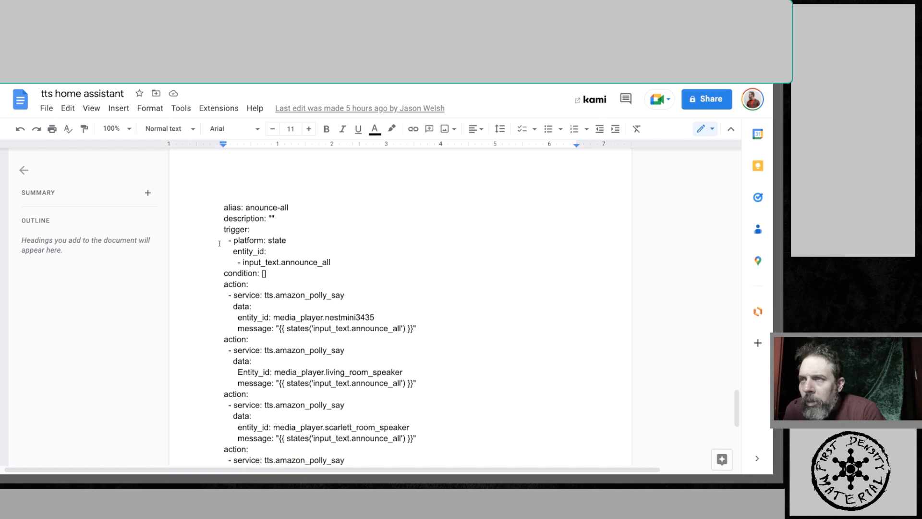
pyautogui.scroll(-1, 224, 275)
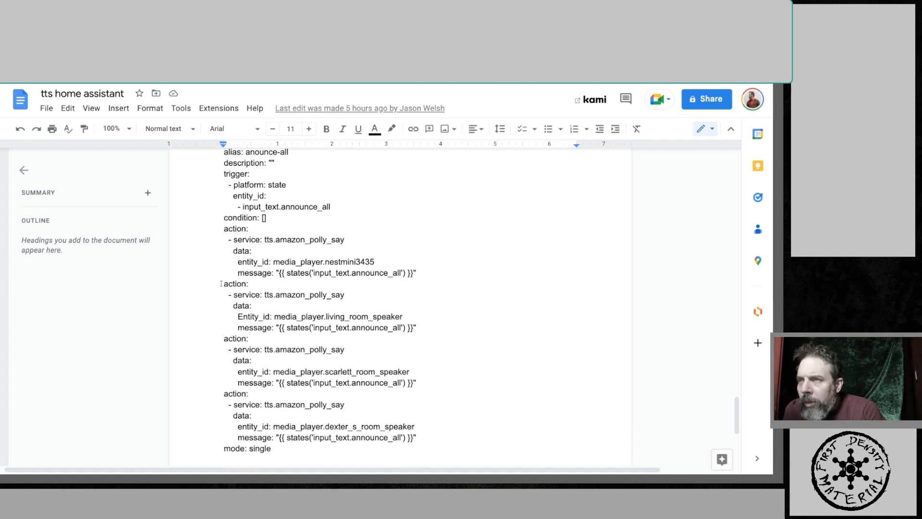
# - Delete the extra living room, Scarlett and Dexter speaker actions from the announce-all automation in the document
pyautogui.moveTo(222, 283); pyautogui.dragTo(302, 460)
pyautogui.scroll(-4, 291, 421)
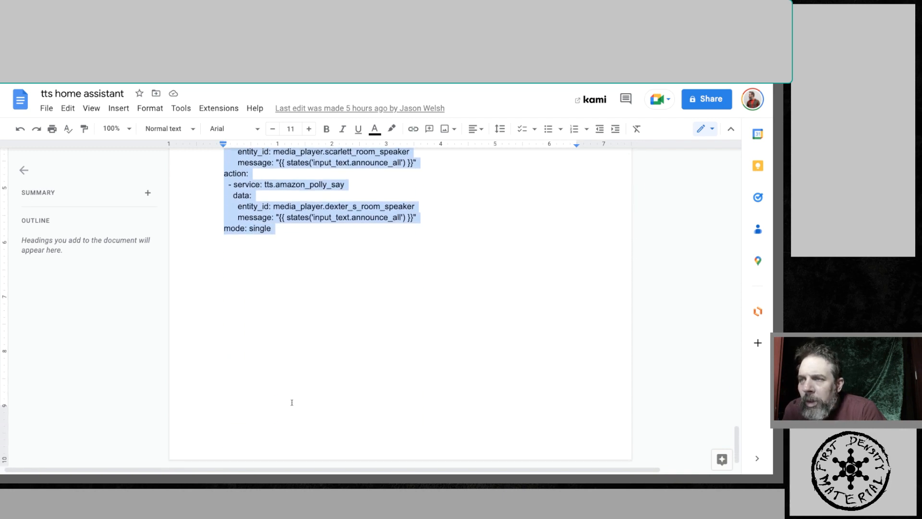
pyautogui.scroll(2, 292, 400)
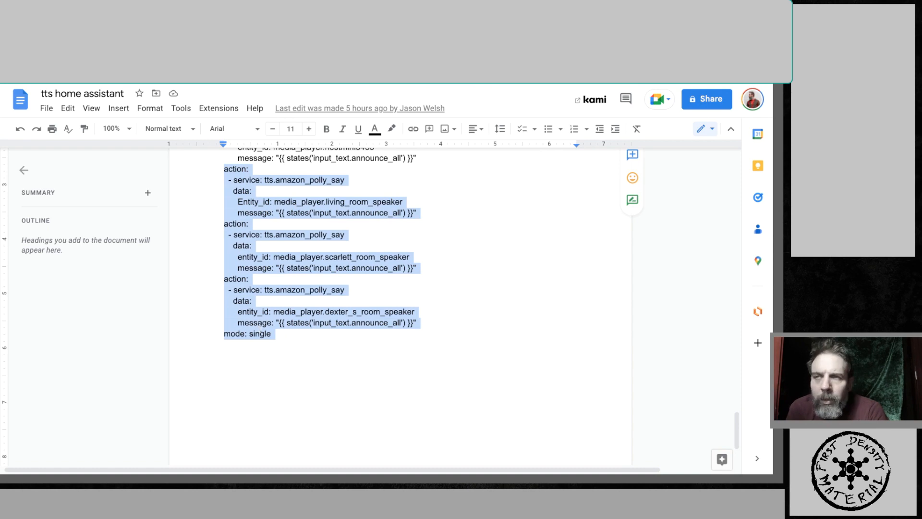
pyautogui.scroll(2, 259, 329)
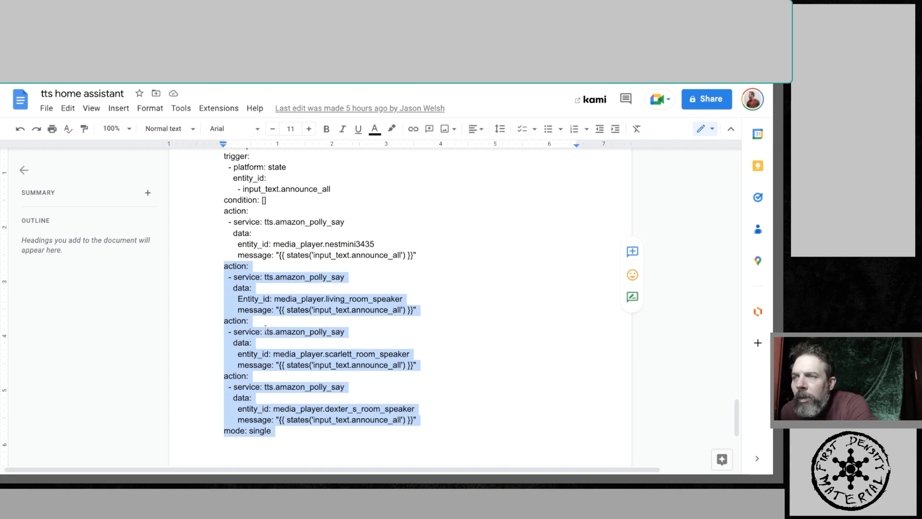
pyautogui.moveTo(416, 420); pyautogui.dragTo(218, 263)
pyautogui.press('BackSpace')
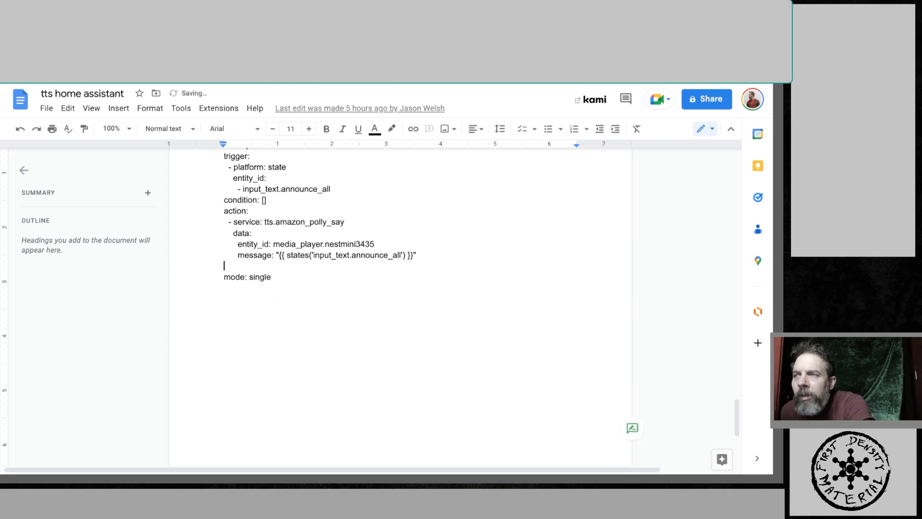
pyautogui.press('BackSpace')
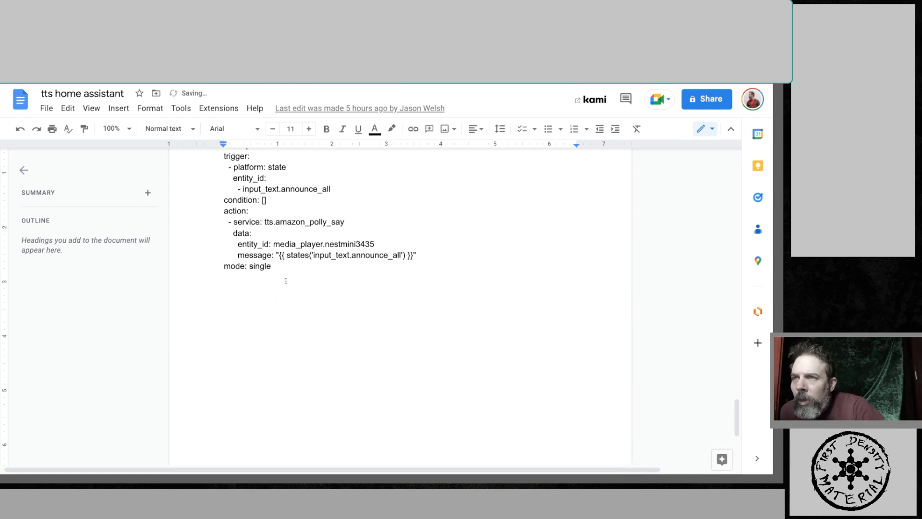
# - Replace the announce-all entity ID in the document with media_player.house_speakers
pyautogui.scroll(2, 370, 235)
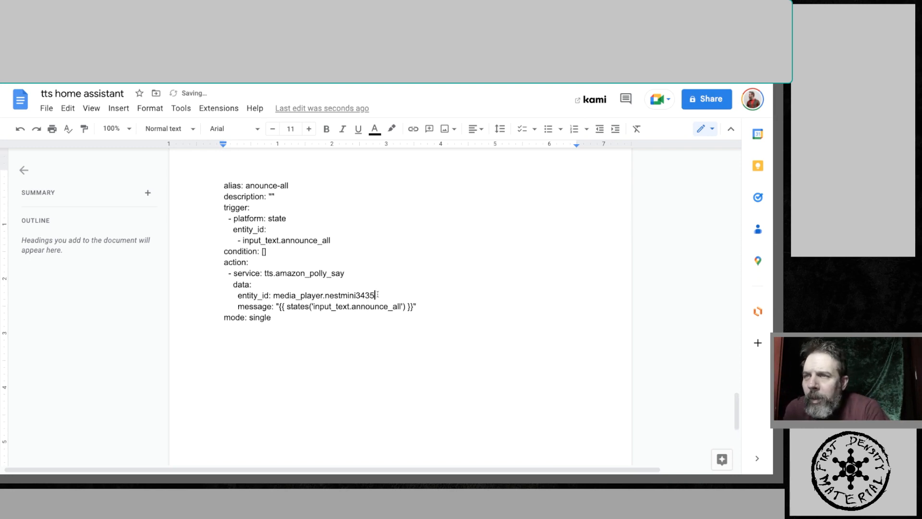
pyautogui.moveTo(375, 296); pyautogui.dragTo(274, 296)
pyautogui.rightClick(290, 297)
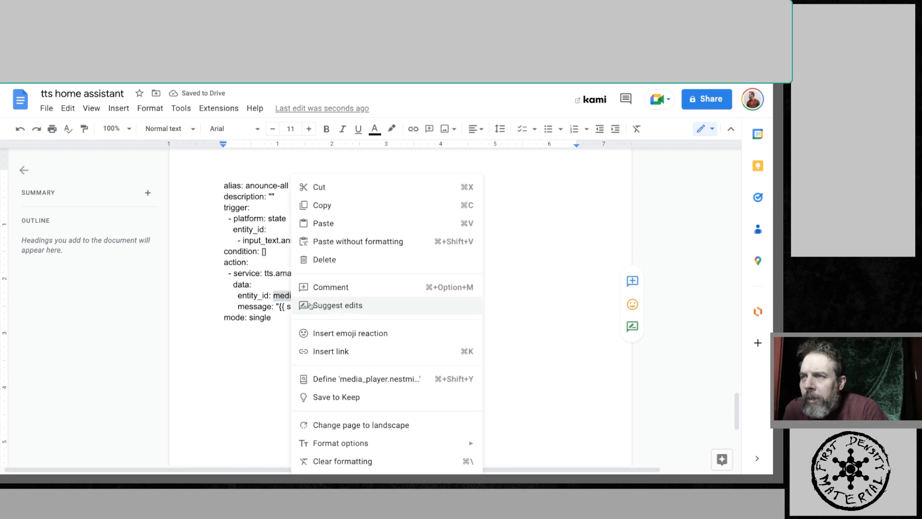
pyautogui.click(320, 222)
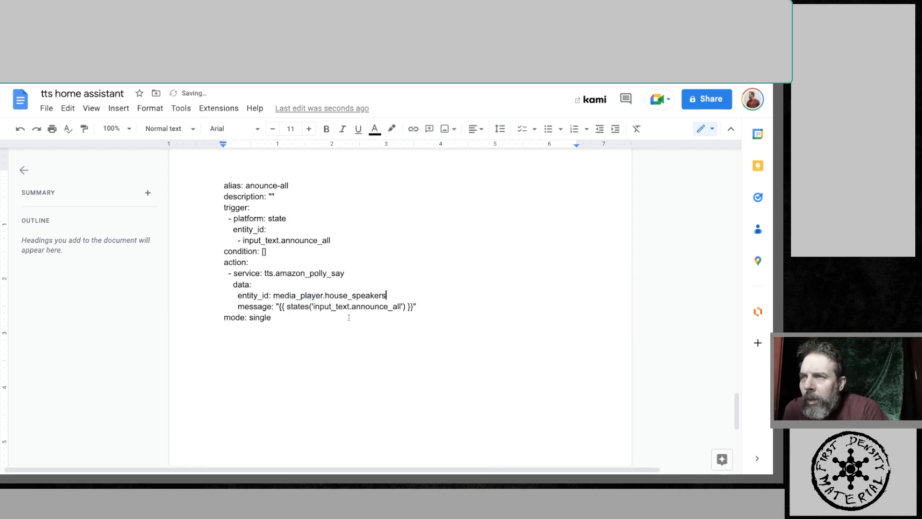
# - Copy the complete announce-all automation YAML from the document
pyautogui.scroll(-1, 288, 266)
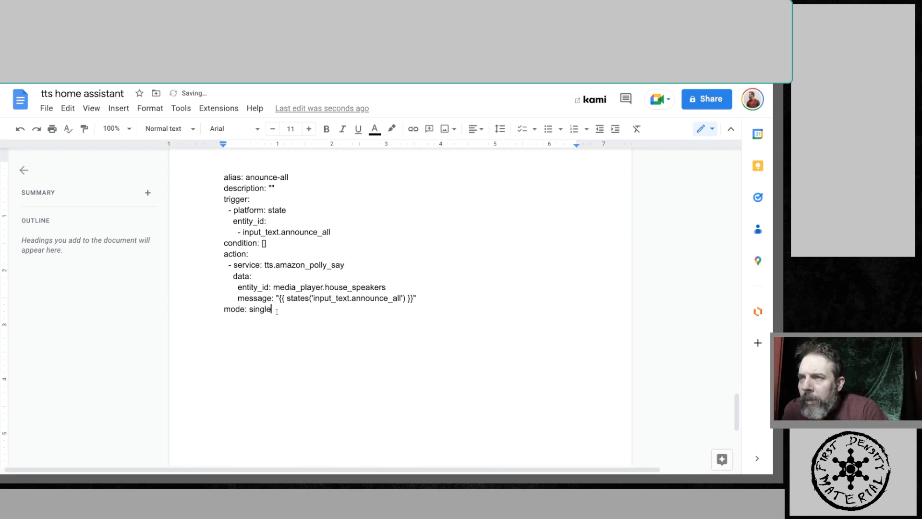
pyautogui.moveTo(272, 310); pyautogui.dragTo(213, 180)
pyautogui.hotkey('ctrl', 'c')
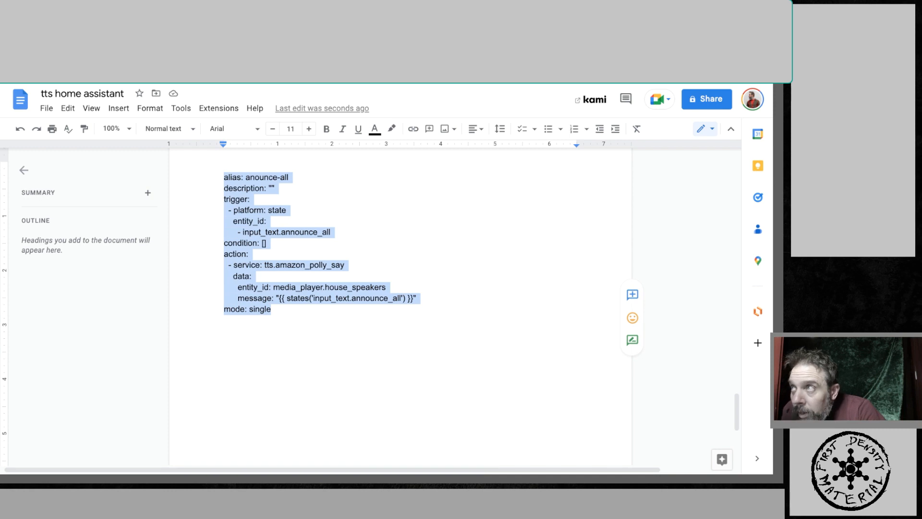
pyautogui.hotkey('ctrl', 'Tab')
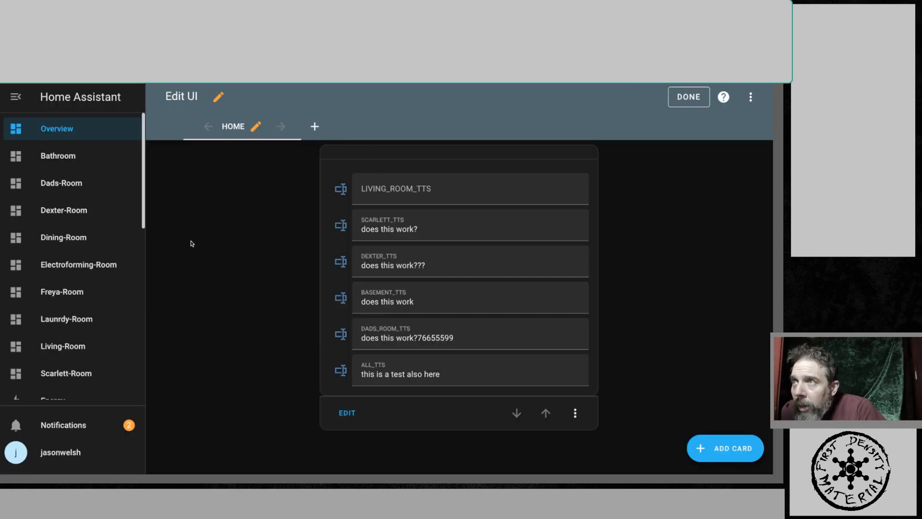
# - Open the anounce-all automation and switch it to YAML editing
pyautogui.scroll(-5, 118, 268)
pyautogui.scroll(-2, 123, 307)
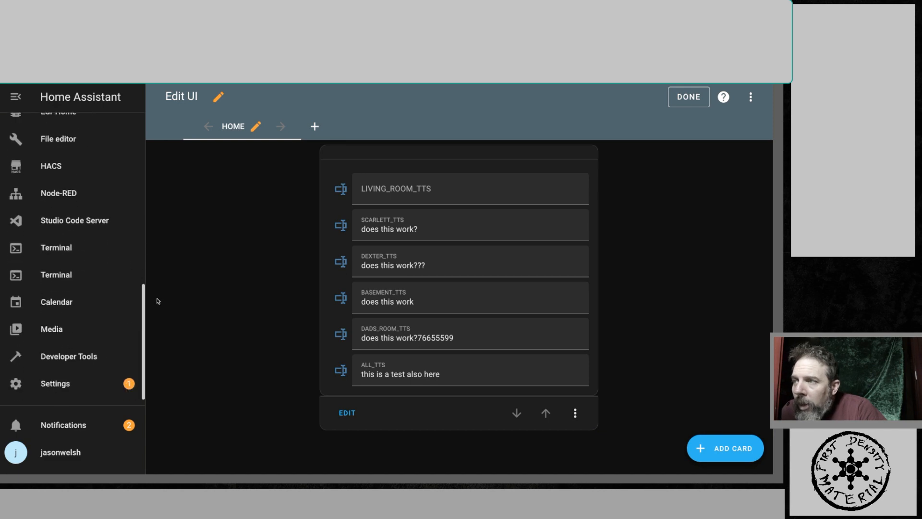
pyautogui.click(73, 394)
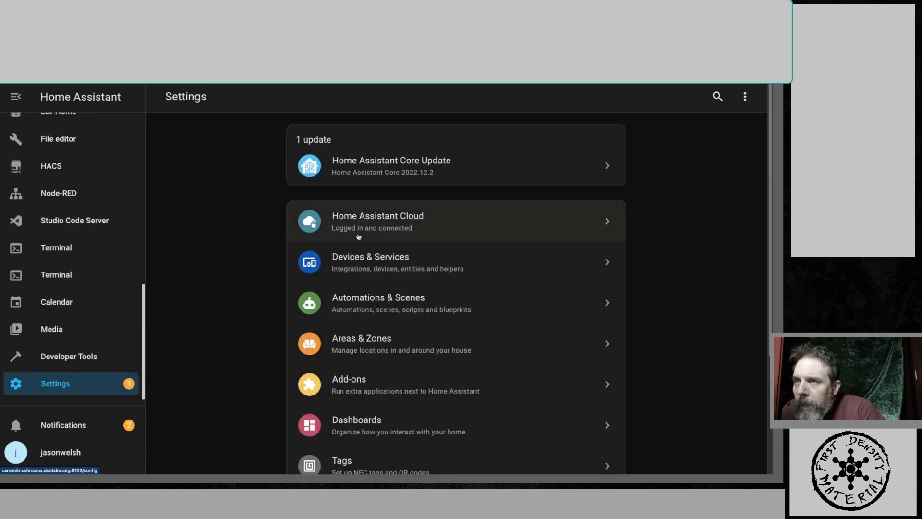
pyautogui.click(379, 304)
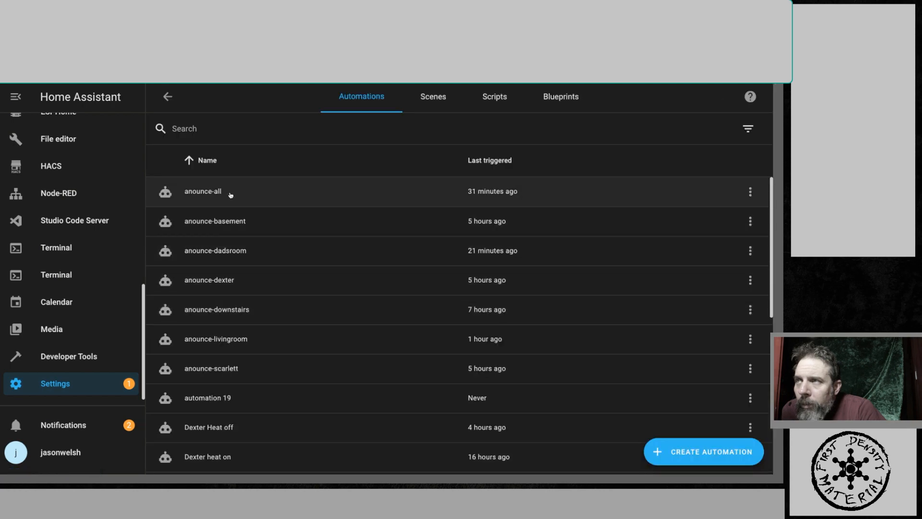
pyautogui.click(230, 194)
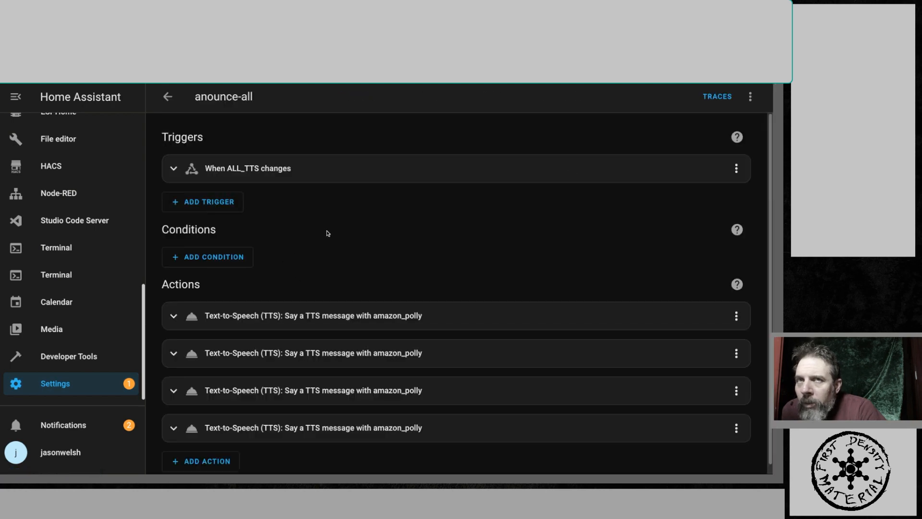
pyautogui.click(750, 97)
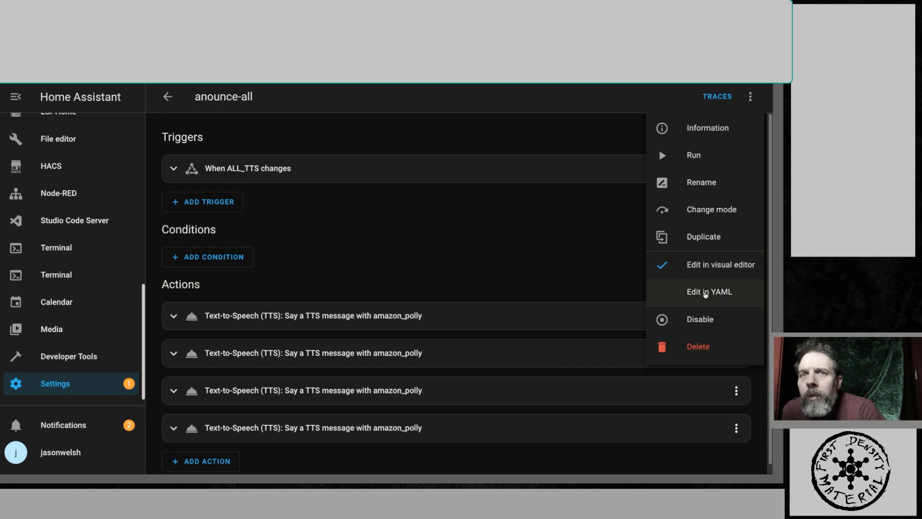
pyautogui.click(706, 294)
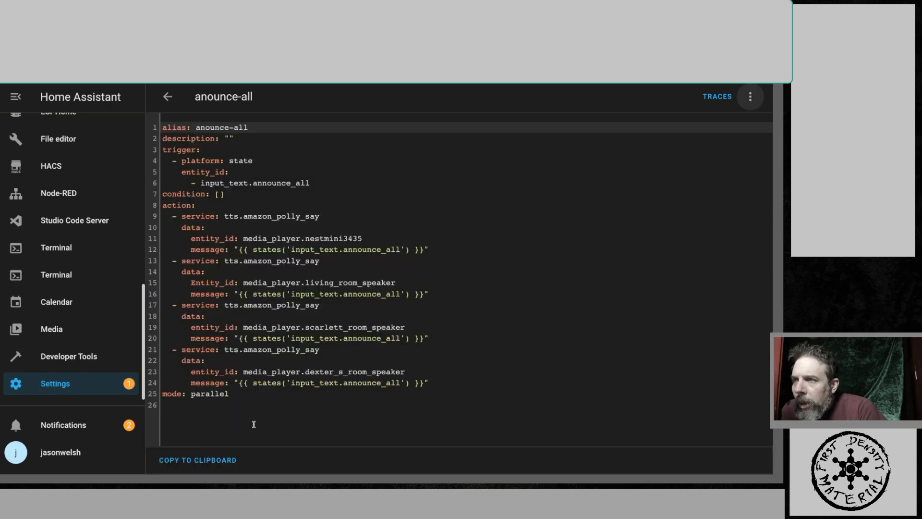
# - Replace the anounce-all automation's YAML with the copied code and save the automation
pyautogui.moveTo(254, 424); pyautogui.dragTo(125, 115)
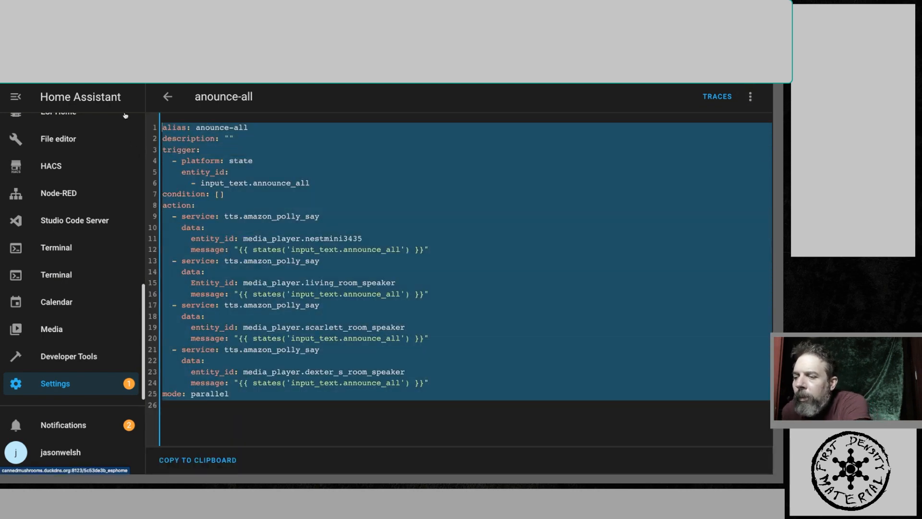
pyautogui.hotkey('ctrl', 'v')
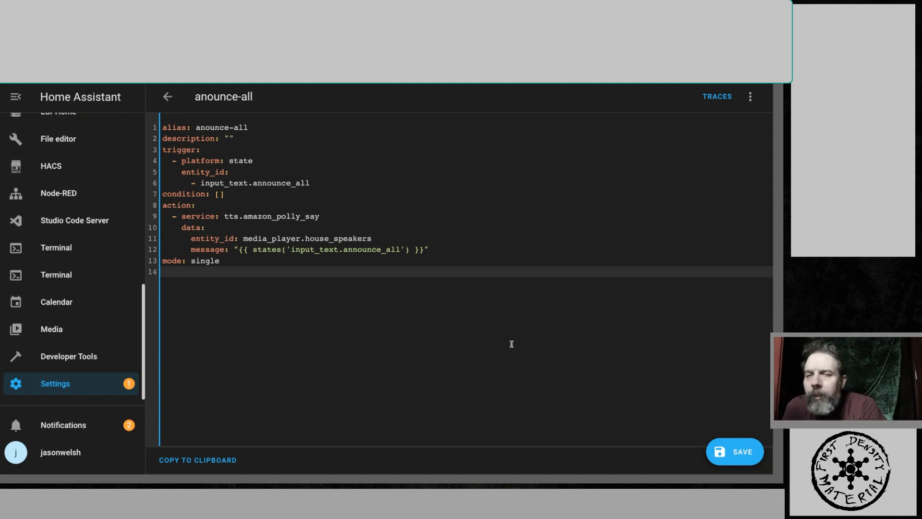
pyautogui.hotkey('ctrl', 's')
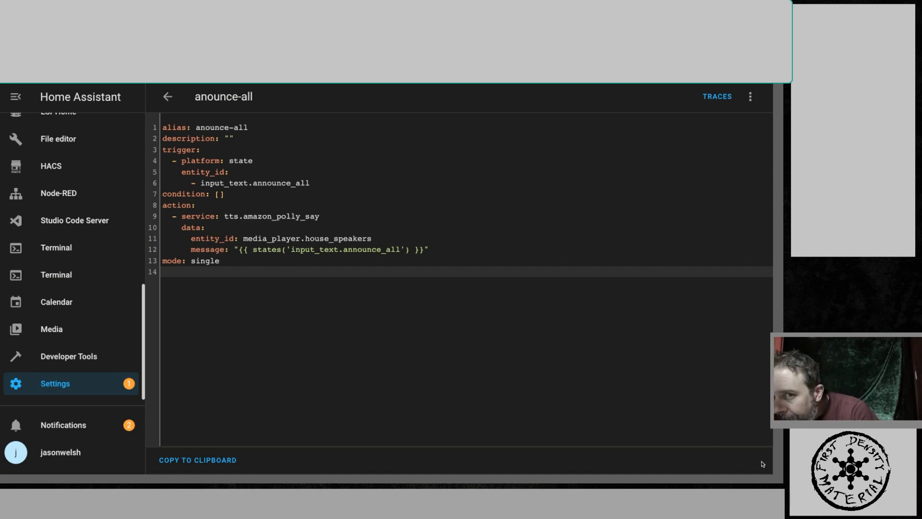
# - On the Overview dashboard, set the ALL_TTS text to "just testing the speaker group" and submit it
pyautogui.scroll(10, 133, 226)
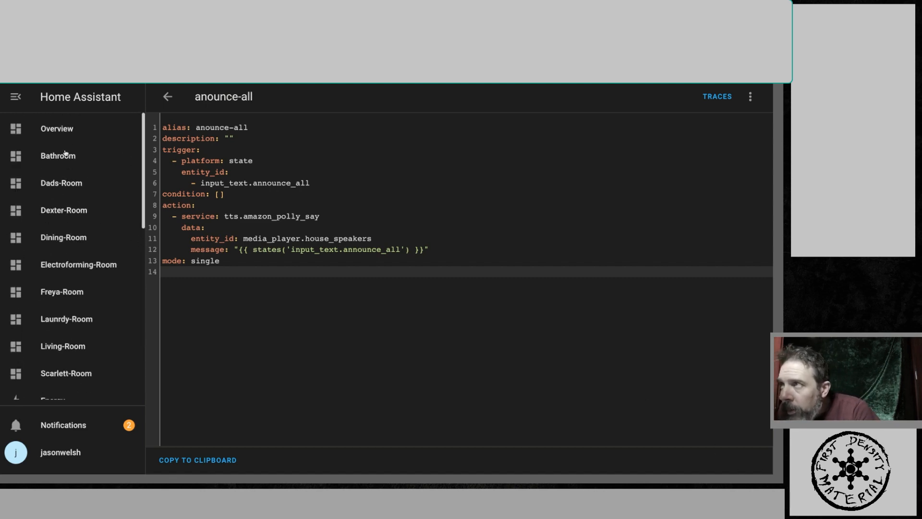
pyautogui.click(60, 137)
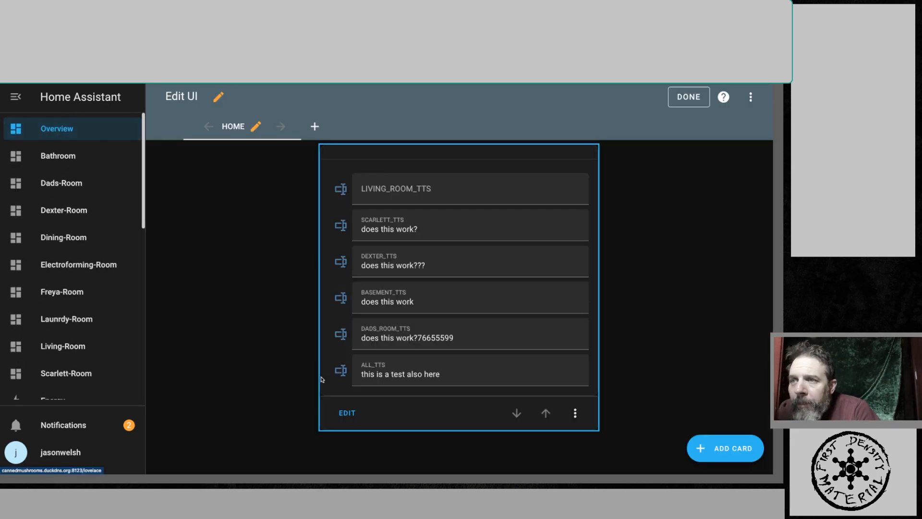
pyautogui.moveTo(452, 378); pyautogui.dragTo(353, 374)
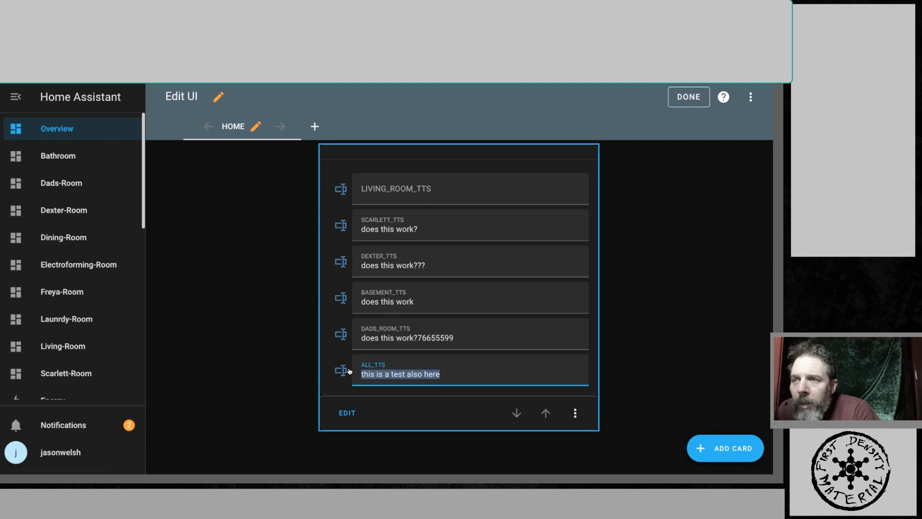
pyautogui.click(450, 380)
pyautogui.moveTo(448, 377); pyautogui.dragTo(346, 379)
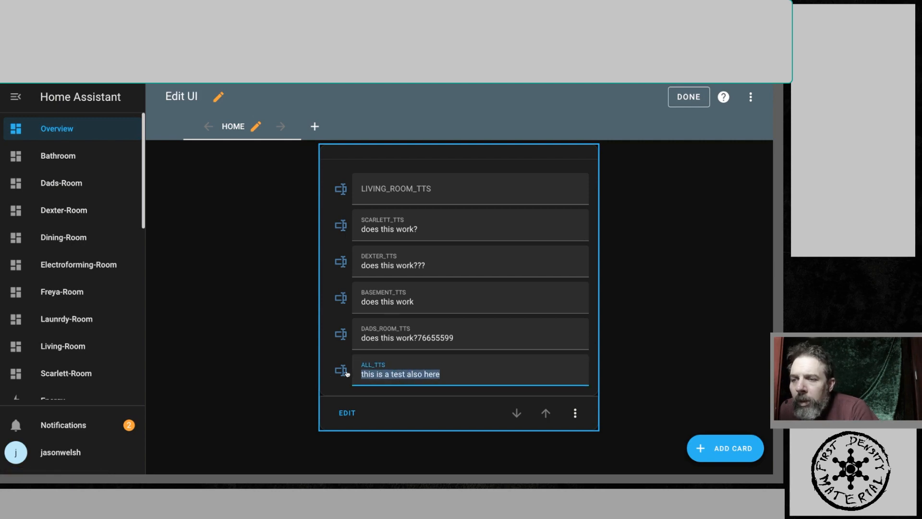
pyautogui.write('ju')
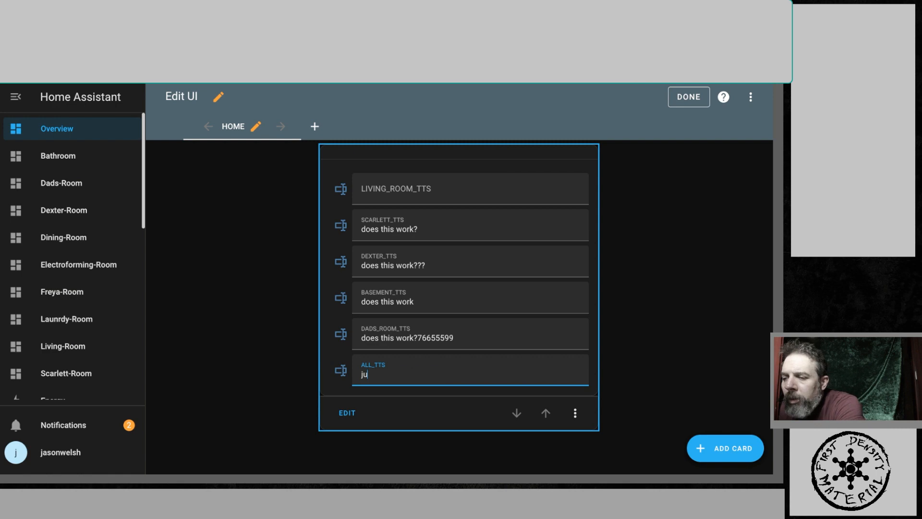
pyautogui.write('st test')
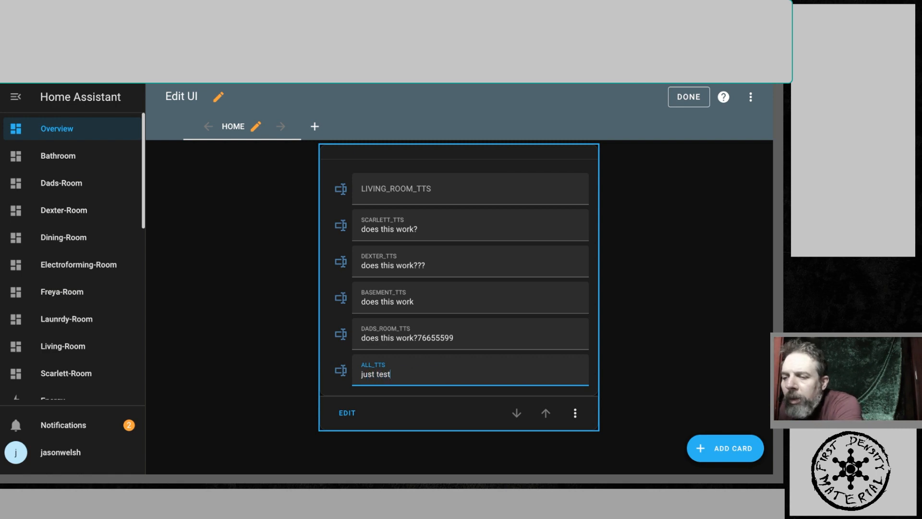
pyautogui.write('ing the ')
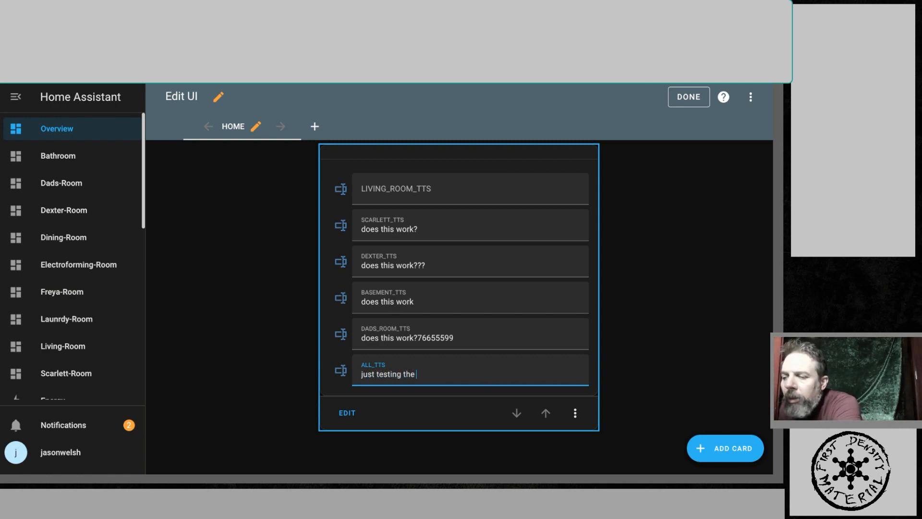
pyautogui.write('speaker gr')
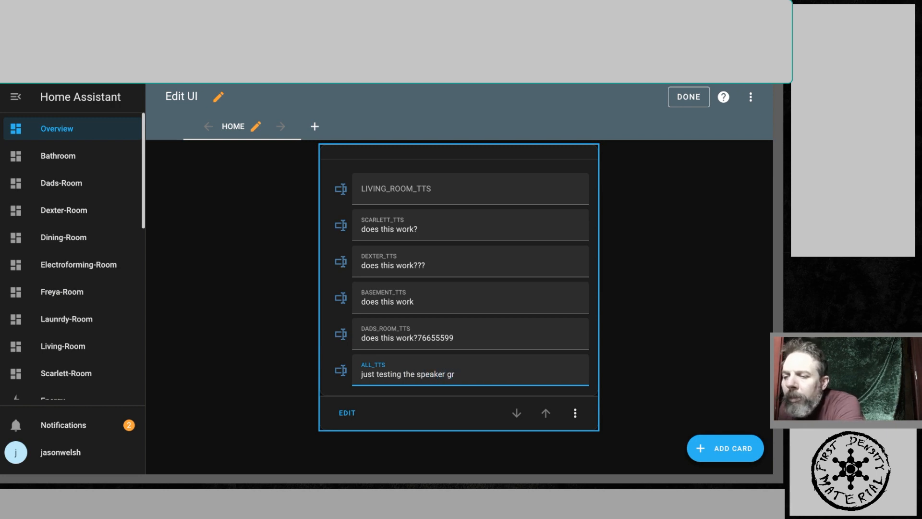
pyautogui.write('oup')
pyautogui.press('Return')
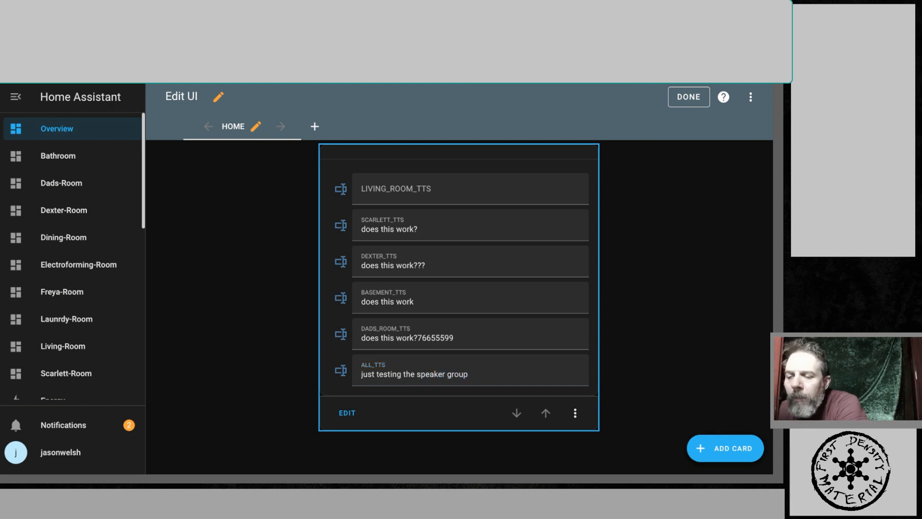